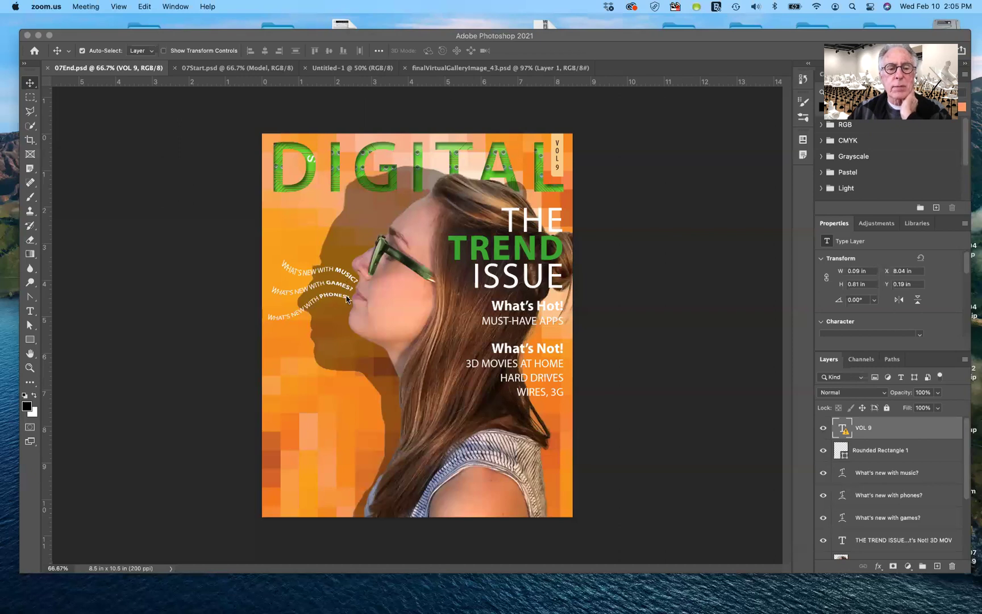
Flip through the 07Start.psd and 07End.psd tabs, ending on the blank Untitled-1 document.
left_click(279, 70)
left_click(279, 69)
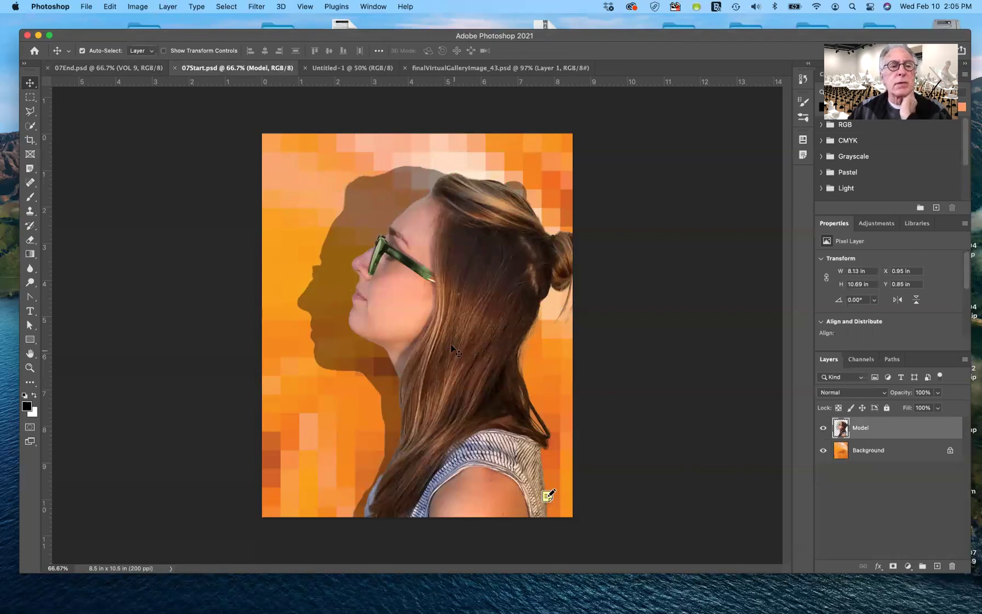
left_click(143, 69)
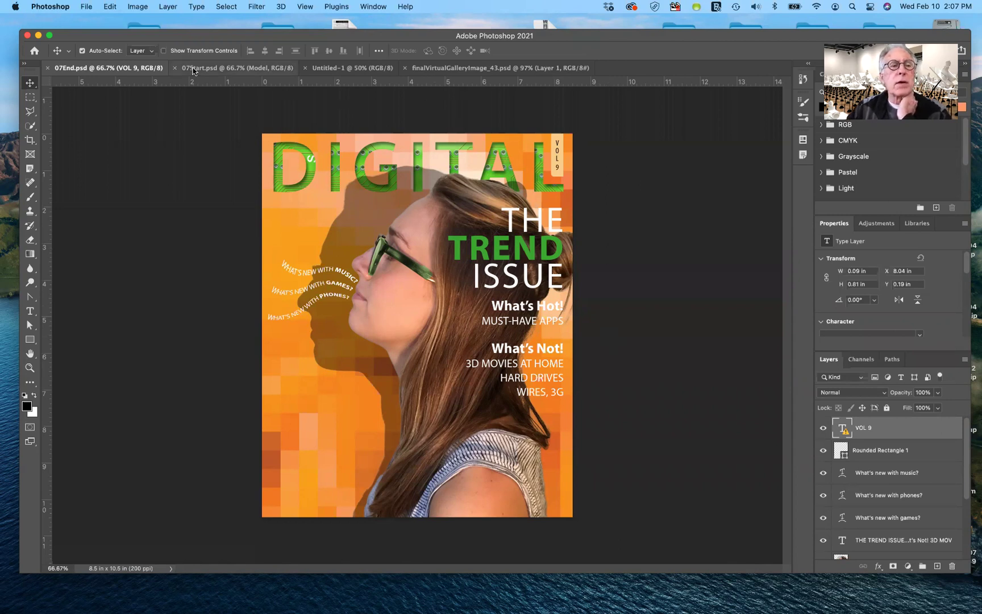
left_click(341, 69)
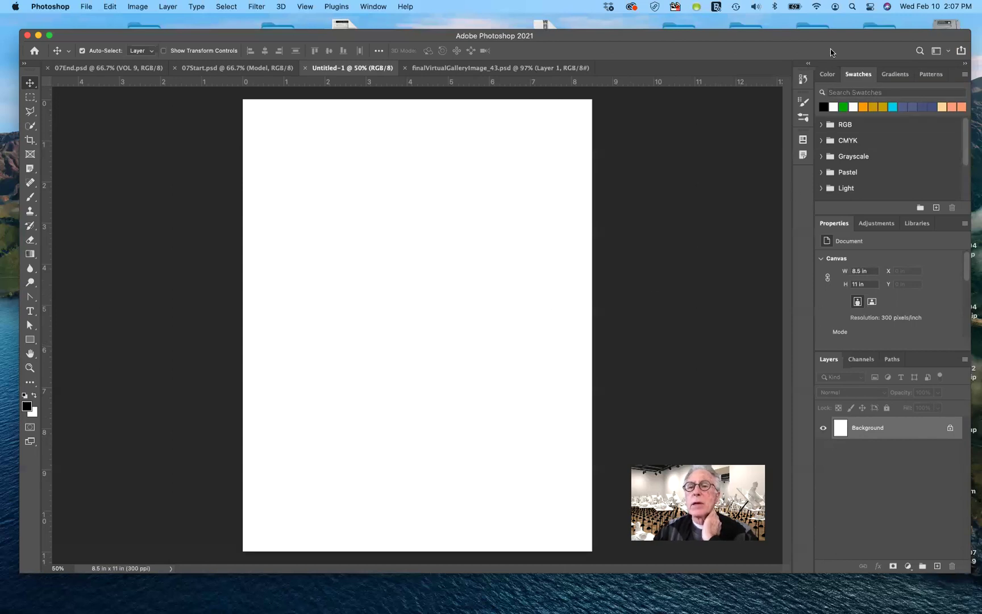
Nudge the window, then choose Graphic and Web from the workspace list.
left_click_drag(847, 36, 844, 32)
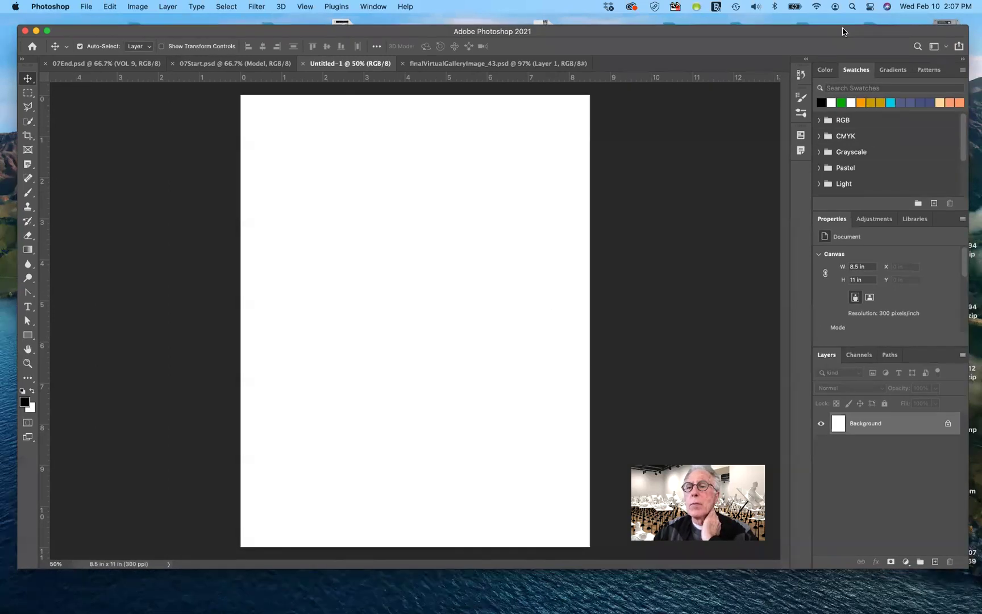
left_click(944, 47)
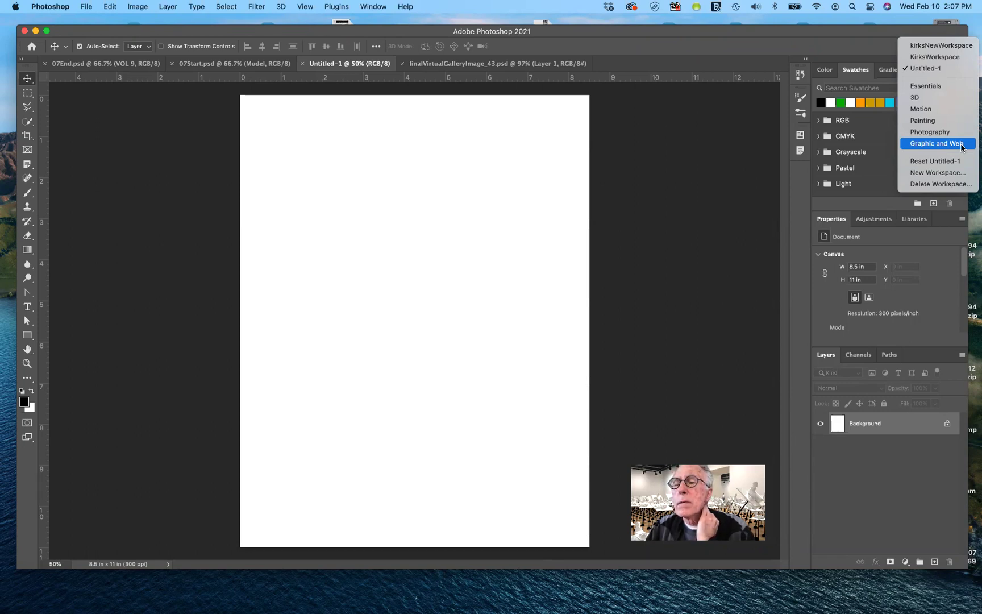
left_click(962, 147)
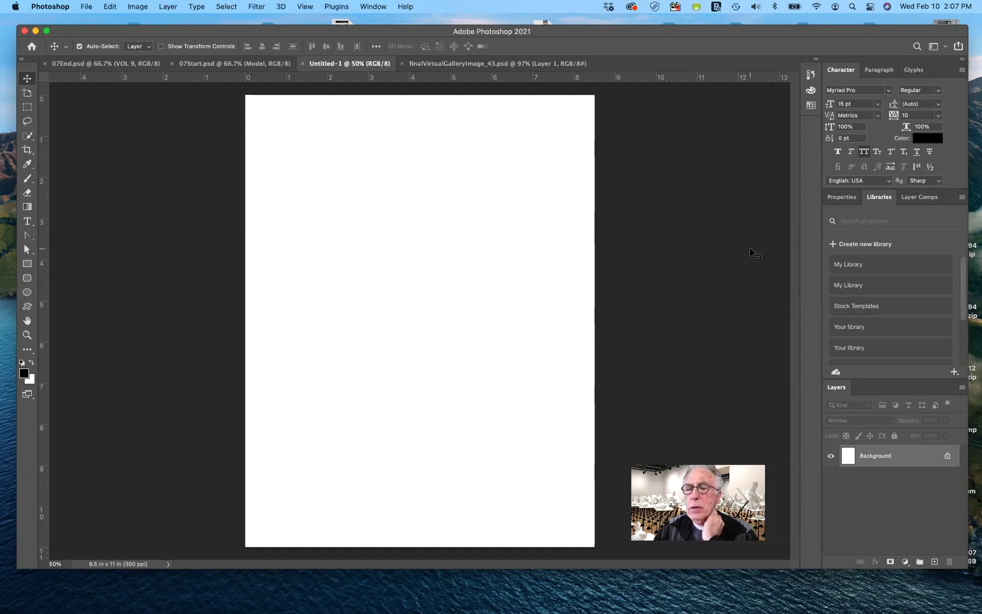
Show canvas Properties, browse the Myriad Pro glyph grid, then bring up Paragraph settings.
left_click(844, 197)
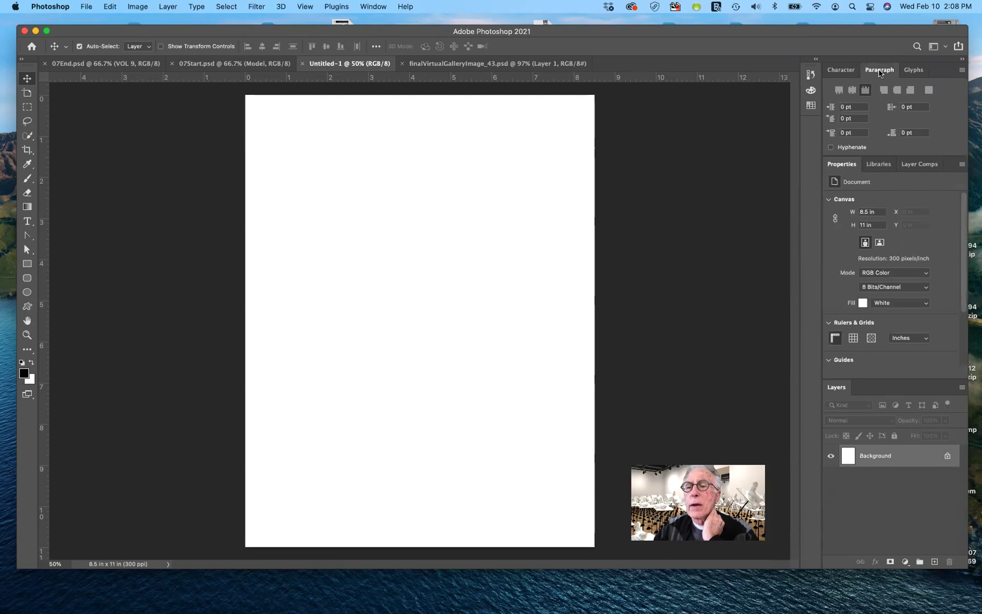
left_click(911, 71)
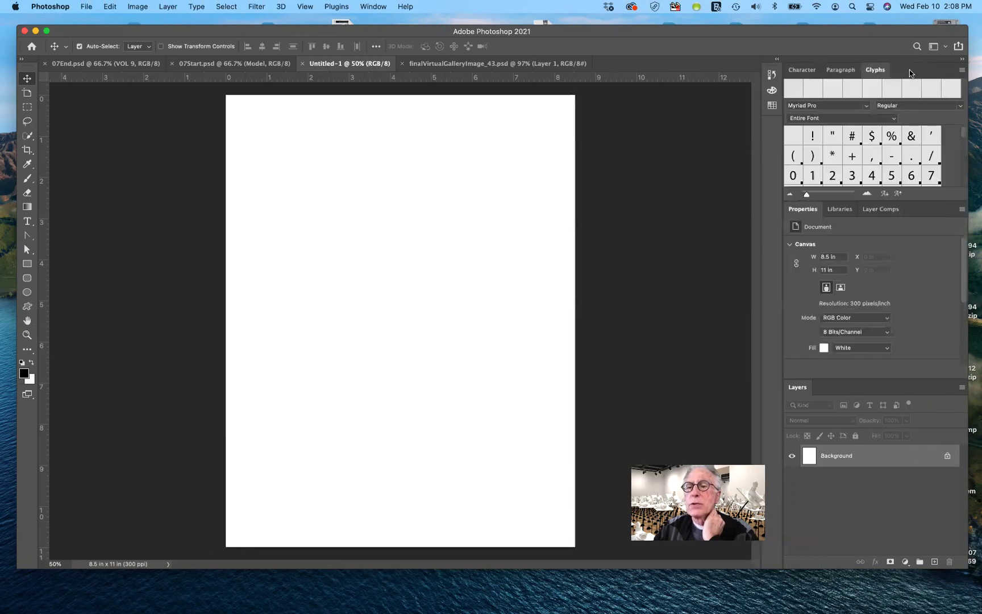
scroll(881, 161, "down", 1)
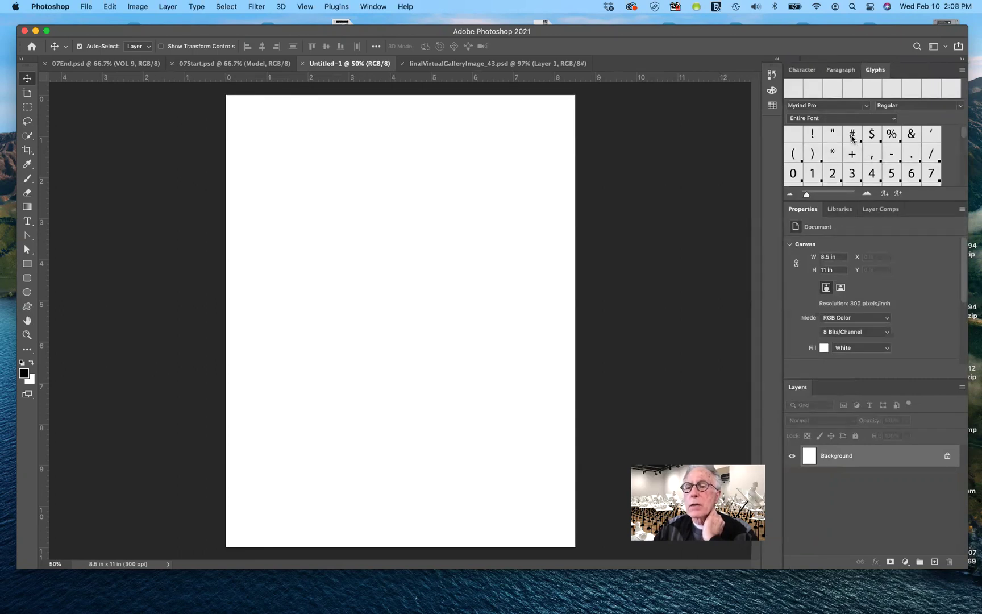
scroll(876, 153, "down", 2)
scroll(879, 154, "down", 3)
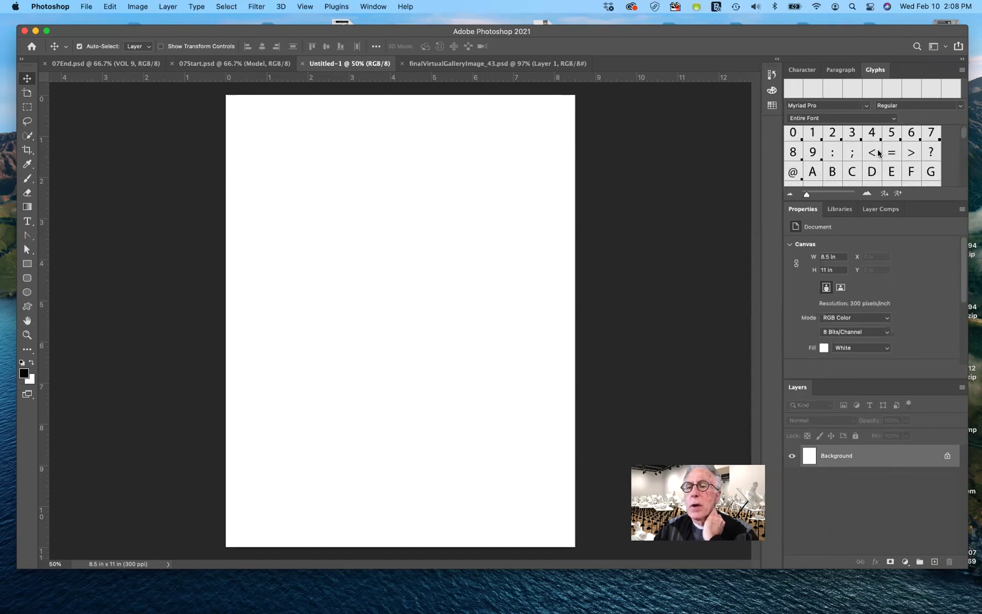
scroll(878, 153, "up", 4)
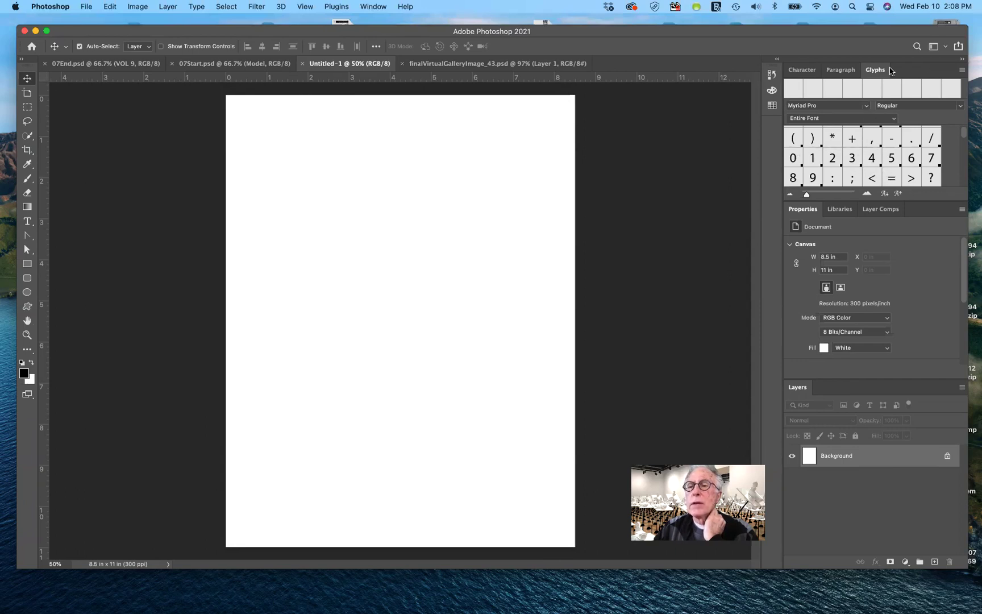
left_click(836, 70)
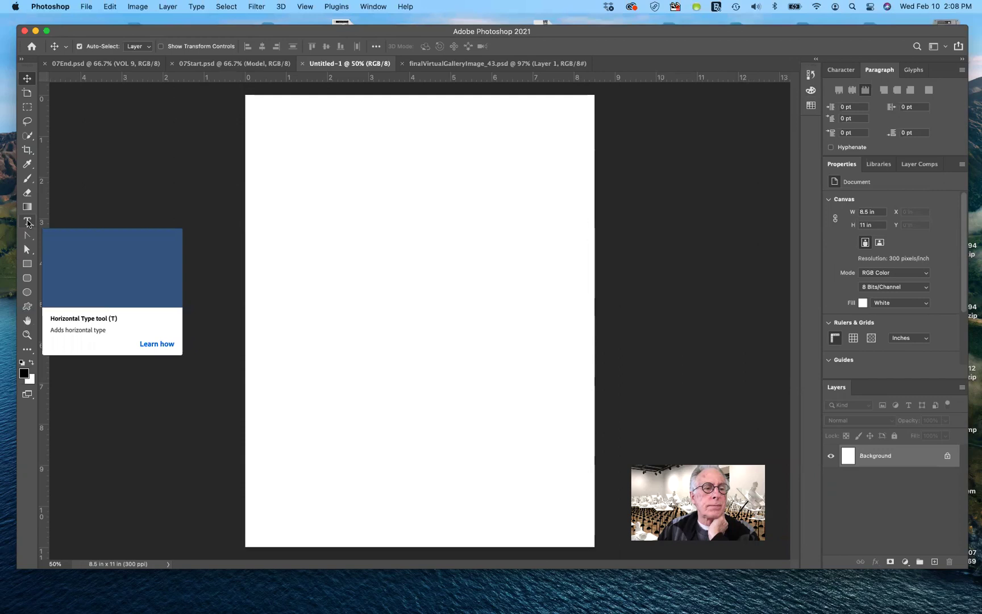
Create a centre-aligned Myriad Pro Regular type layer with LOREM IPSUM placeholder text.
left_click(26, 222)
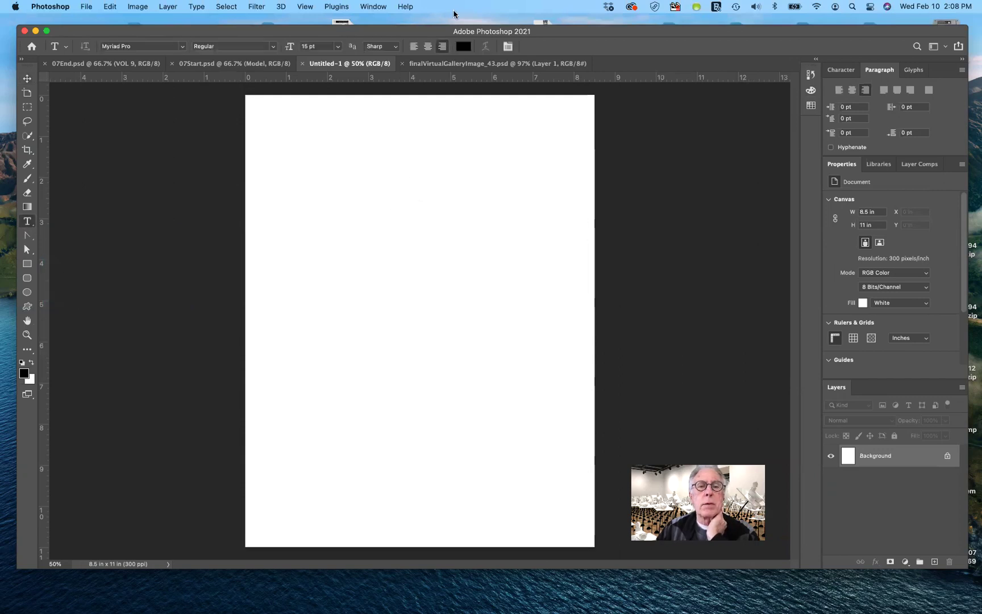
left_click(428, 46)
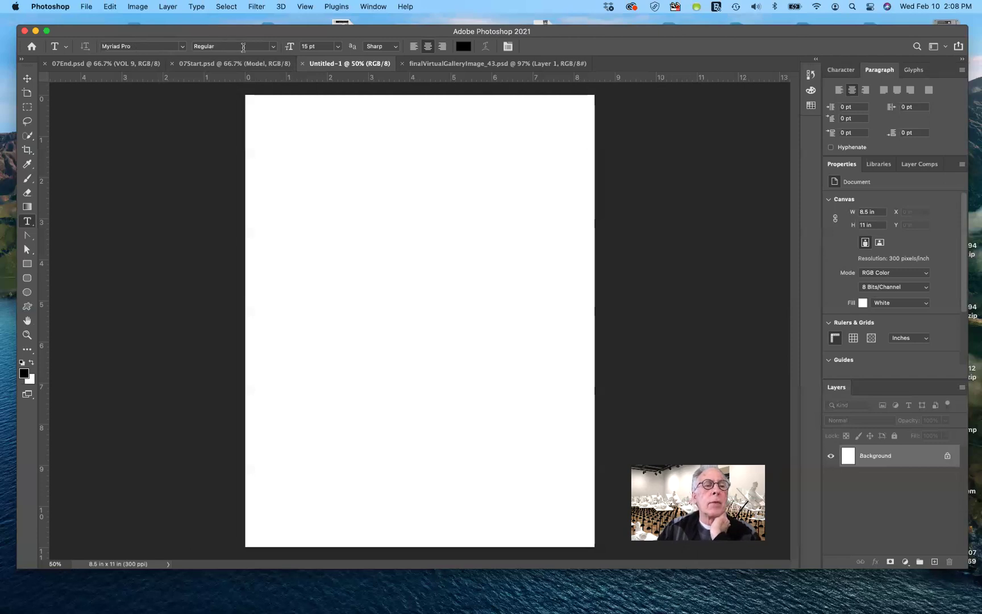
left_click(274, 47)
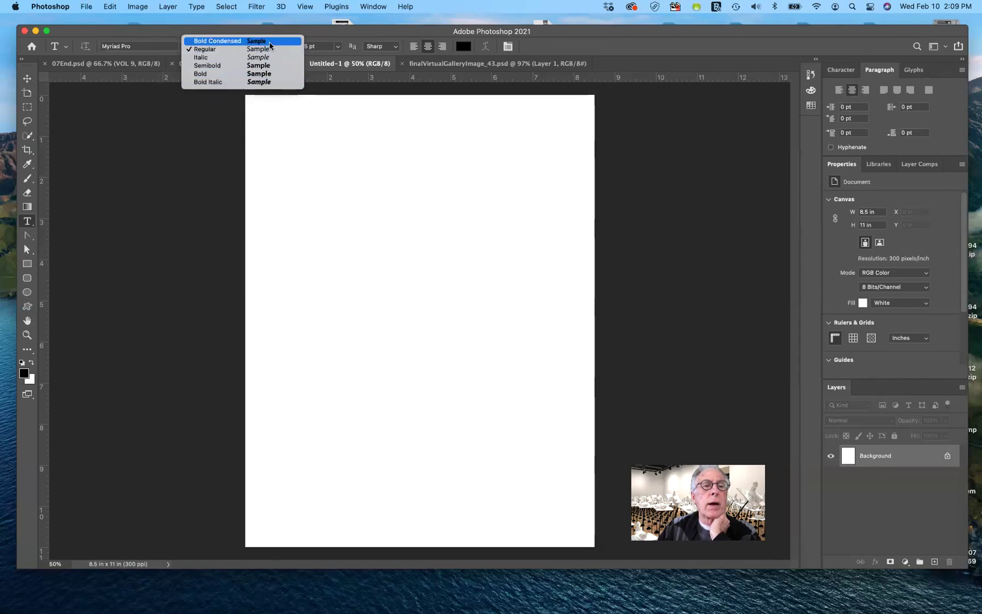
left_click(267, 50)
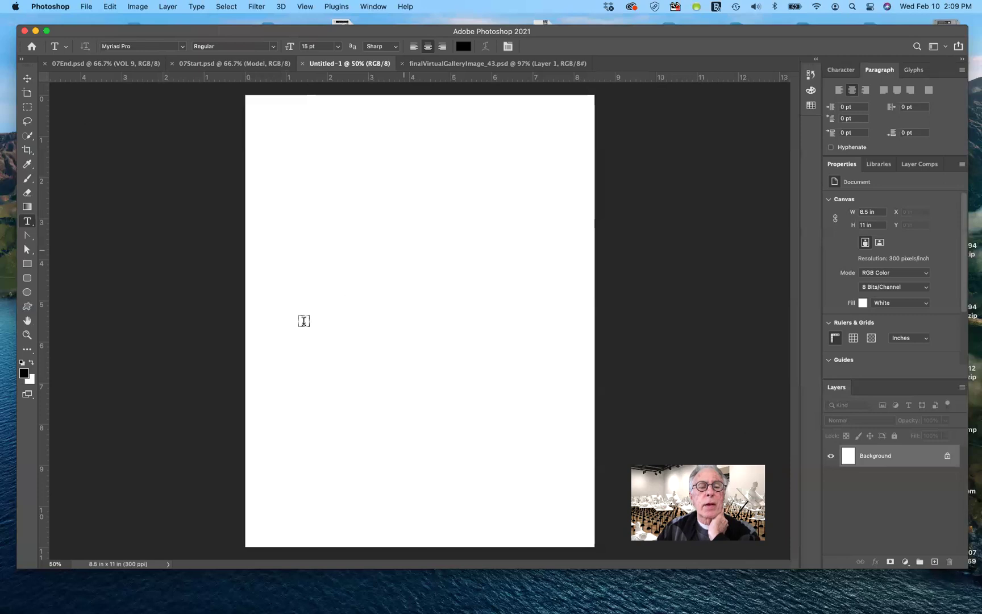
left_click(408, 226)
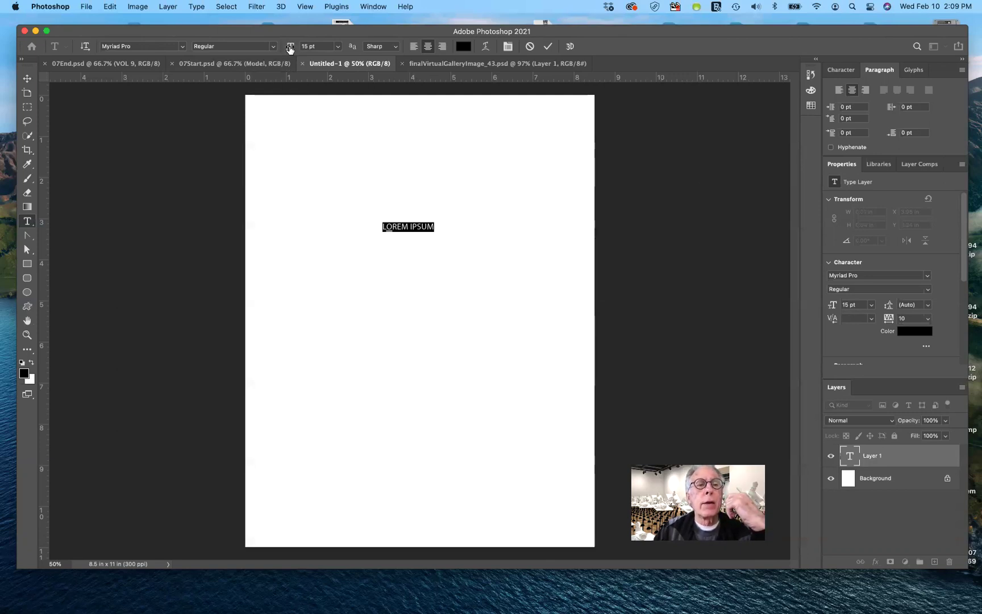
Scrub the font size to 83 pt and type SOME TYPE over the placeholder.
left_click_drag(290, 50, 323, 56)
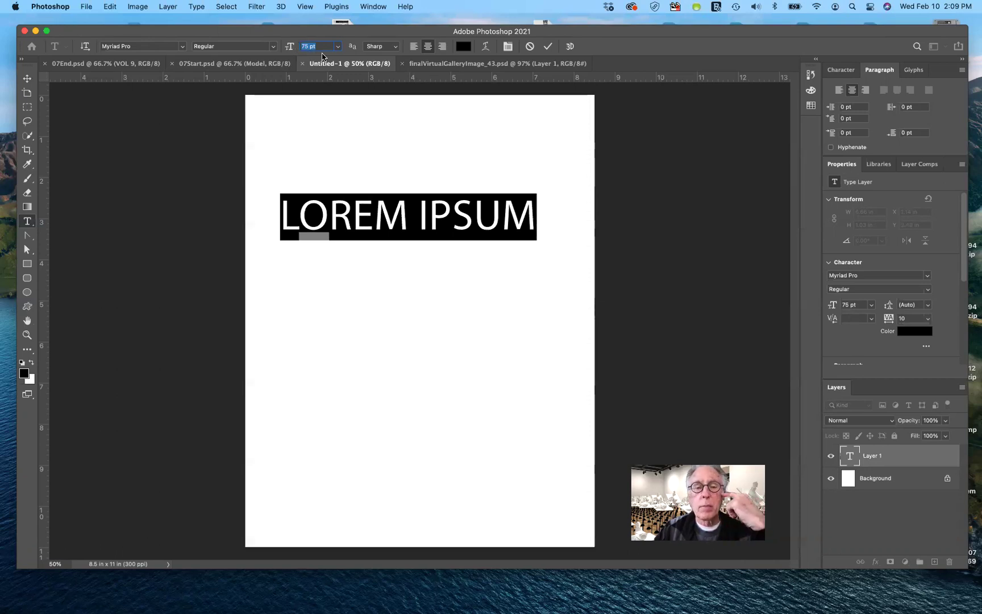
mouse_move(322, 56)
left_mouse_down()
mouse_move(298, 58)
mouse_move(327, 56)
left_mouse_up()
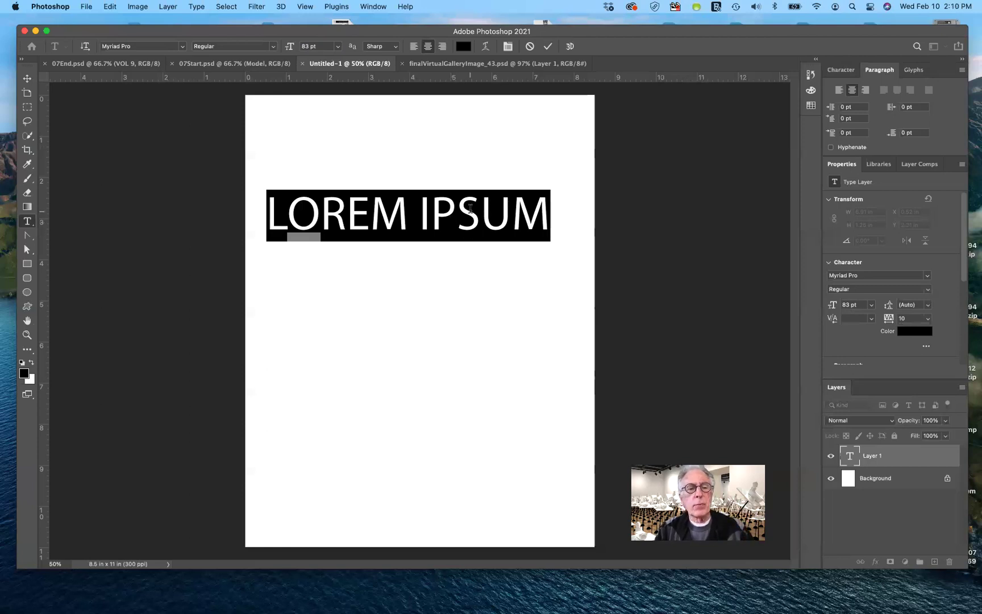
type("SOME T")
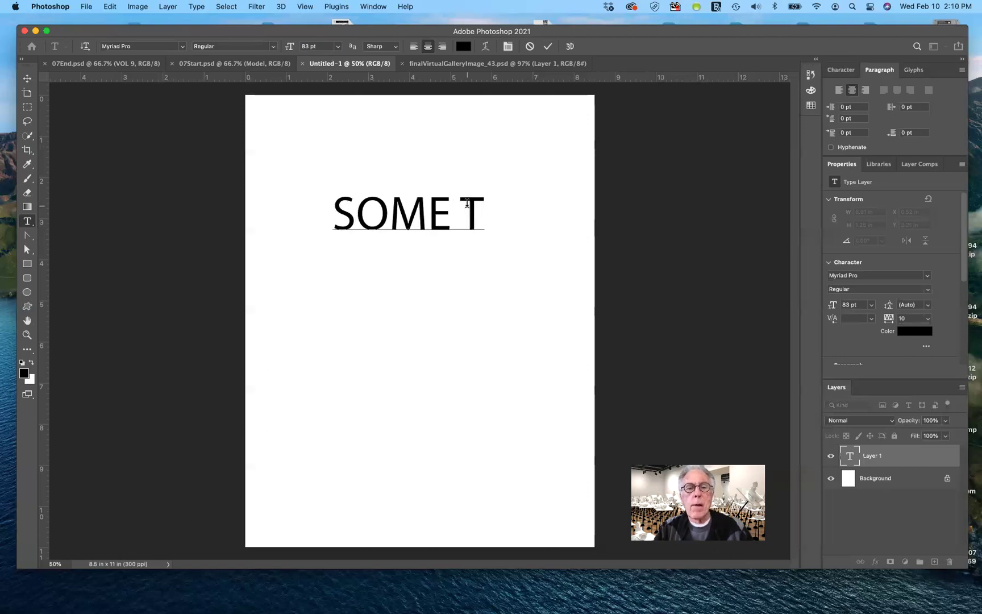
type("YPE")
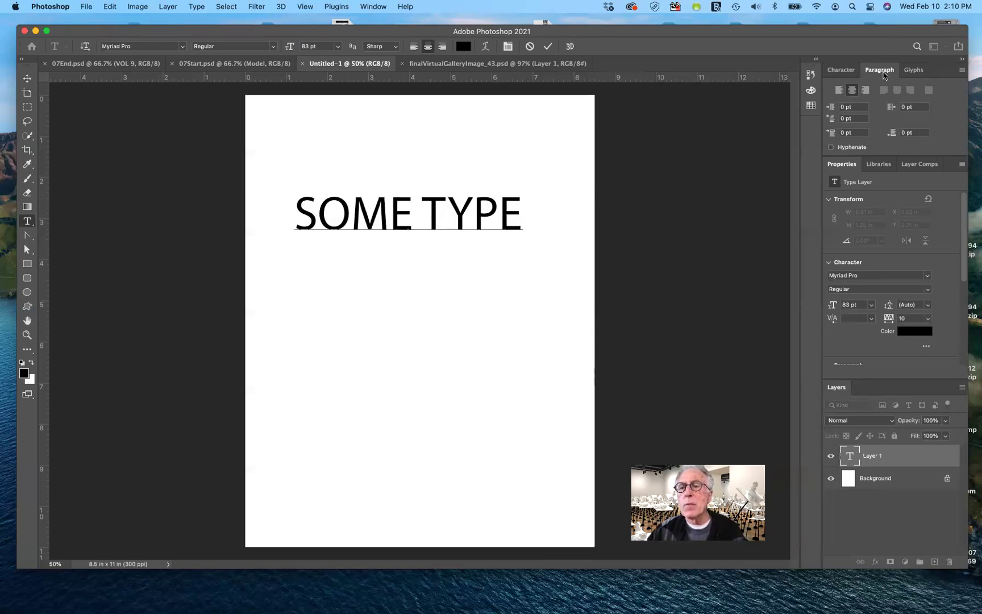
Drag the Character settings out of the dock into a floating panel beside the page.
left_click(843, 70)
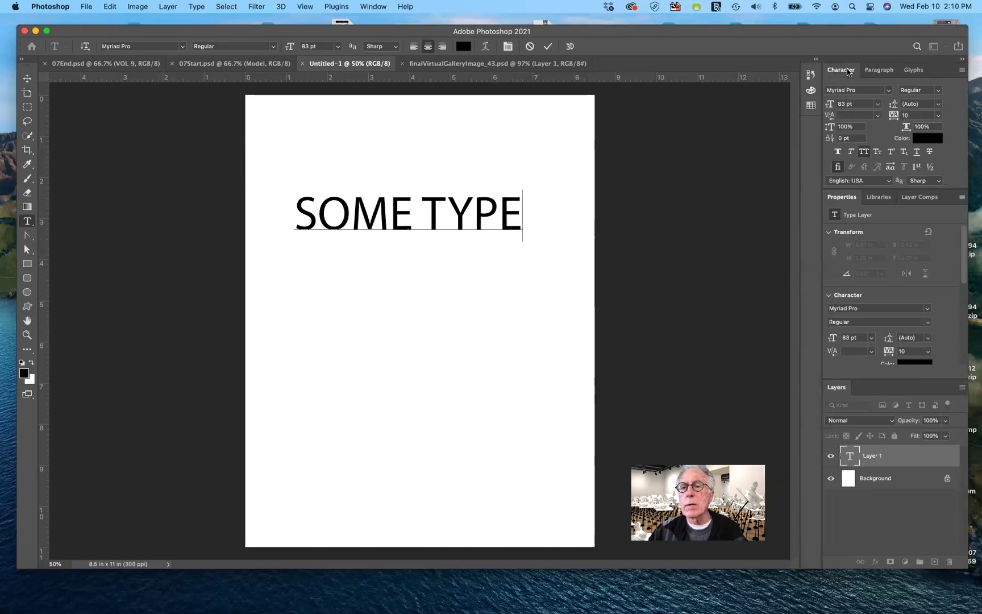
left_click_drag(846, 71, 655, 120)
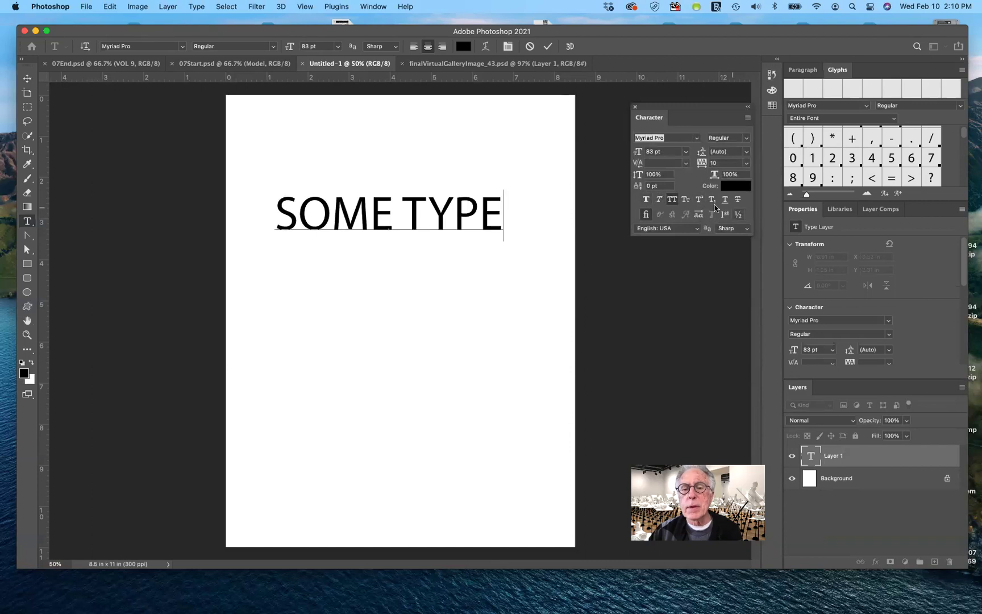
Select the SOME TYPE line and toggle All Caps off so it reads 'Some Type'.
left_click(671, 200)
left_click_drag(278, 217, 509, 219)
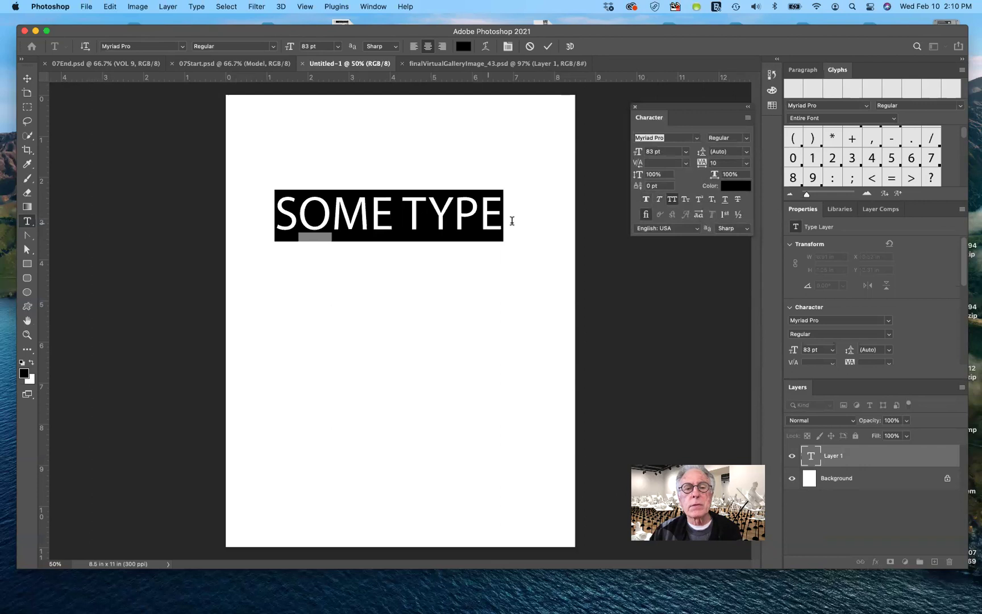
left_click(671, 201)
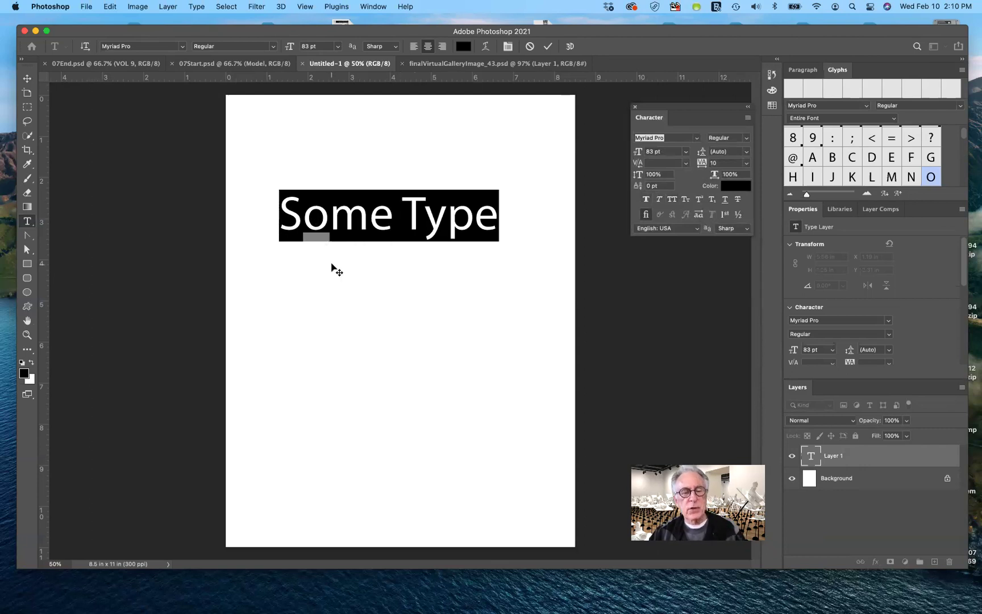
mouse_move(310, 230)
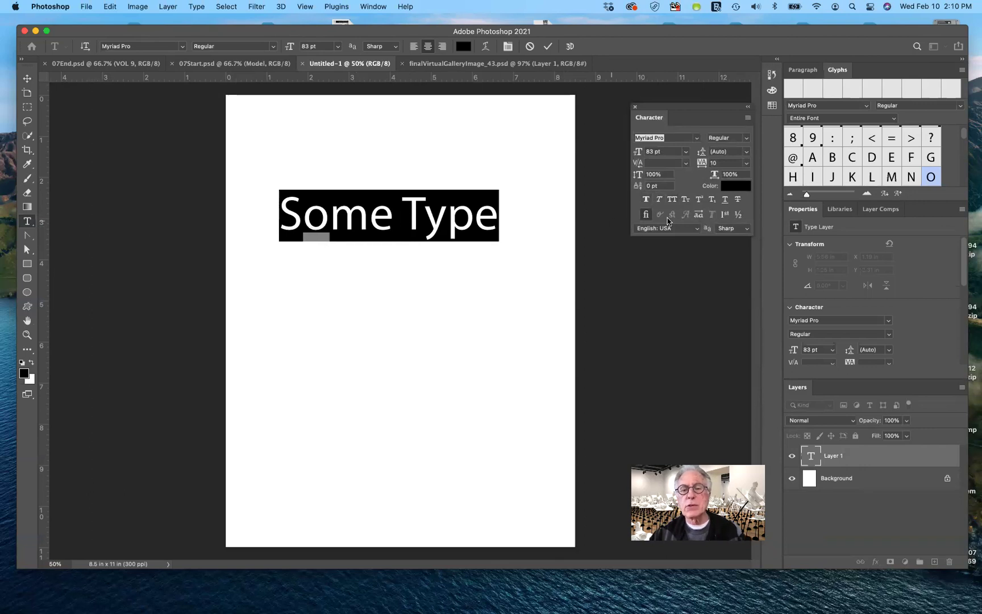
left_click(671, 200)
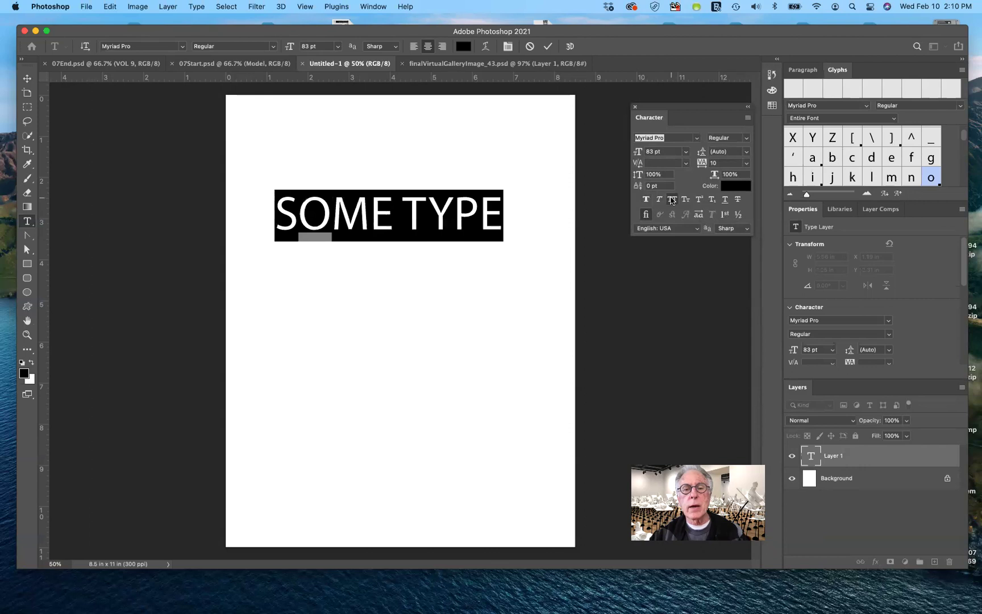
left_click(672, 199)
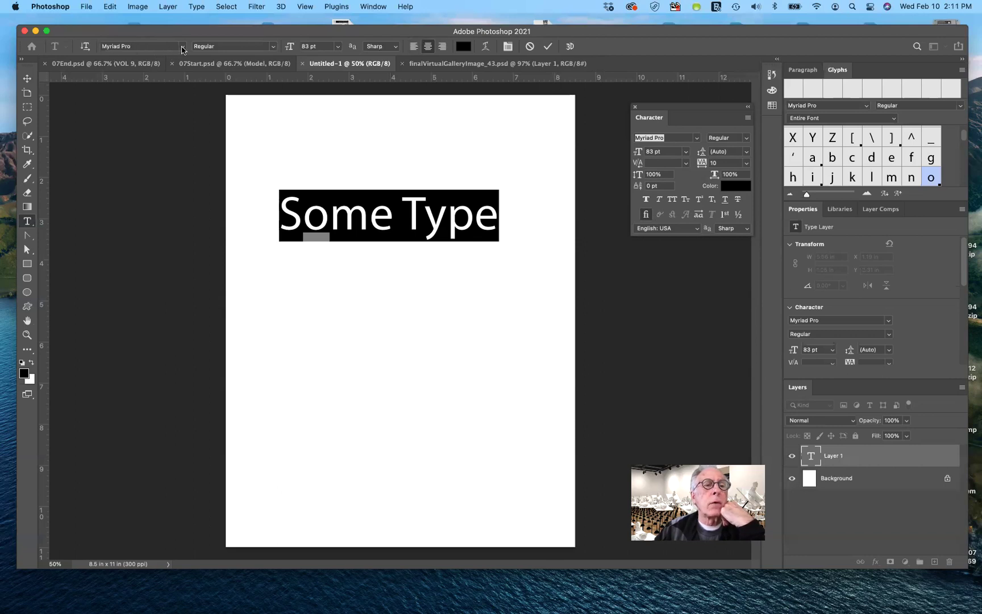
left_click(182, 47)
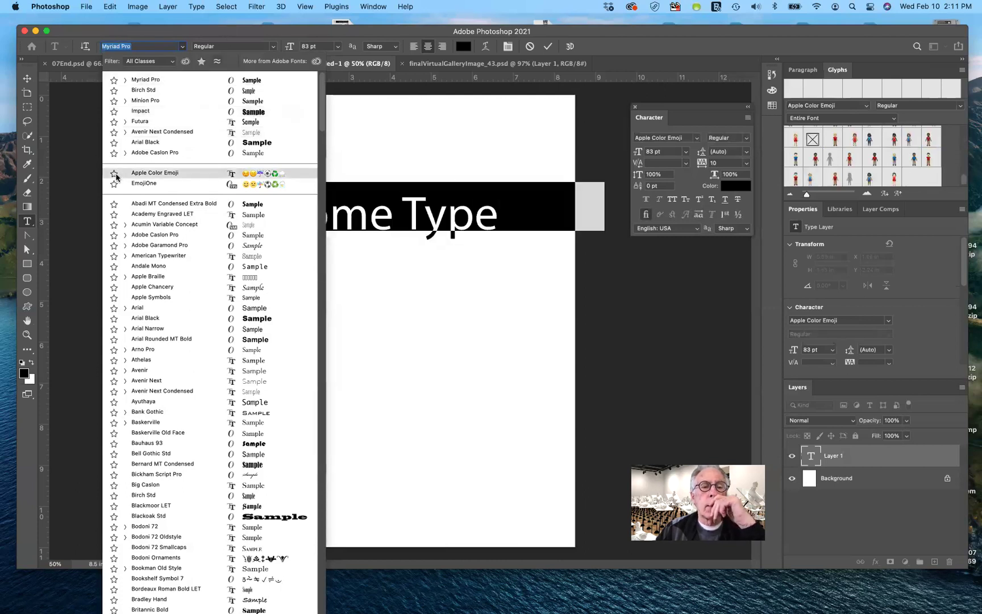
Preview the EmojiOne font on Some Type, then dismiss the list keeping Myriad Pro.
key("Down")
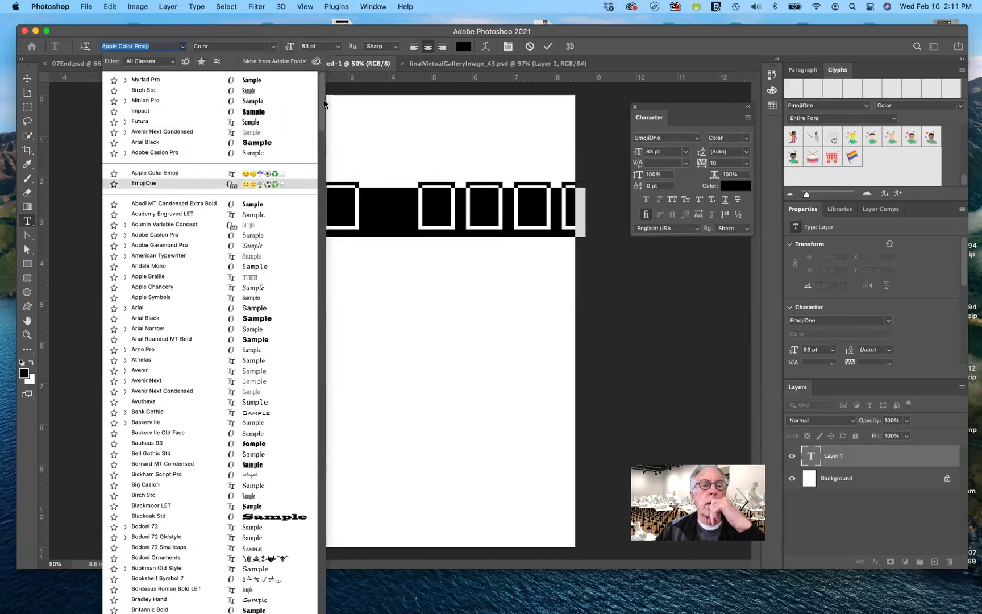
key("Escape")
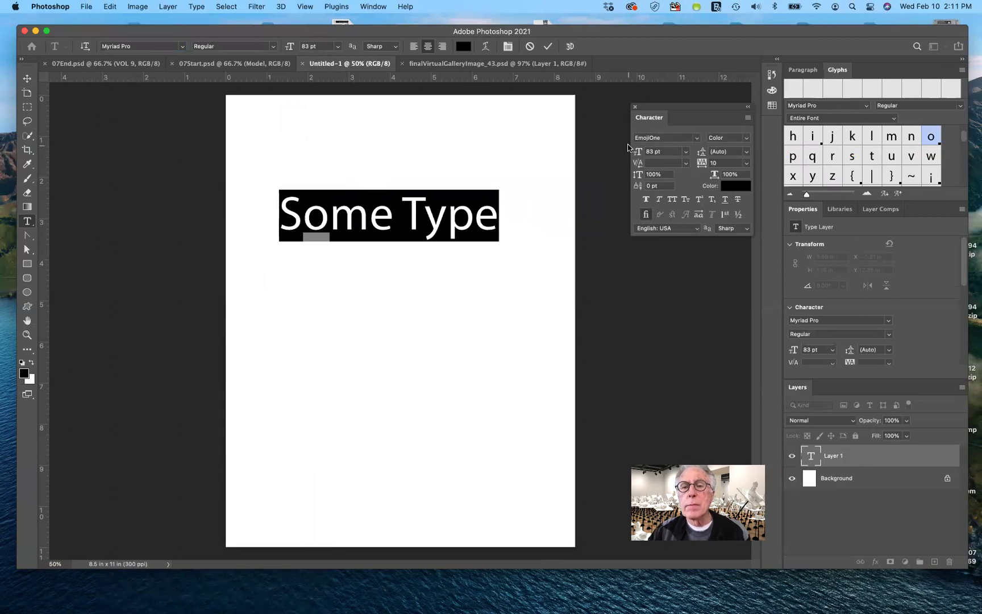
Apply Myriad Pro from the Character panel font list, then reopen and close it to check.
left_click(696, 139)
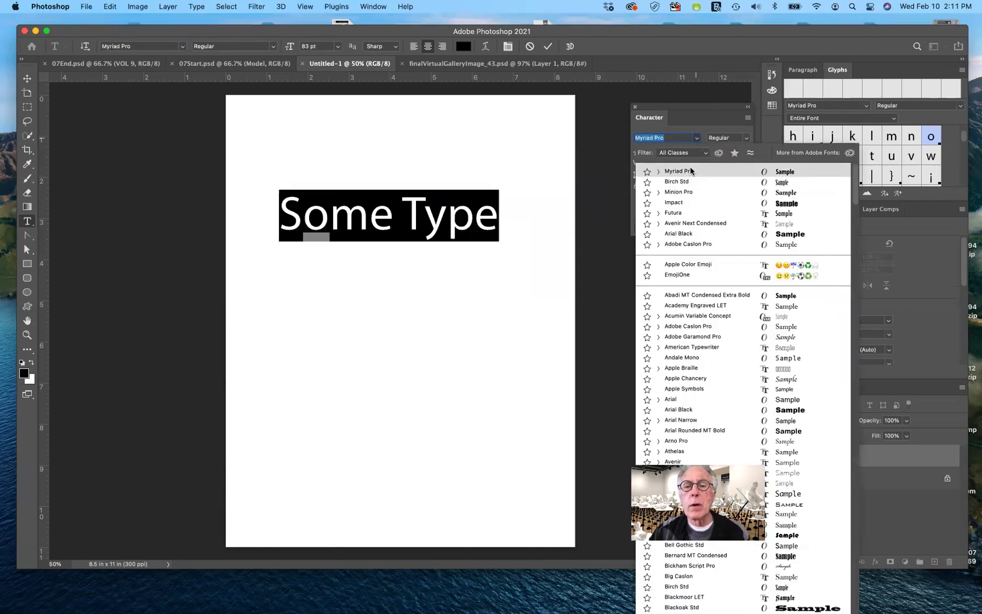
left_click(691, 169)
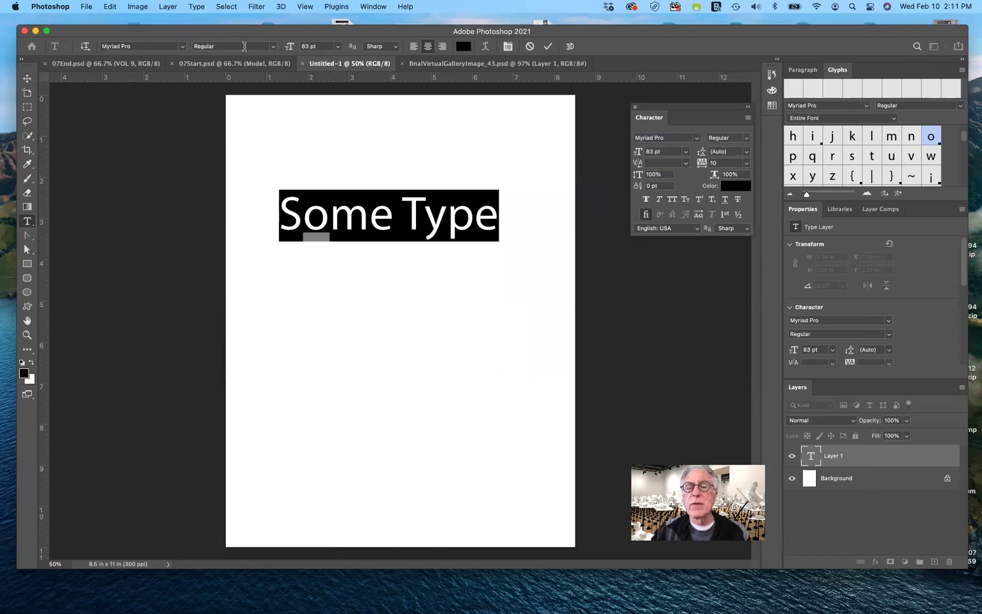
left_click(697, 139)
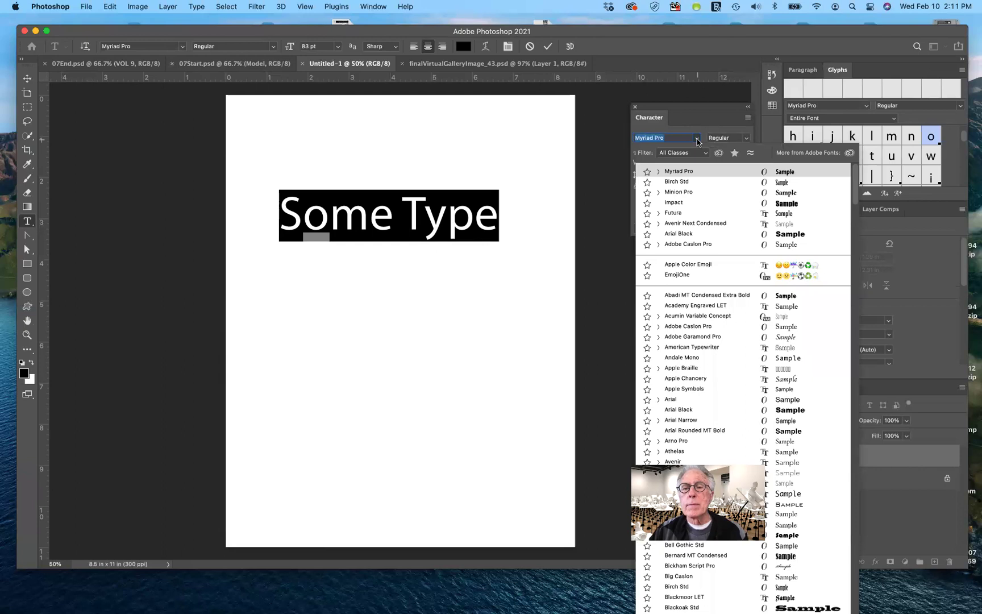
left_click(698, 140)
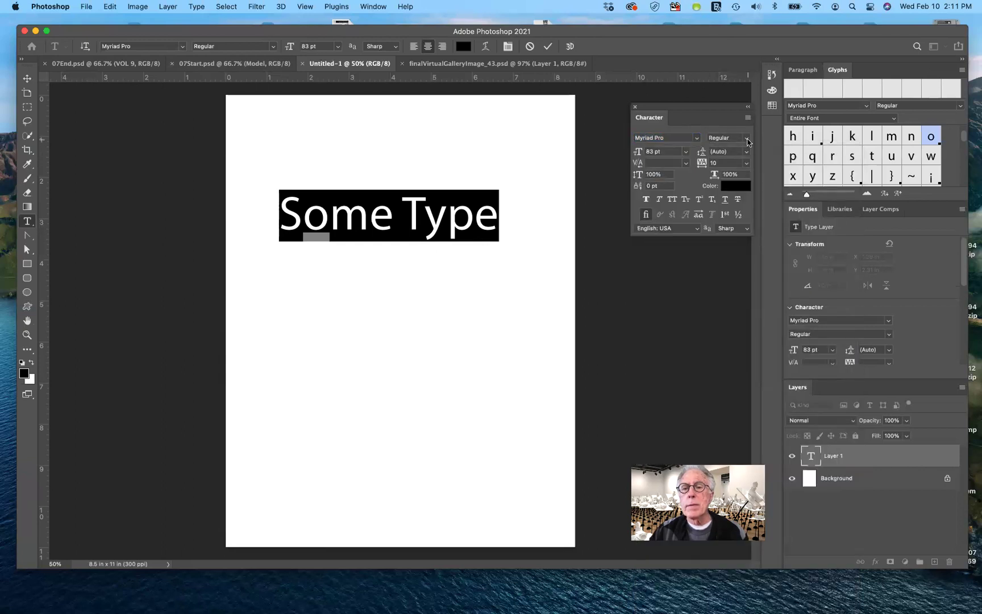
Keep the Regular style, deselect the text, and commit the 83 pt Some Type layer.
left_click(748, 141)
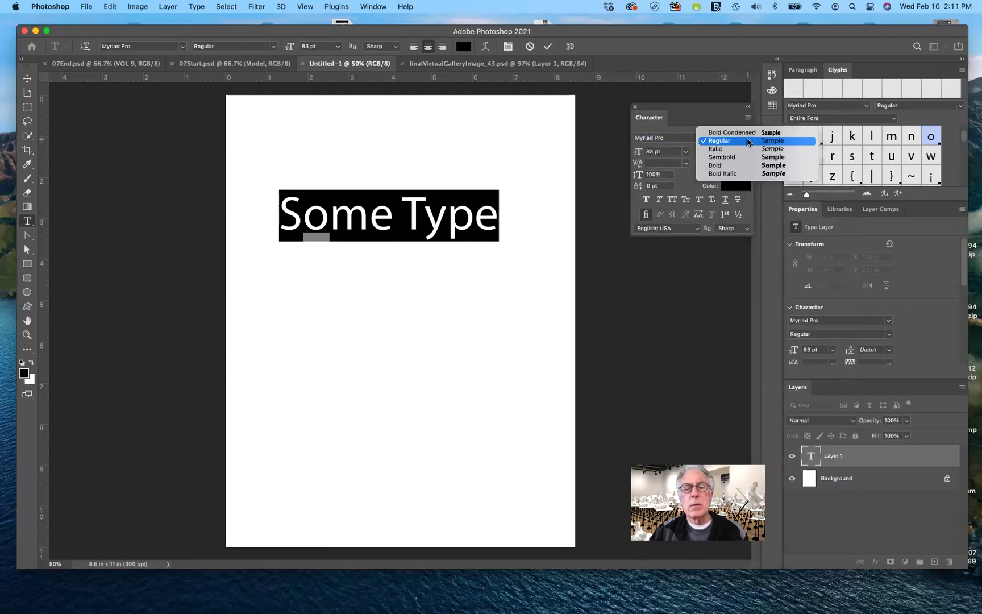
left_click(748, 142)
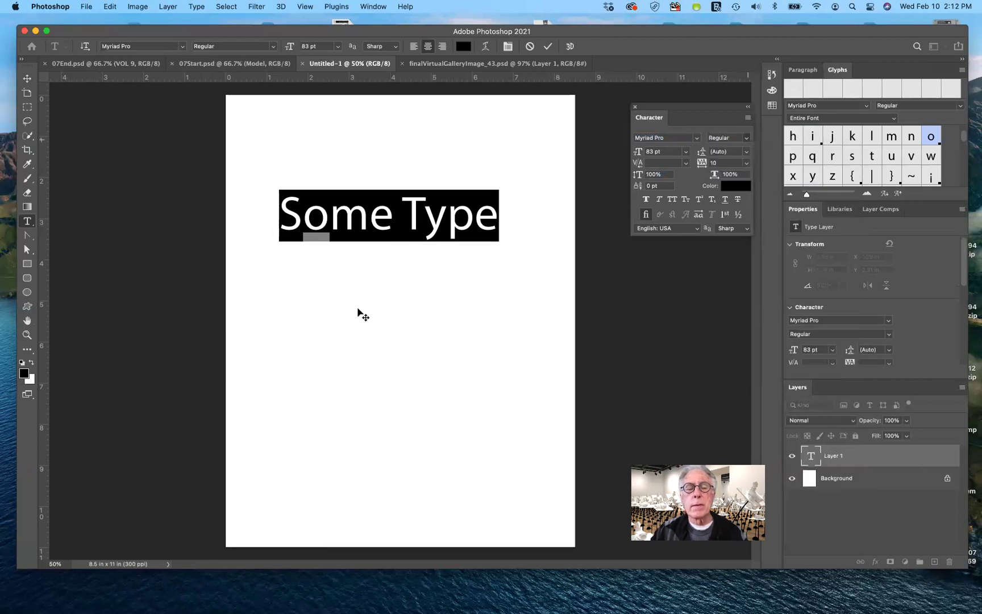
left_click(499, 228)
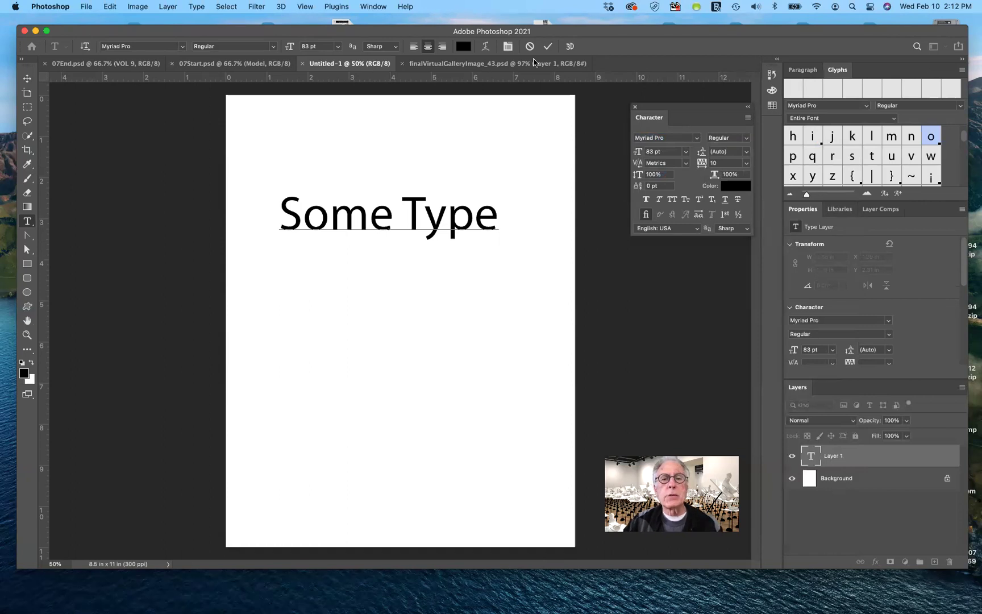
left_click(550, 46)
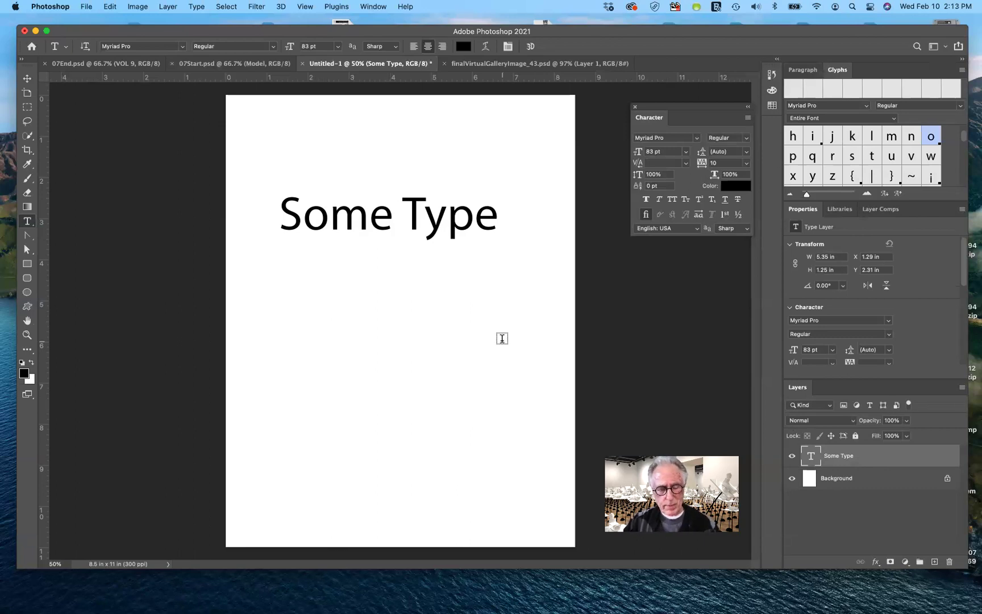
Place the text cursor at the end of the 83 pt 'Some Type' line to edit it.
left_click(496, 214)
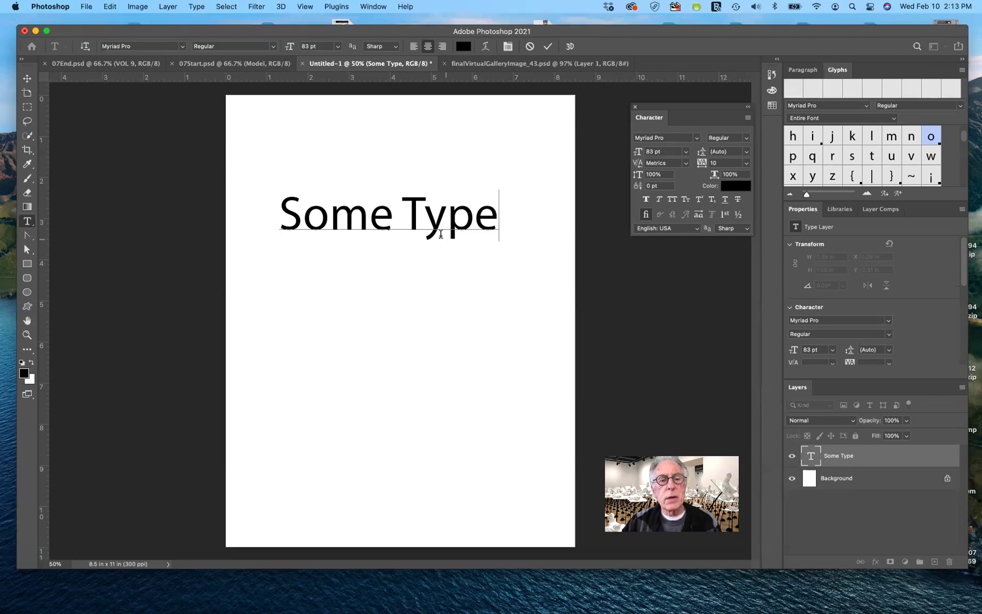
left_click(368, 218)
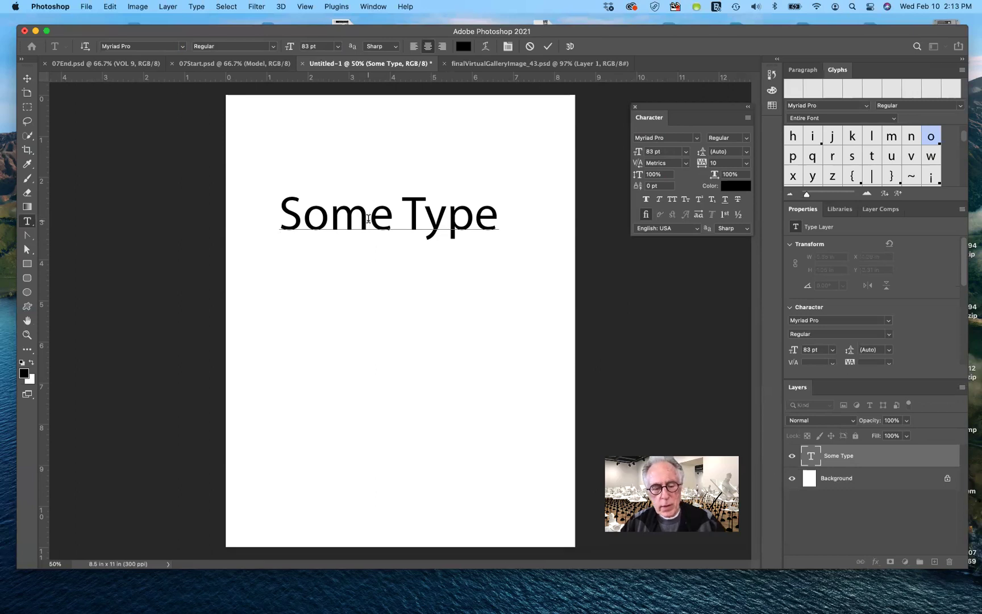
type("t")
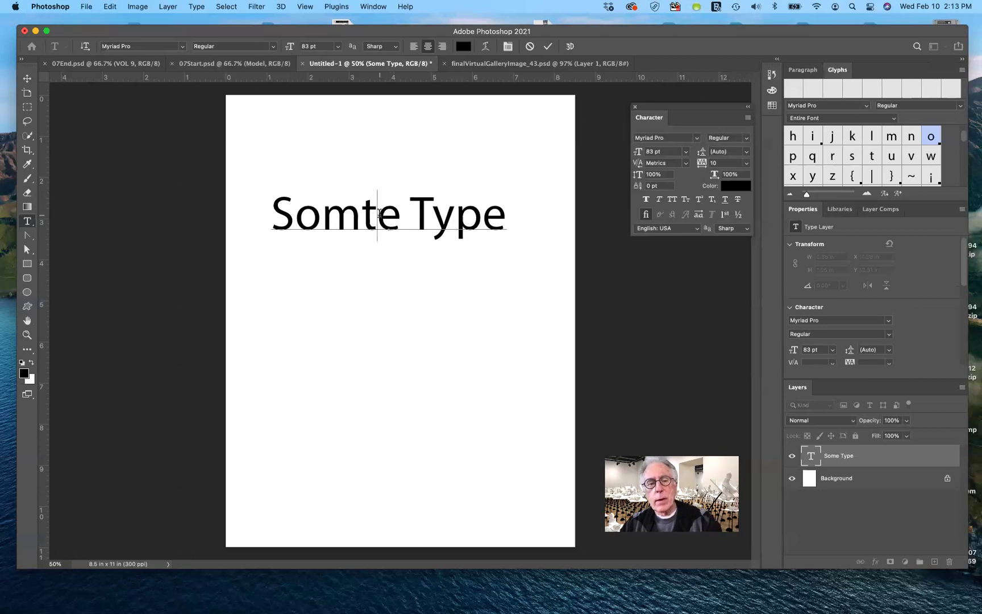
key("BackSpace")
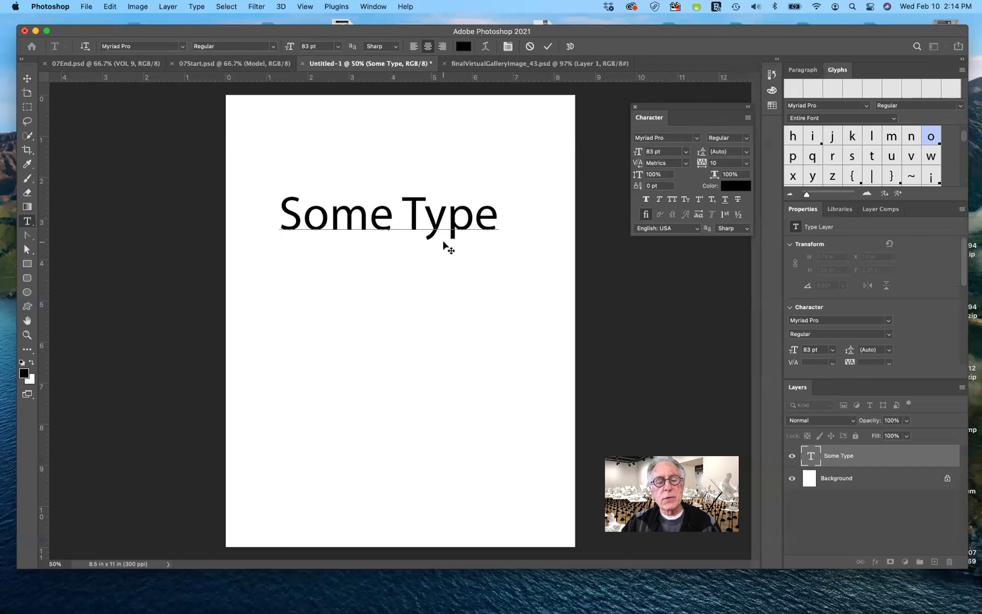
left_click(496, 220)
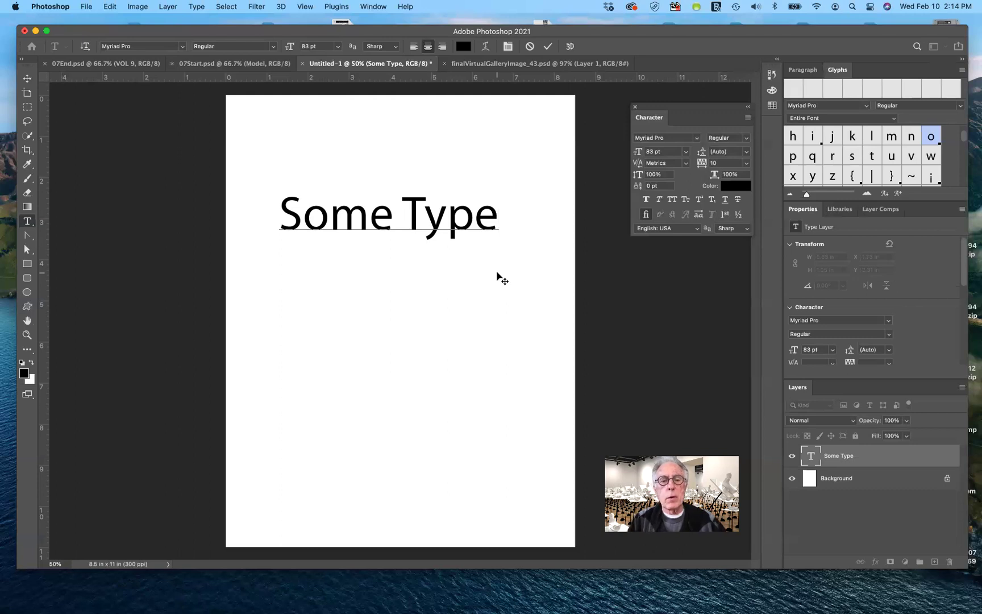
type("ty")
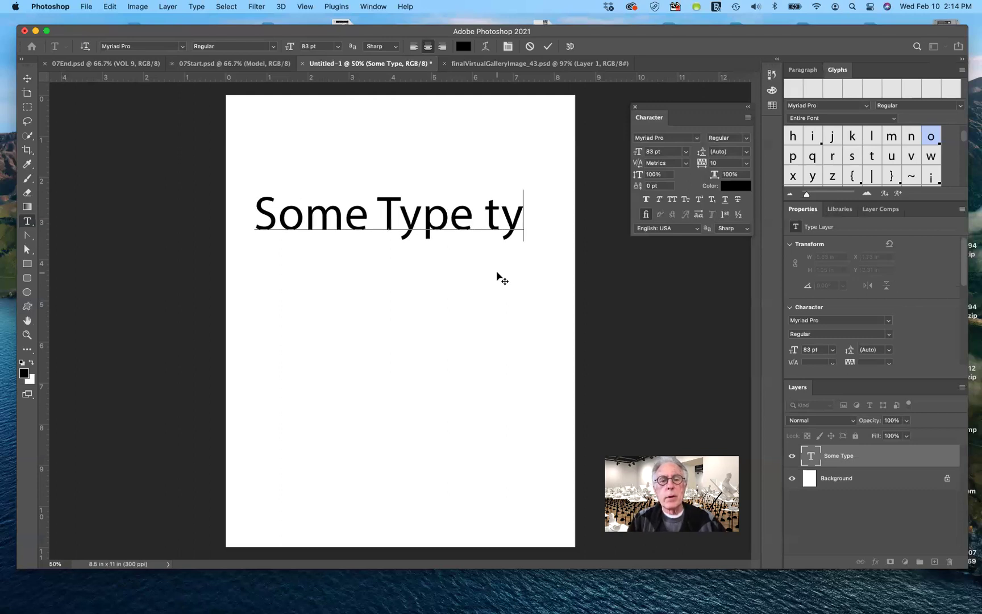
type("pe some")
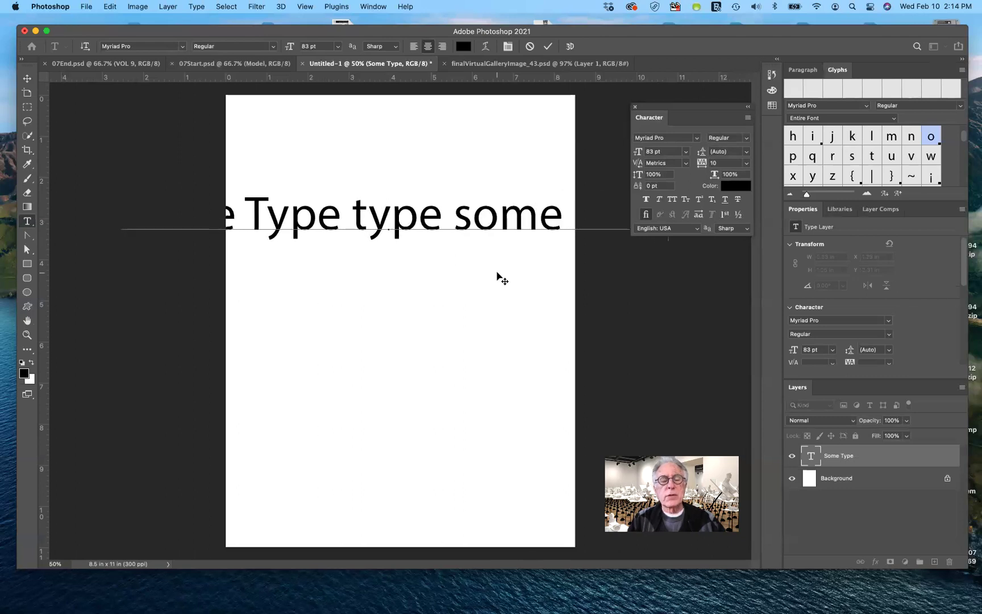
type(" r")
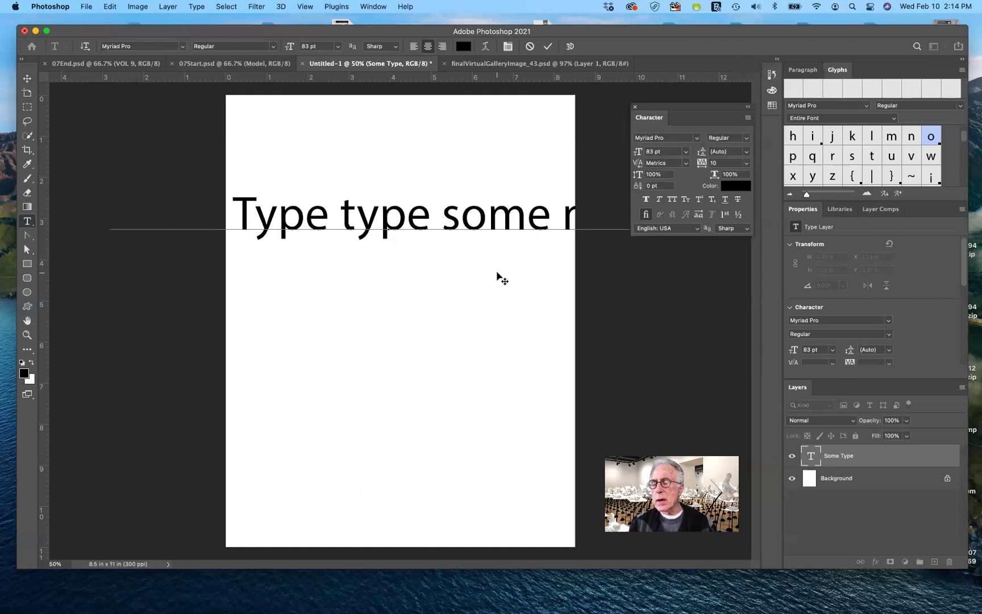
Remove the space before the second 'type' and move 'type some more' onto a new line.
left_click(339, 220)
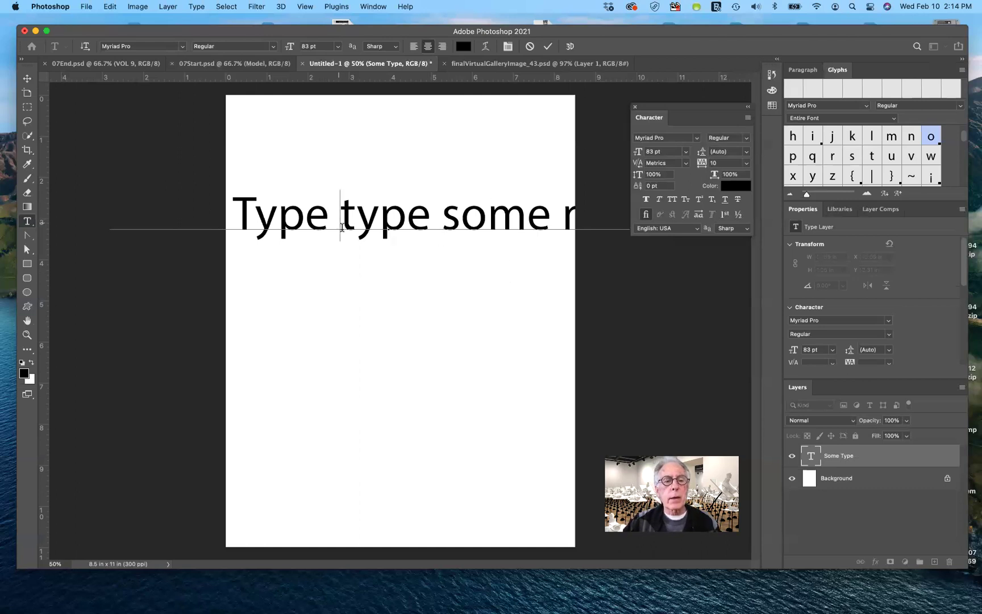
key("BackSpace")
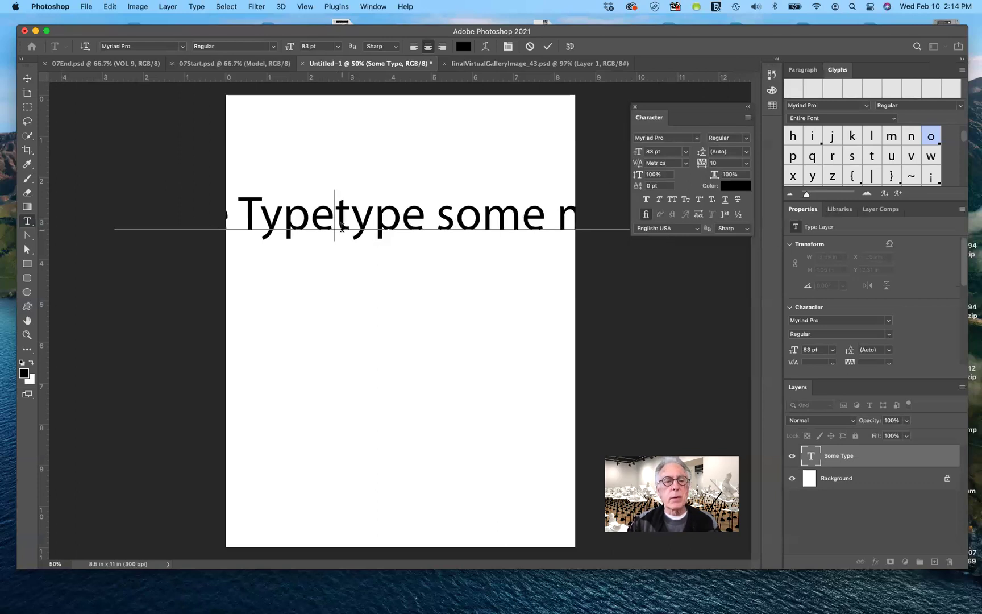
key("Return")
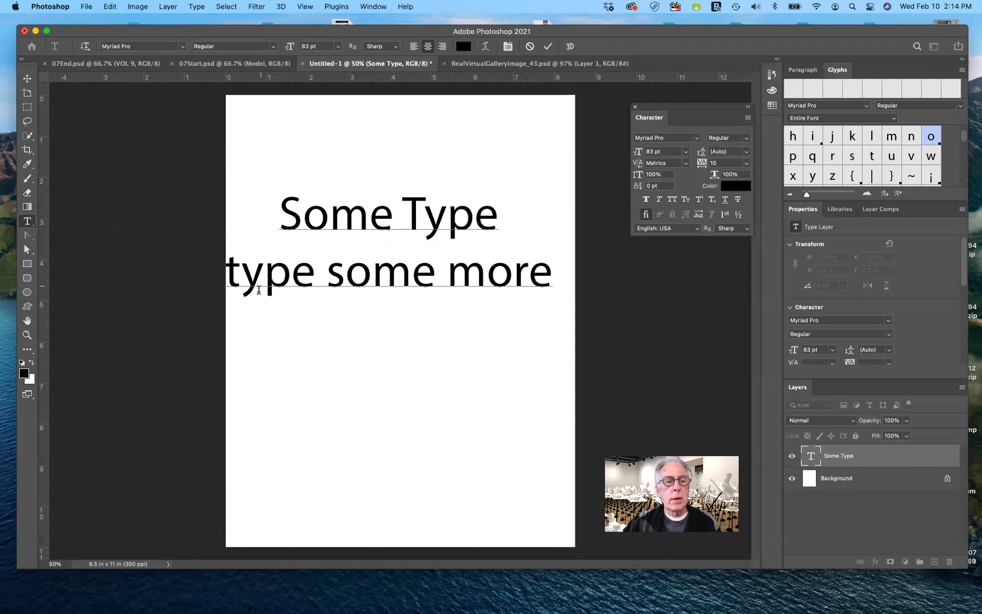
Delete 'type' and 'some' from line two, then add 'type' after 'more'.
left_click_drag(227, 273, 324, 274)
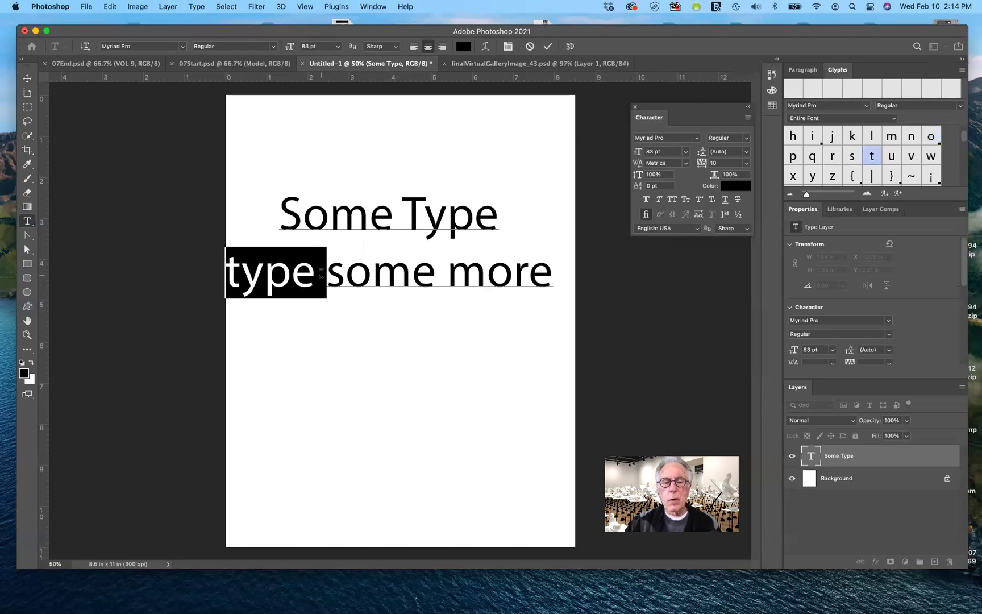
key("BackSpace")
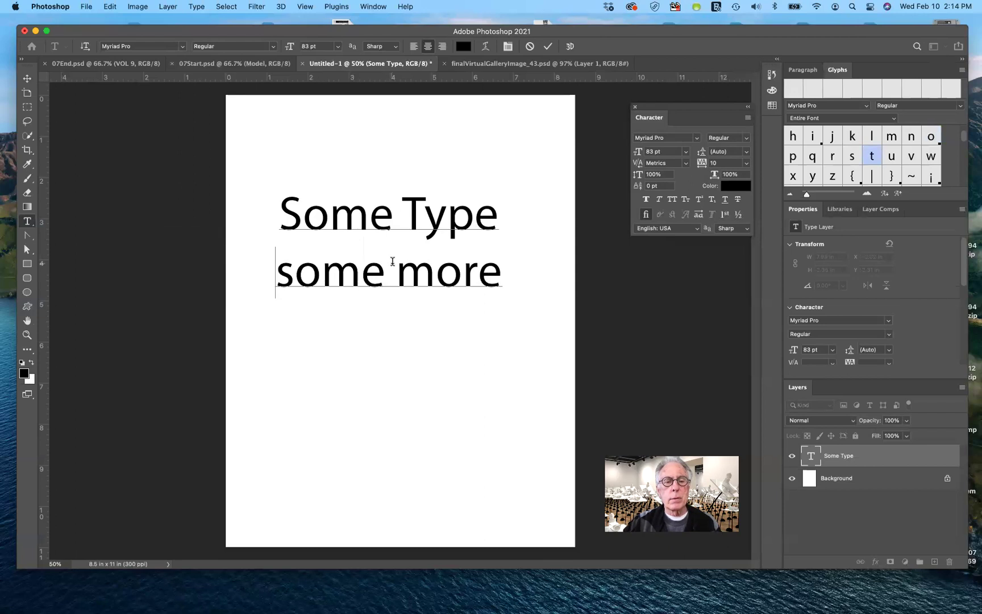
left_click_drag(398, 272, 280, 276)
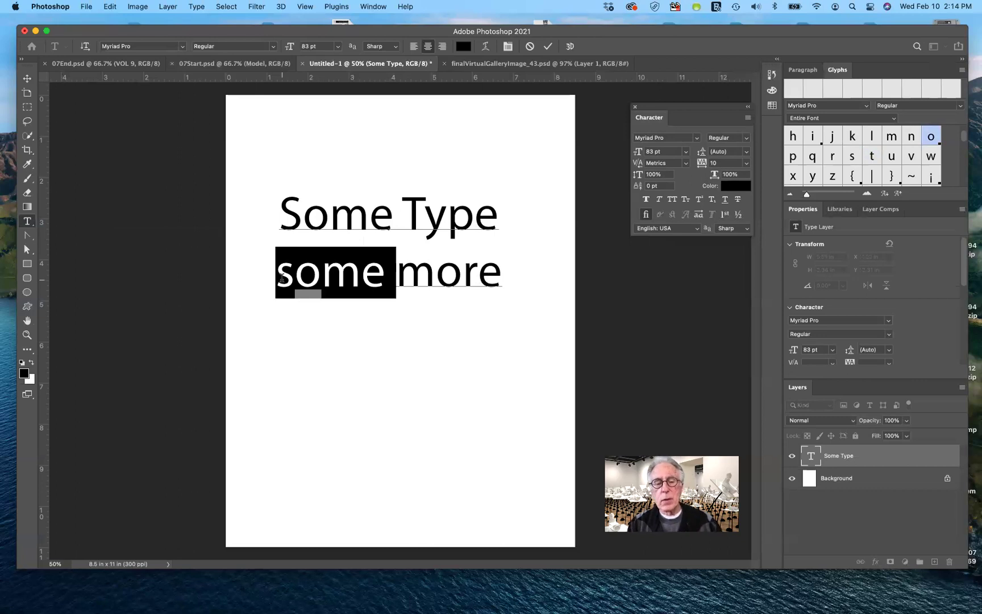
key("BackSpace")
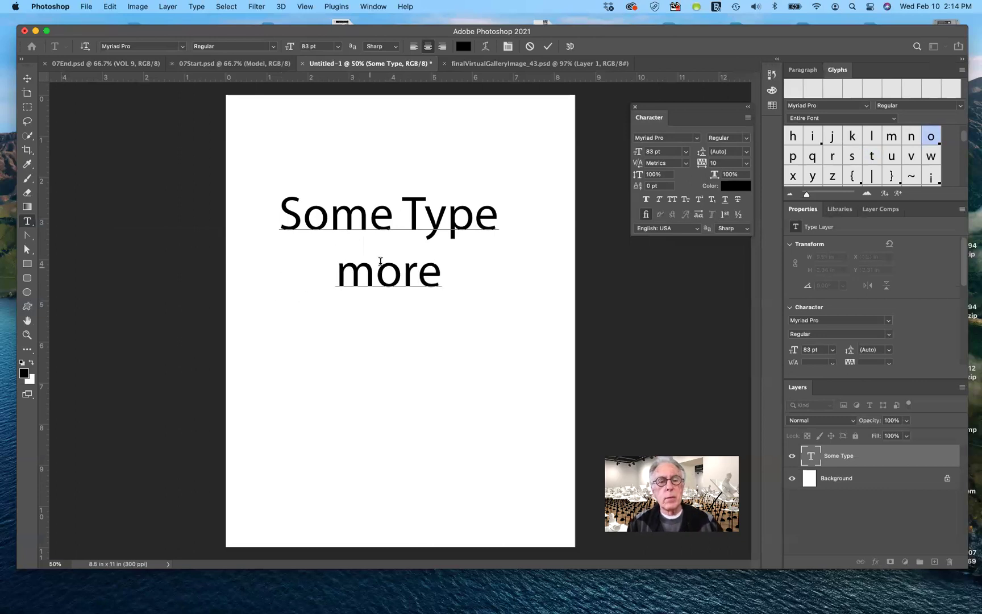
left_click(436, 277)
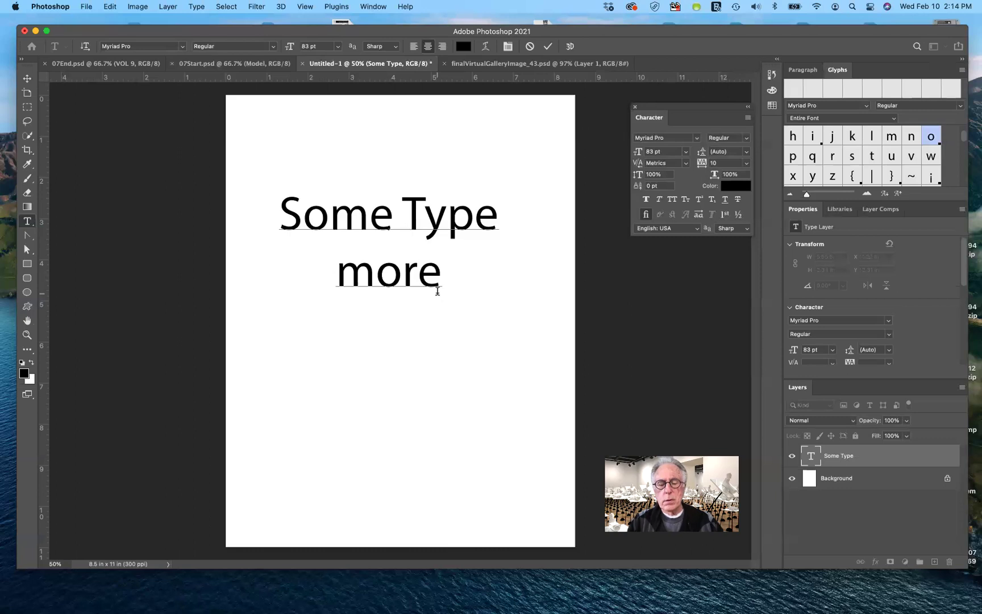
type("type")
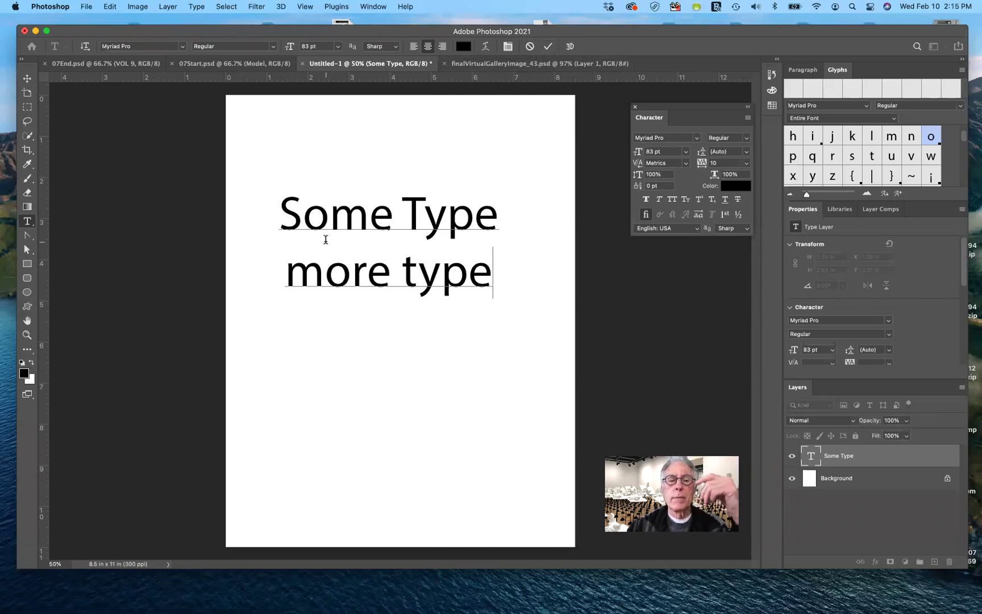
Try a red colour on 'Some Type', cancel to keep it black, then enlarge it.
left_click_drag(280, 210, 499, 214)
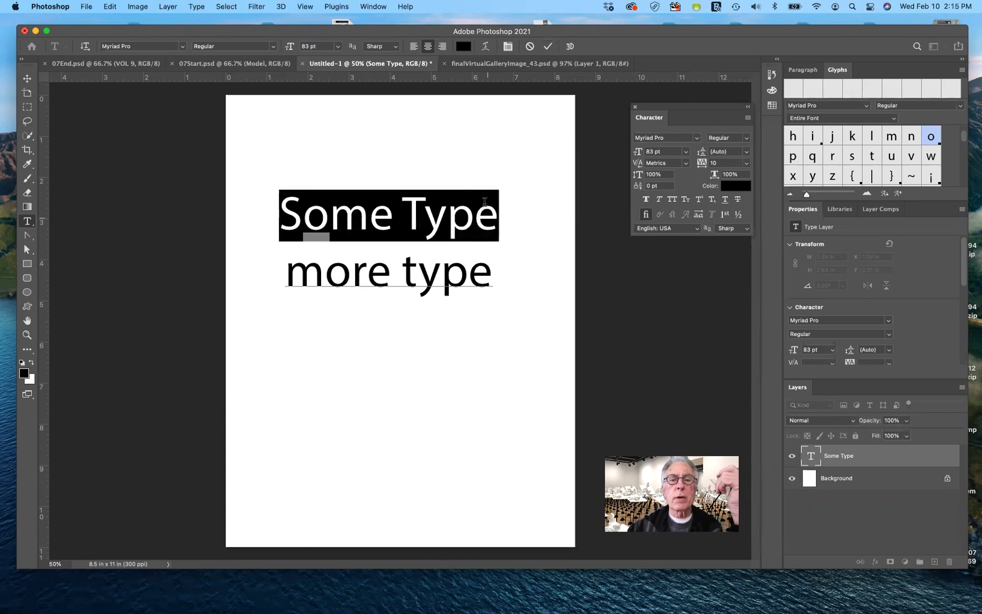
left_click(465, 46)
left_click_drag(529, 282, 524, 282)
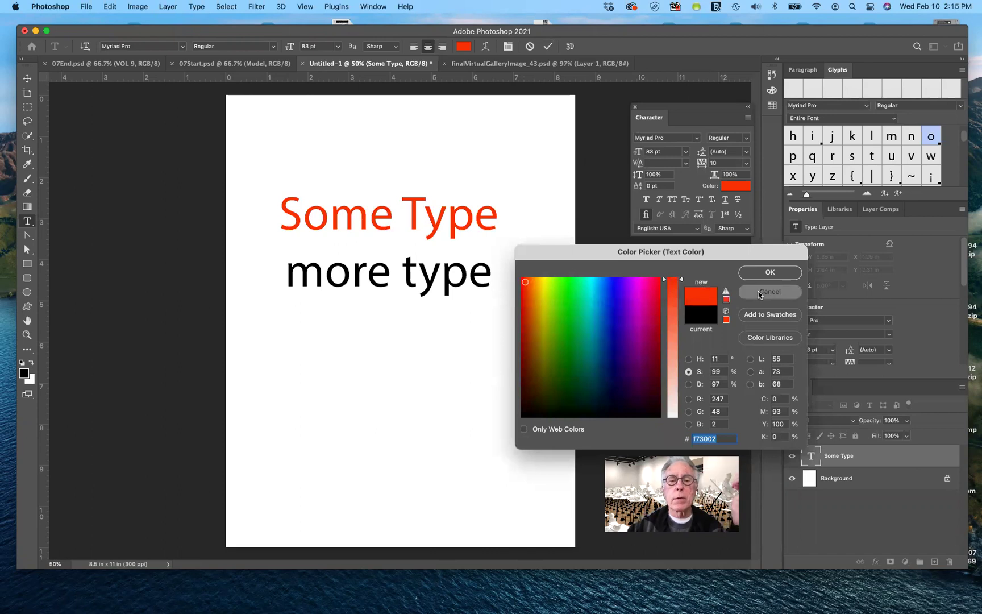
left_click(761, 293)
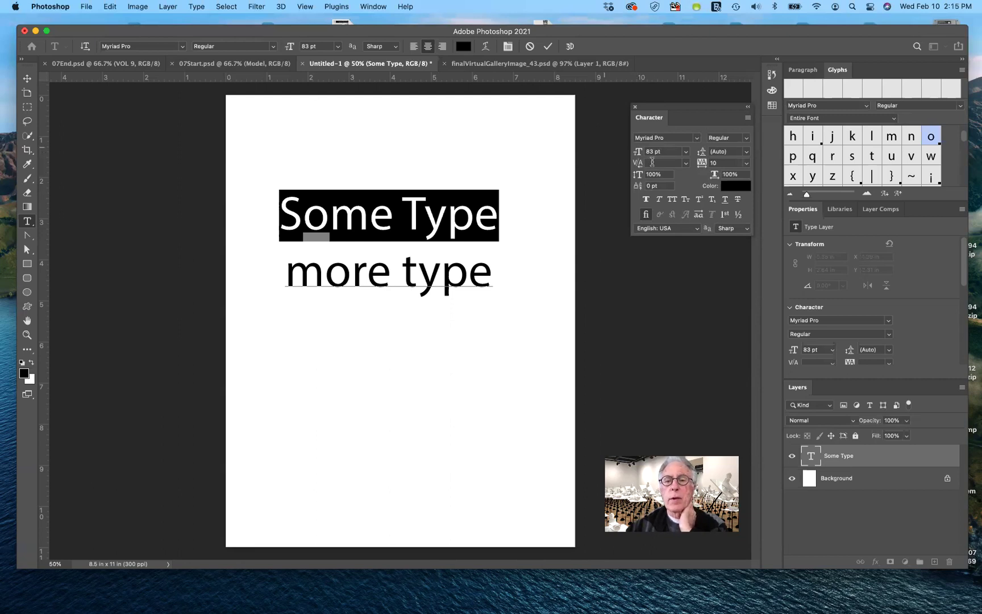
left_click_drag(638, 156, 643, 157)
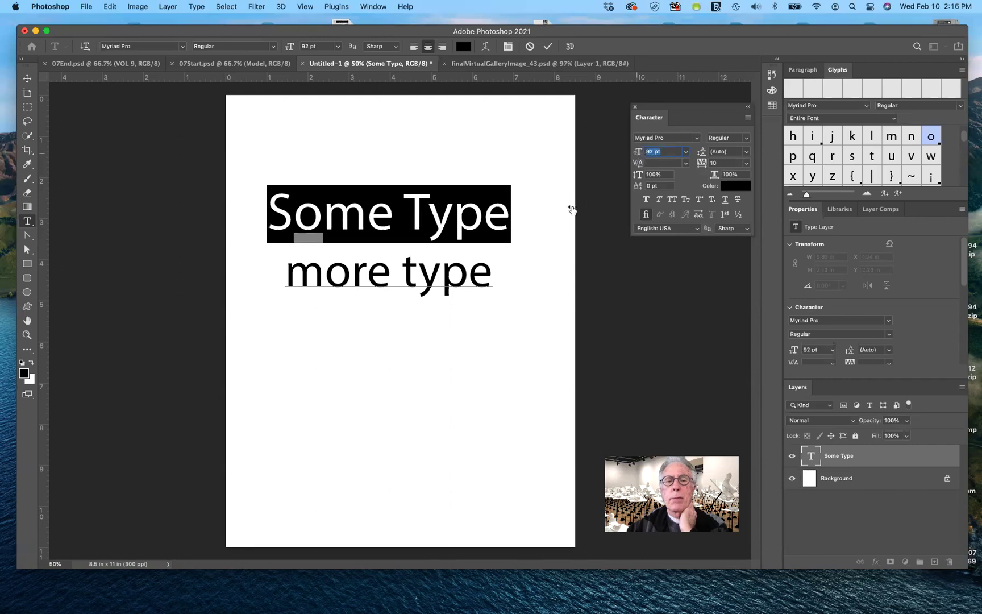
Set the 'more type' line to 84 pt, then select both lines of text.
left_click_drag(491, 270, 285, 272)
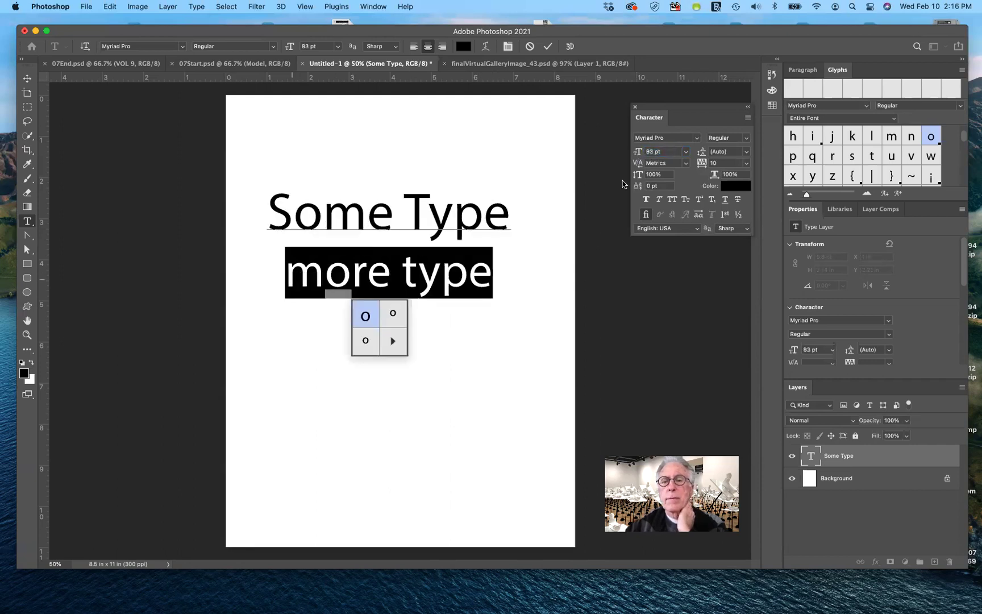
left_click(639, 153)
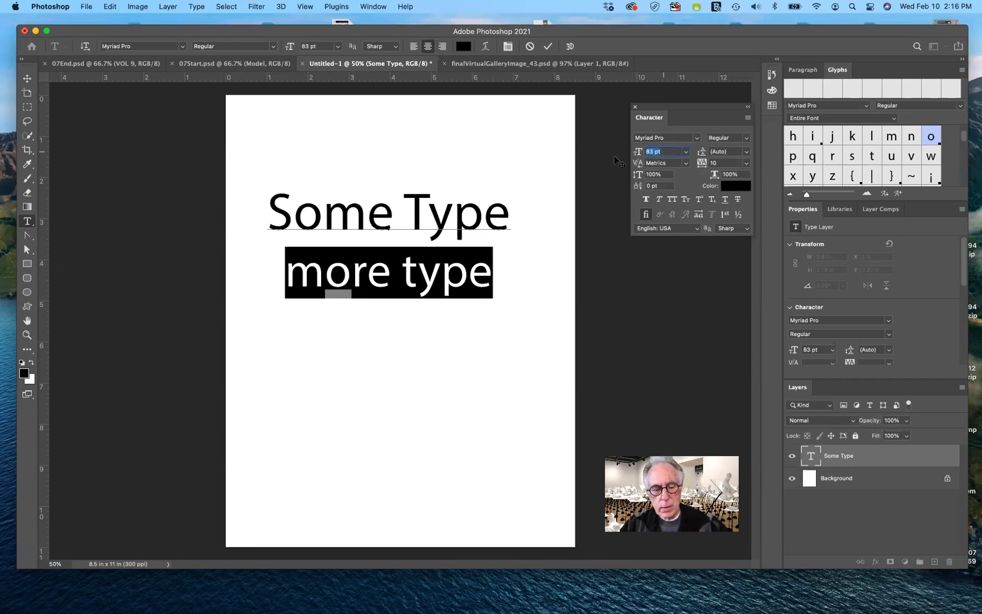
type("84")
key("Tab")
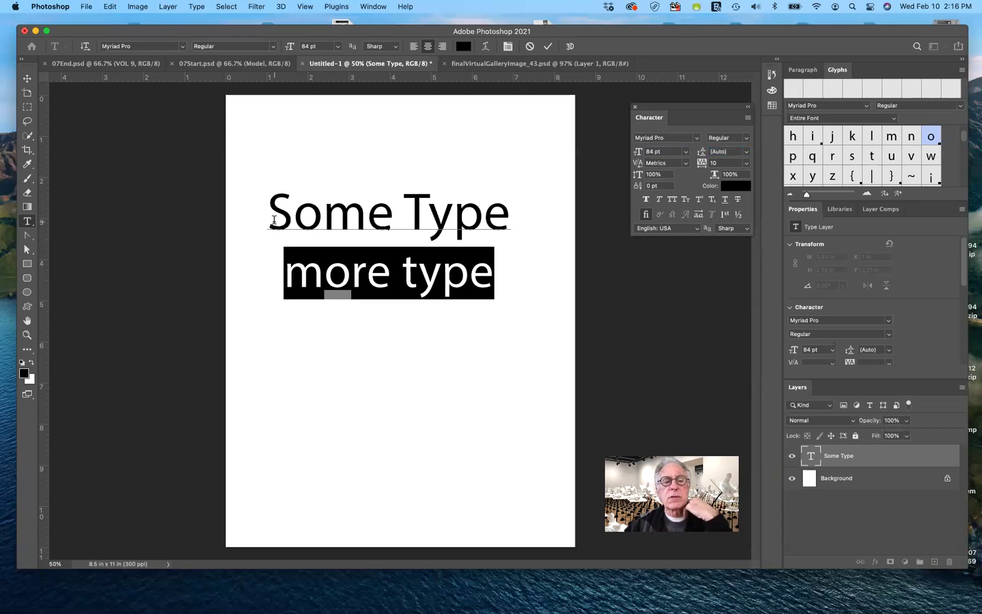
left_click_drag(271, 212, 490, 269)
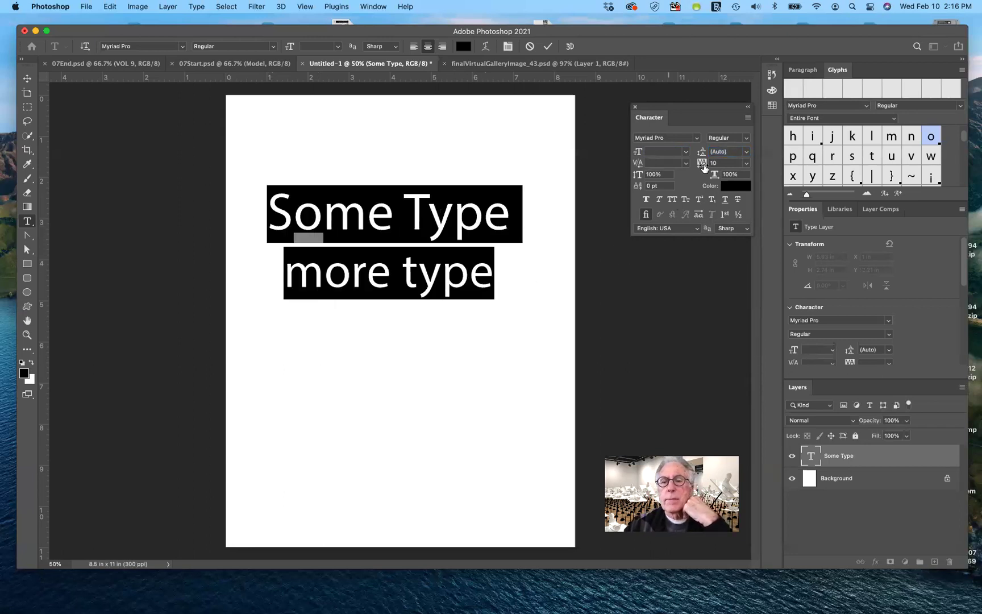
Give both lines 10 tracking and a fixed 72 pt leading instead of Auto.
left_click_drag(709, 160, 748, 157)
left_click(747, 152)
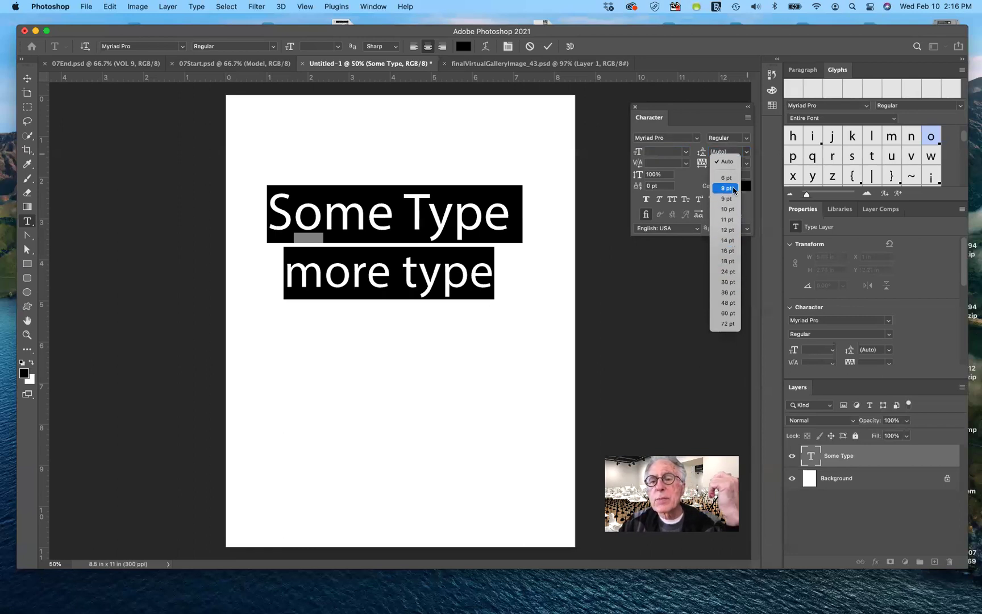
left_click(727, 177)
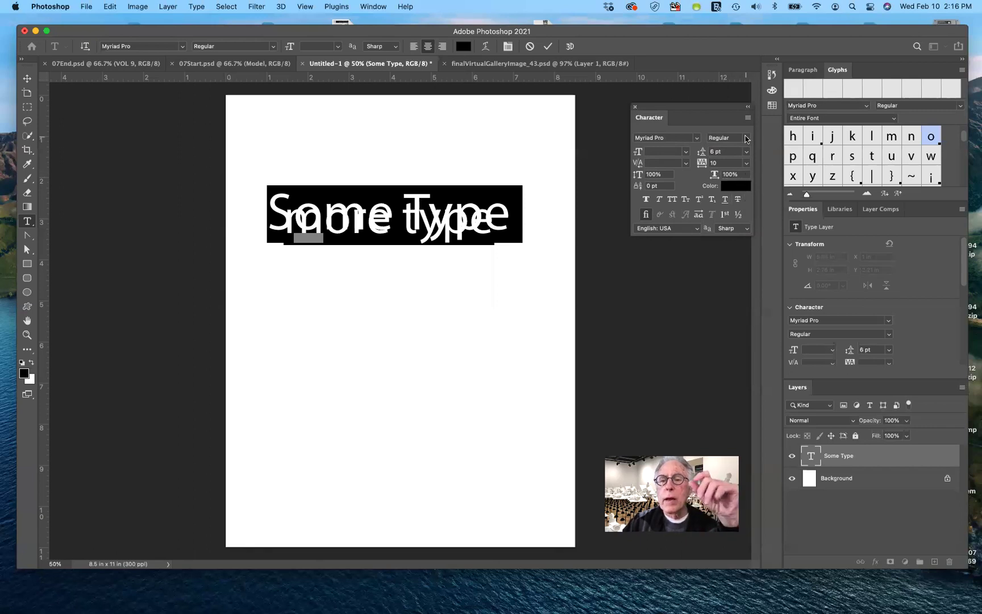
left_click(747, 139)
left_click(745, 141)
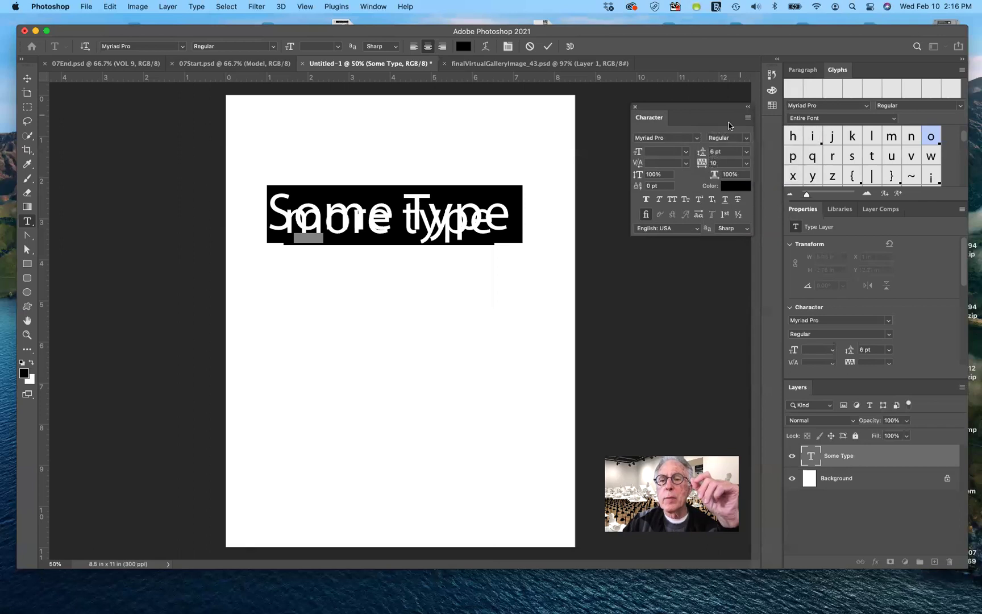
left_click(745, 152)
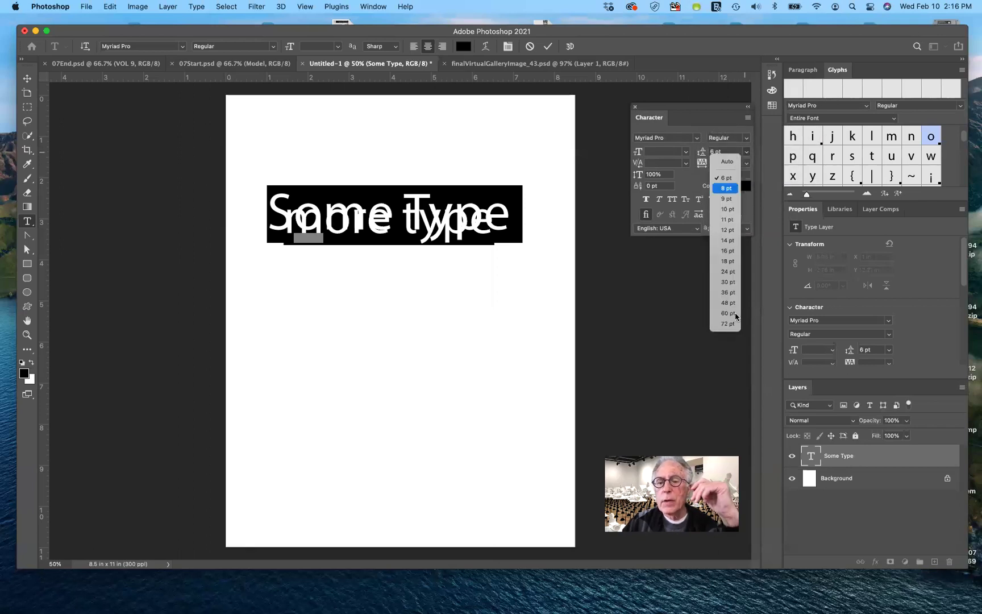
left_click(735, 327)
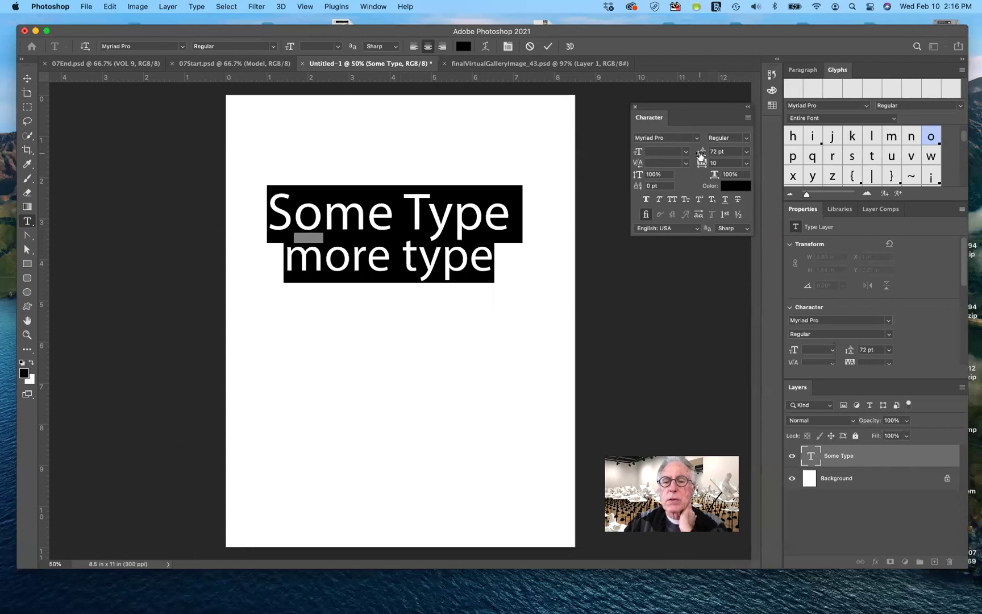
mouse_move(702, 154)
left_mouse_down()
mouse_move(741, 155)
mouse_move(701, 158)
left_mouse_up()
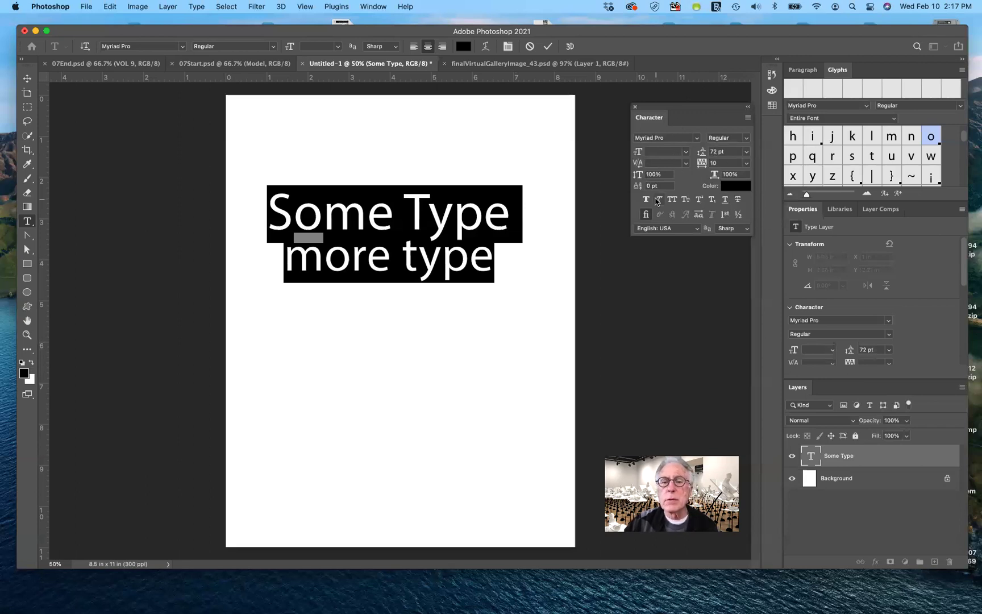
Deselect the text and put the cursor between 'Some' and 'Type' for kerning.
left_click(430, 262)
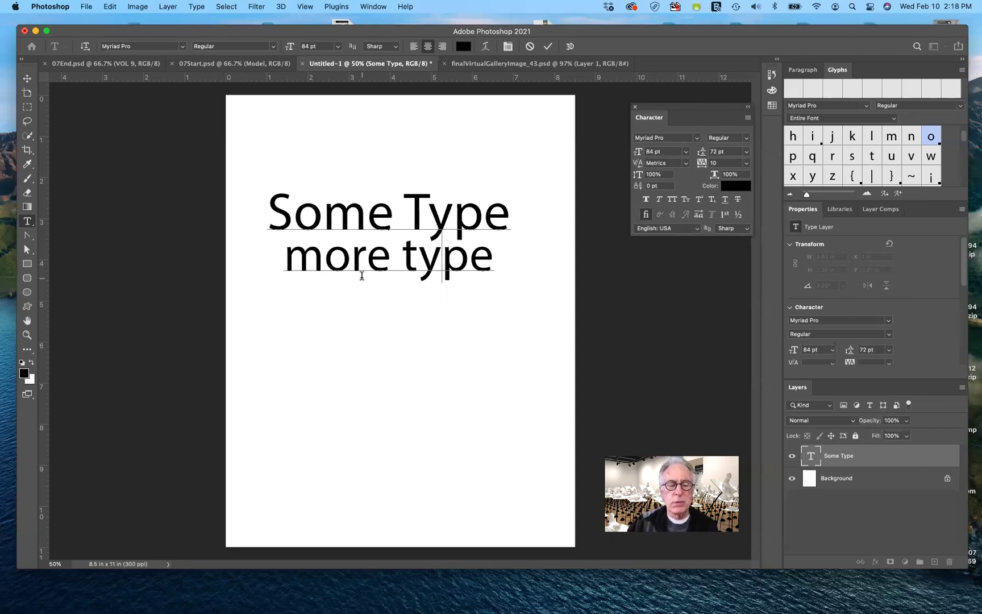
left_click(398, 223)
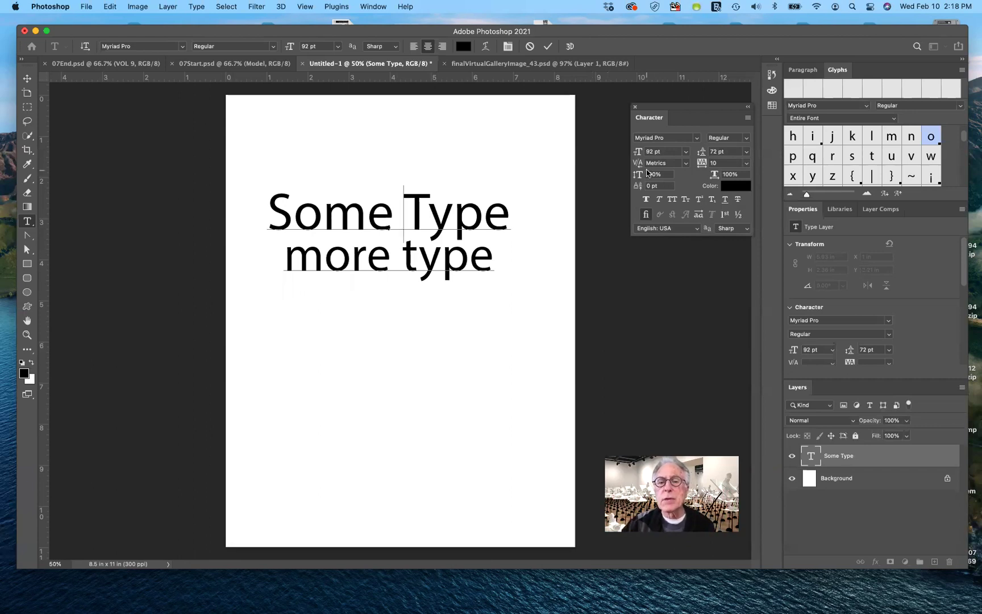
left_click(687, 164)
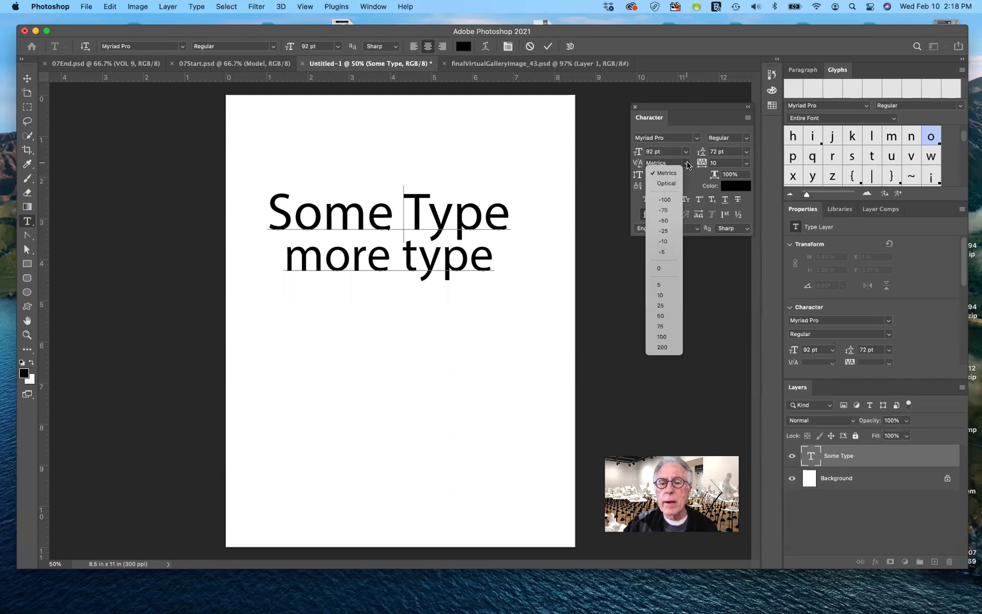
left_click(669, 200)
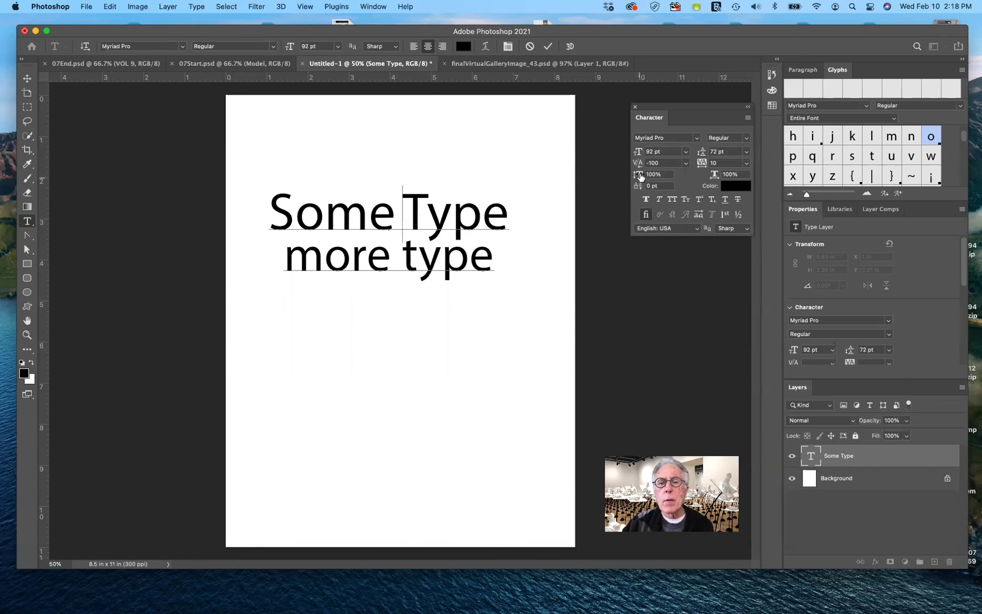
left_click_drag(639, 165, 624, 168)
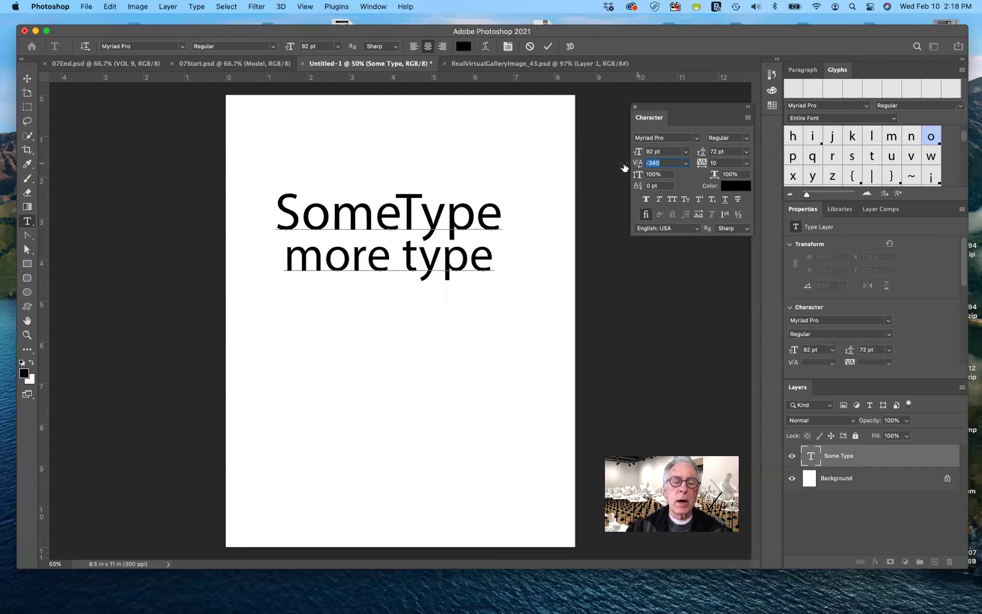
left_click_drag(624, 166, 631, 166)
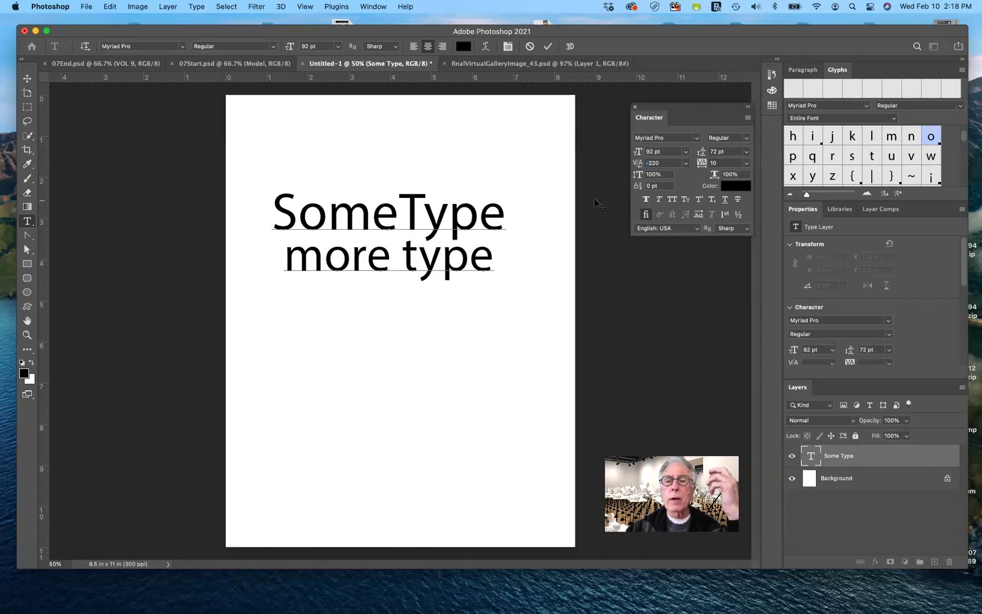
left_click(686, 164)
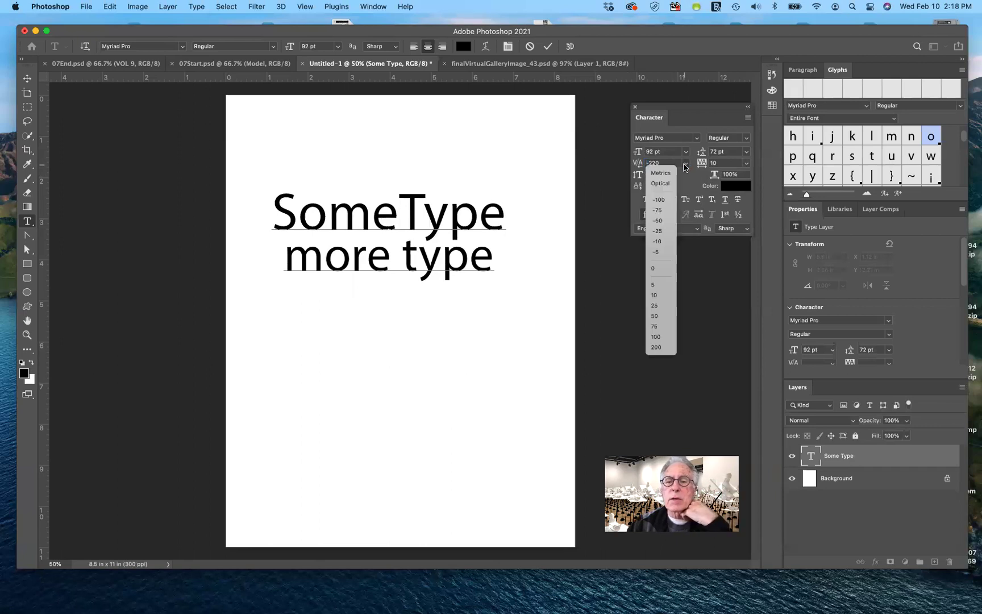
left_click(659, 268)
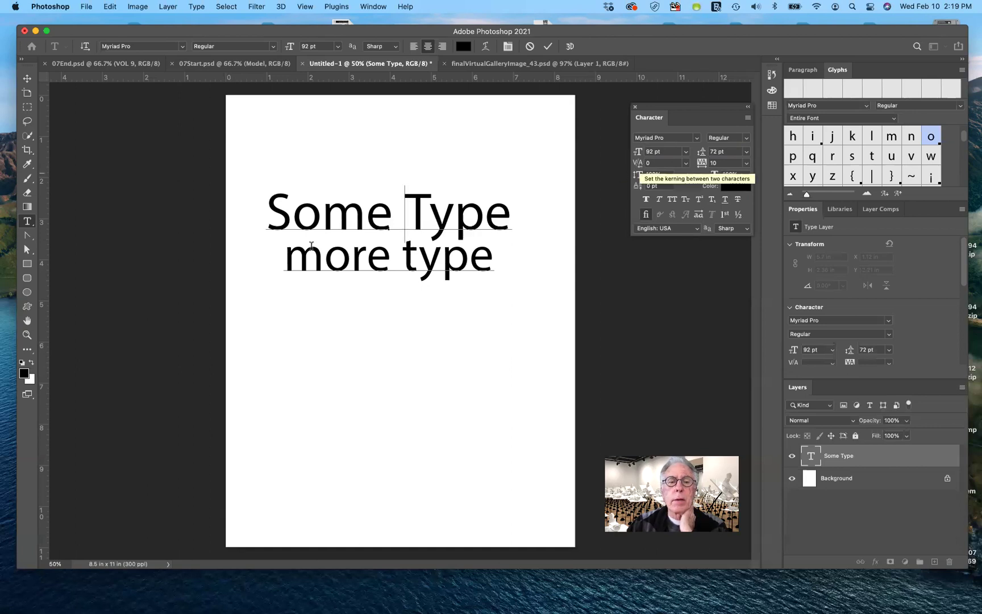
left_click(320, 222)
left_click(288, 222)
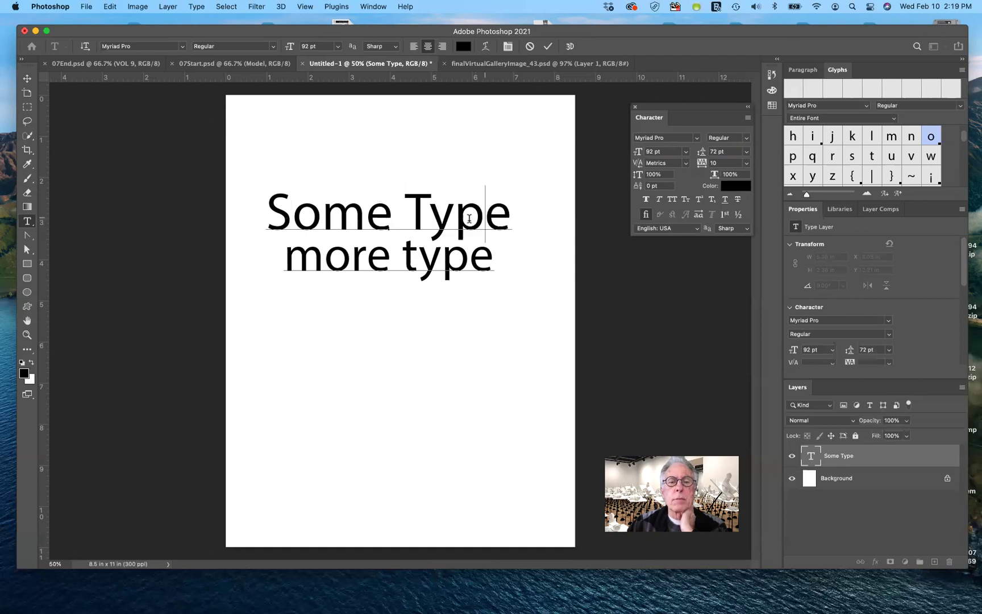
left_click(398, 221)
left_click(392, 255)
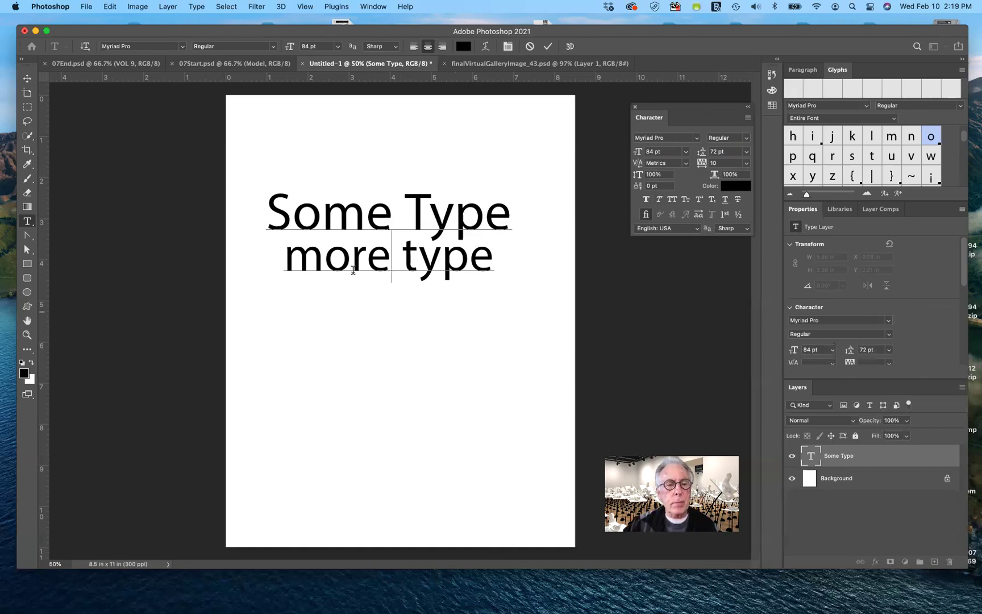
Widen the tracking on 'more type' and commit, then reset its tracking to 0.
left_click_drag(287, 262, 509, 275)
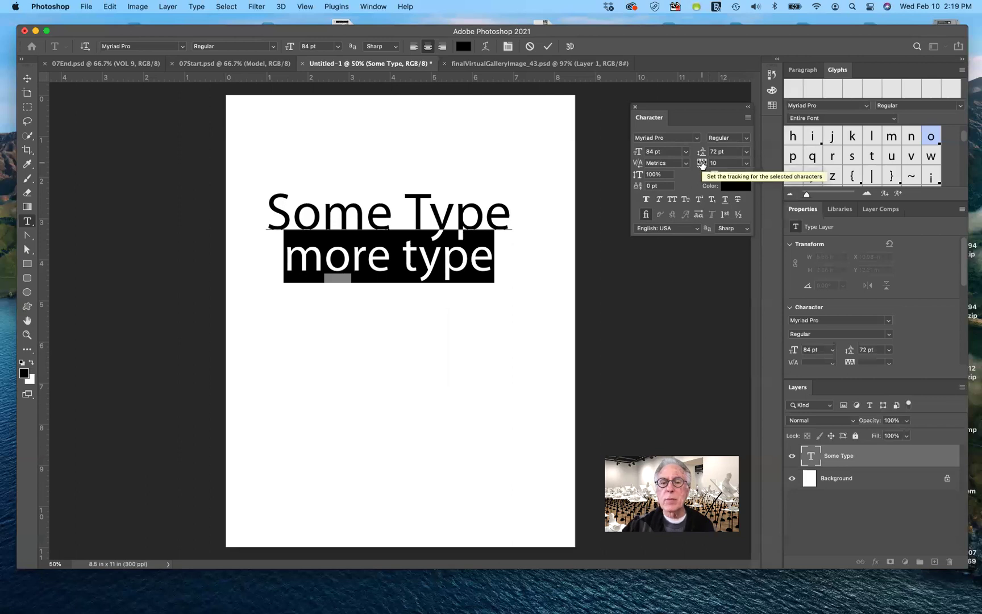
left_click_drag(703, 164, 705, 165)
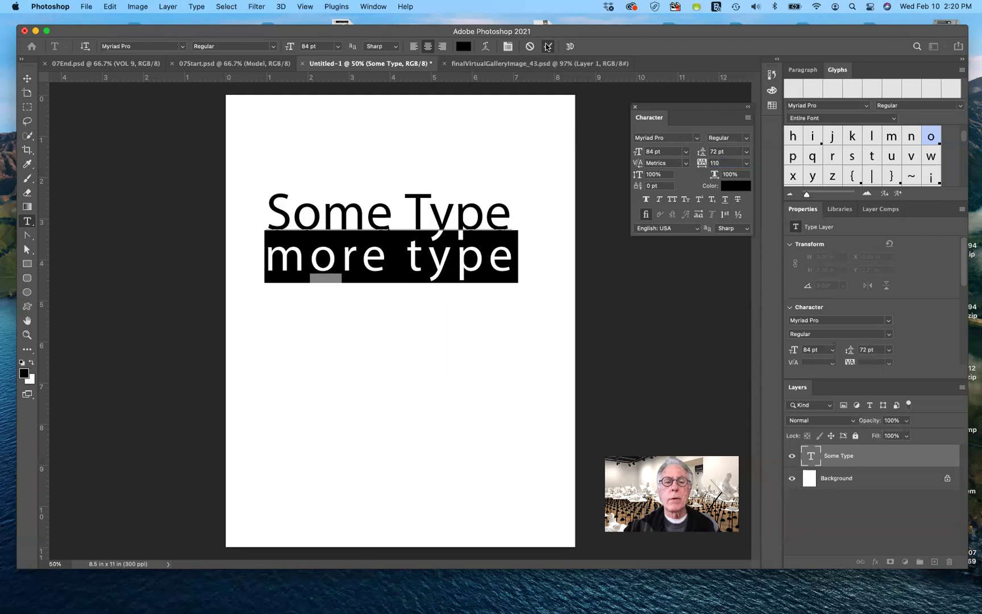
left_click(548, 46)
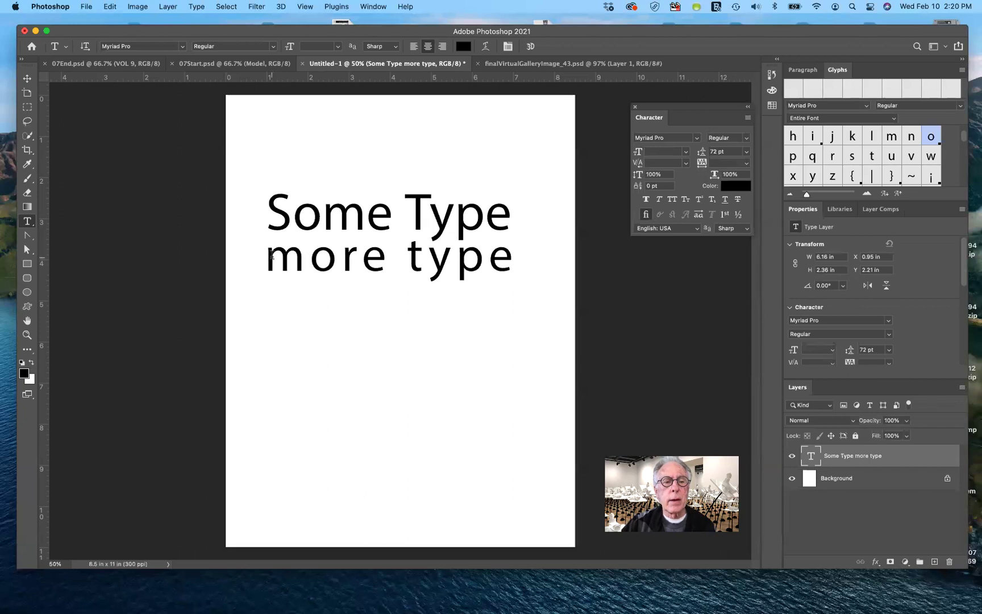
left_click_drag(269, 254, 510, 255)
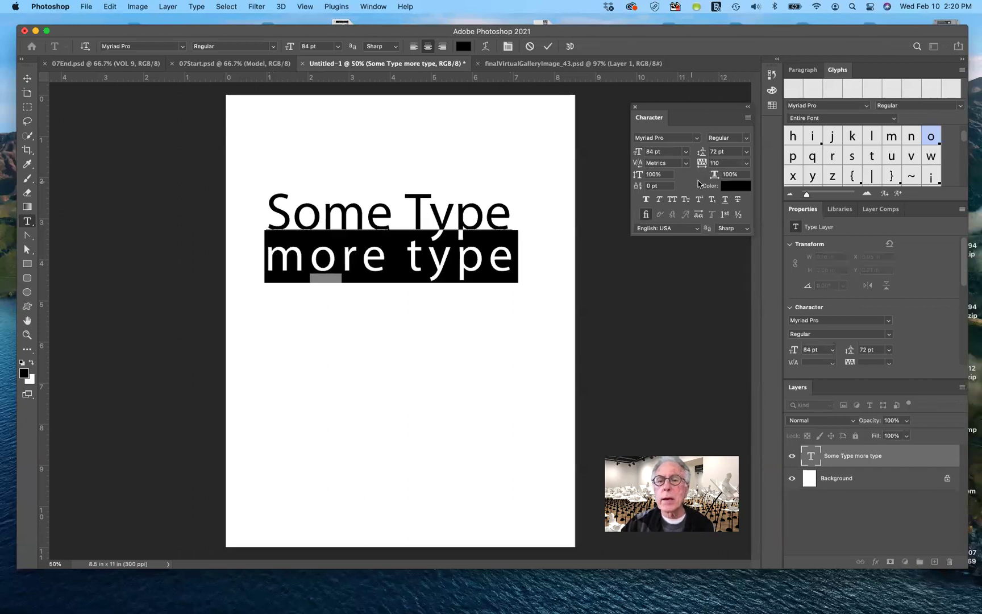
left_click(747, 163)
left_click(717, 241)
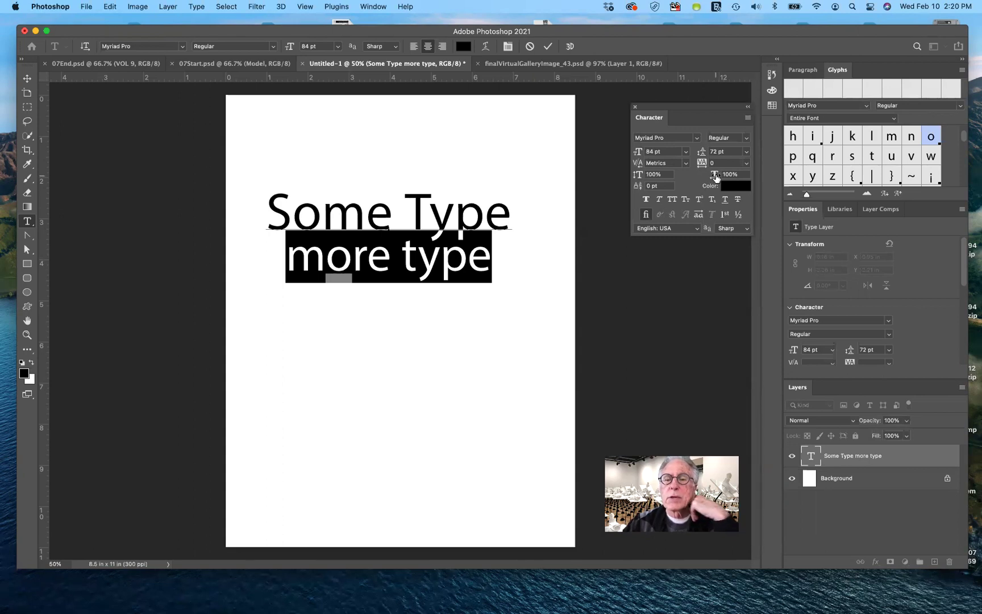
Stretch 'more type' horizontally to 120% width, then clear the selection.
left_click_drag(717, 178, 726, 180)
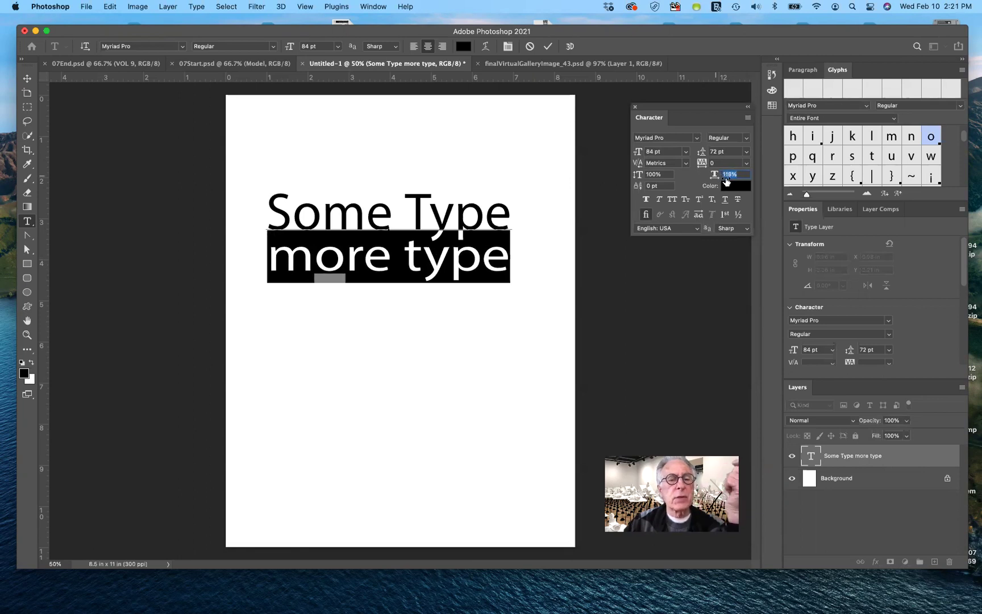
left_click_drag(727, 181, 728, 181)
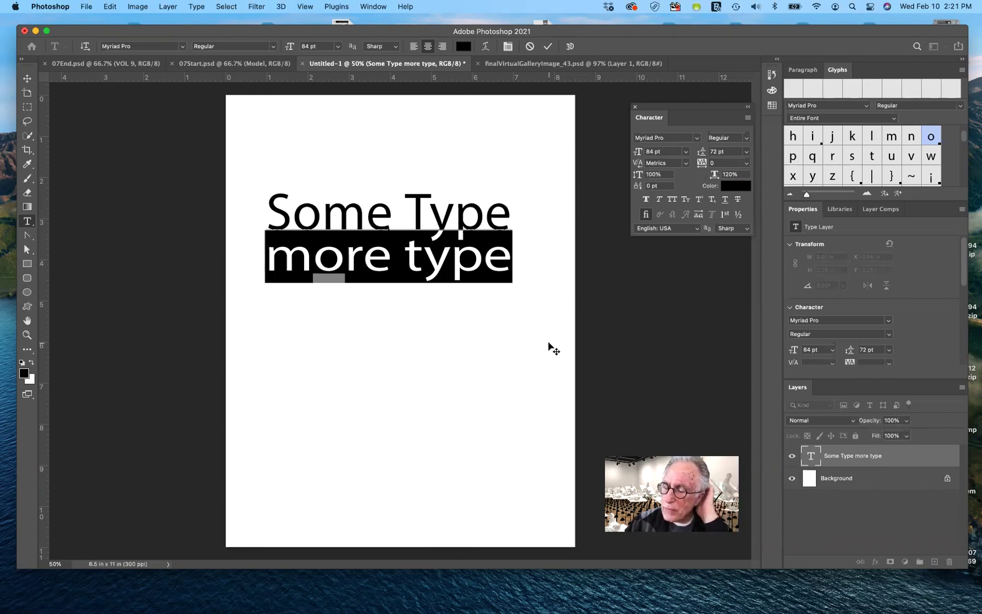
left_click(485, 259)
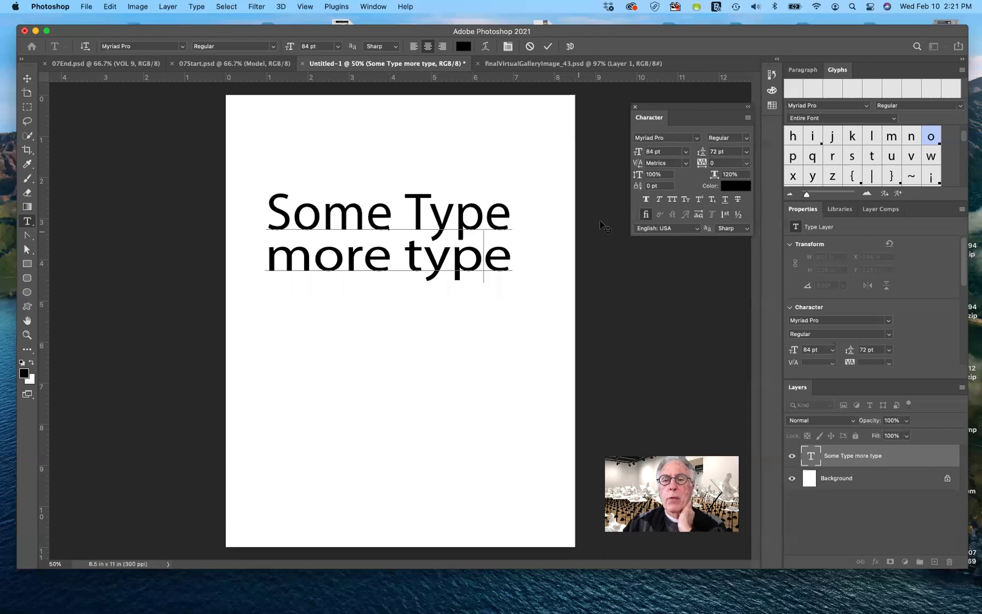
Select 'Some Type' and scrub its vertical scale much taller, then down to 48%.
left_click(637, 175)
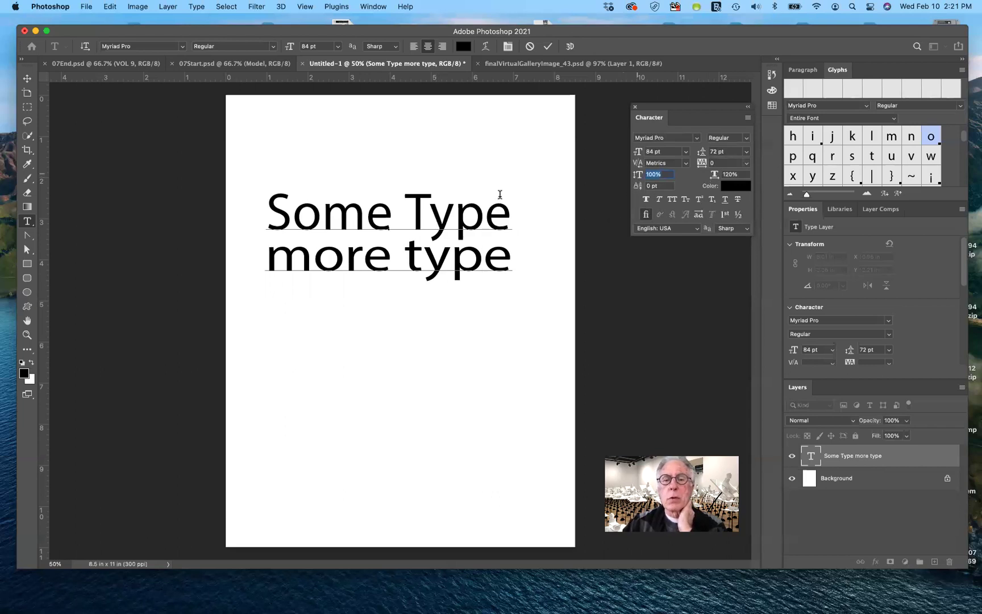
left_click_drag(267, 210, 500, 208)
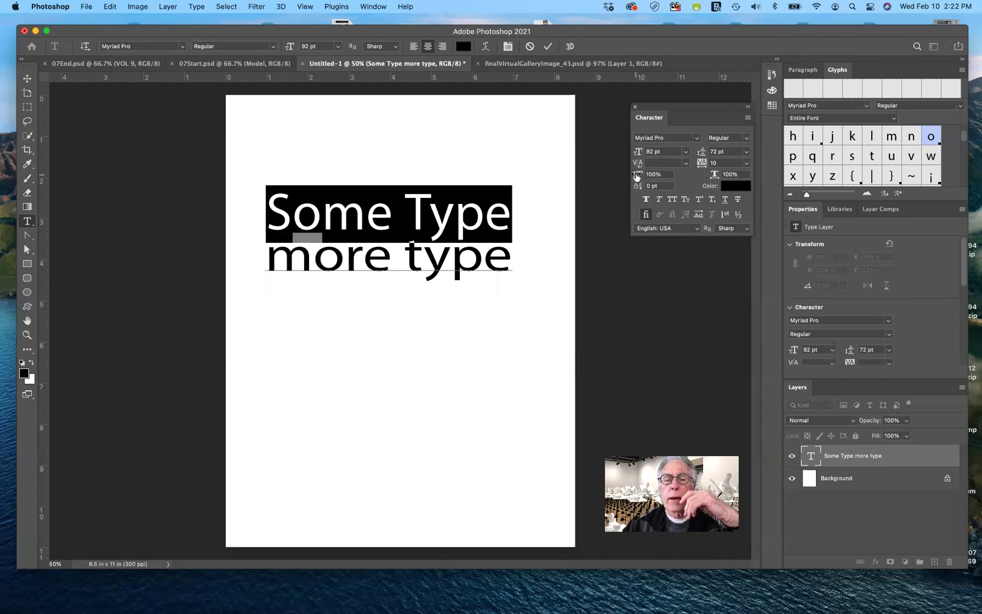
left_click_drag(637, 178, 712, 176)
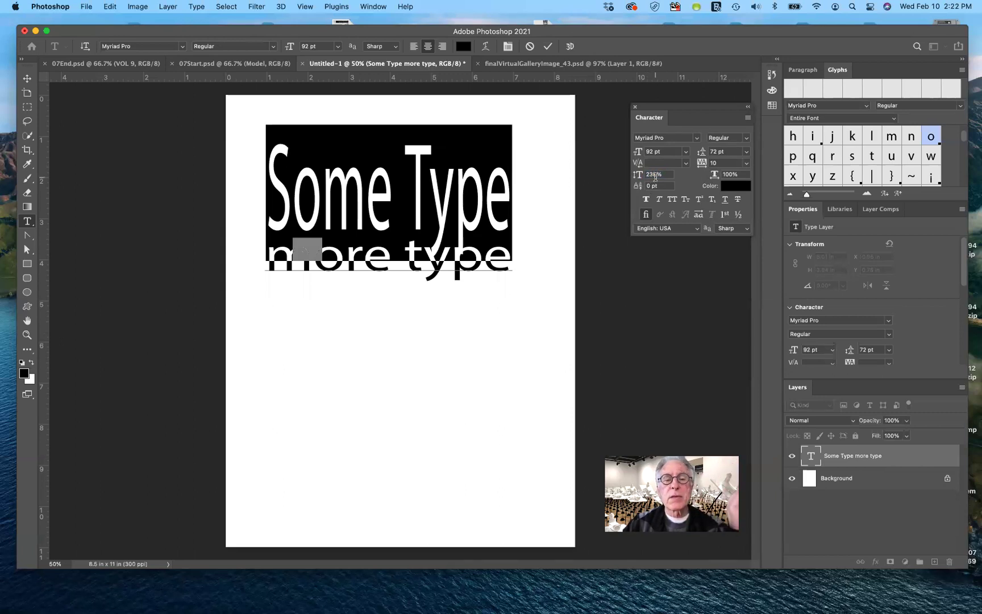
left_click_drag(635, 178, 531, 236)
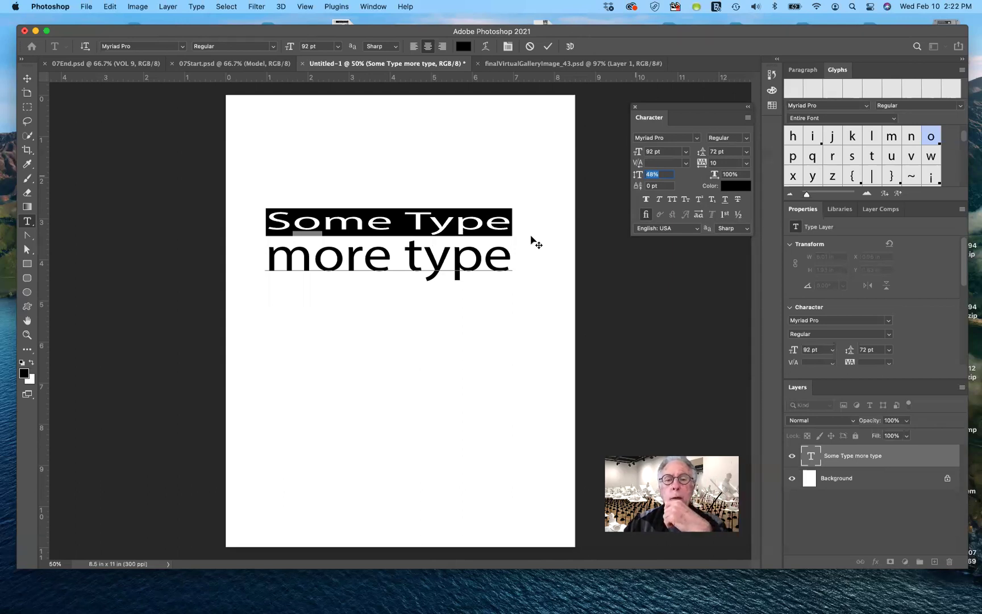
Try a vertical scale of 0 several times, undoing an accidental deletion of the line.
left_click(658, 175)
type("0")
key("Tab")
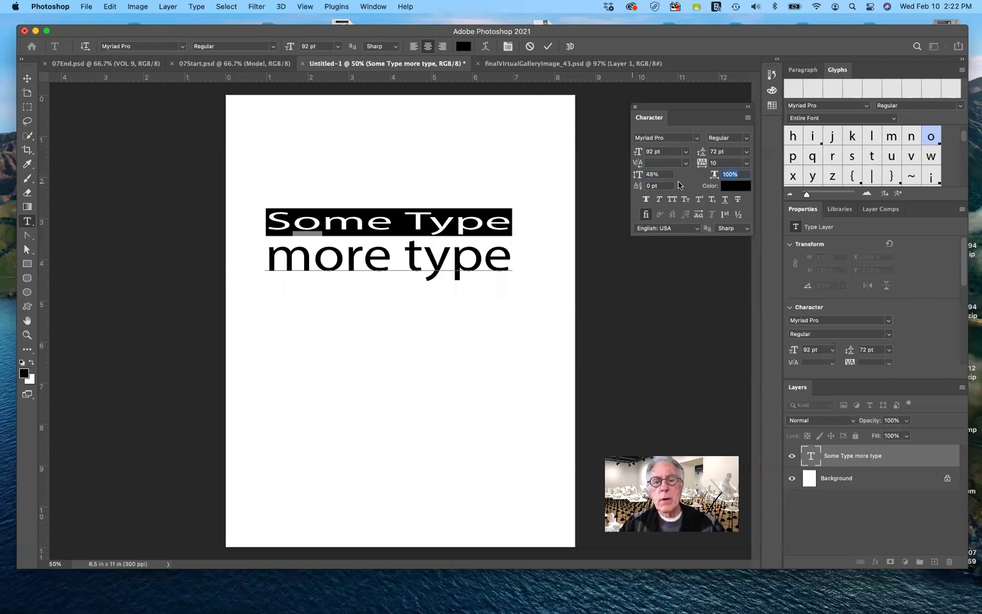
left_click(662, 174)
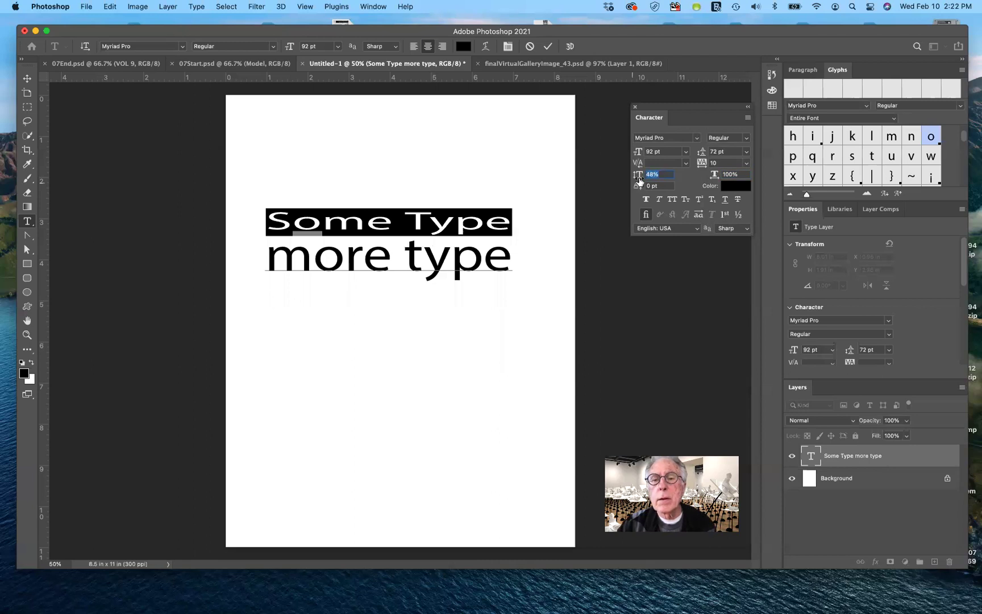
type("0")
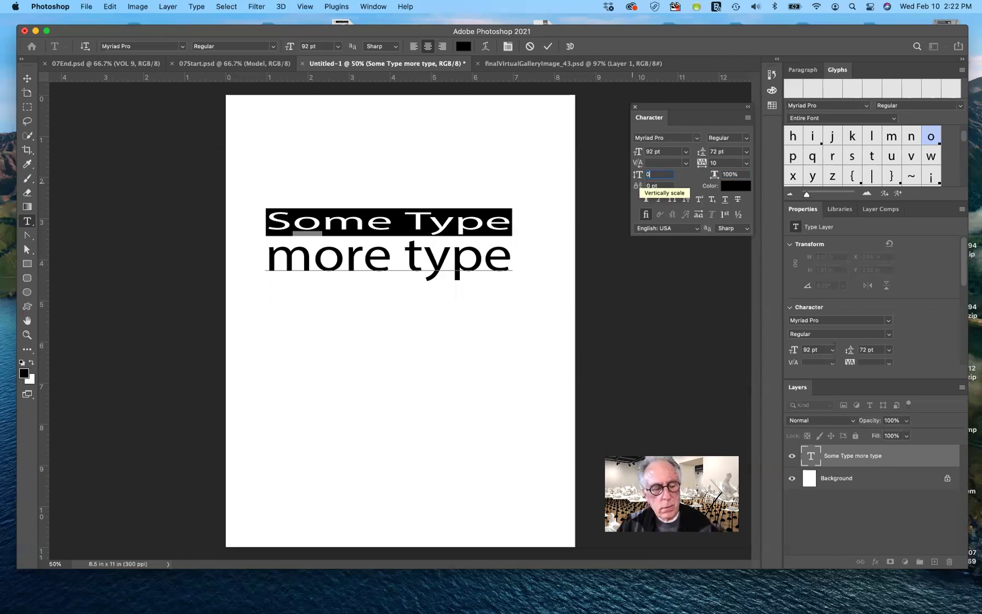
key("Tab")
left_click(669, 174)
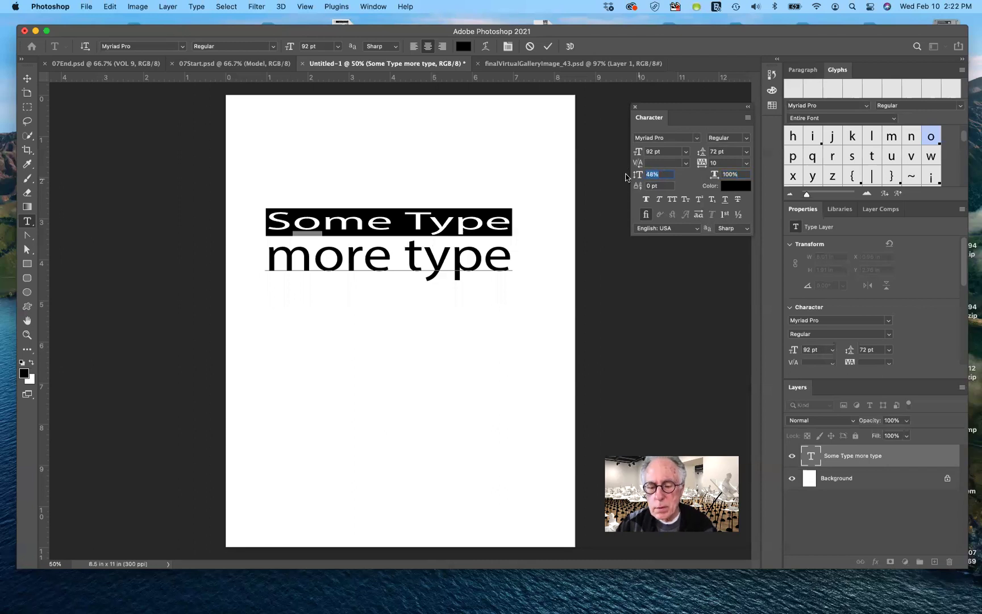
type("0")
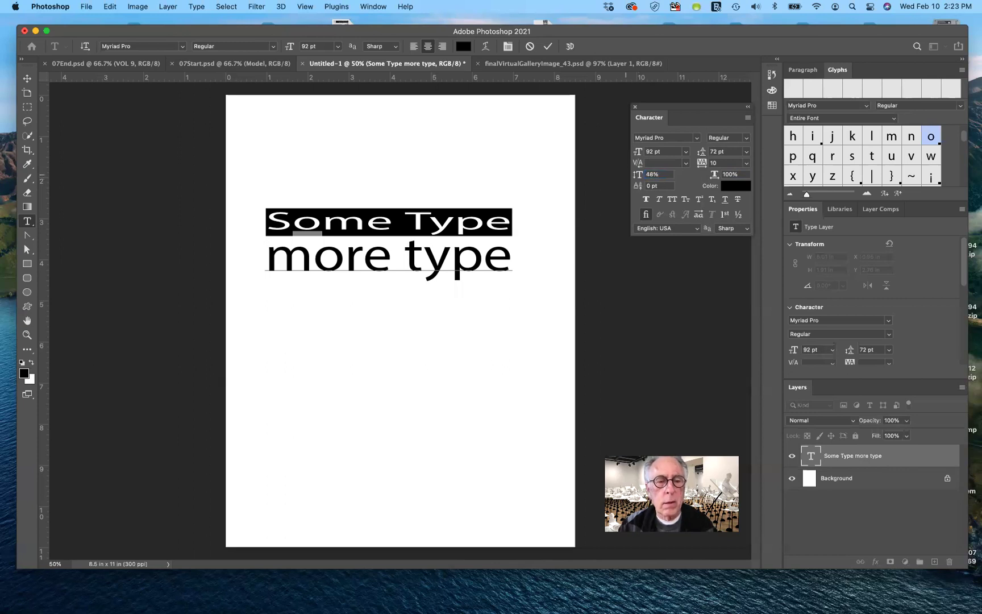
key("BackSpace")
key("super+z")
Restore 'Some Type' to 100% vertical scale.
left_click(662, 174)
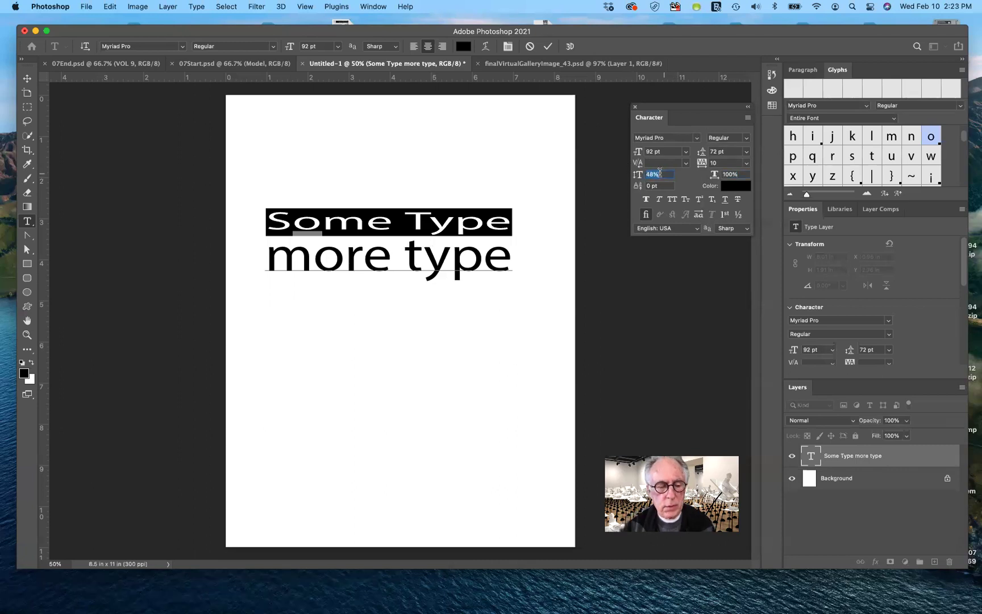
type("100")
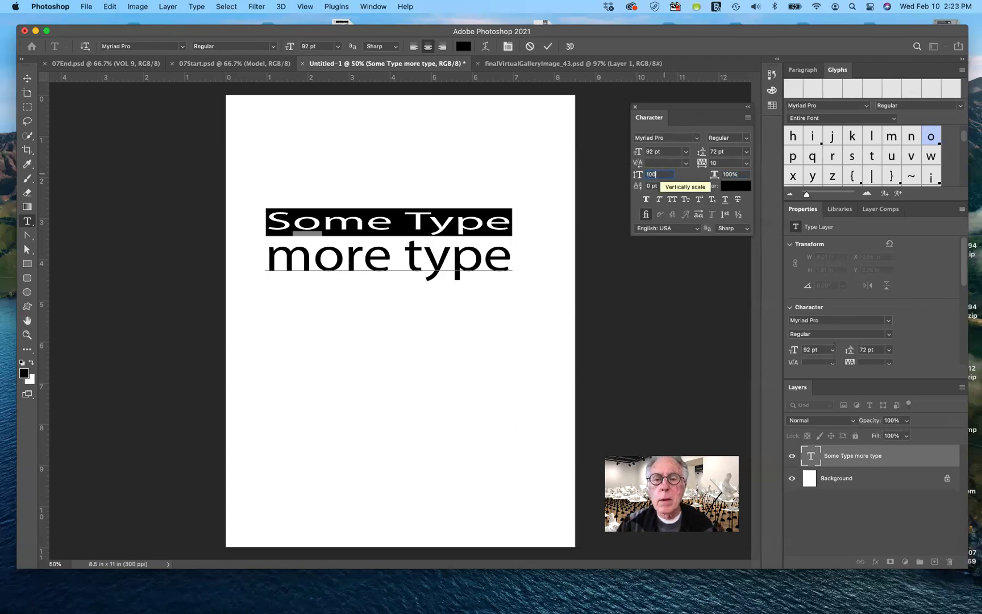
key("Tab")
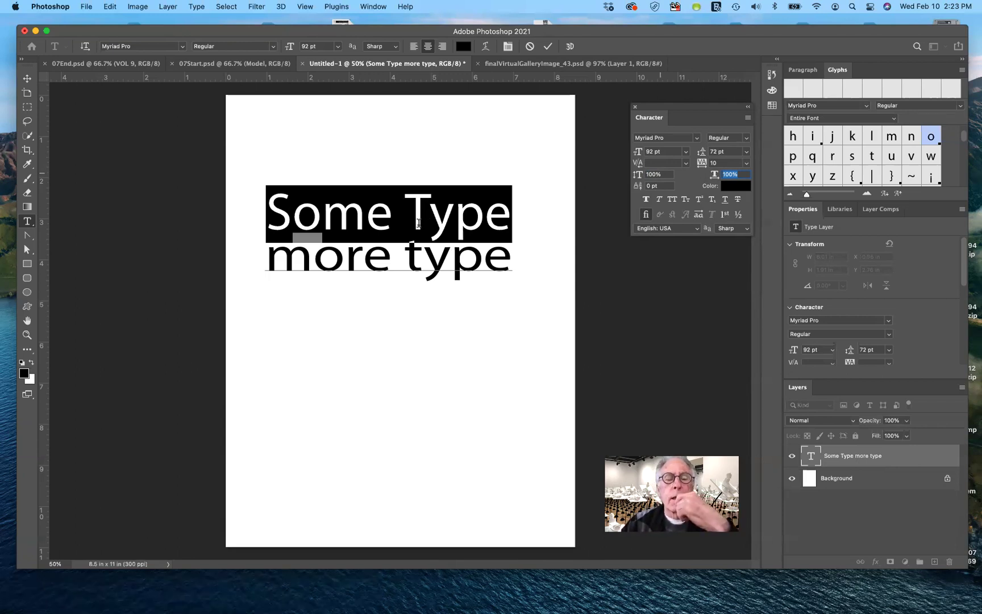
mouse_move(307, 220)
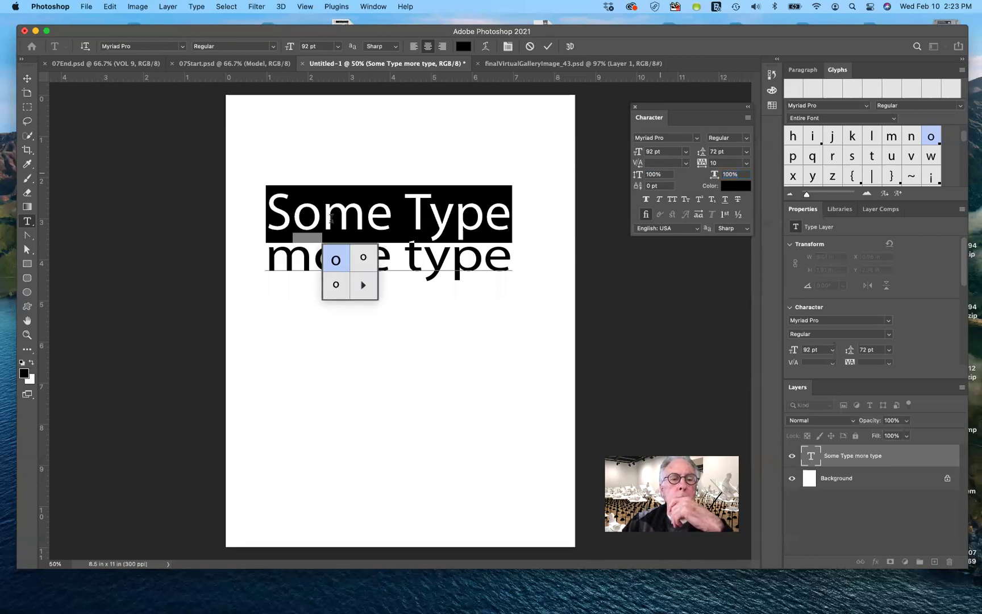
Raise 'ome' in Some Type above the baseline, commit it, then undo the shift.
left_click(430, 209)
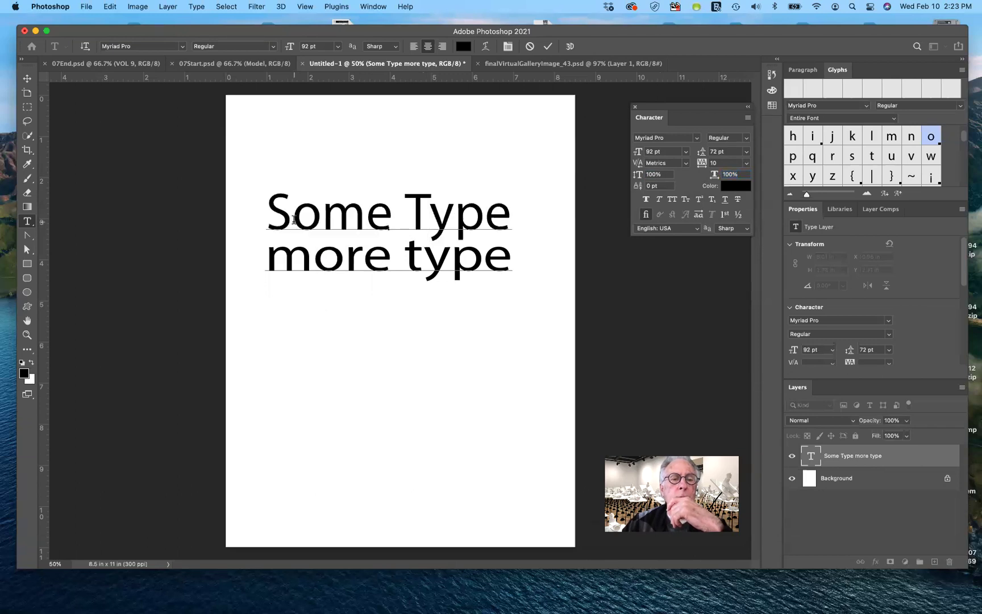
left_click_drag(294, 221, 385, 214)
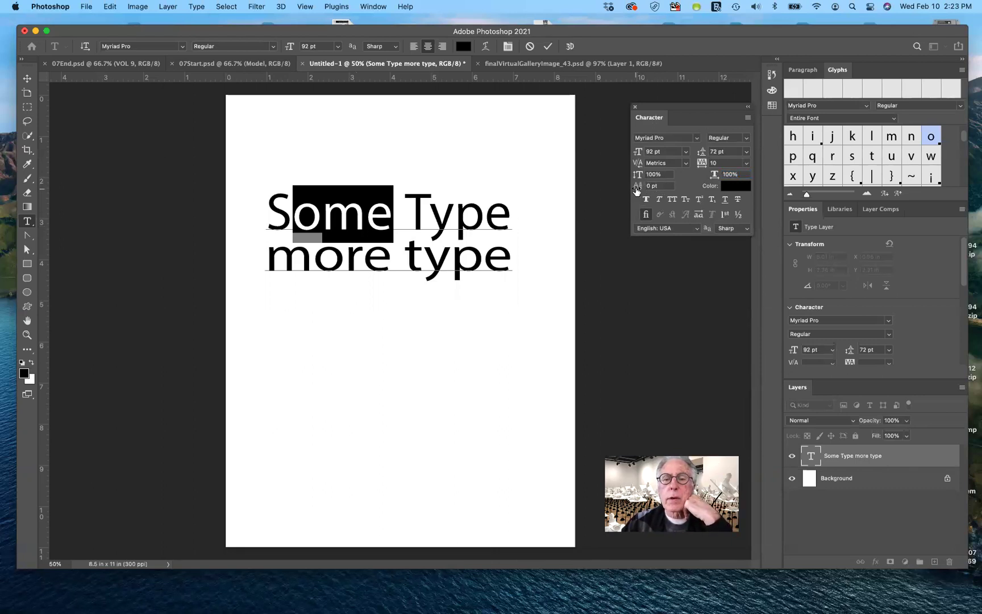
left_click_drag(637, 188, 670, 186)
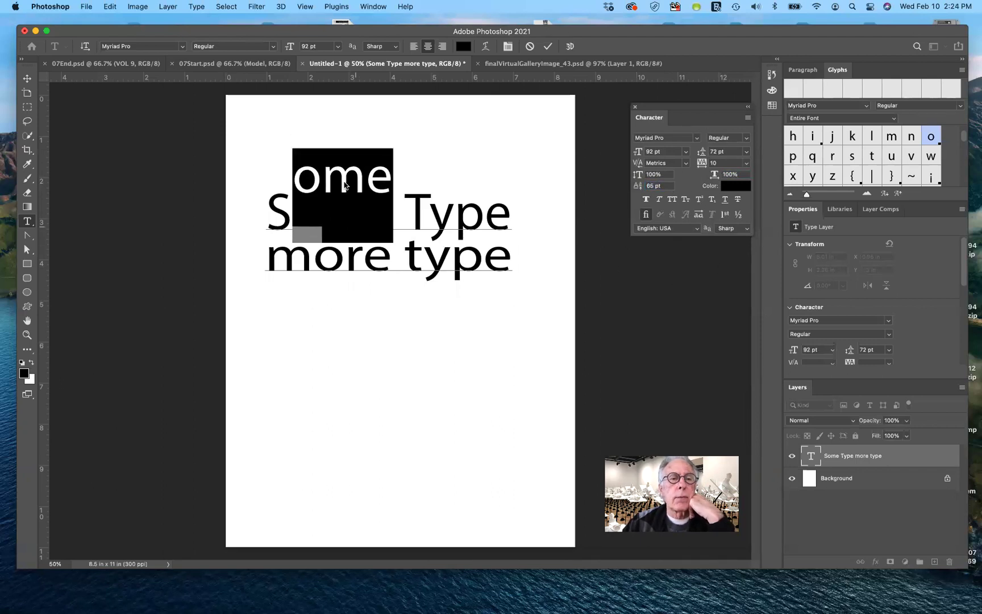
left_click(549, 48)
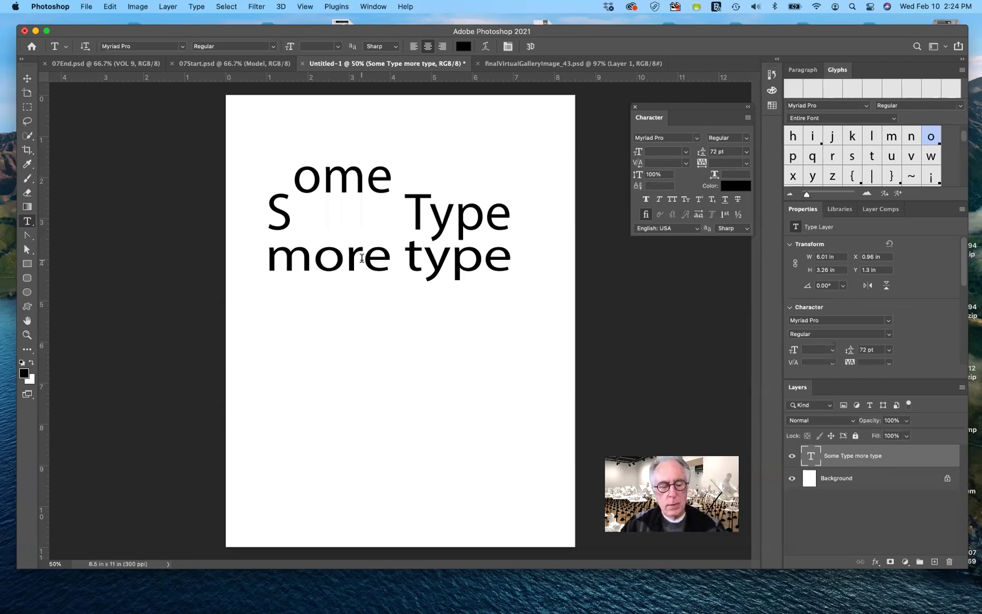
key("super+z")
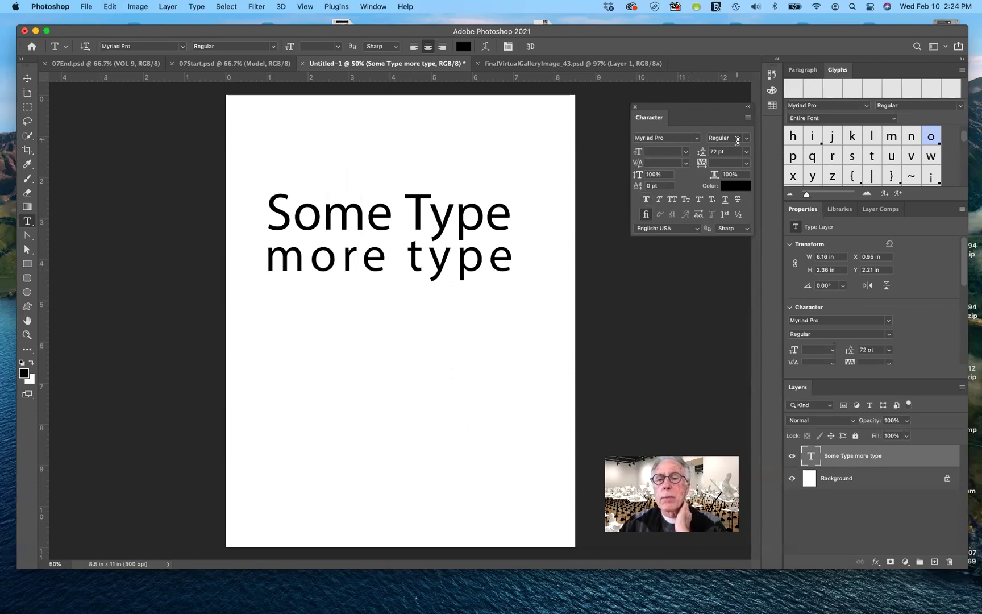
Select the 'more type' line and make it Myriad Pro Bold.
left_click(747, 139)
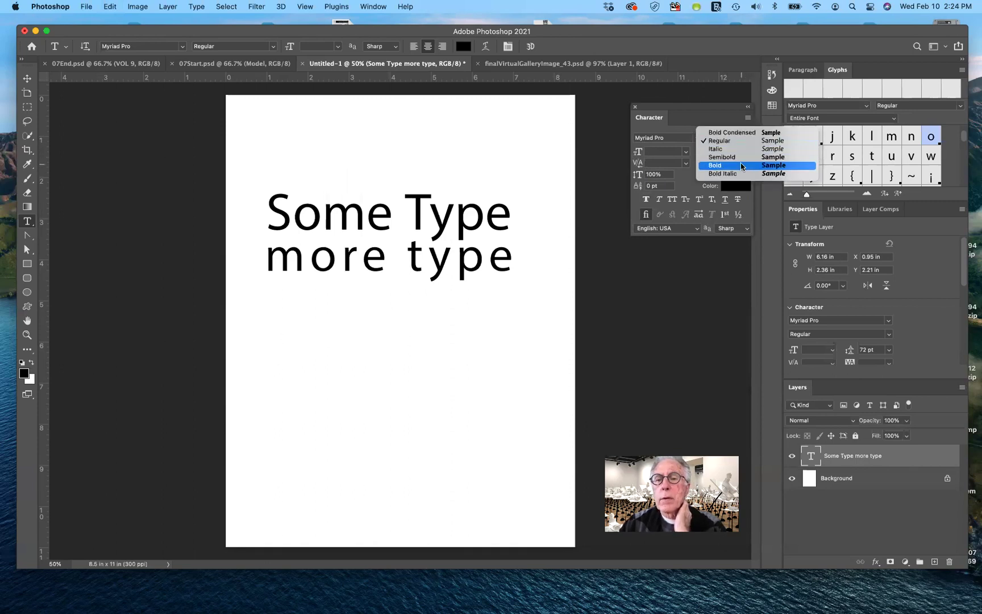
left_click(559, 171)
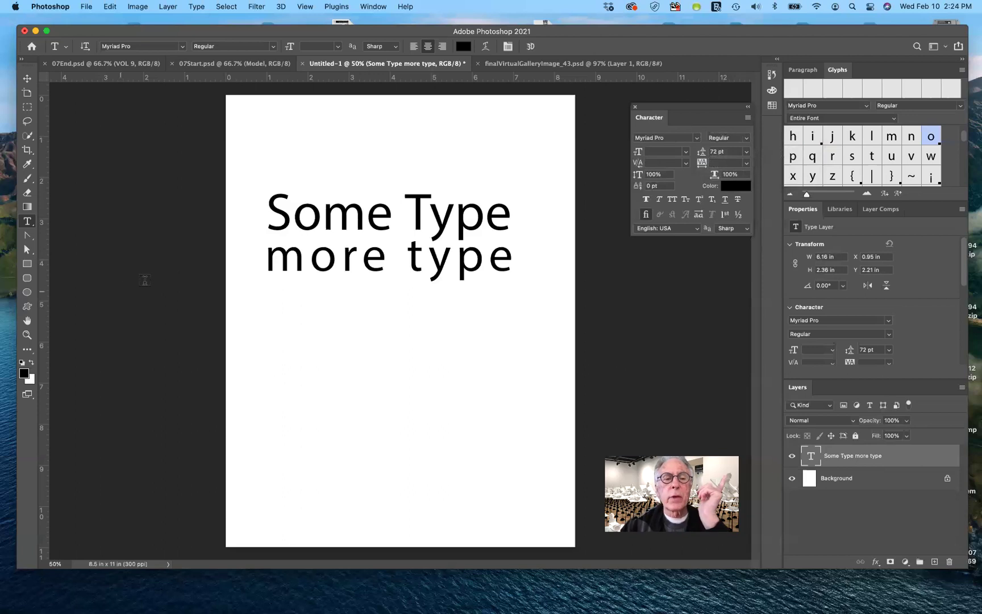
left_click_drag(268, 261, 516, 253)
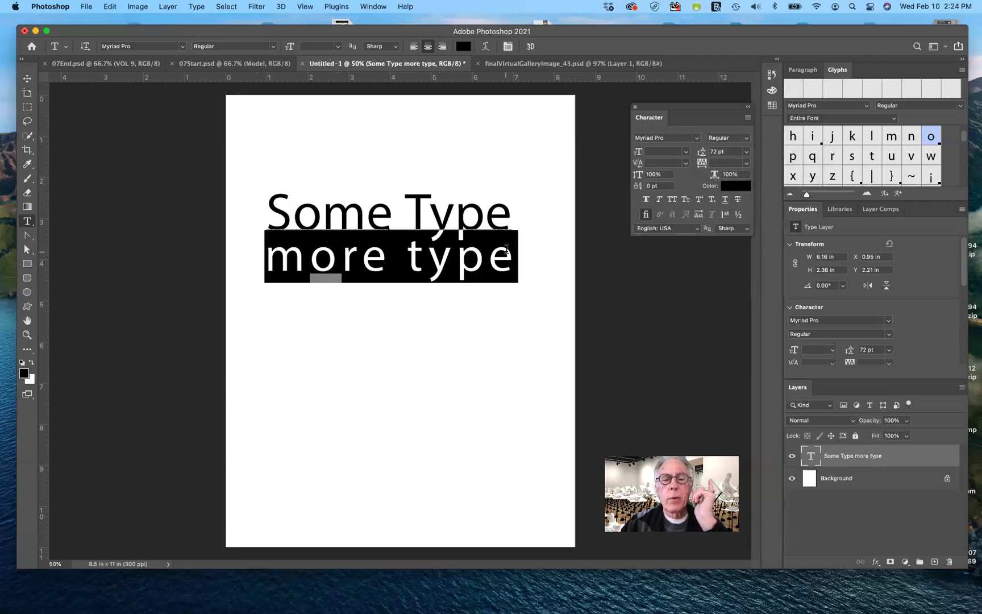
left_click(746, 138)
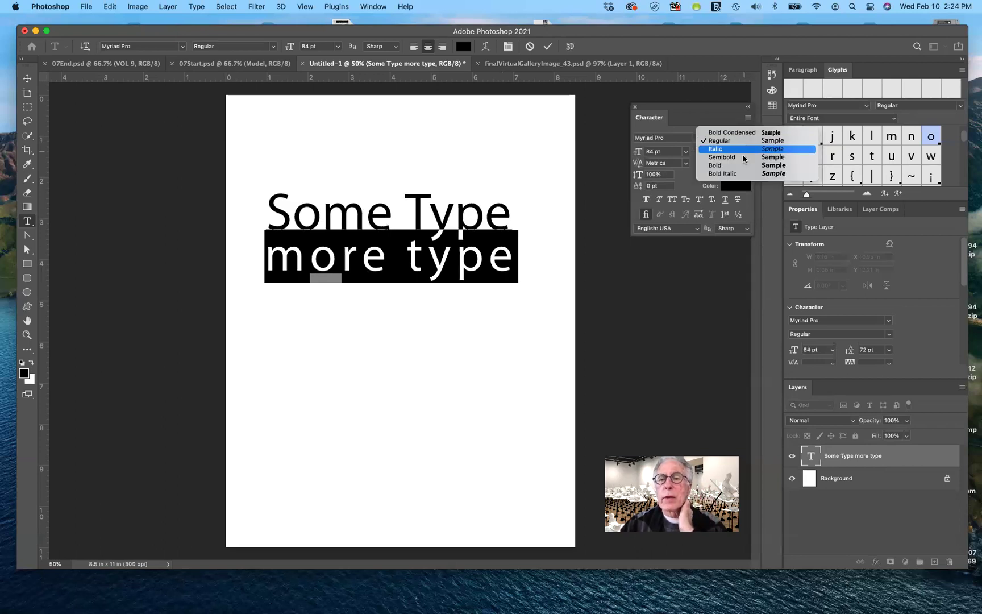
left_click(615, 221)
key("super+shift+b")
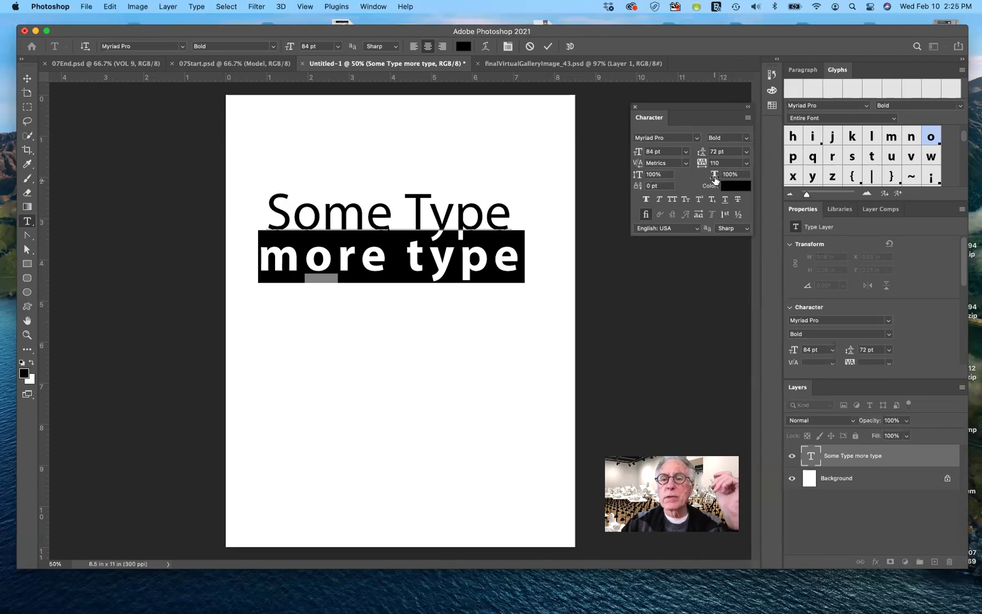
Tighten the tracking of 'more type' to 70, then reselect the line.
mouse_move(702, 164)
left_mouse_down()
mouse_move(679, 164)
mouse_move(702, 164)
left_mouse_up()
key("shift+Down")
key("shift+Down")
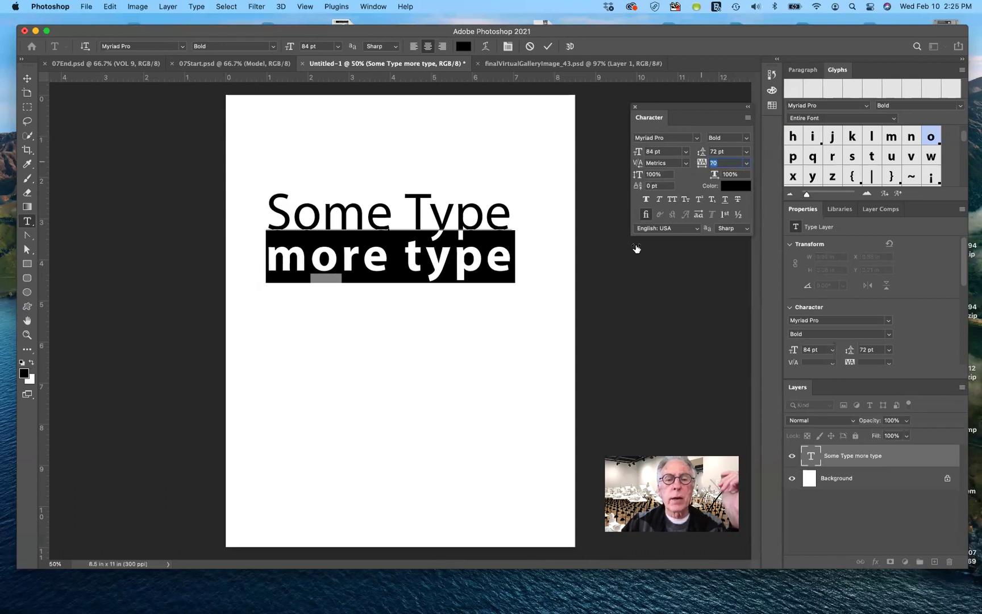
left_click(486, 273)
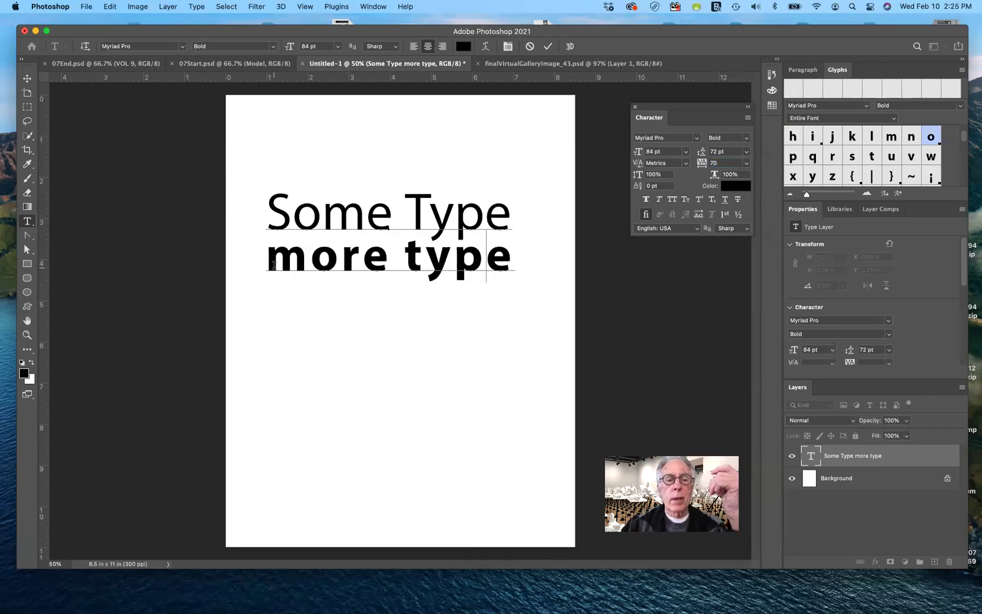
left_click_drag(267, 261, 515, 260)
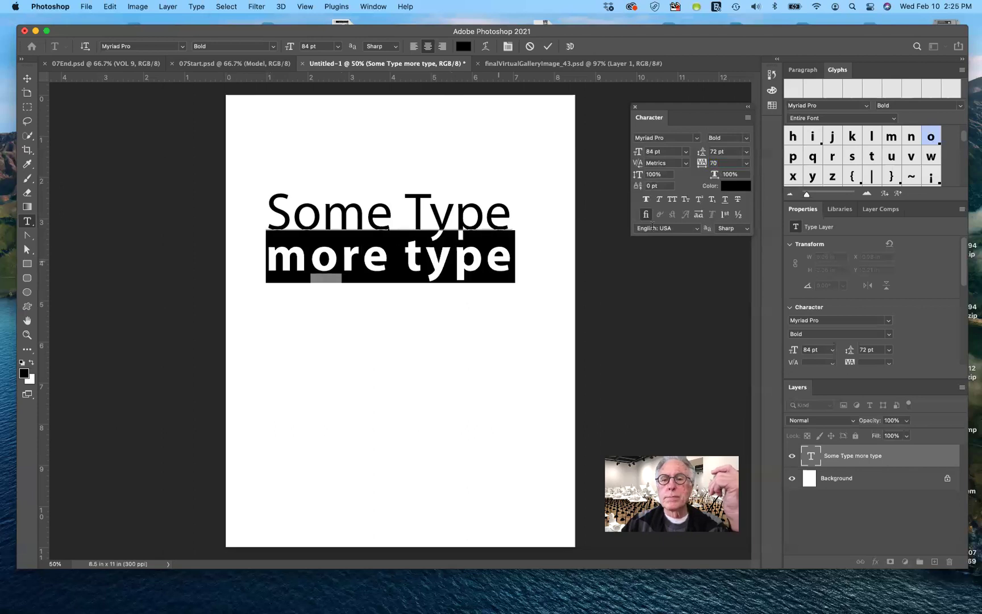
left_click(746, 138)
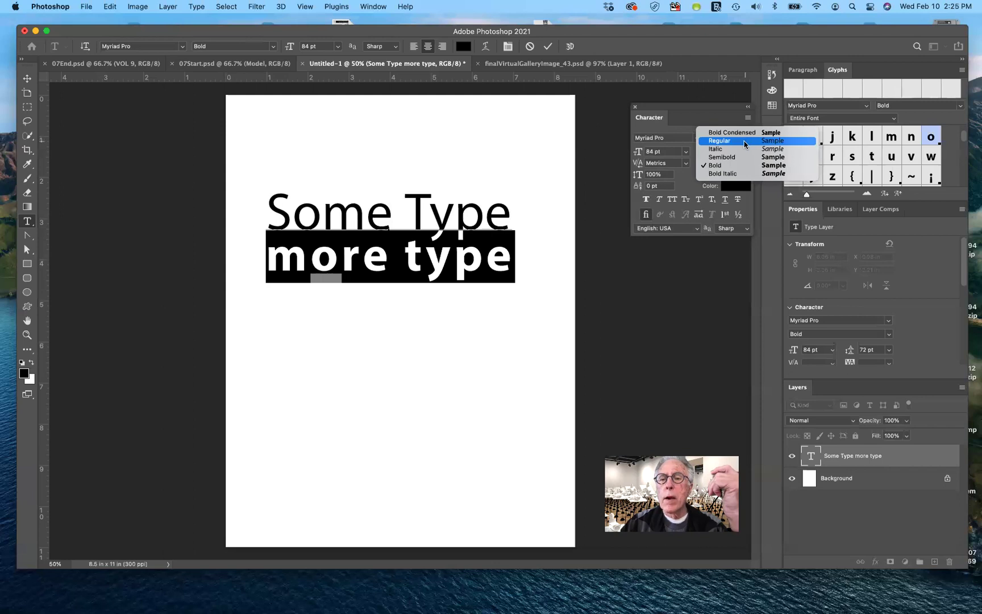
left_click(745, 142)
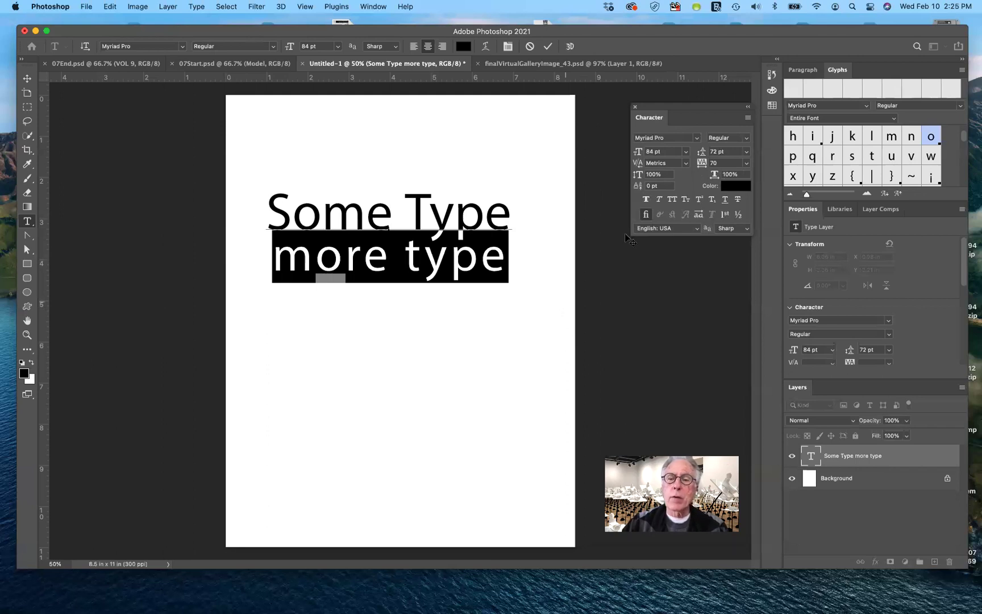
left_click(646, 200)
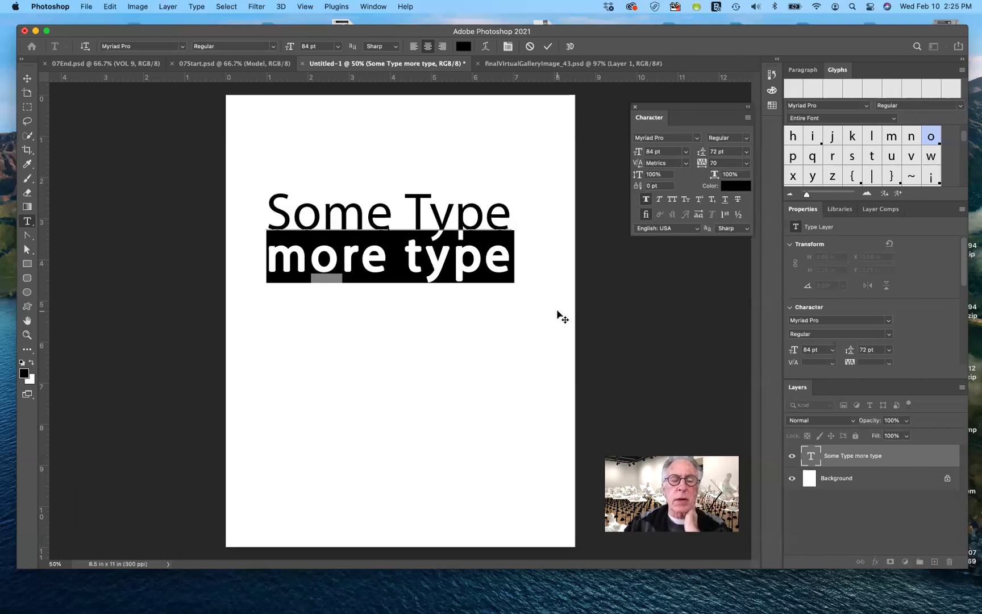
left_click(645, 200)
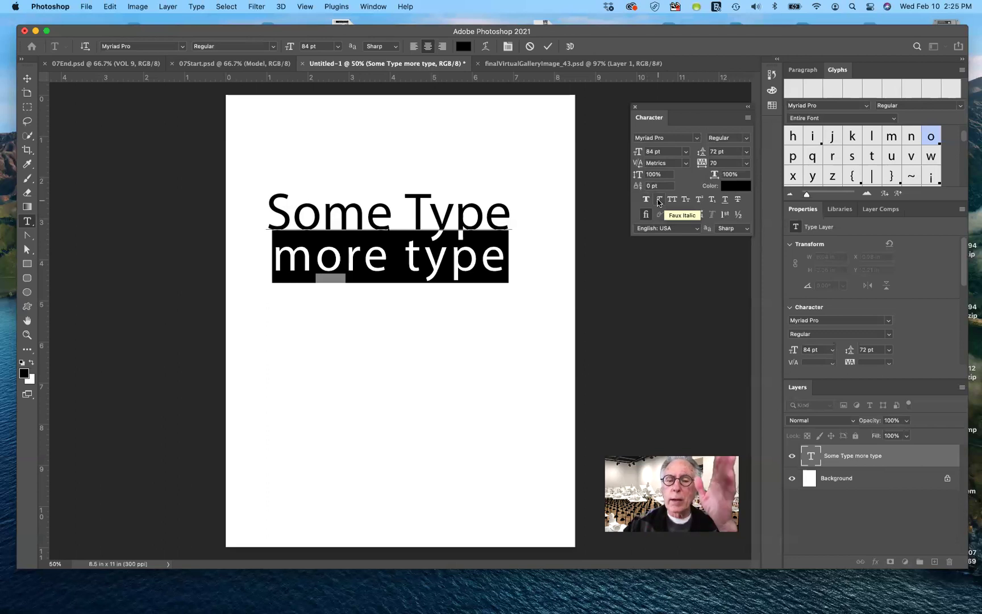
left_click(659, 202)
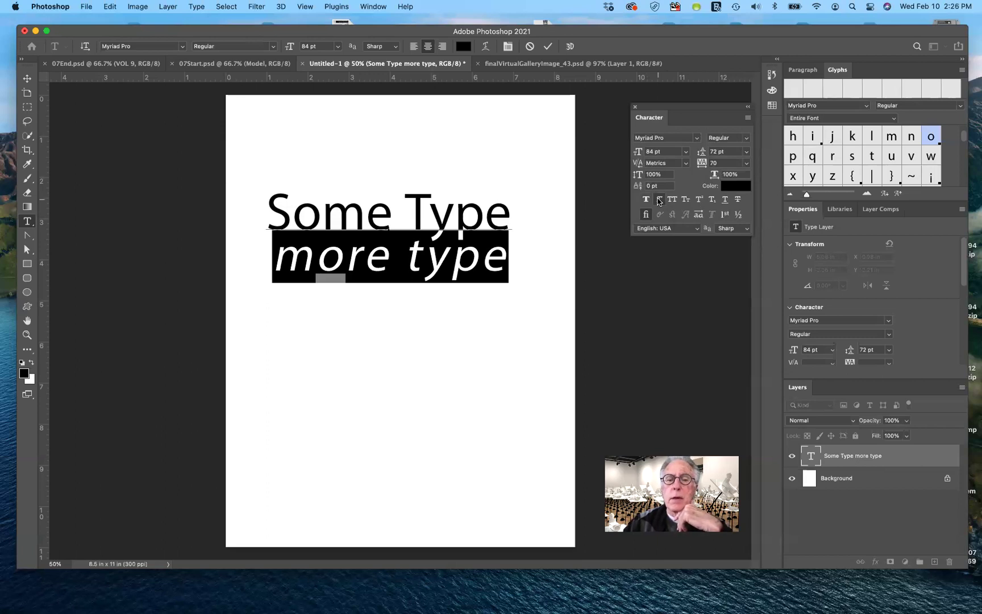
left_click(658, 202)
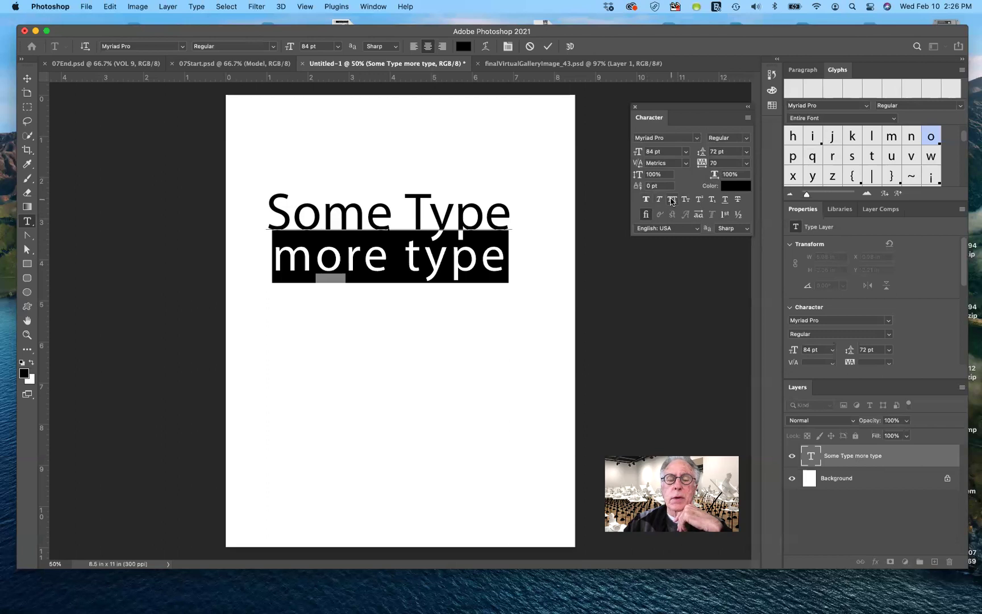
left_click(672, 201)
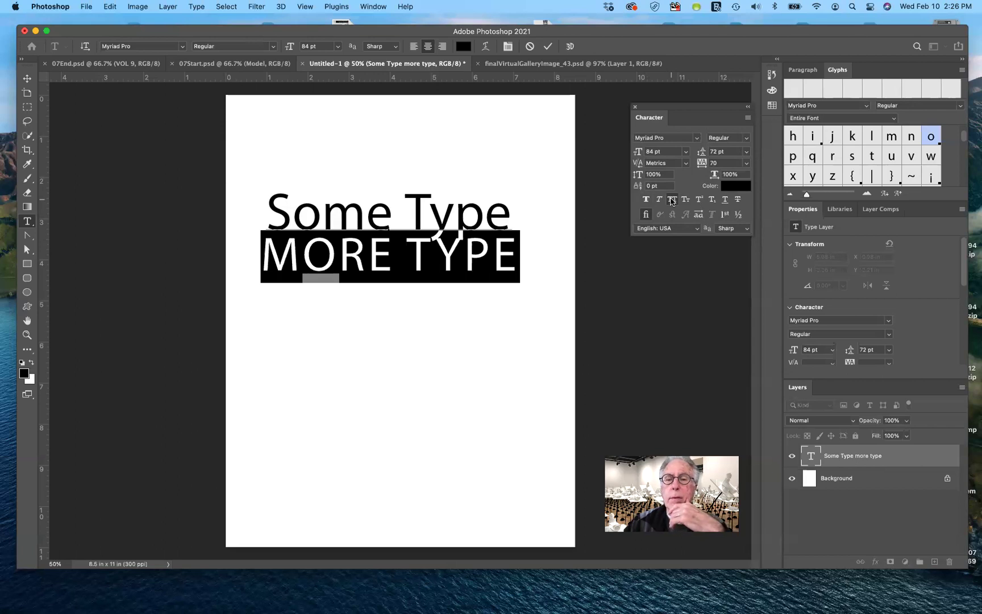
left_click(672, 201)
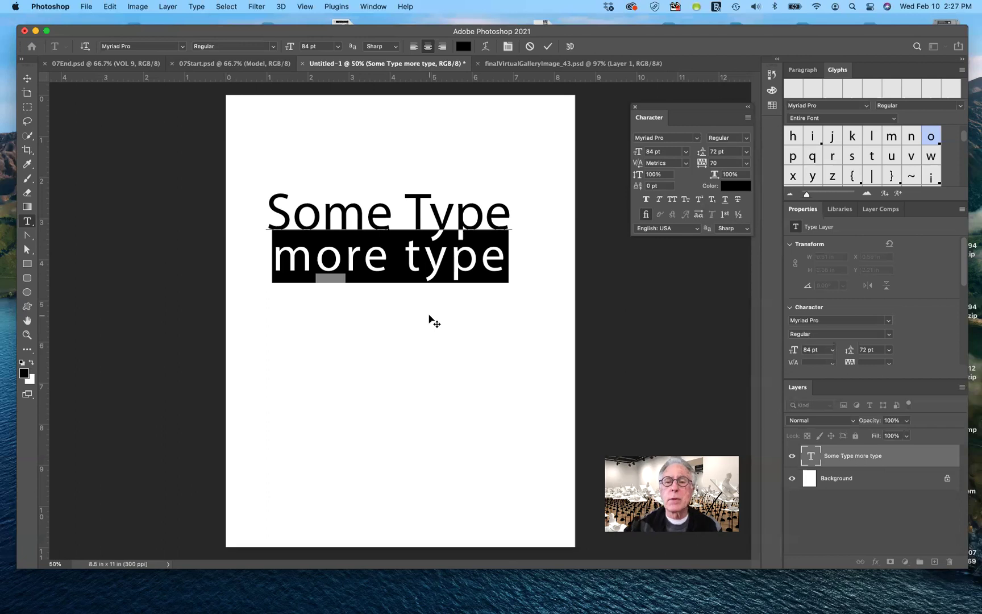
Set the 'more type' line in Small Caps.
left_click(686, 199)
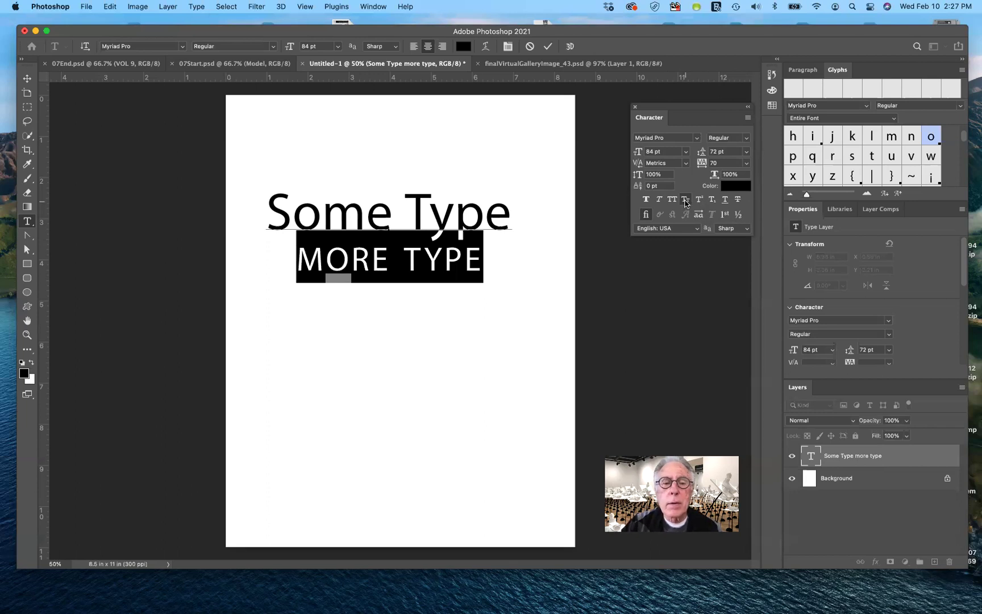
left_click(485, 263)
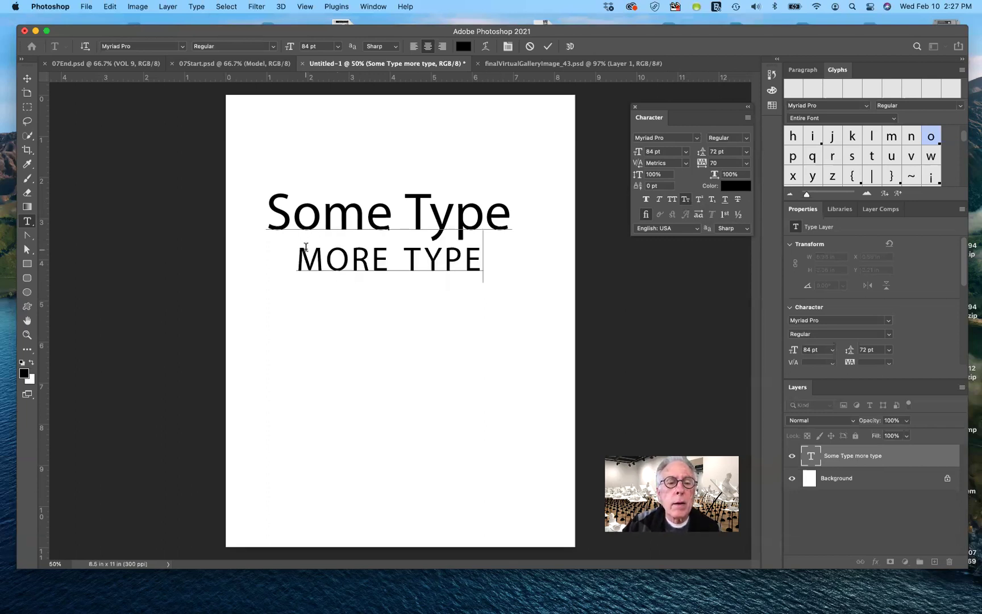
left_click_drag(298, 256, 489, 254)
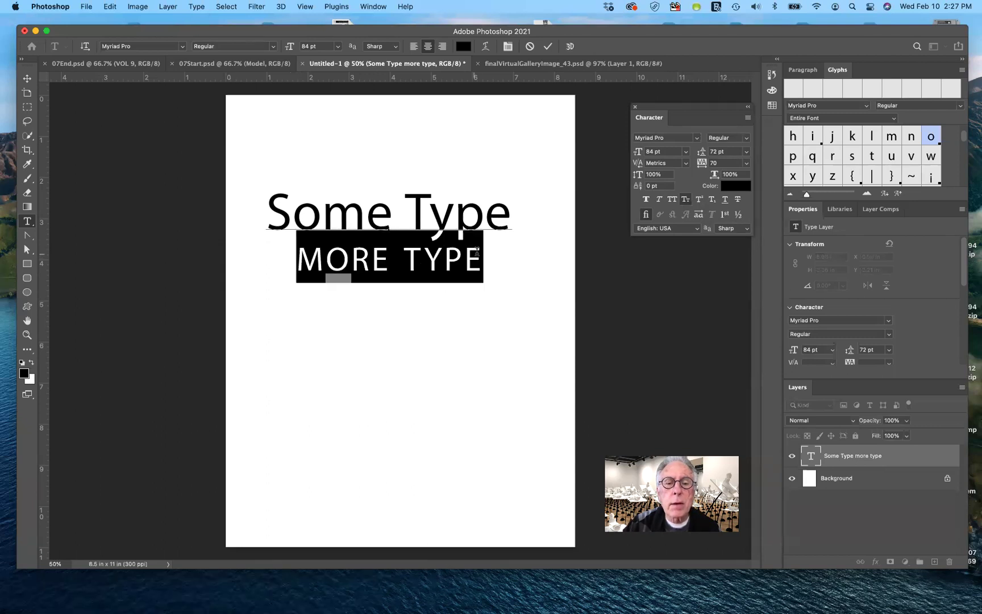
left_click(688, 199)
left_click(687, 199)
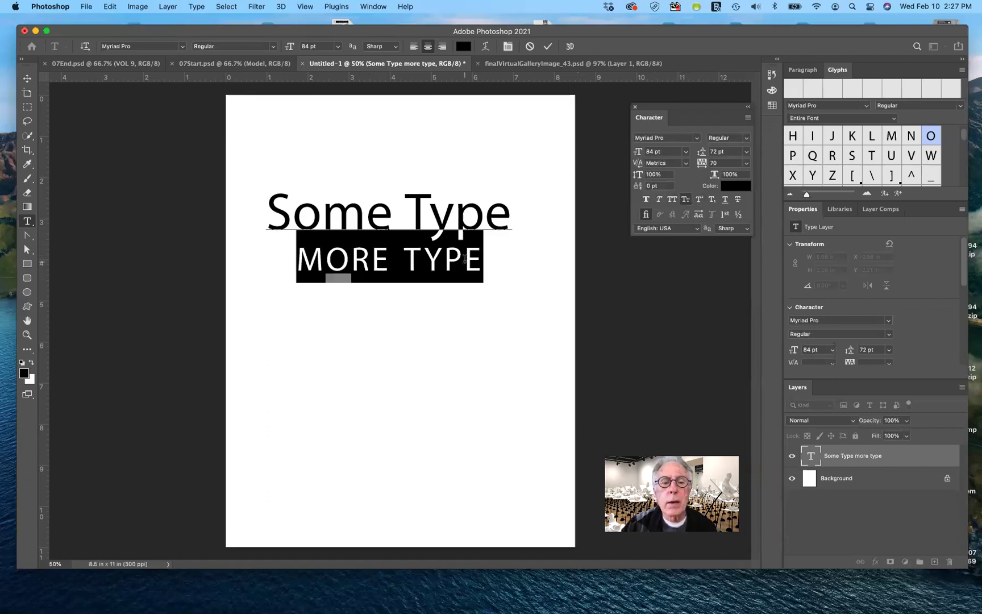
left_click(485, 260)
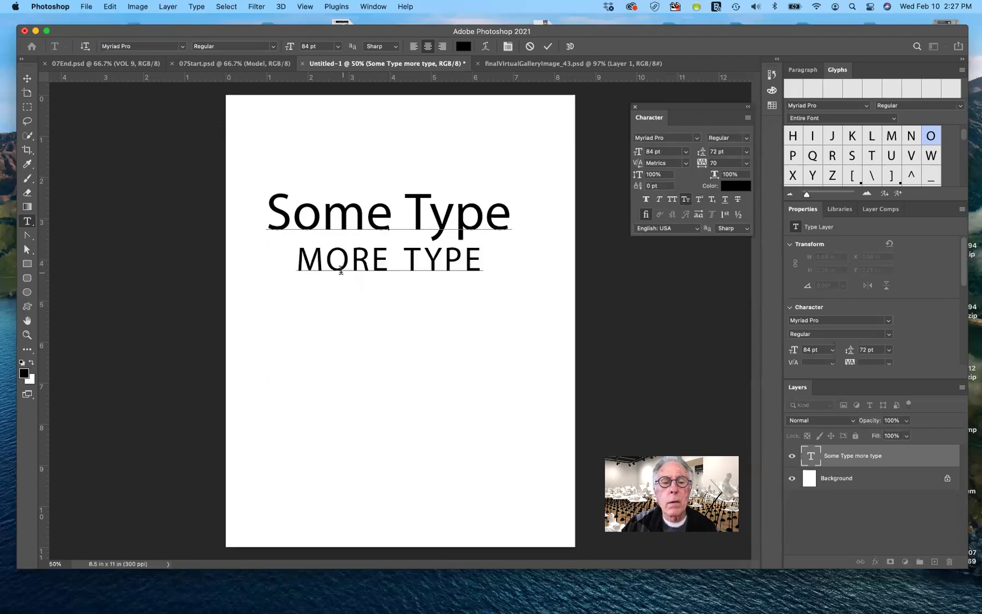
left_click_drag(297, 261, 492, 266)
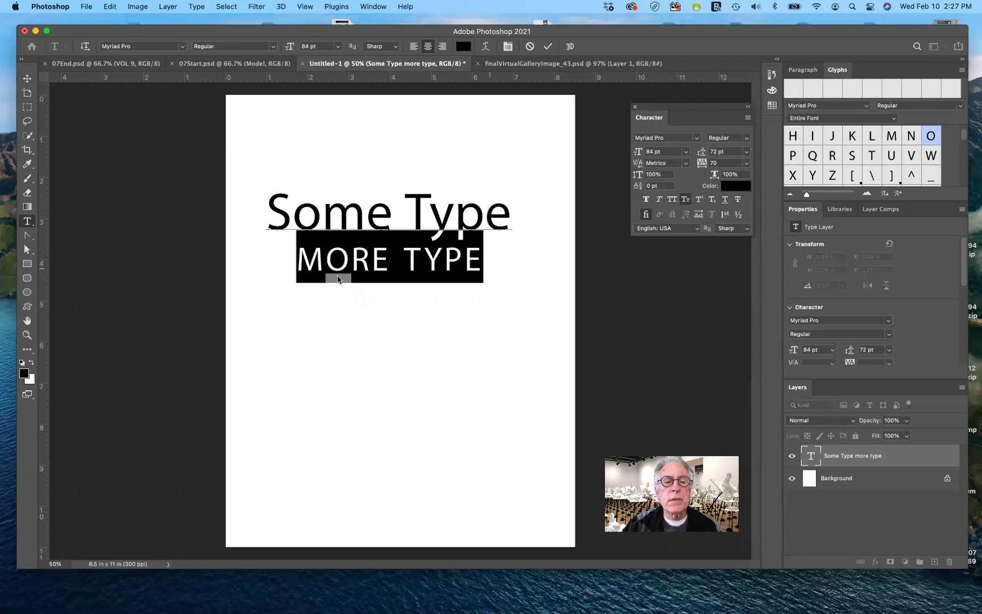
Replace the small-cap M and T with full-size capitals M and T.
left_click(319, 262)
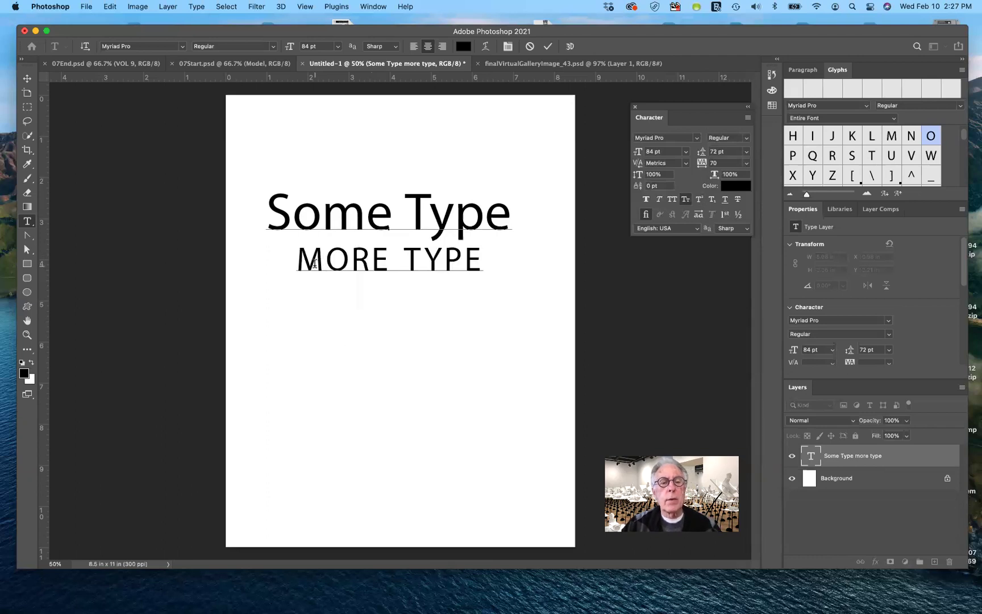
left_click(298, 259)
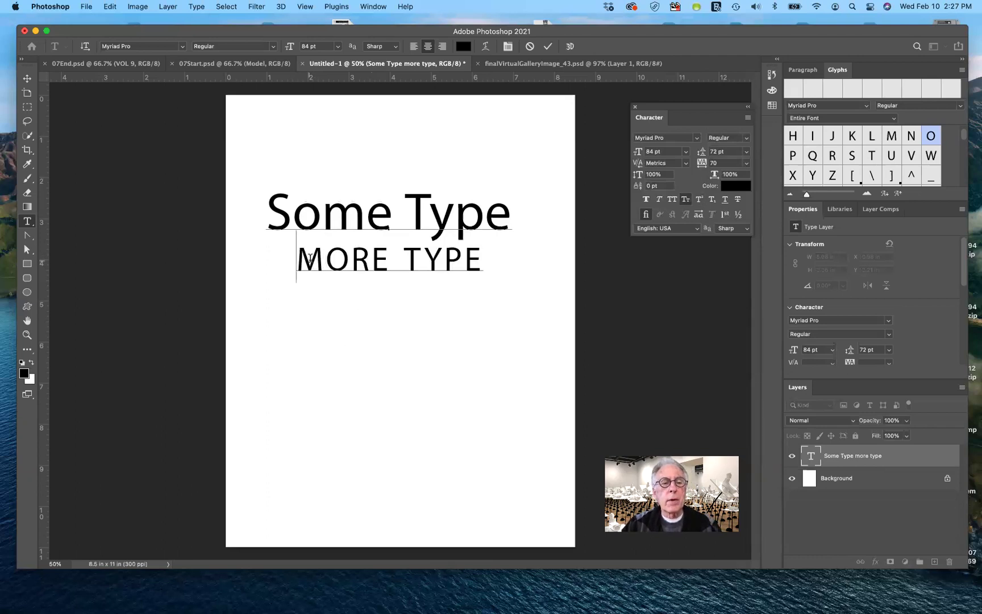
key("shift+Right")
type("M")
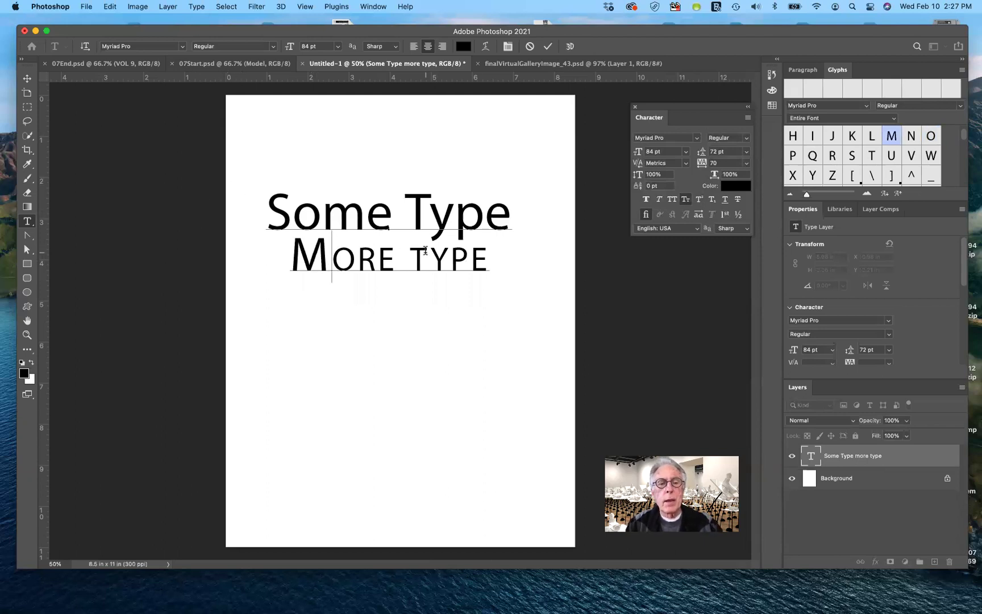
left_click(415, 252)
key("shift+Right")
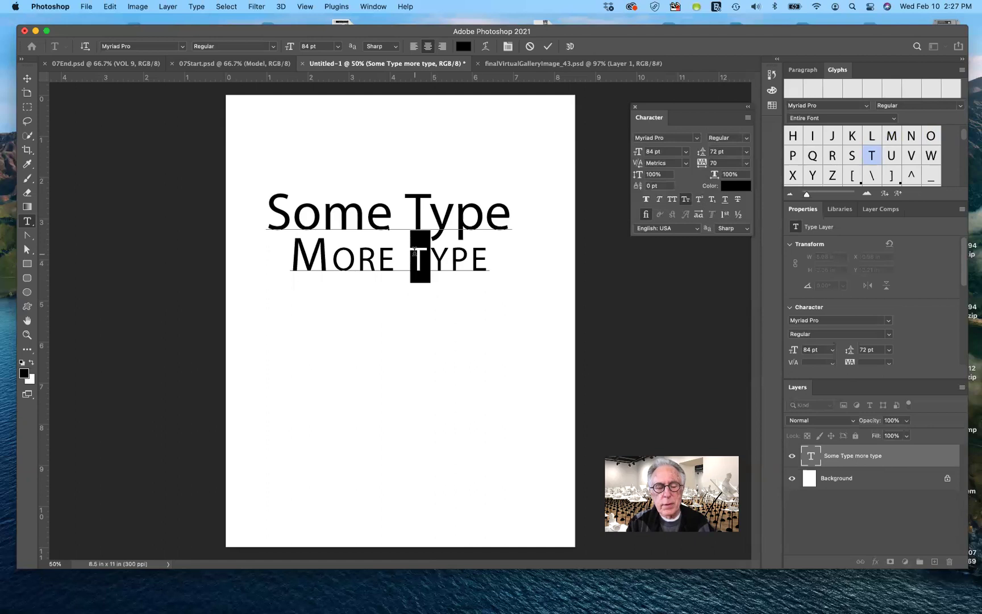
type("T")
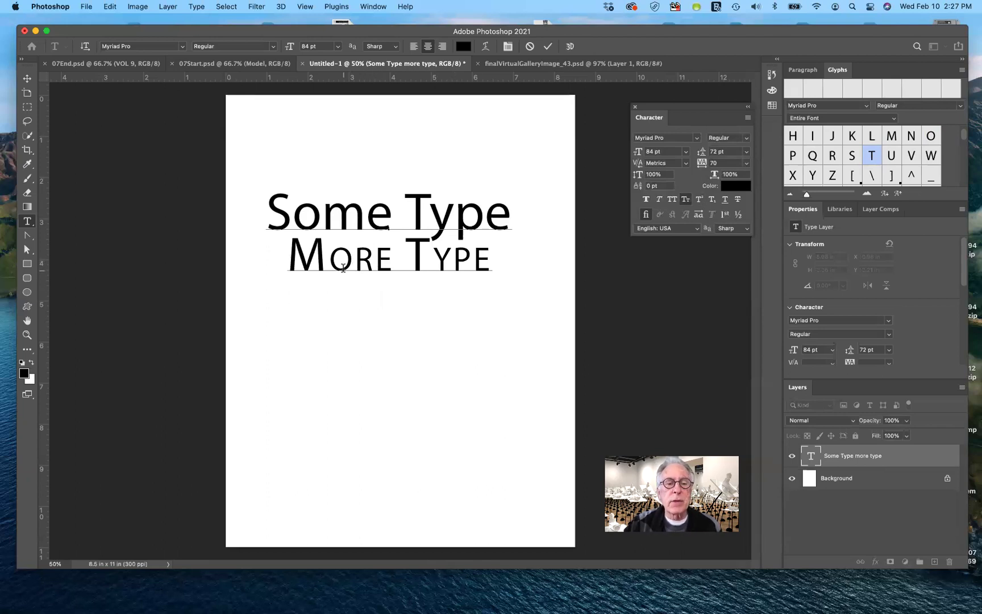
Toggle Small Caps off and back on for the second line.
left_click_drag(288, 241, 493, 250)
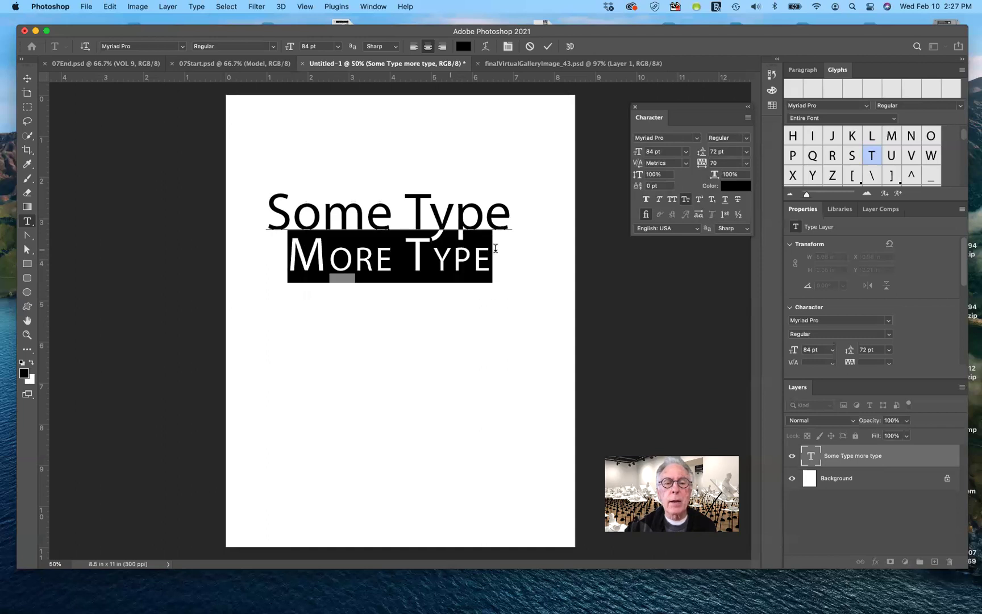
left_click(686, 200)
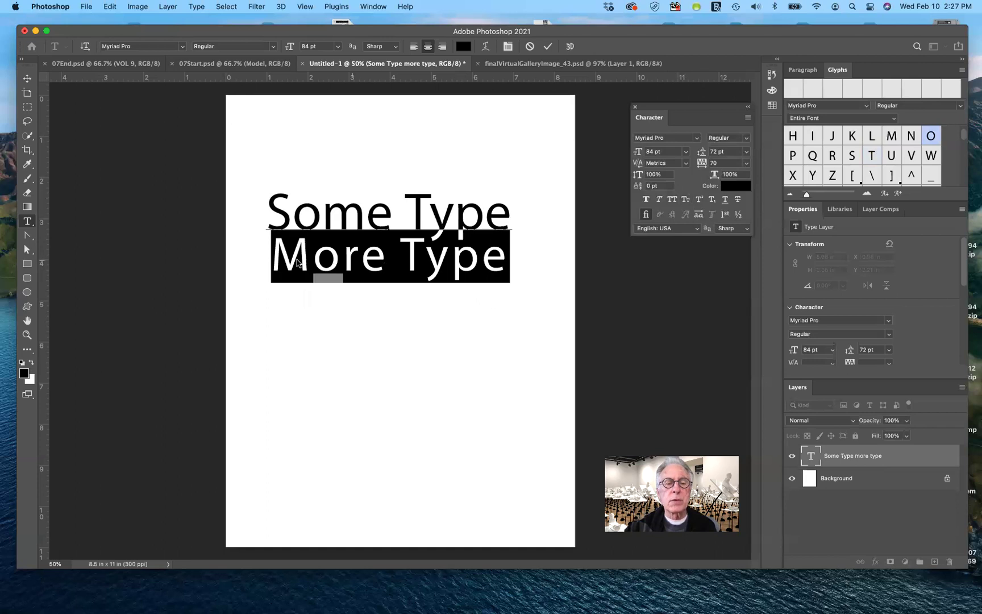
mouse_move(312, 257)
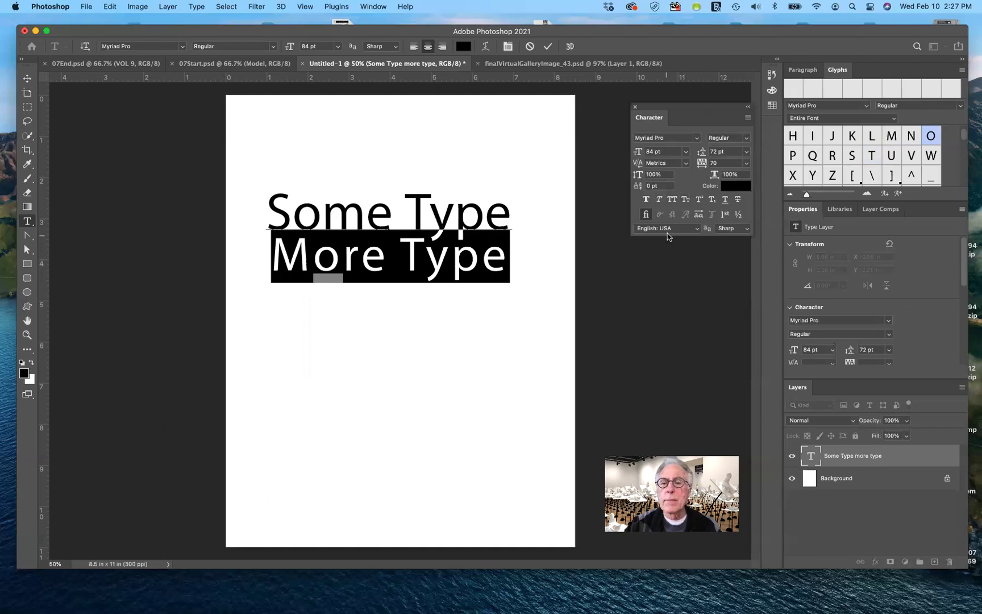
left_click(686, 198)
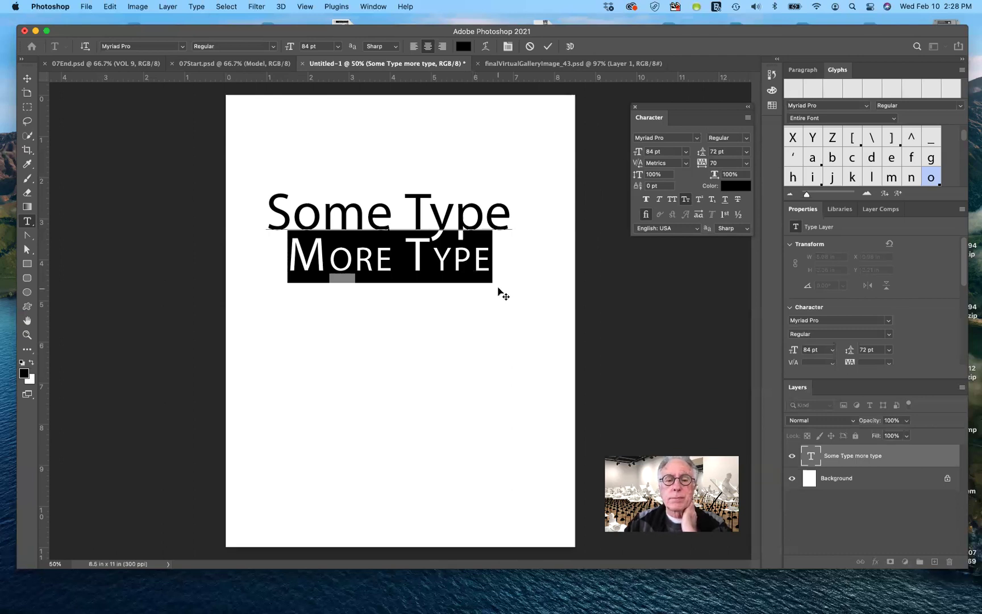
Append the digit 1 to the end of MORE TYPE and select it.
left_click(490, 259)
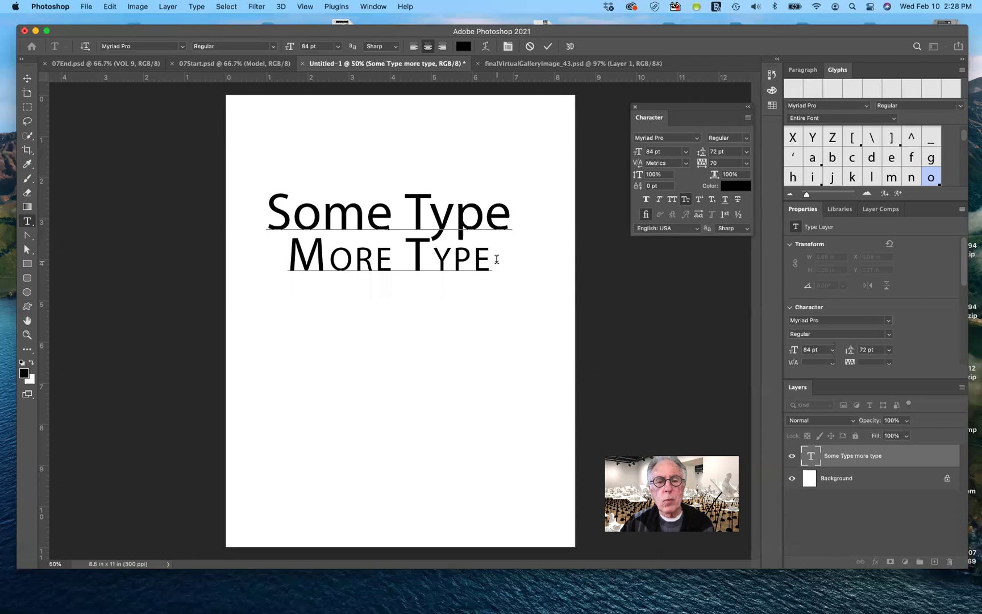
type("1")
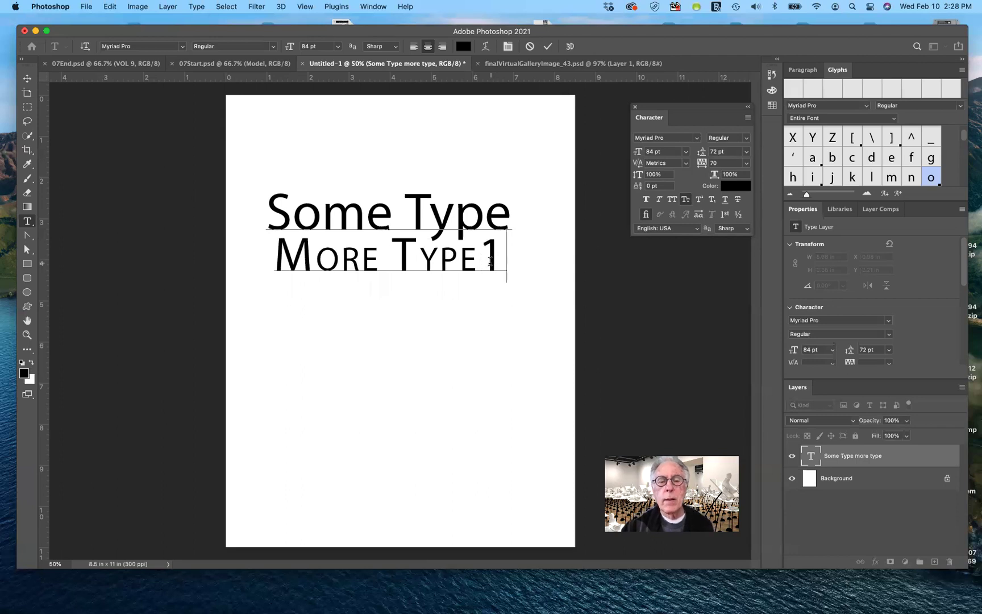
left_click_drag(480, 260, 505, 262)
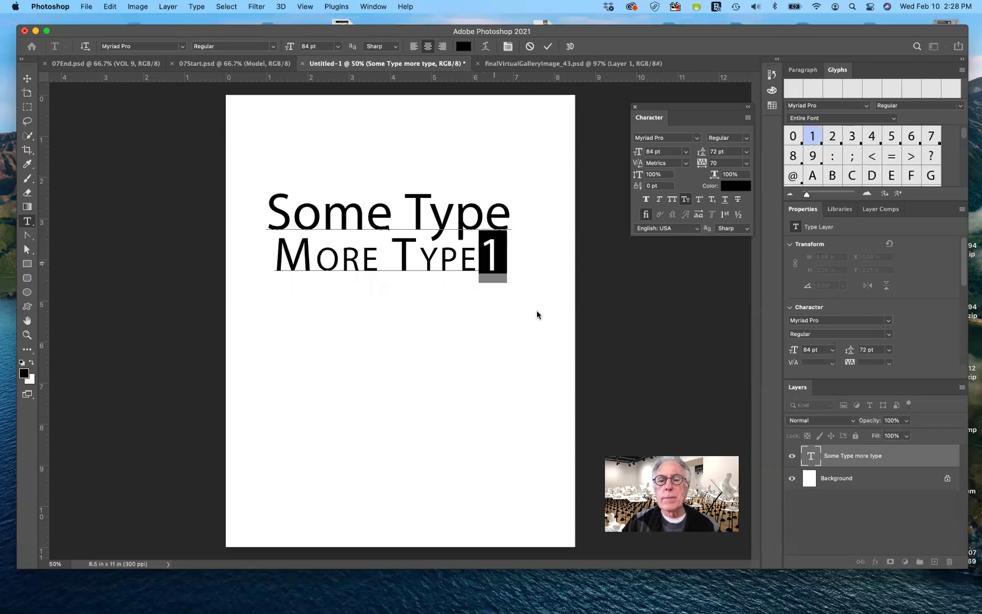
left_click(699, 200)
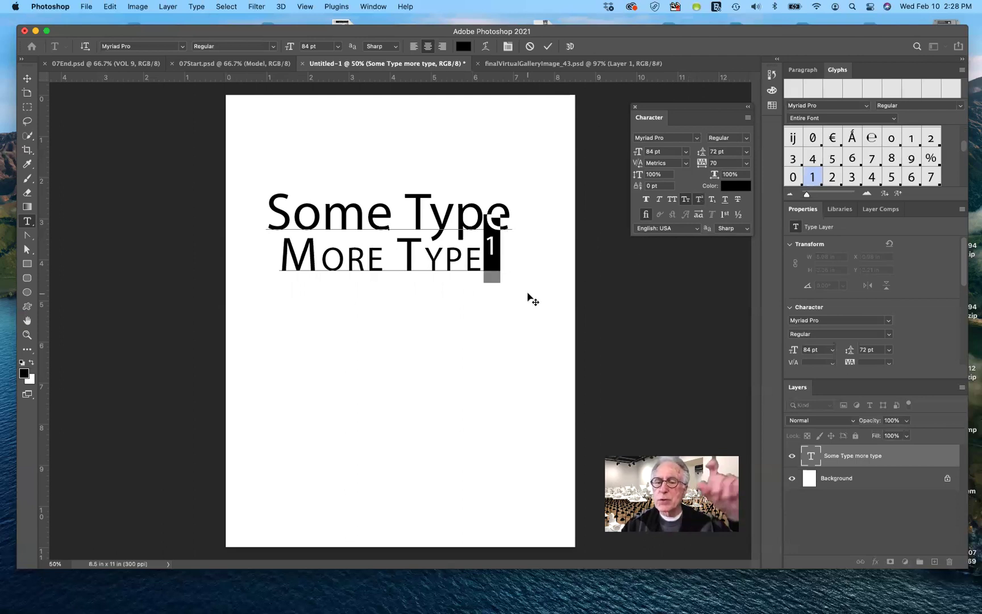
left_click(699, 200)
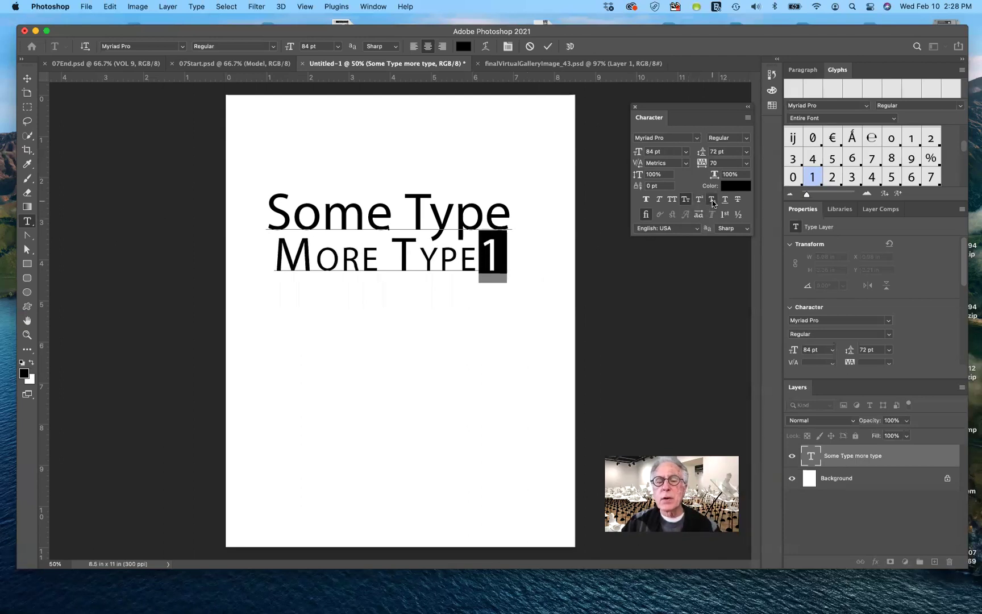
left_click(713, 202)
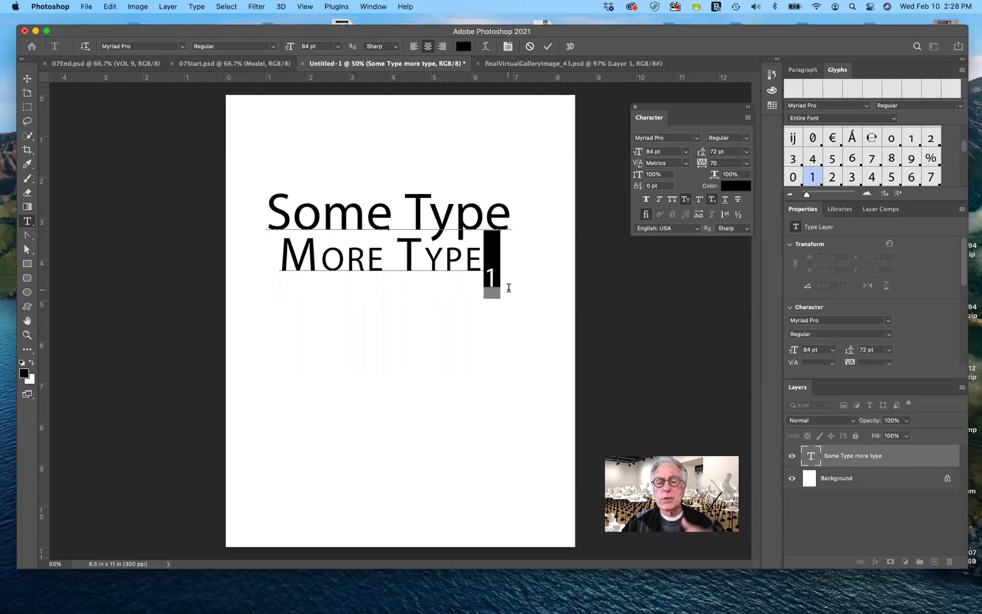
left_click(713, 203)
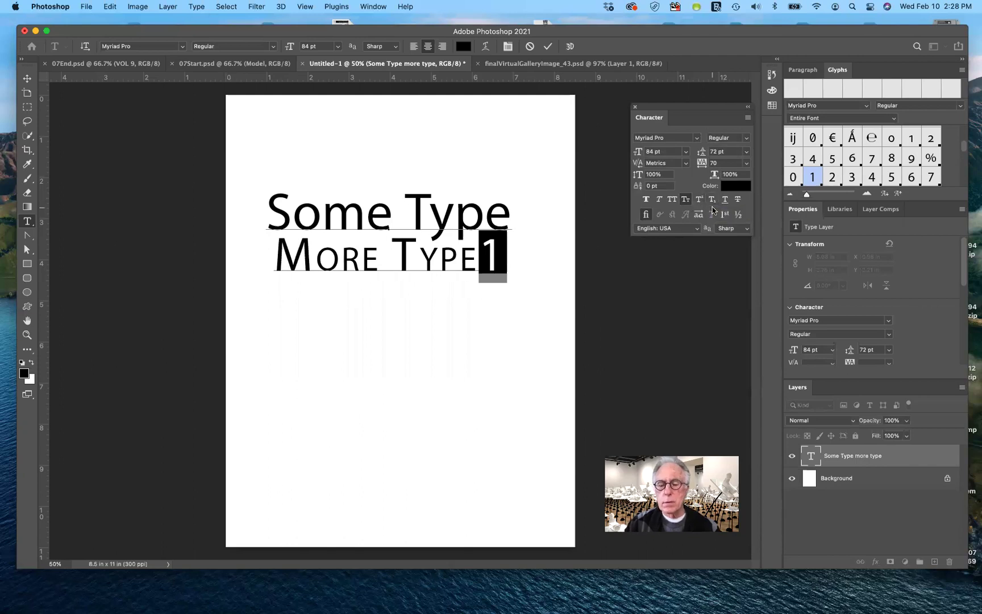
key("BackSpace")
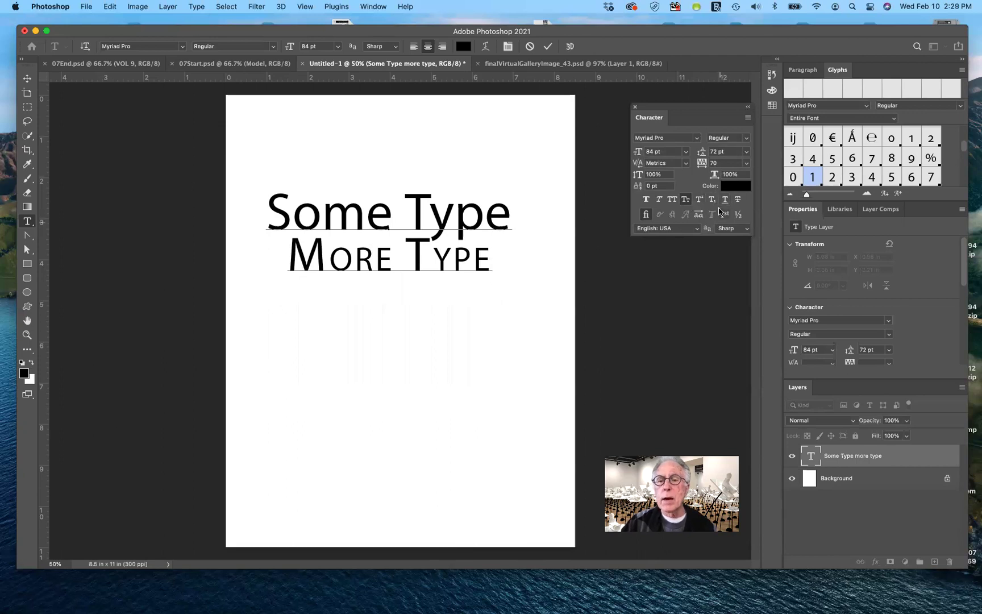
left_click_drag(288, 257, 491, 256)
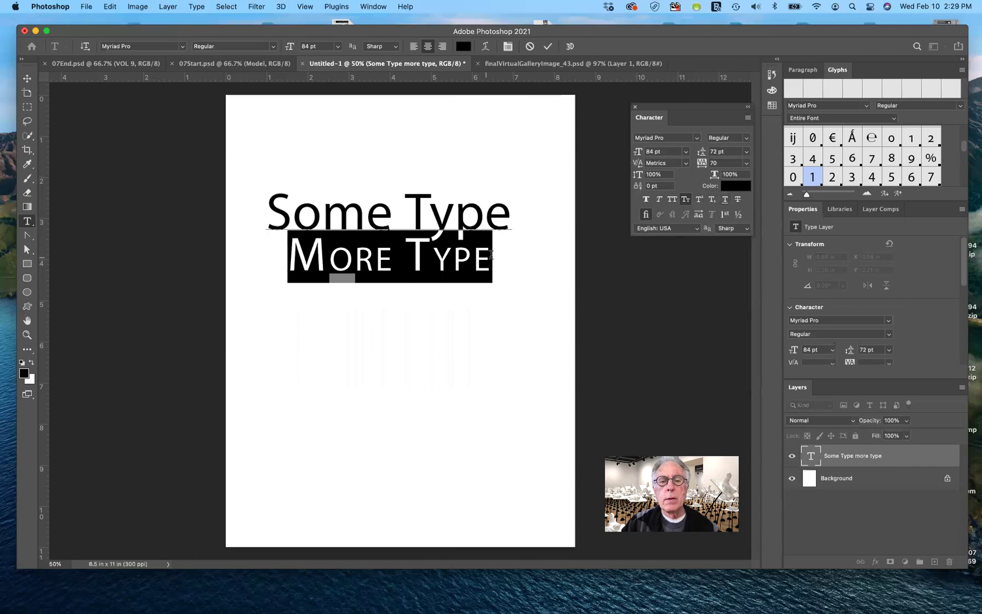
left_click(725, 200)
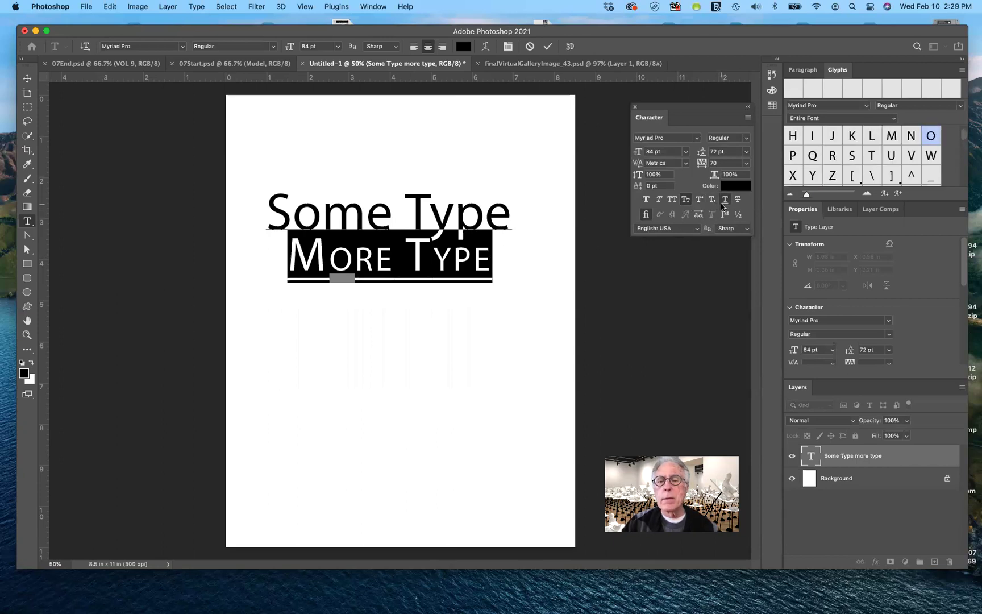
left_click(725, 200)
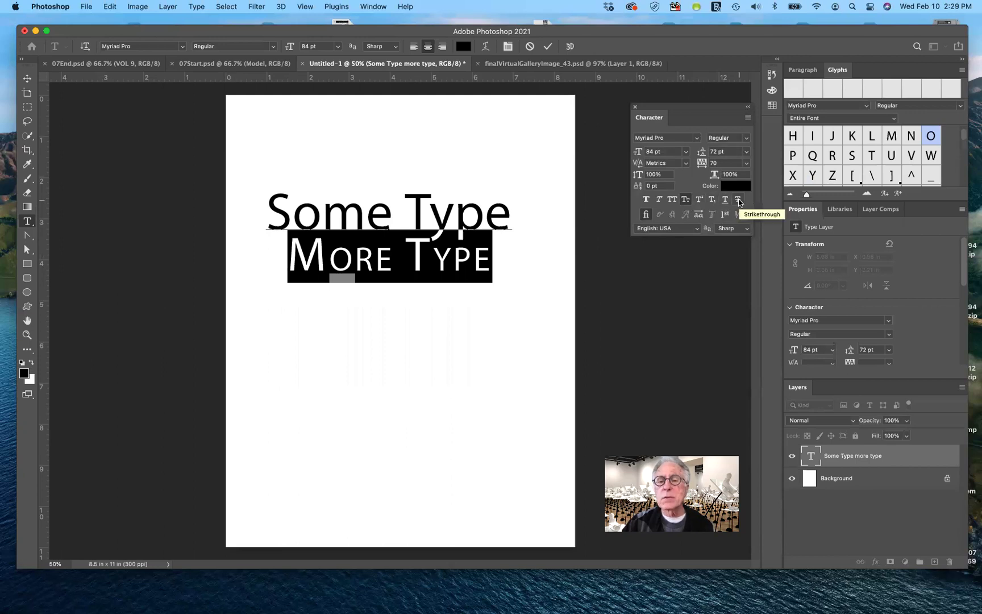
left_click(738, 201)
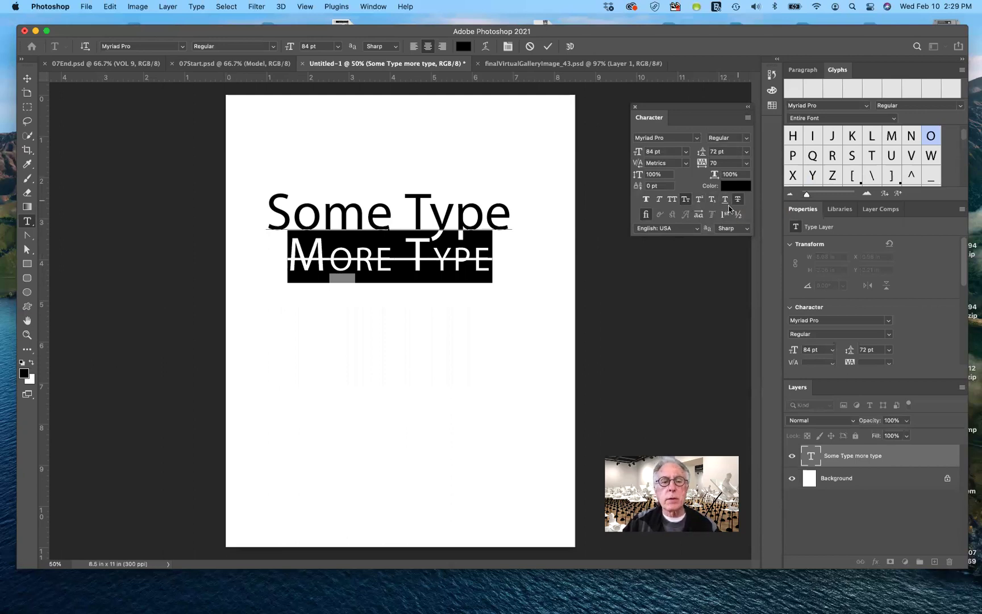
left_click(507, 271)
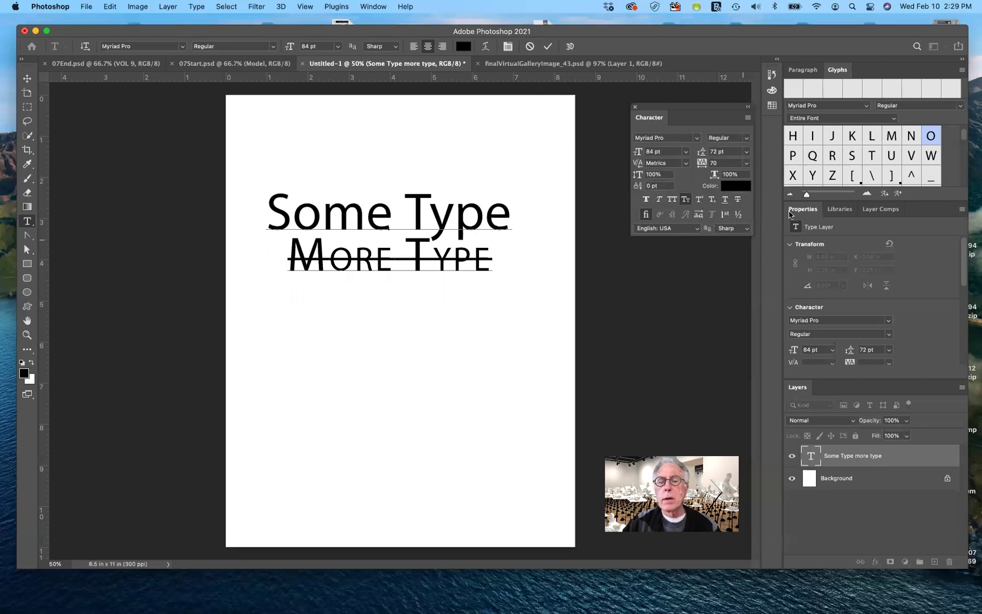
left_click_drag(288, 257, 494, 265)
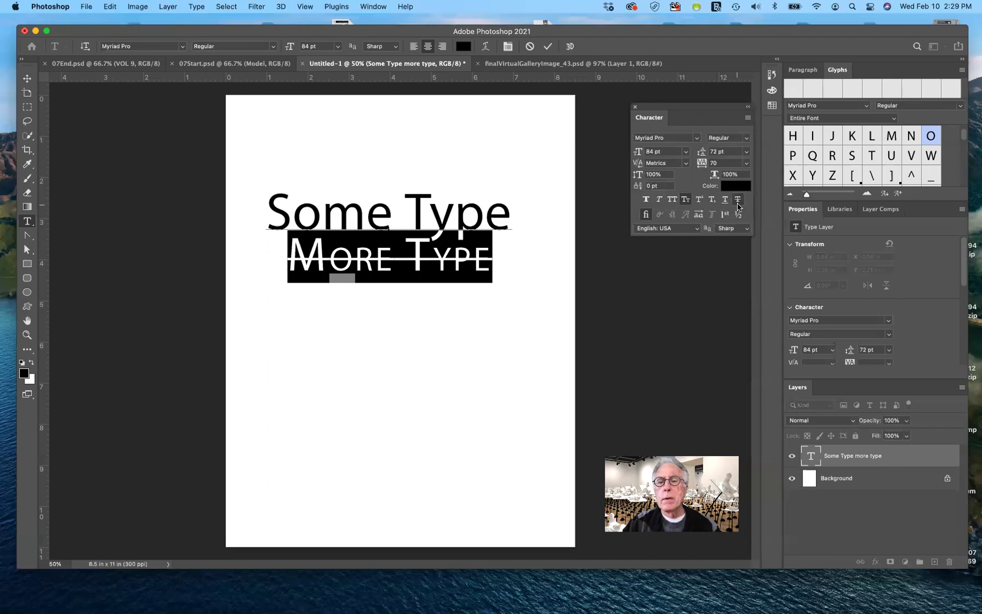
key("super+shift+slash")
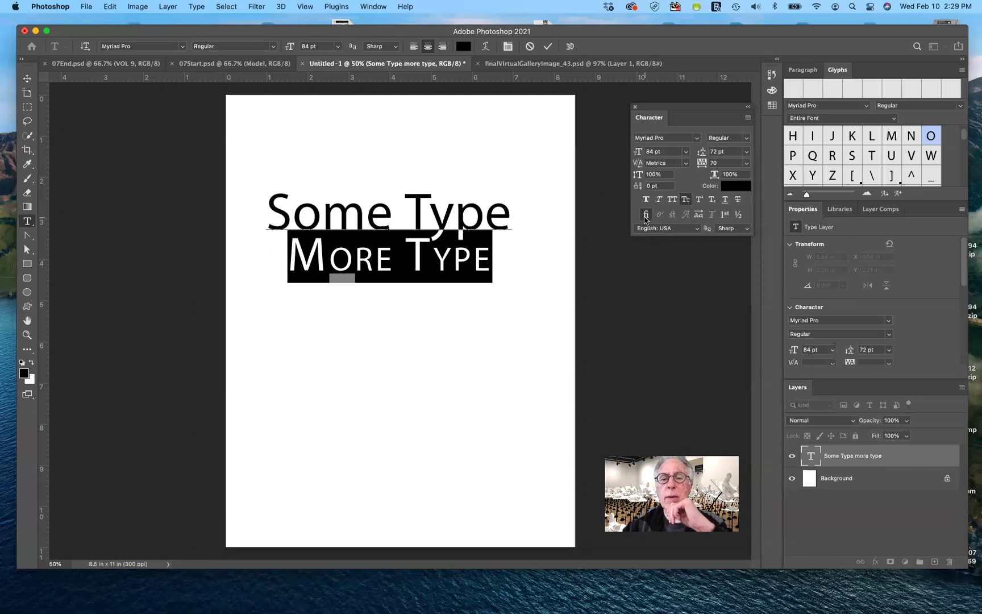
Filter the font list to Serif and switch the font to Times New Roman.
left_click(492, 264)
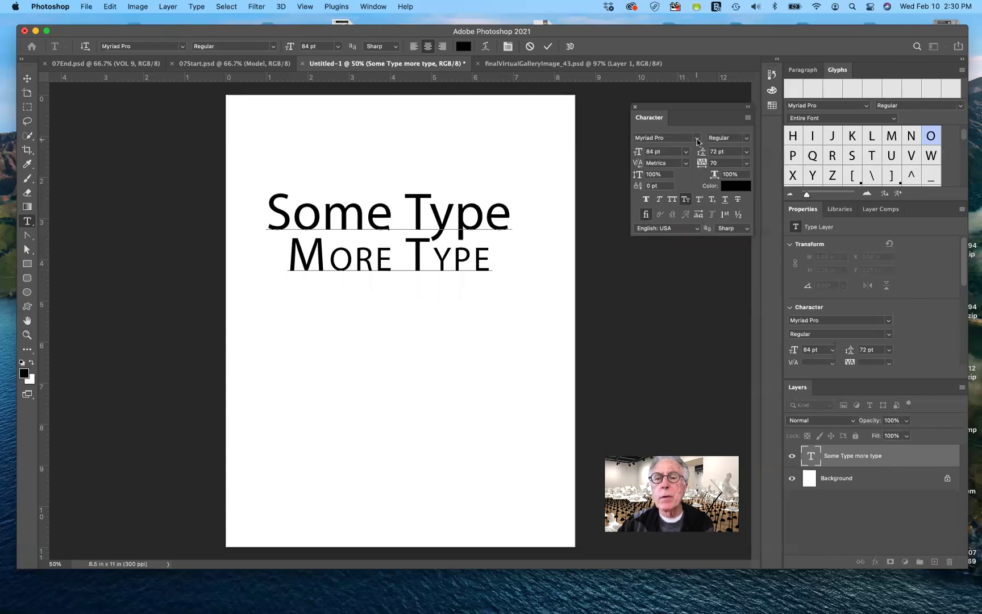
left_click(696, 140)
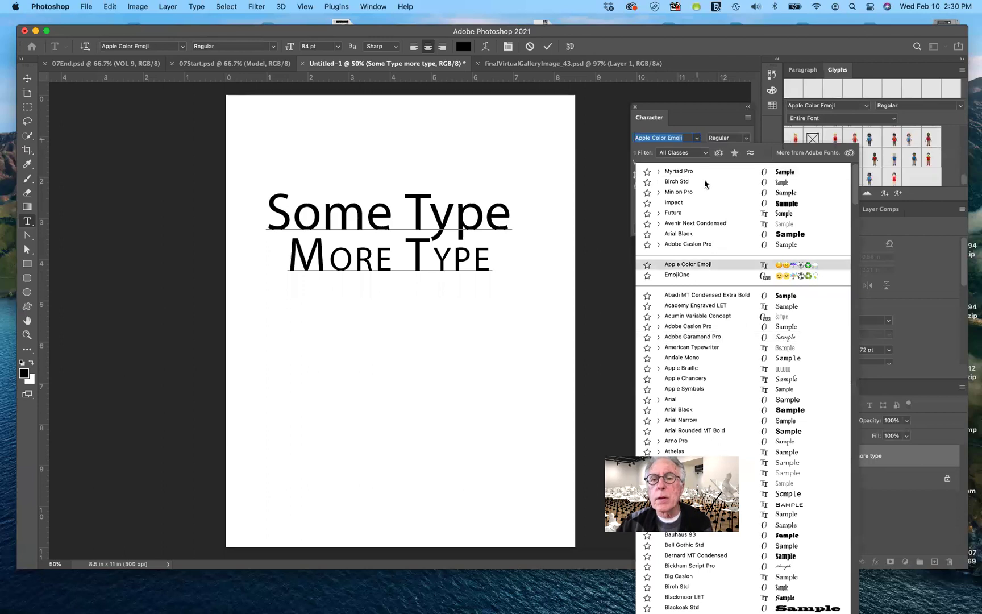
left_click(695, 154)
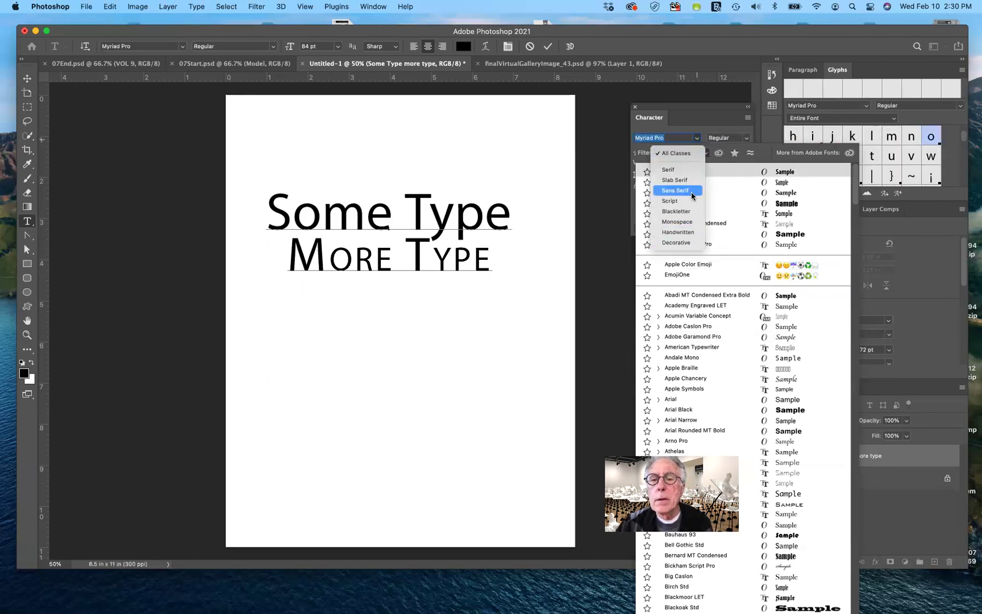
left_click(689, 170)
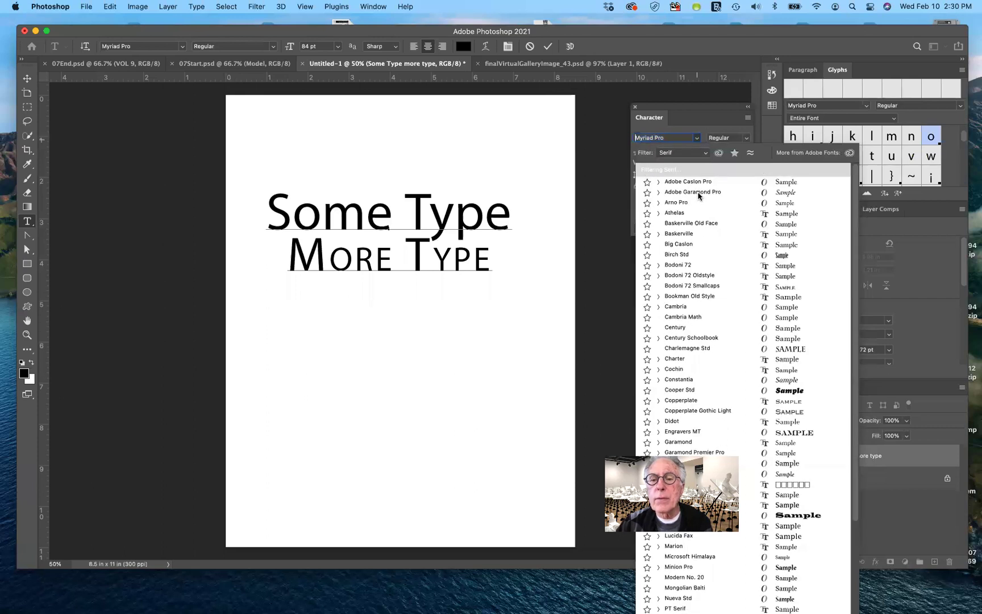
scroll(730, 349, "down", 5)
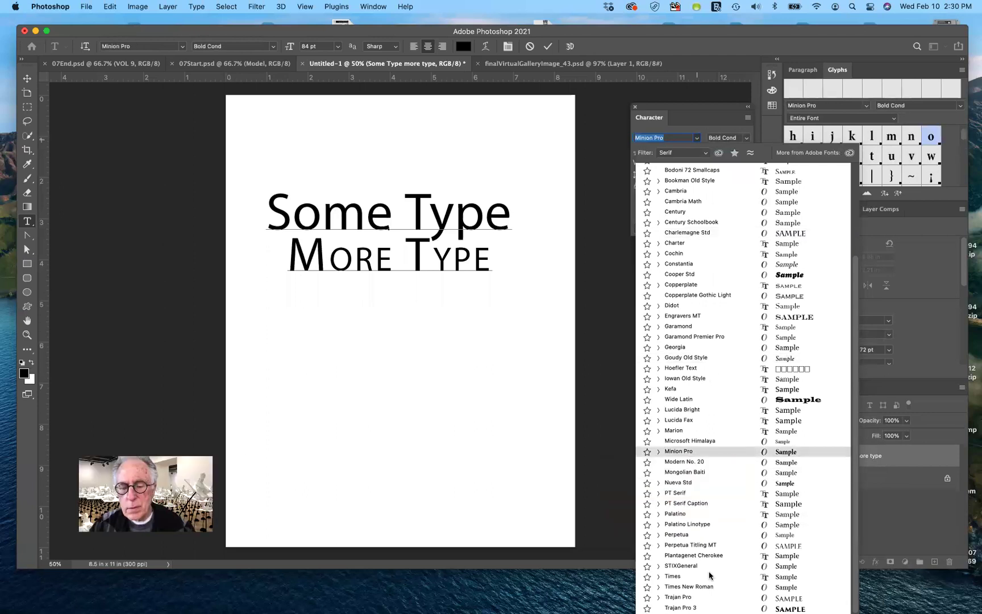
left_click(704, 587)
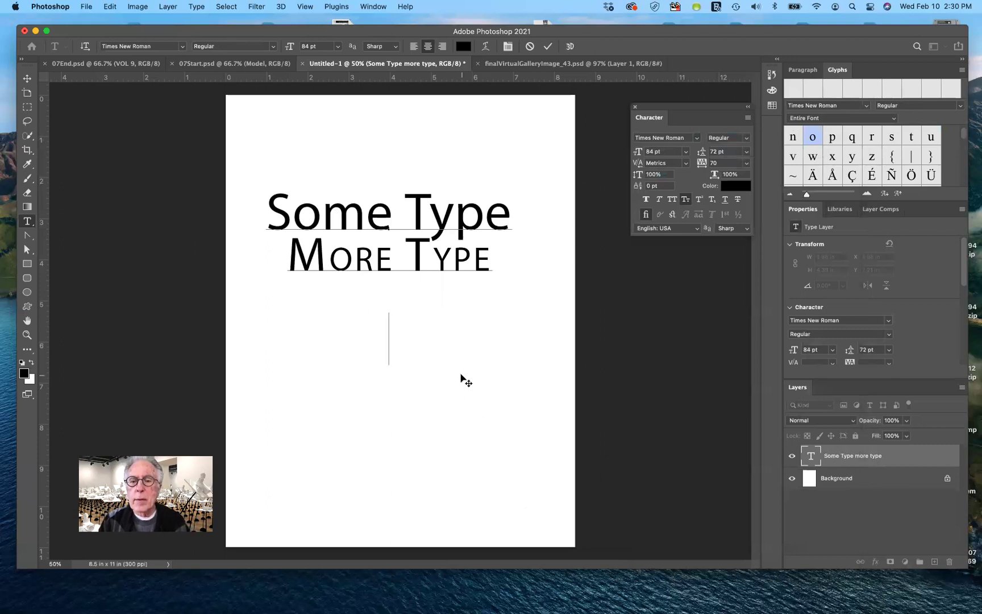
Type a trial 'FI', delete it, and revert the font to Myriad Pro.
type("FI")
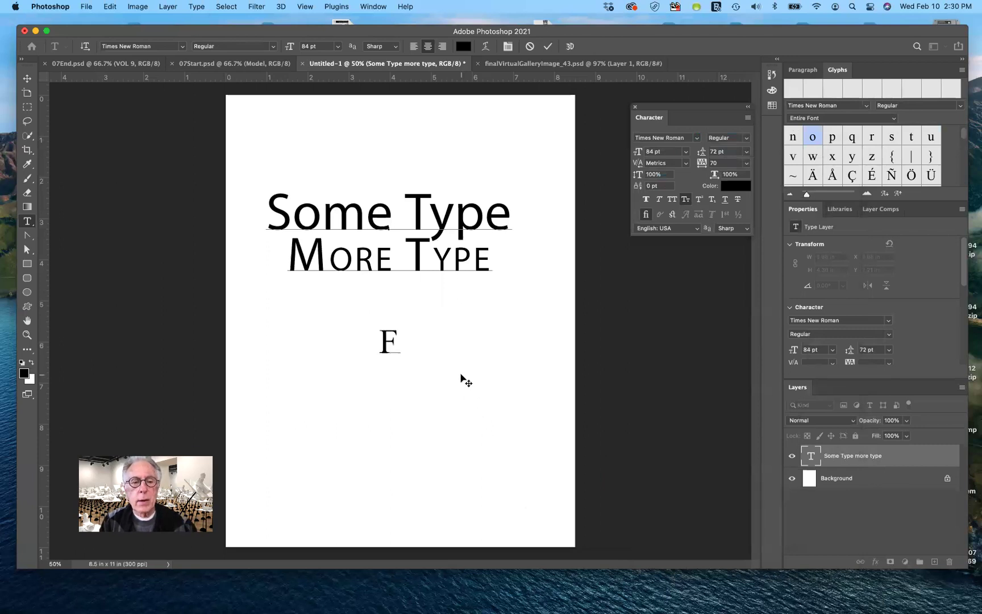
key("BackSpace")
key("BackSpace")
key("super+z")
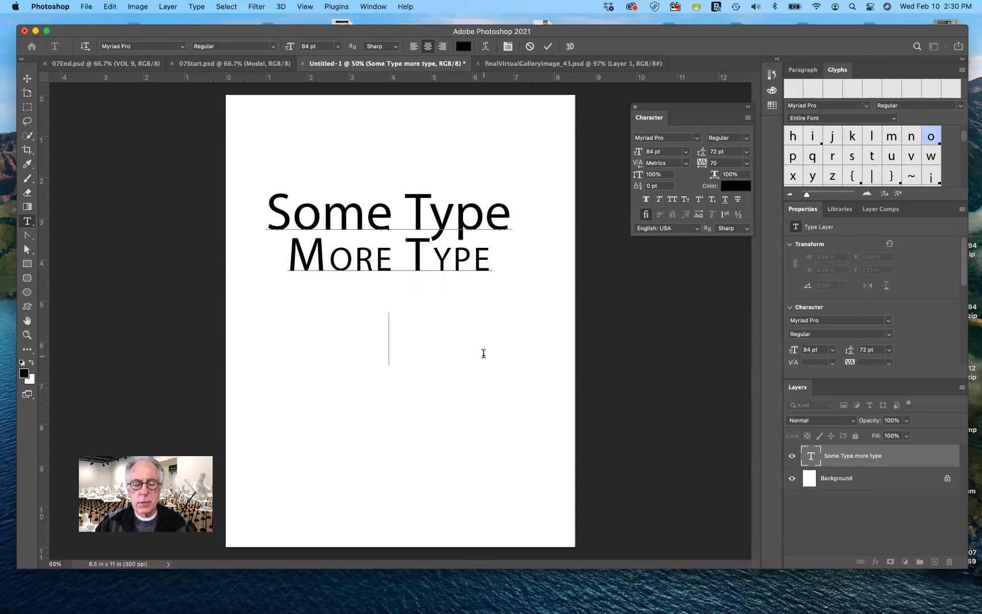
Type 'fi' with Standard Ligatures turned off, then type '1/2' after it.
type("fi")
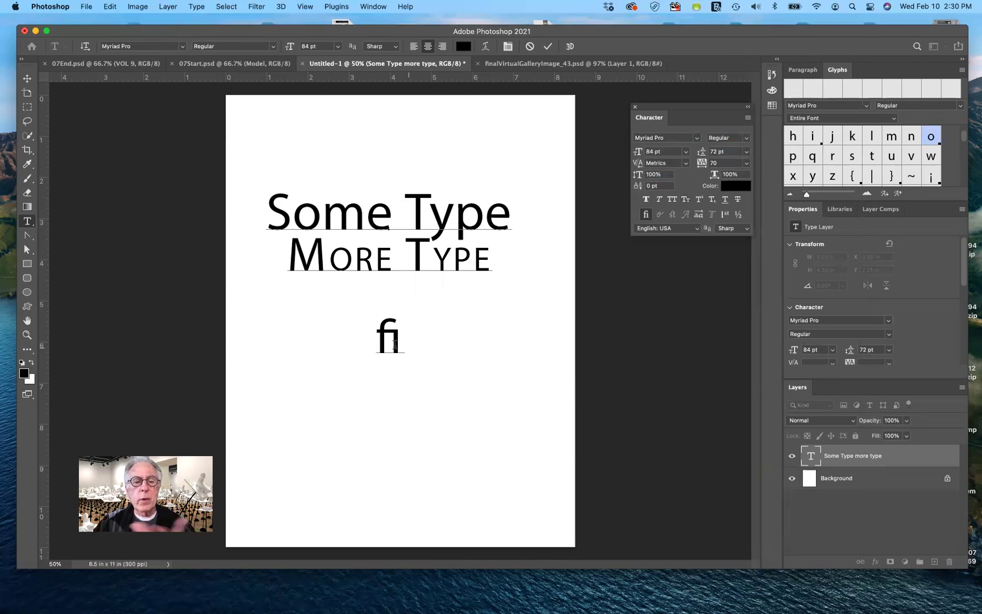
left_click_drag(375, 337, 405, 340)
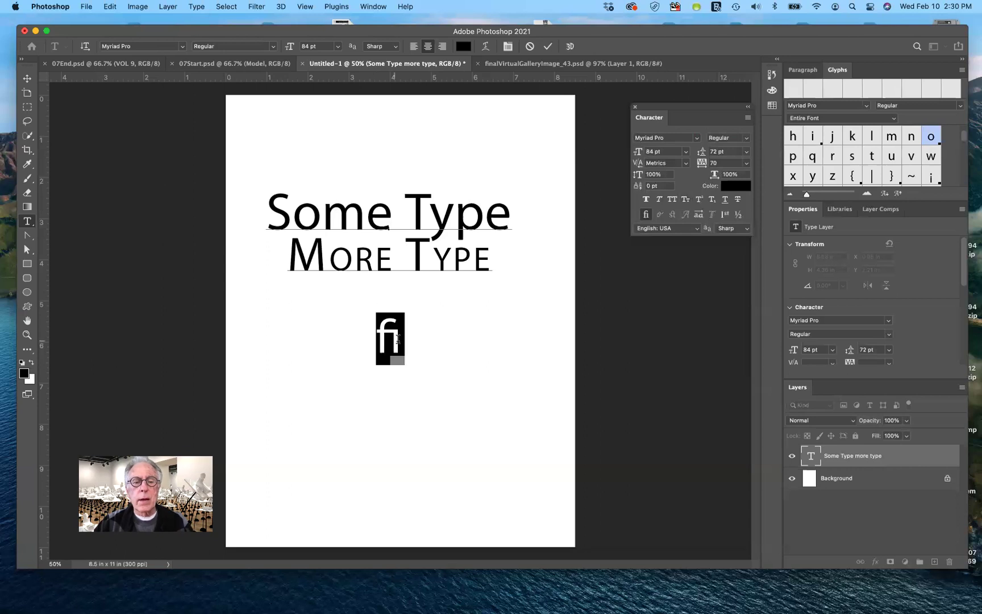
left_click(646, 217)
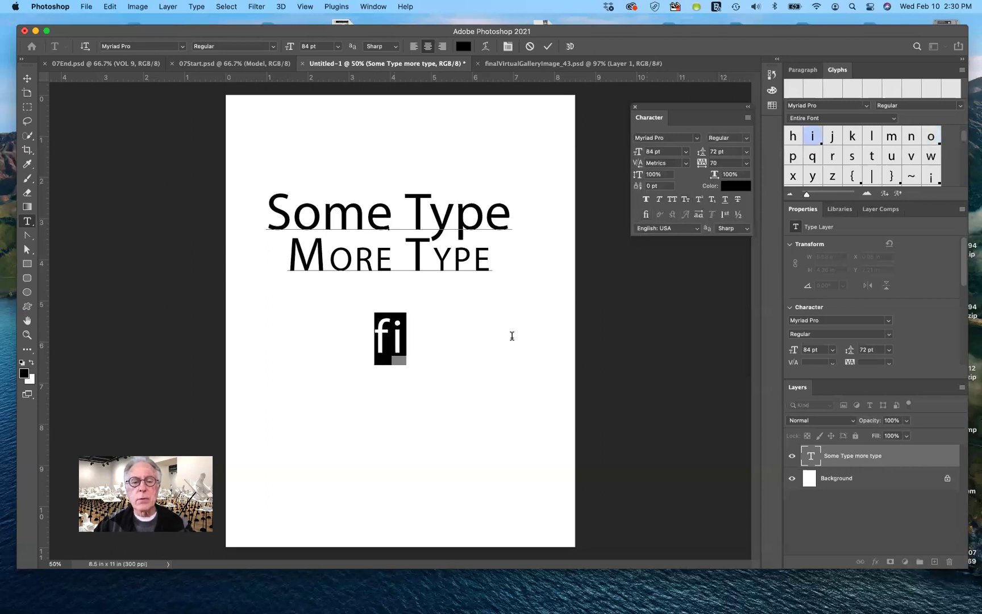
left_click(409, 346)
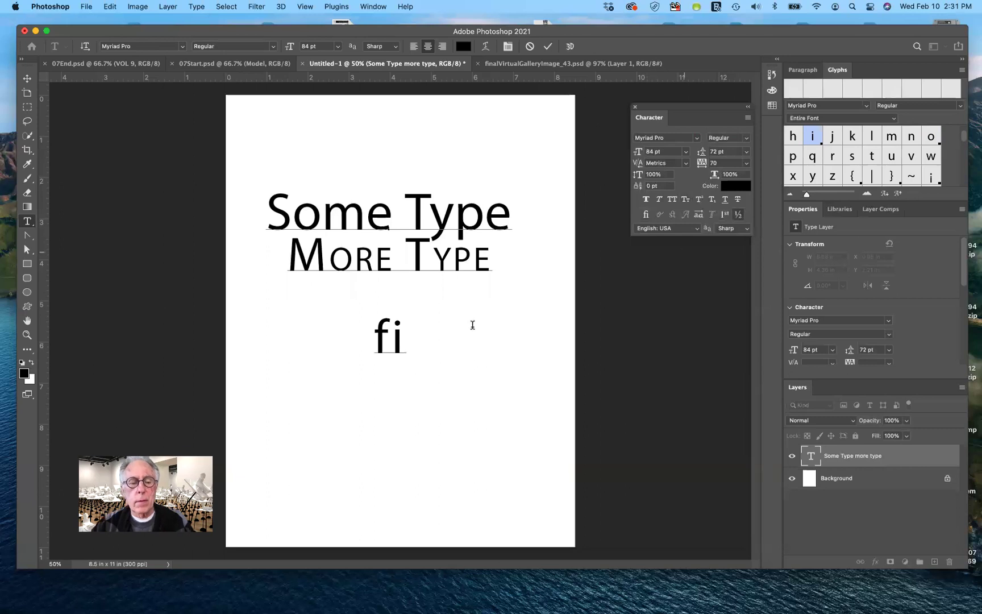
type("1")
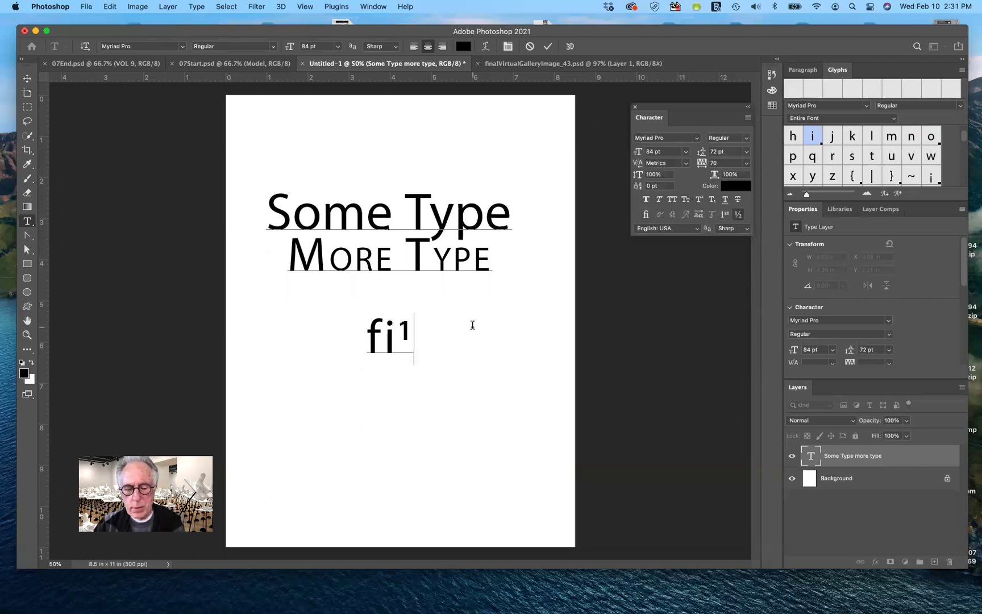
type("/2")
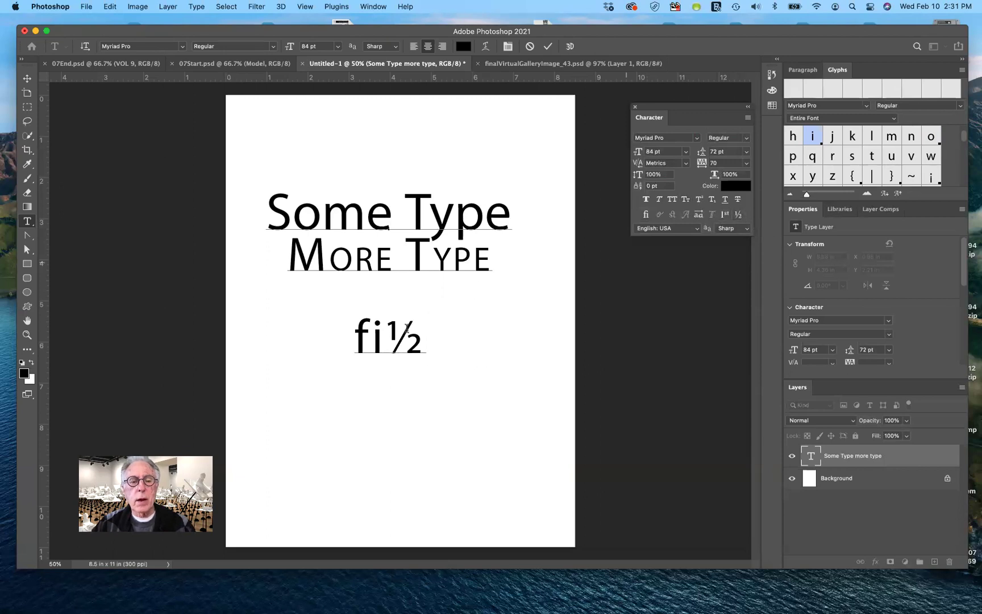
Toggle Fractions off and on for ½, then delete the fi½ line.
left_click_drag(389, 334, 428, 340)
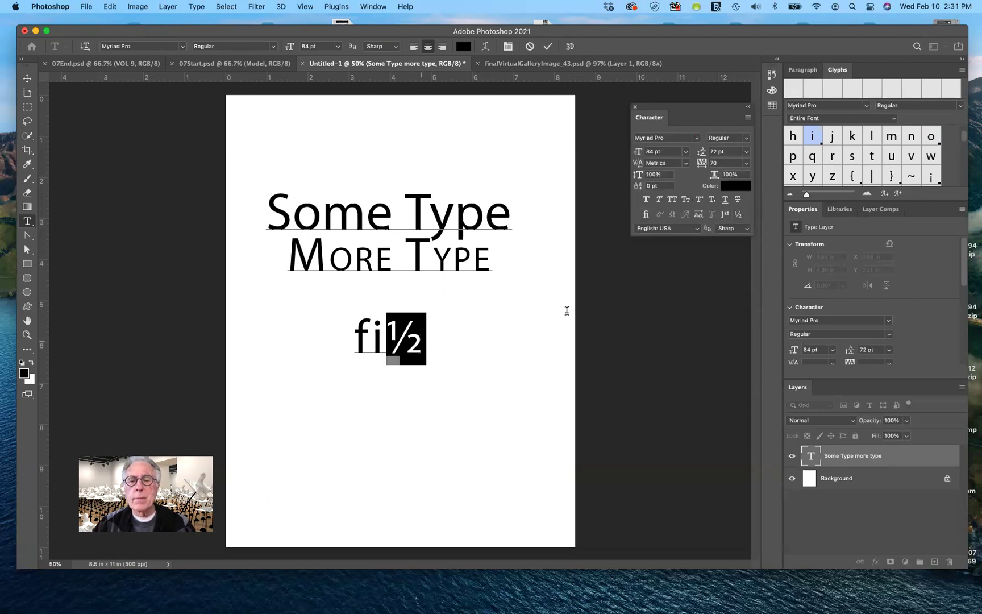
left_click(739, 214)
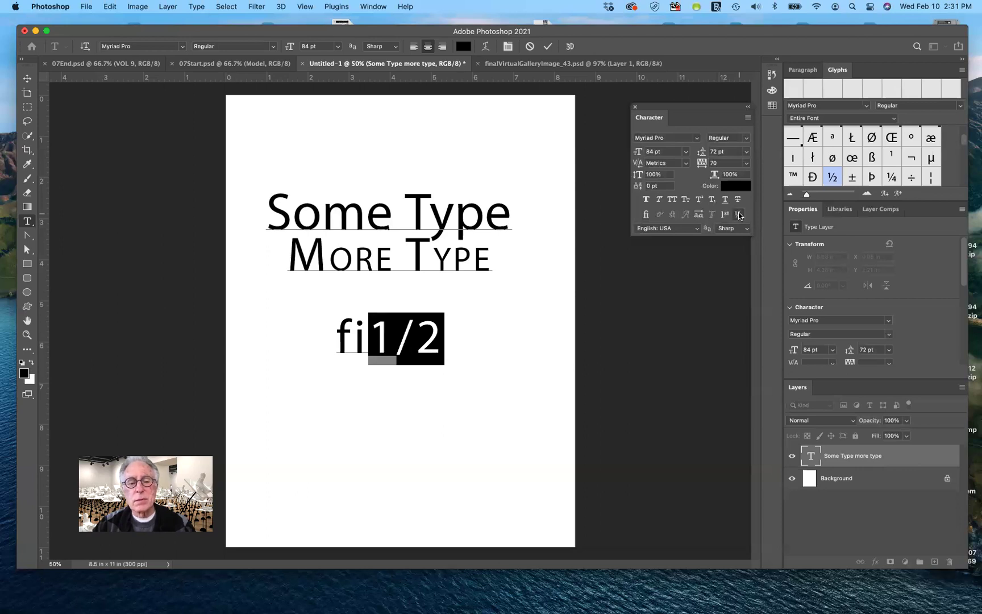
left_click(739, 214)
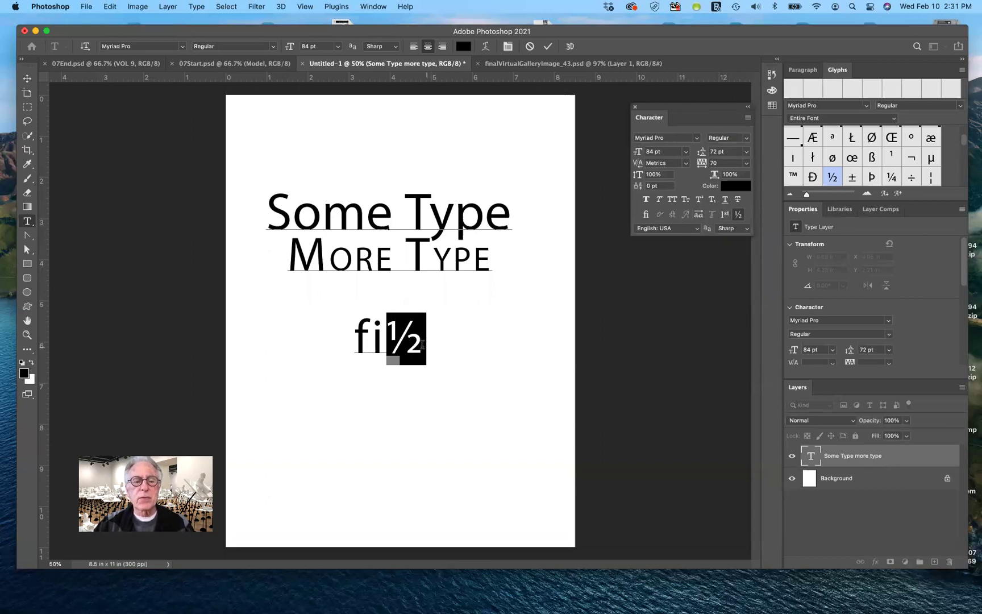
left_click(424, 354)
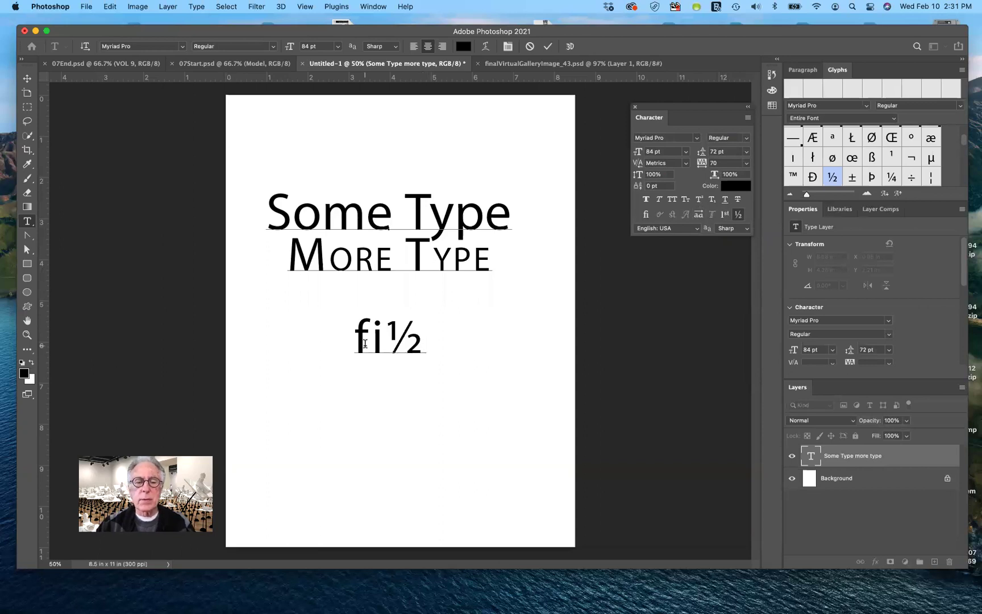
key("BackSpace")
key("BackSpace")
key("BackSpace")
key("BackSpace")
key("BackSpace")
key("BackSpace")
key("BackSpace")
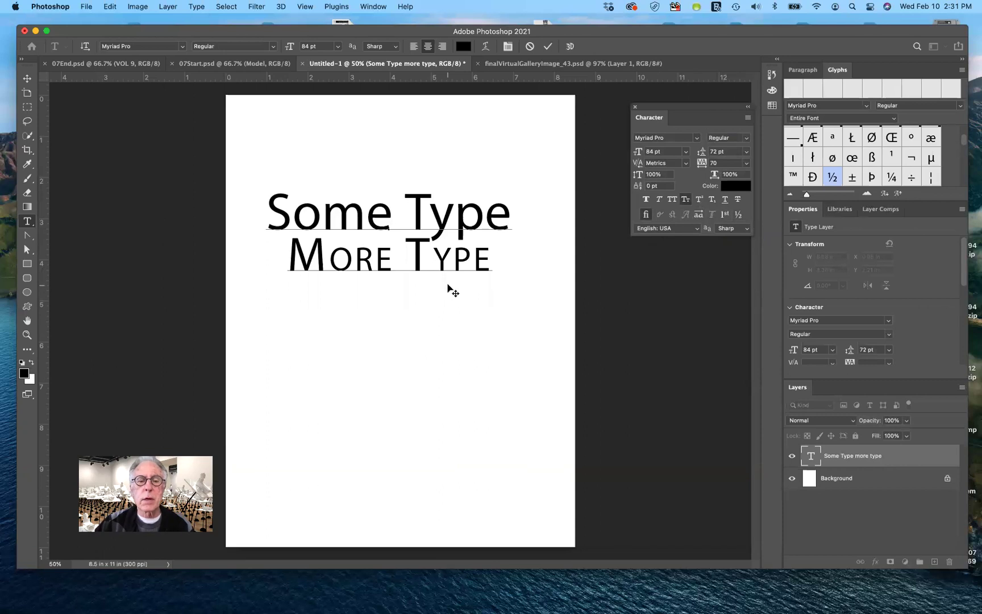
Select the entire More Type line and delete it with Backspace.
left_click_drag(289, 253, 490, 265)
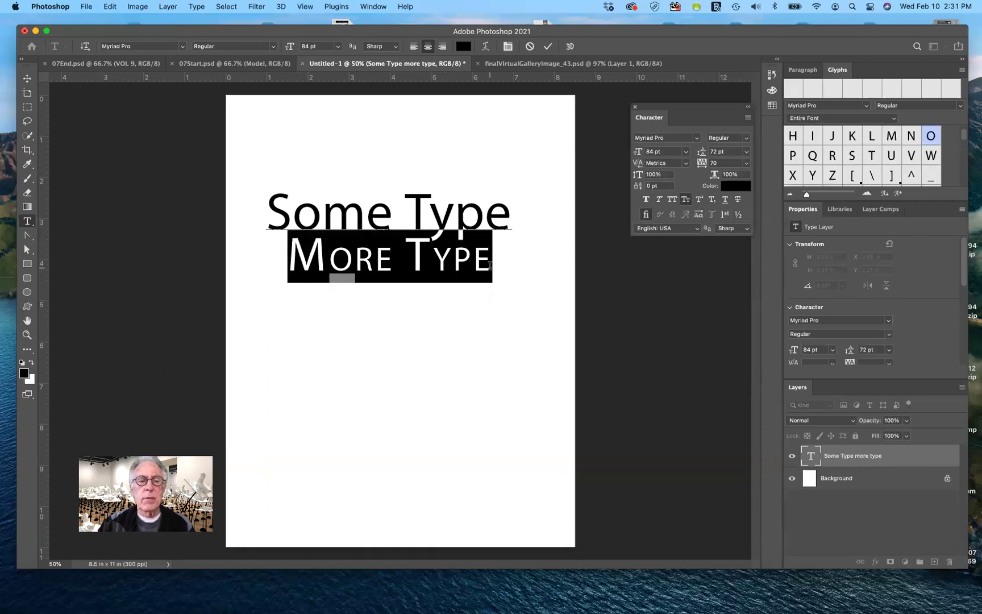
key("BackSpace")
key("BackSpace")
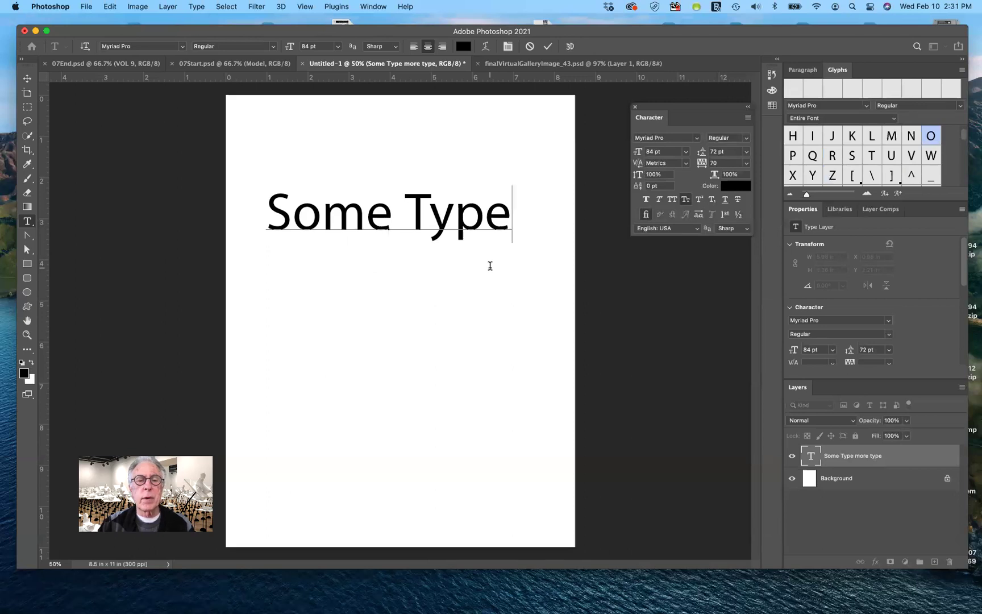
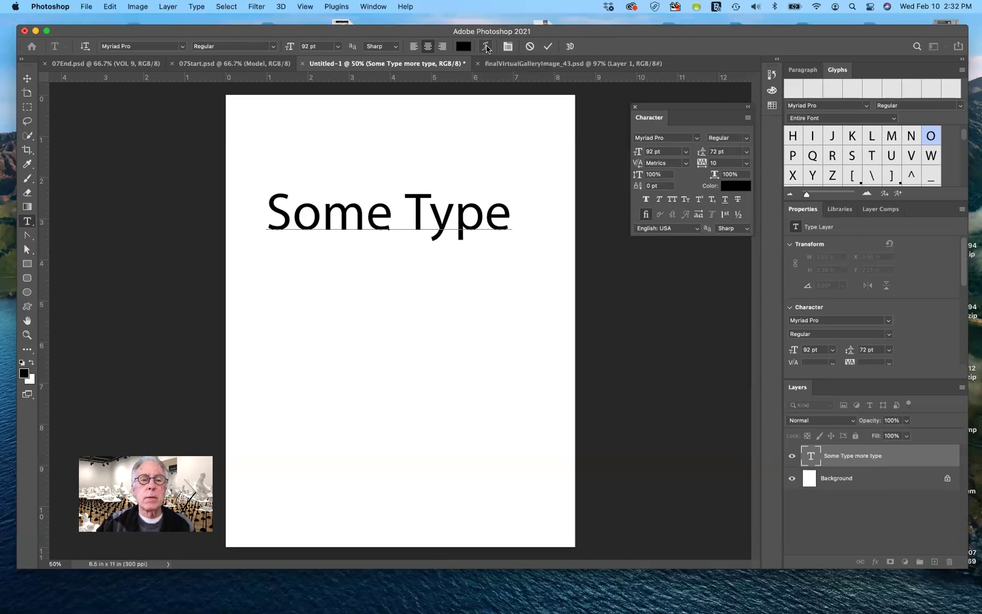
Warp the Some Type text, trying Arc and then switching to Arc Upper at +50% bend.
left_click(486, 47)
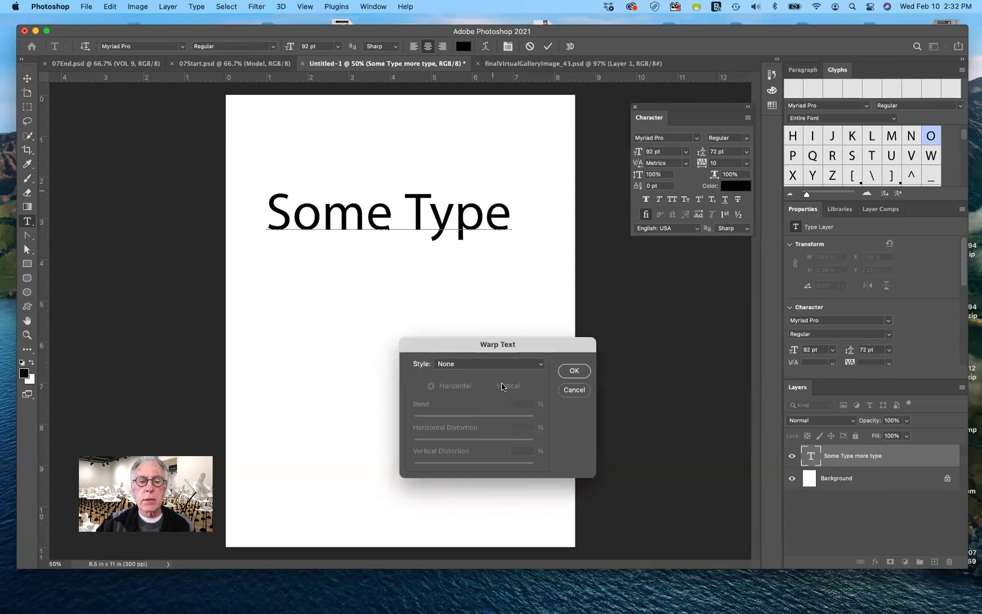
left_click_drag(499, 345, 431, 293)
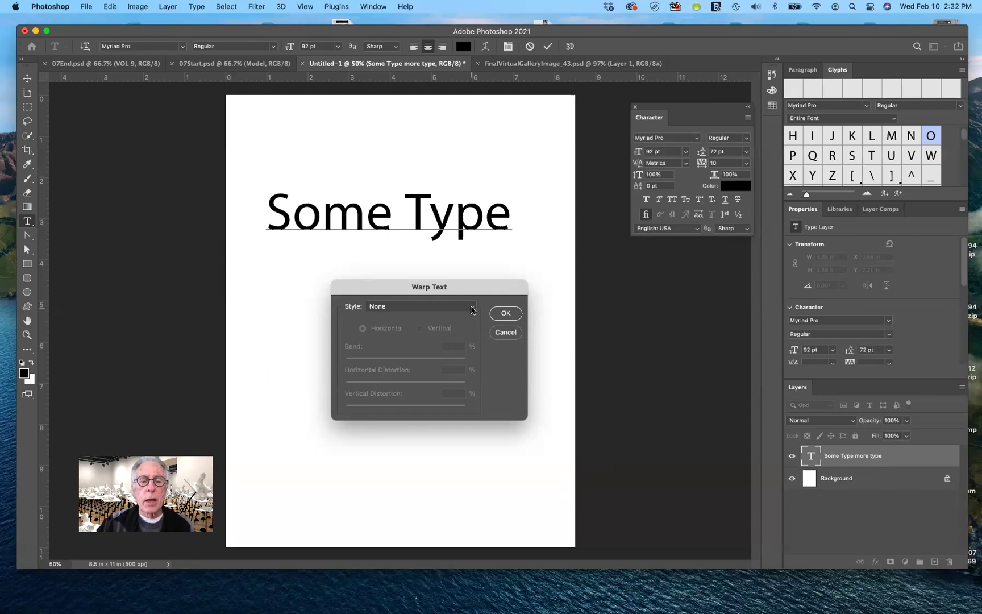
left_click(472, 310)
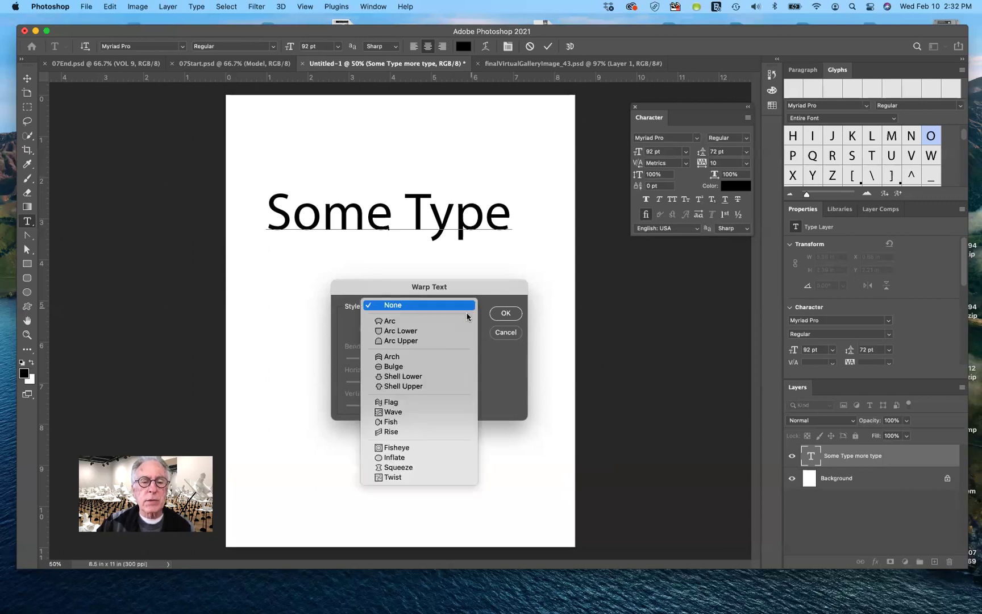
left_click(465, 321)
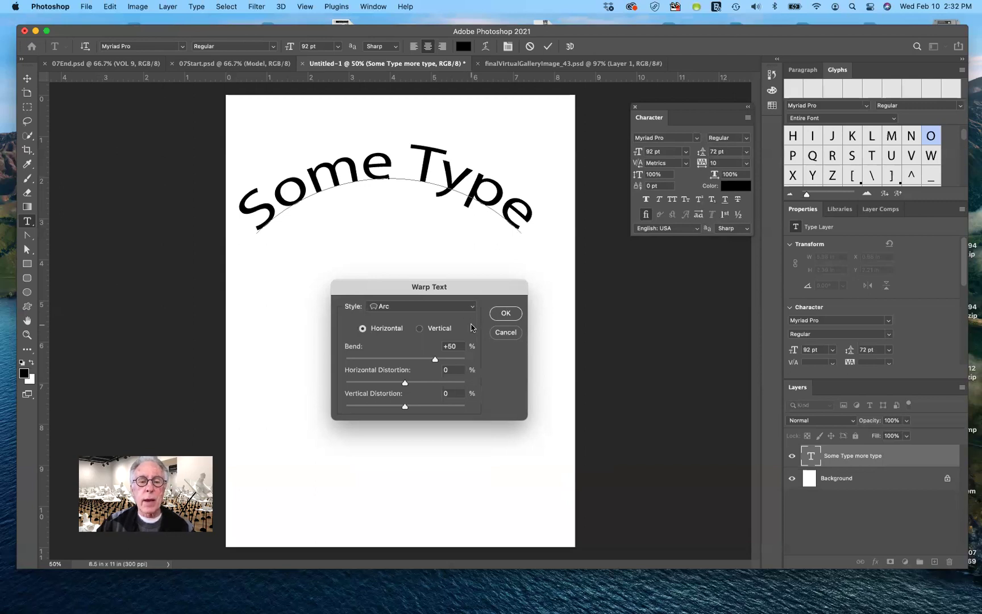
left_click(470, 309)
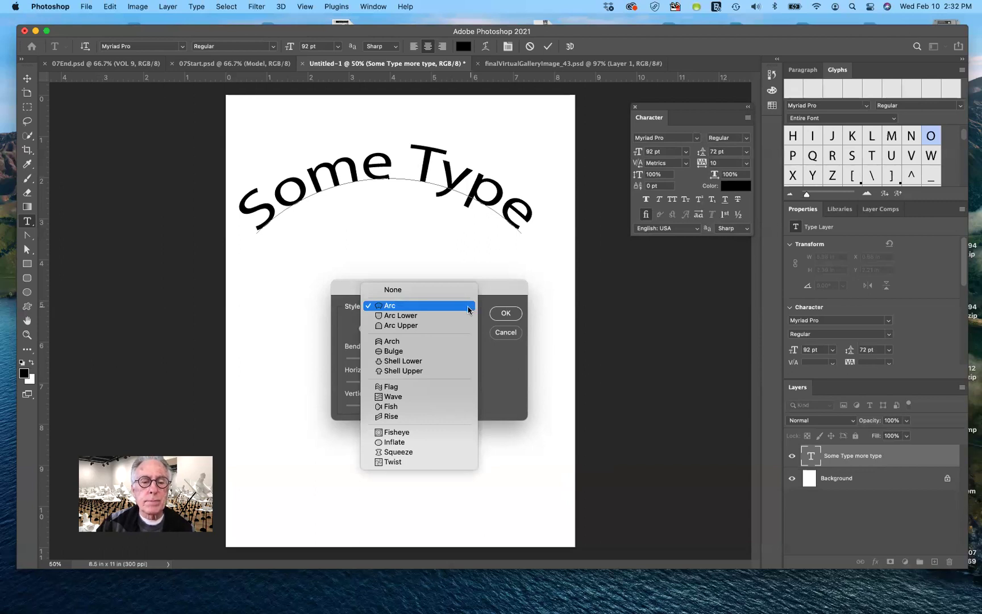
left_click(455, 326)
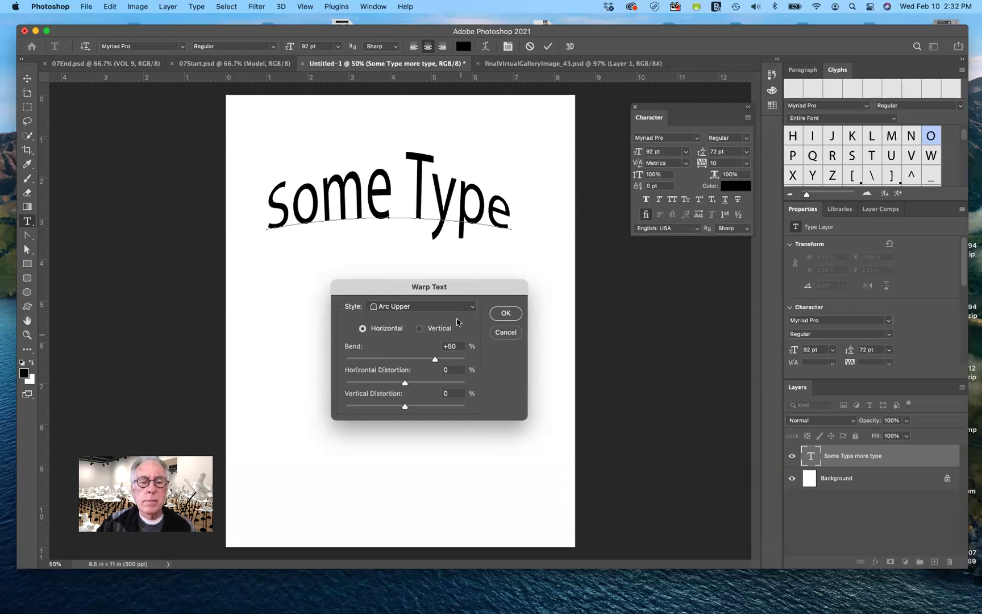
left_click(470, 310)
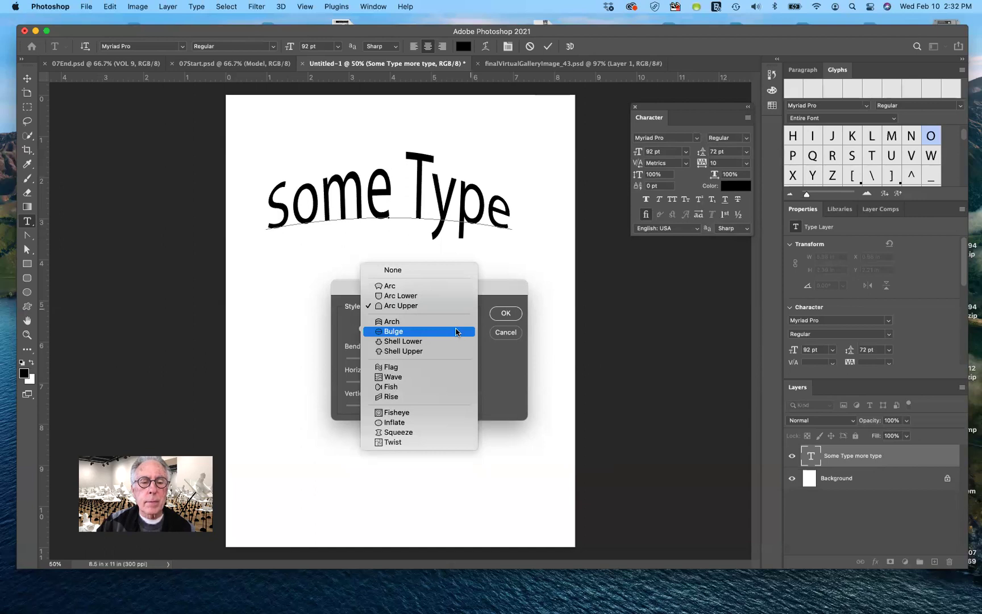
Try the Flag warp, adjusting its bend and horizontal distortion.
left_click(438, 367)
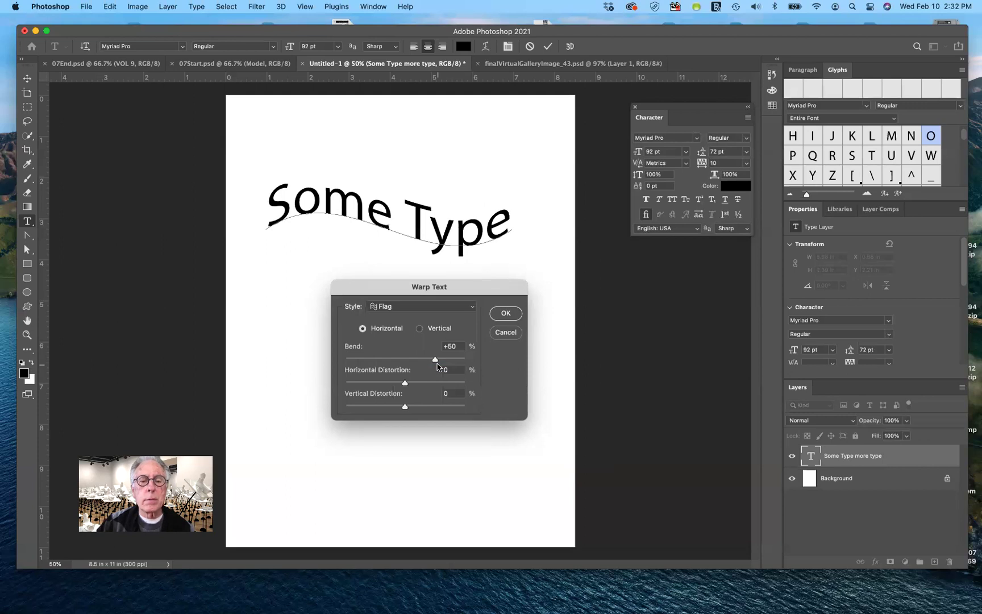
left_click_drag(447, 288, 468, 328)
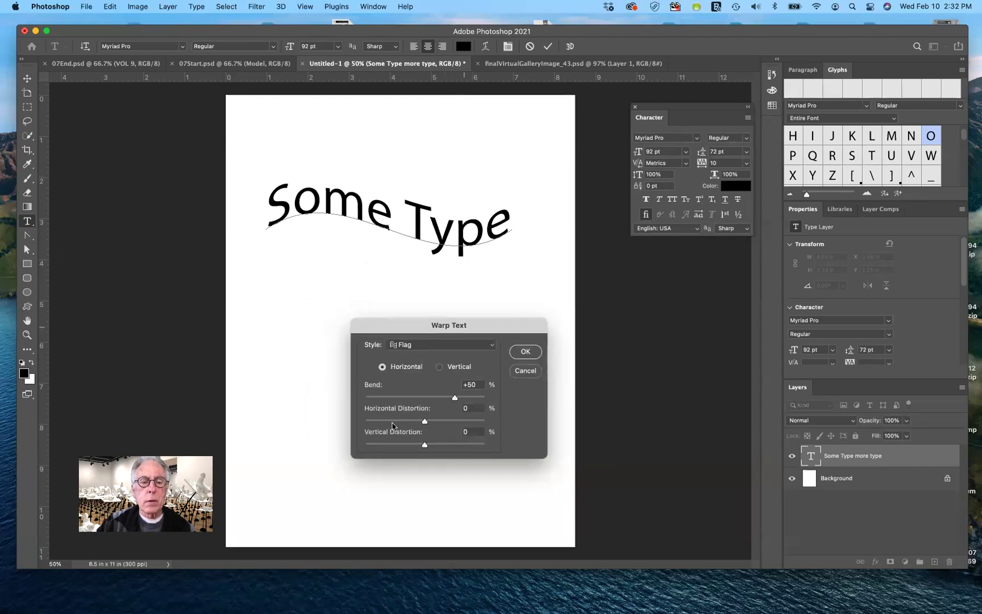
left_click_drag(455, 401, 455, 423)
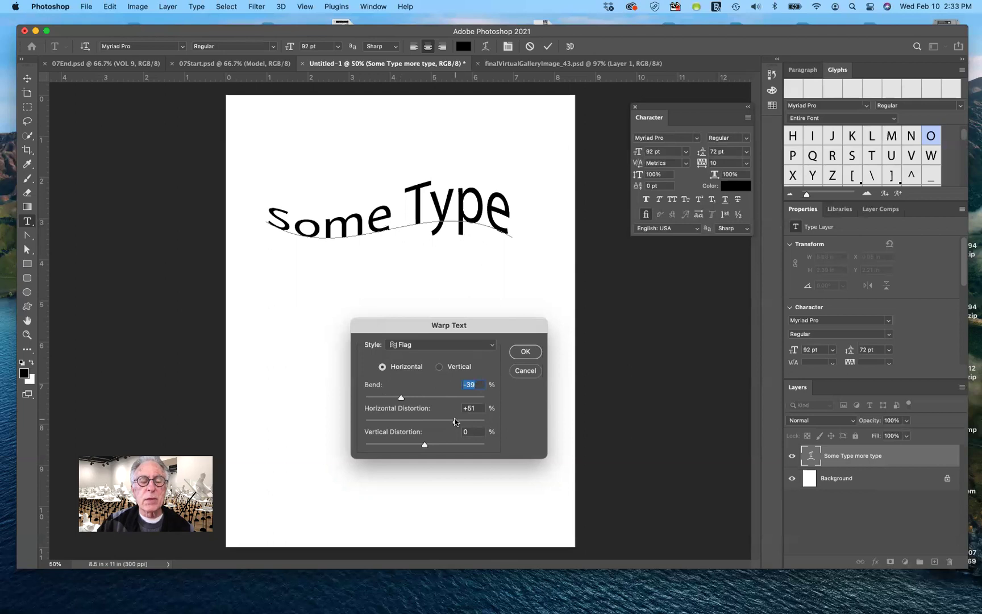
left_click_drag(454, 422, 454, 422)
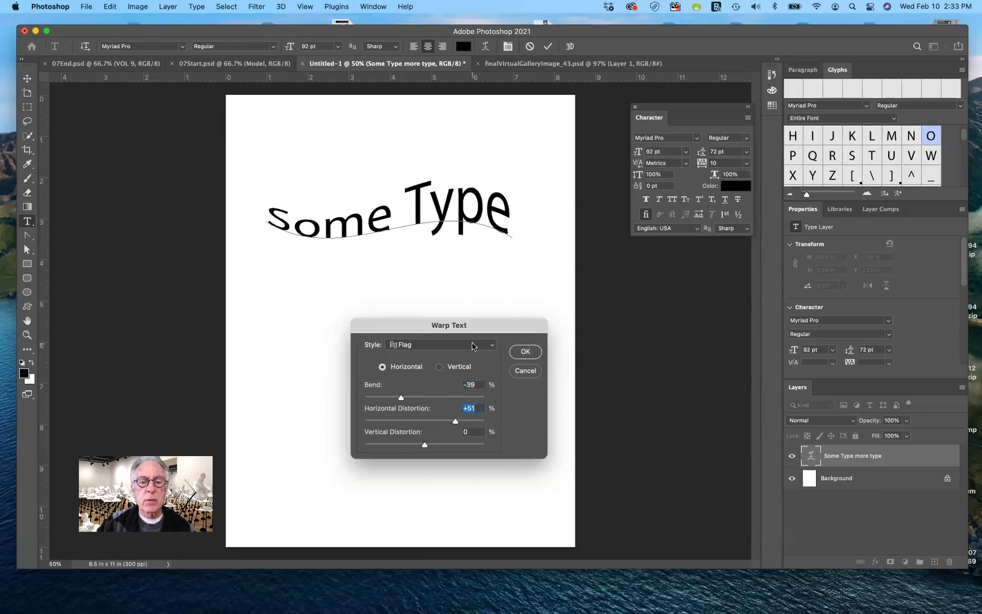
Switch to Shell Upper and reset bend and both distortions to 0.
left_click(472, 345)
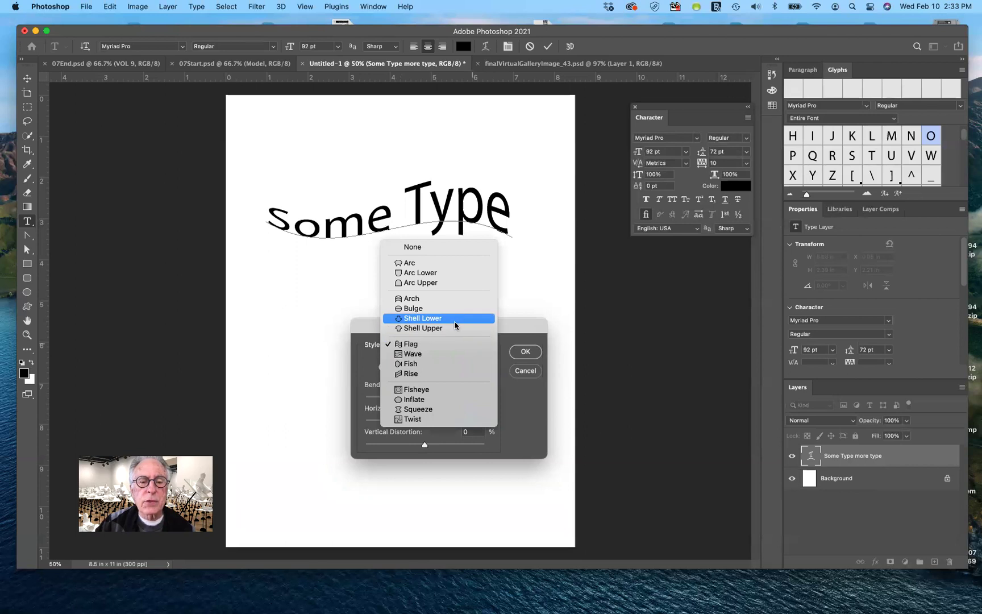
left_click(453, 329)
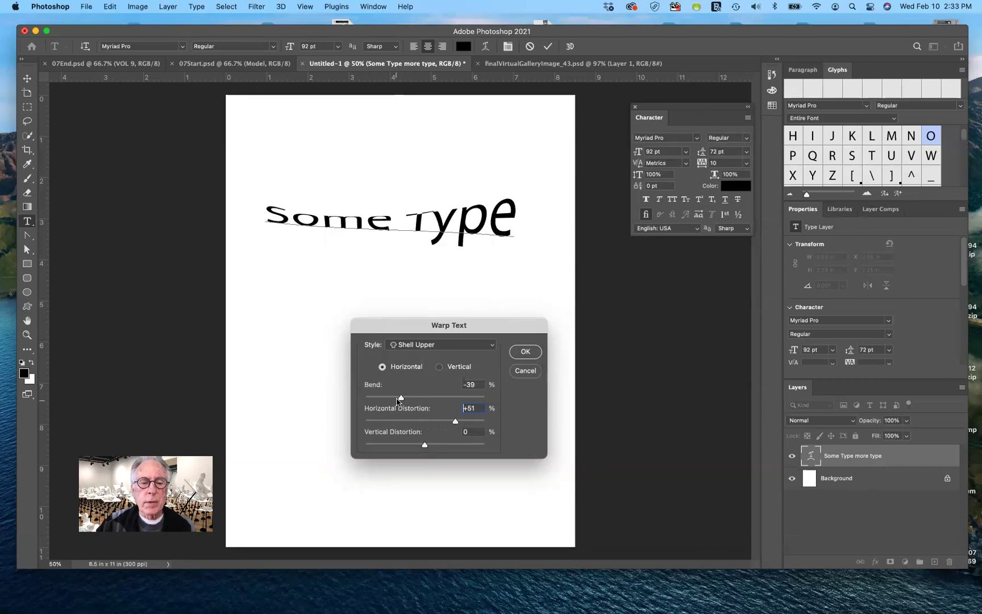
left_click_drag(401, 398, 442, 398)
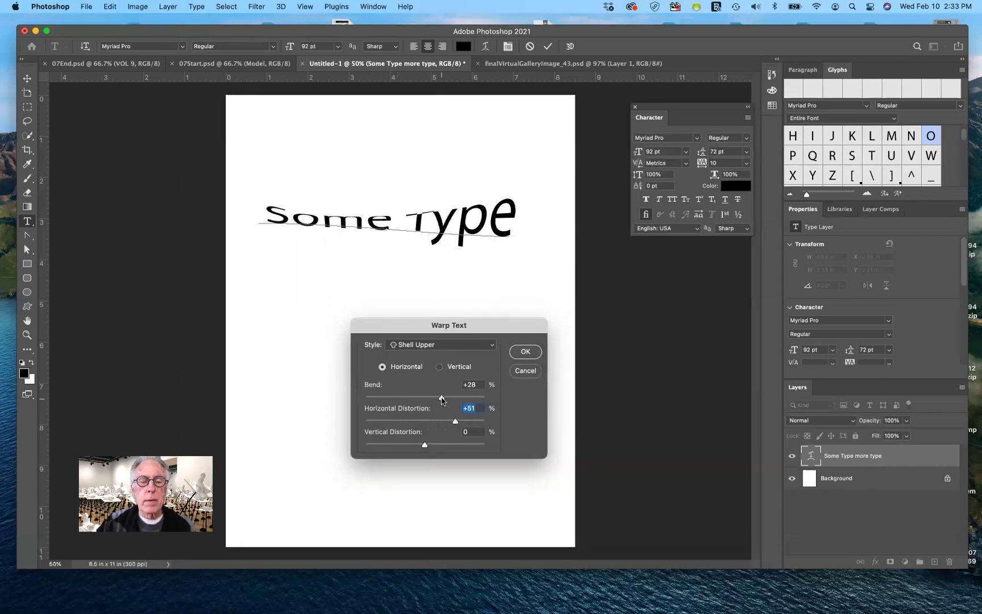
key("shift+Tab")
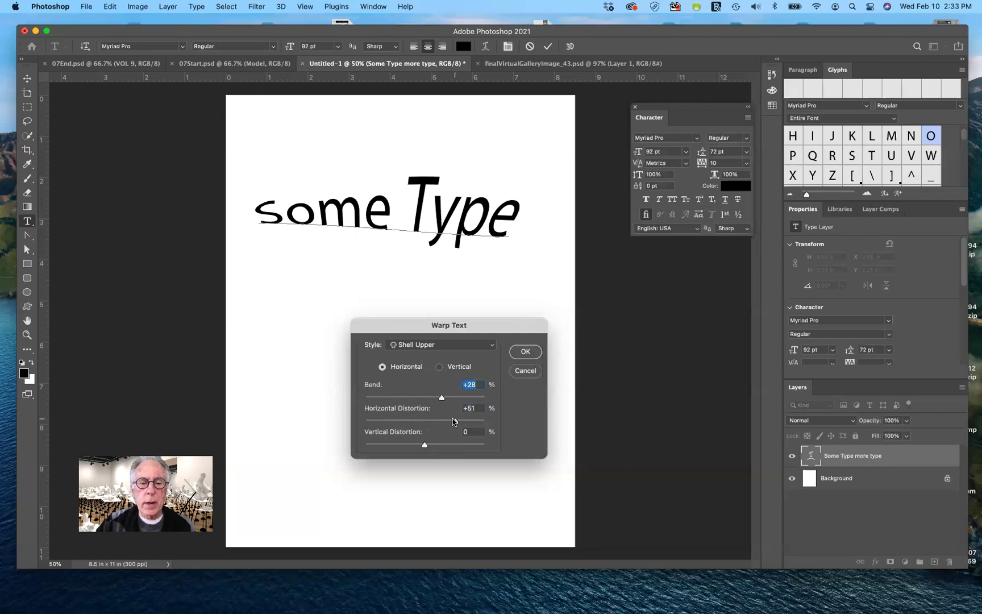
left_click_drag(455, 424, 424, 431)
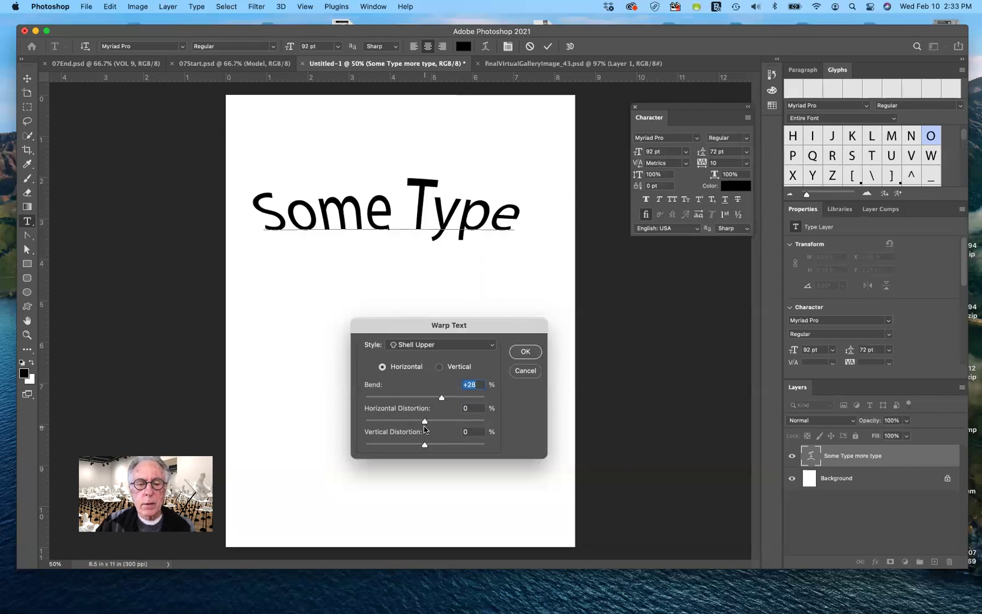
key("Tab")
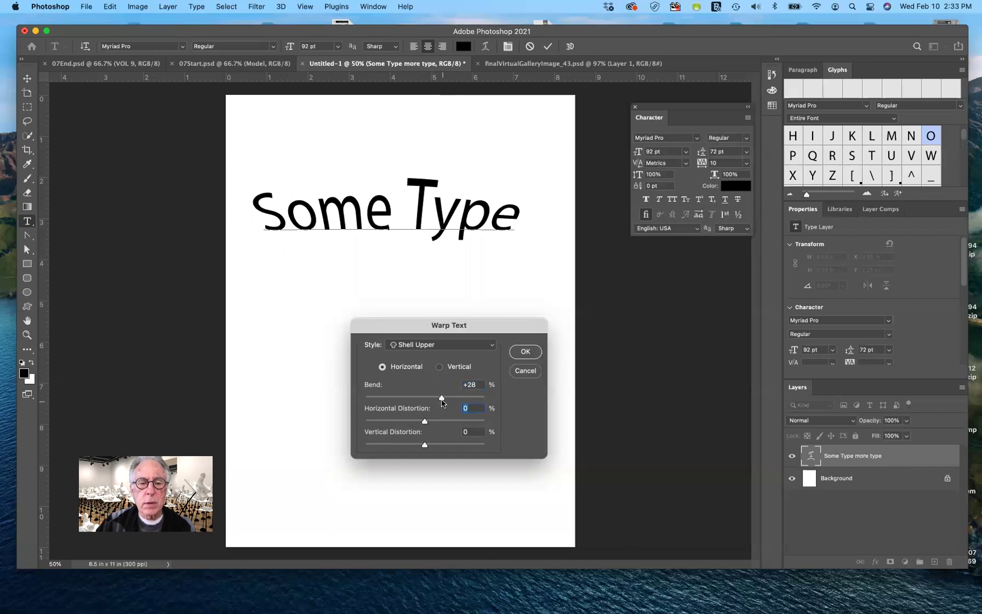
left_click_drag(449, 400, 424, 403)
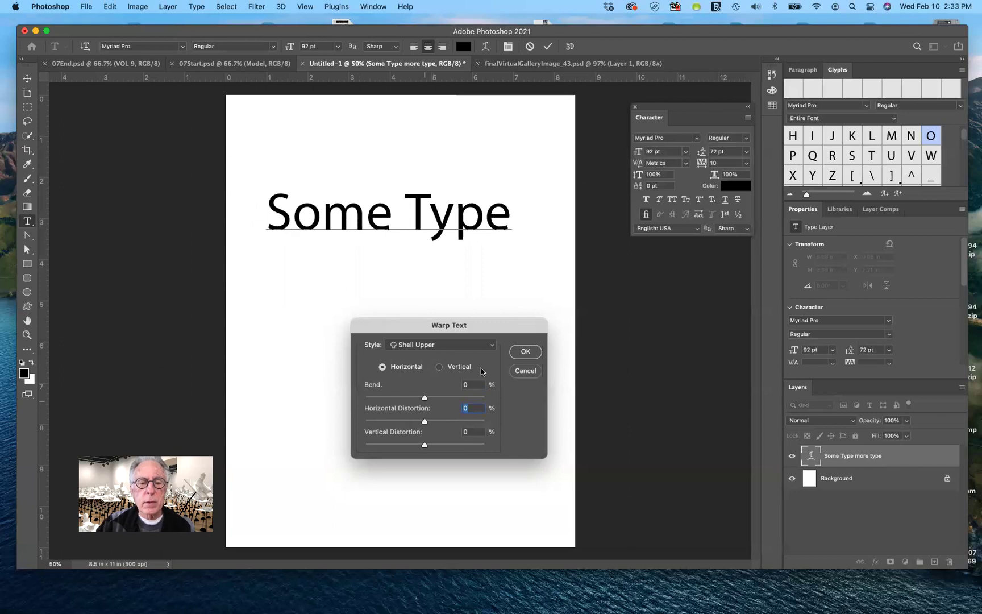
Commit an Arc Upper warp with +59% bend on the Some Type text.
left_click(489, 345)
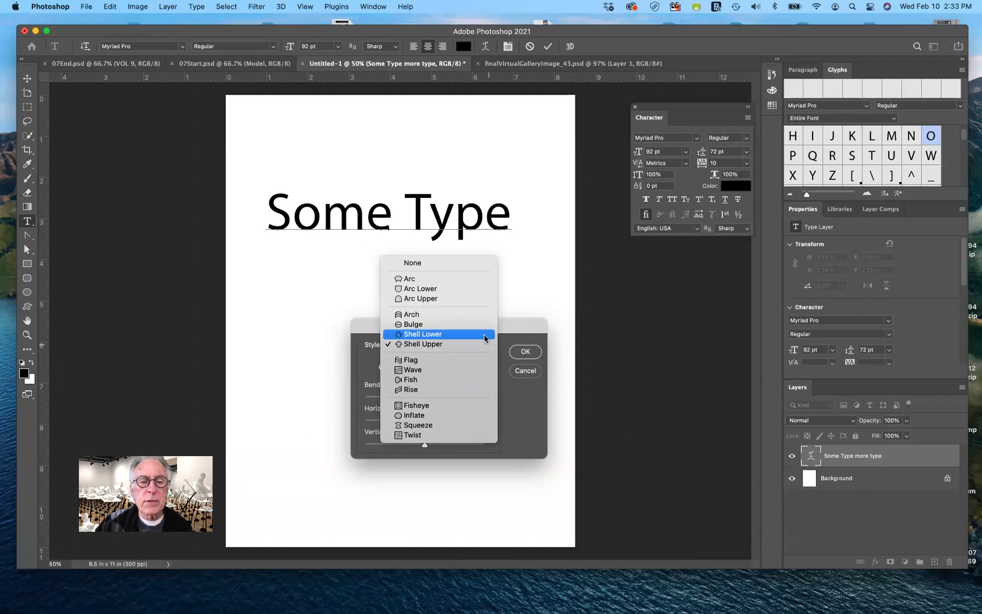
left_click(475, 299)
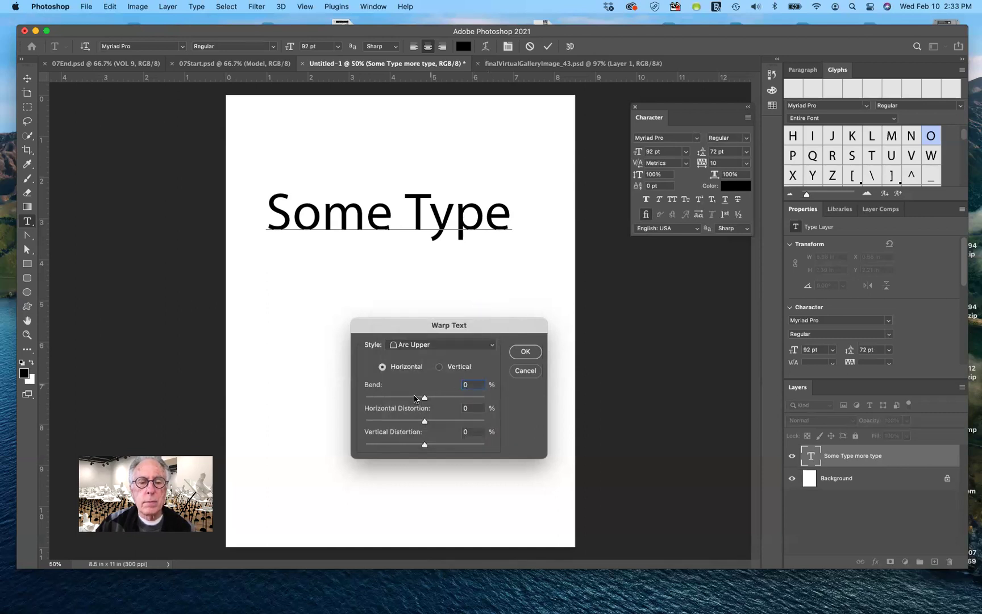
left_click_drag(425, 398, 460, 399)
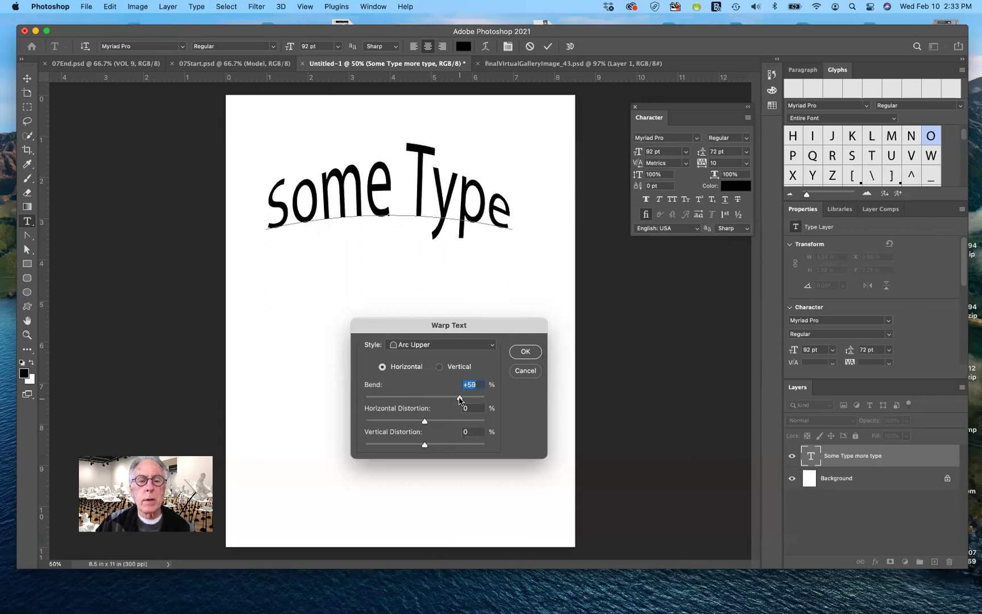
left_click(526, 352)
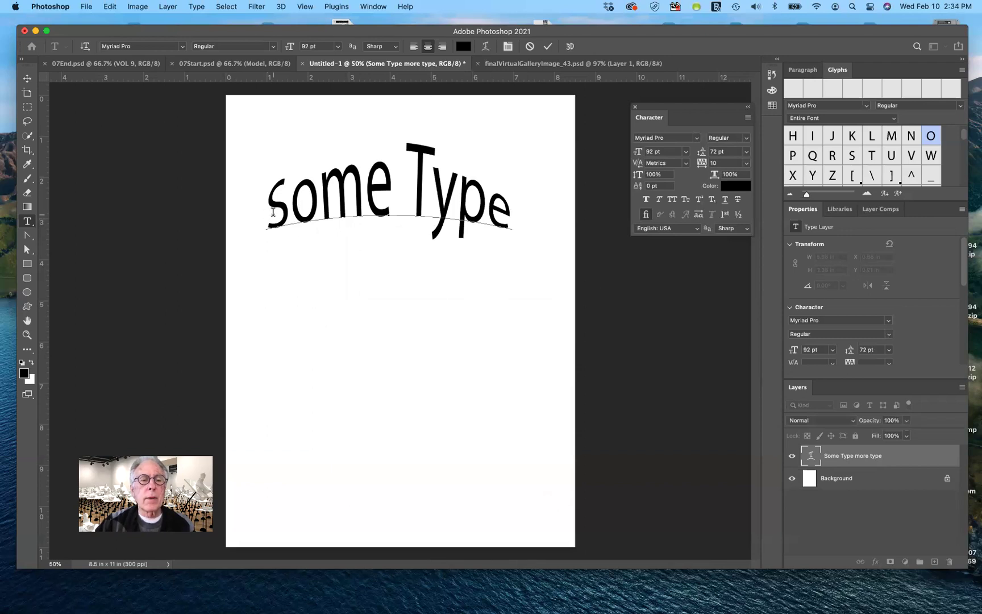
Replace the arched Some Type wording with the person's full name.
left_click_drag(268, 214, 507, 255)
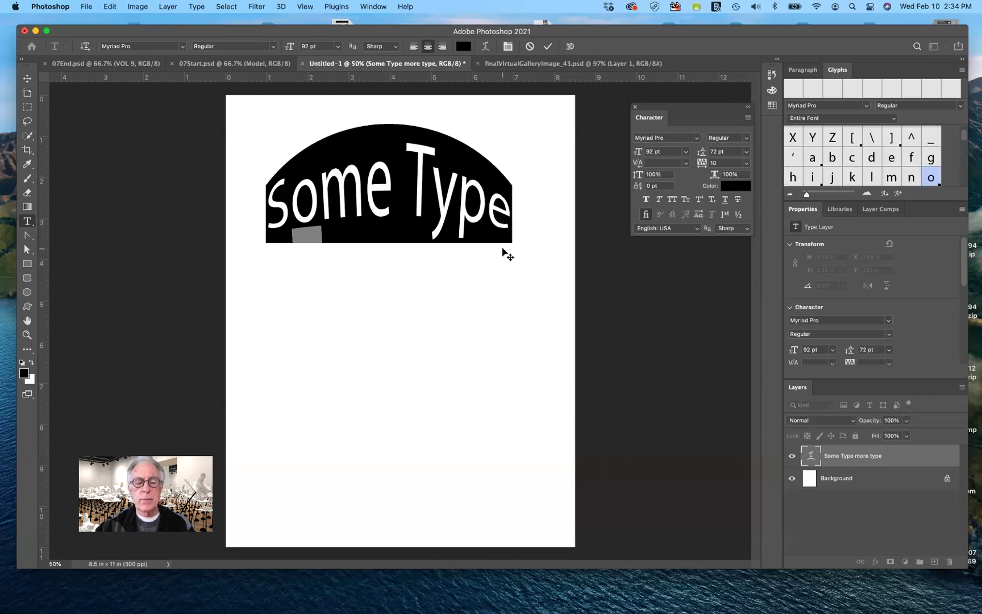
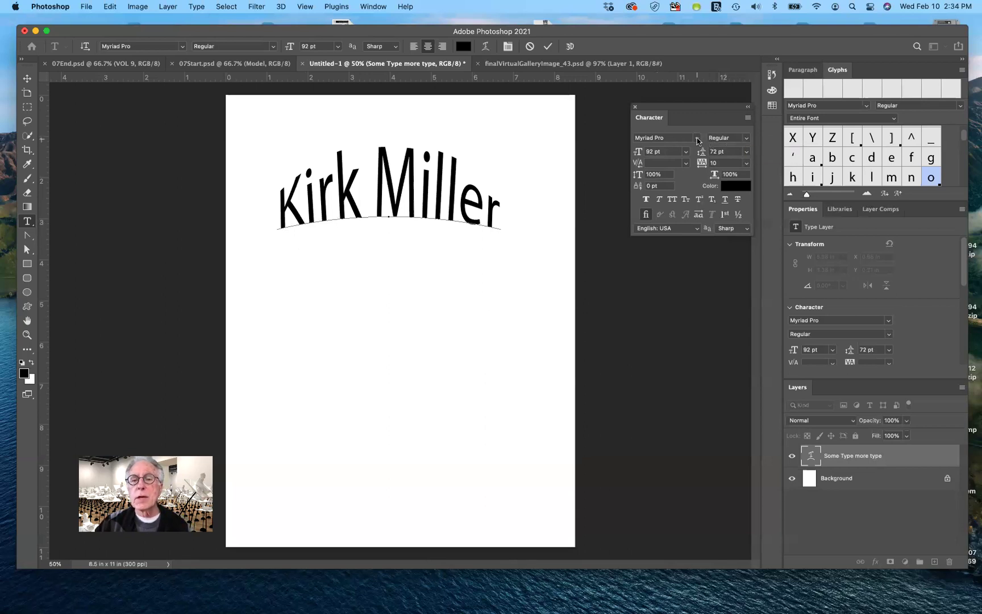
key("Home")
Set the arched name to Blackmoor LET, found under All Classes, and commit the edit.
left_click_drag(408, 206, 504, 213)
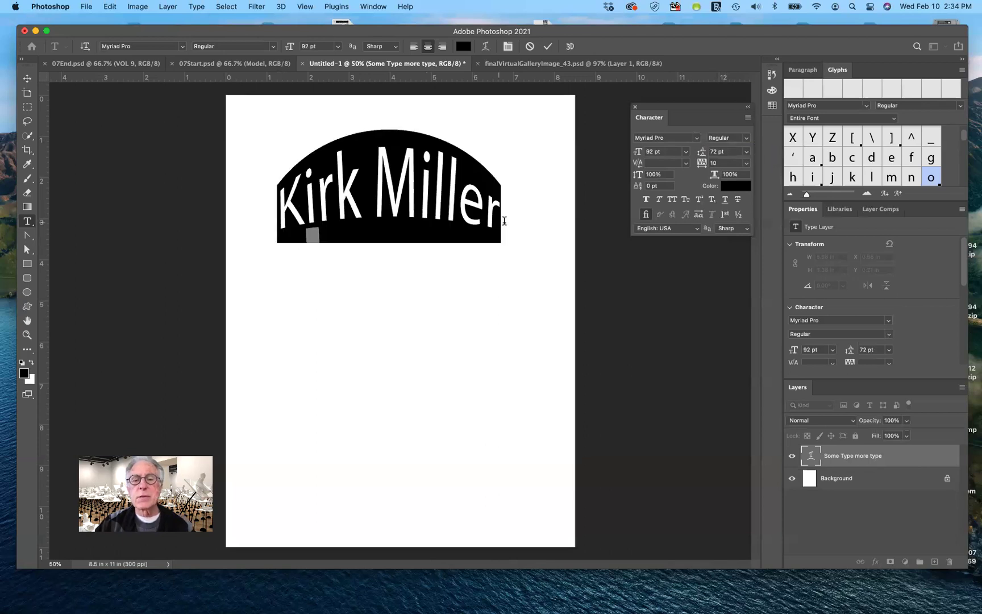
left_click(696, 138)
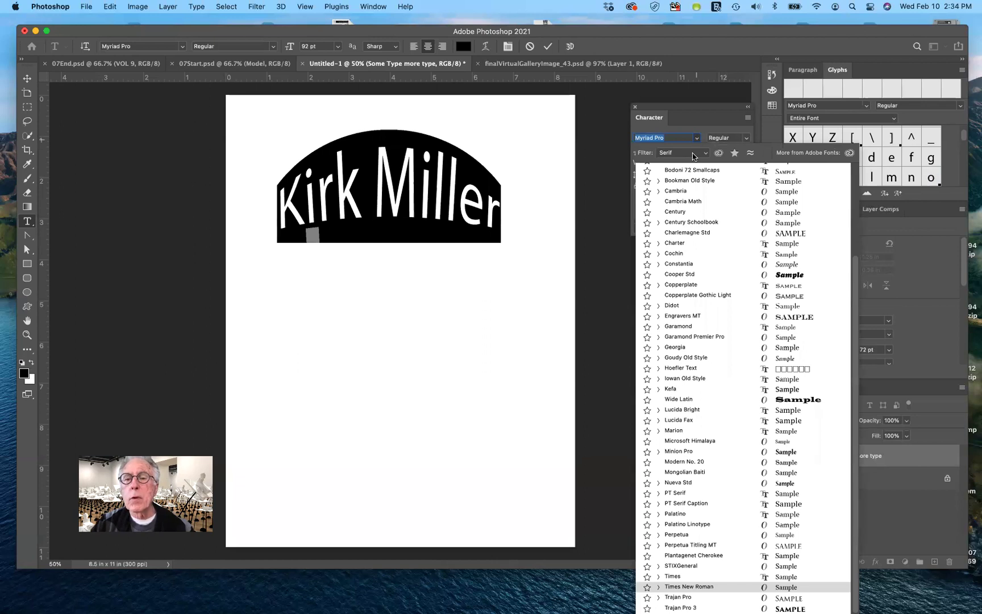
left_click(693, 155)
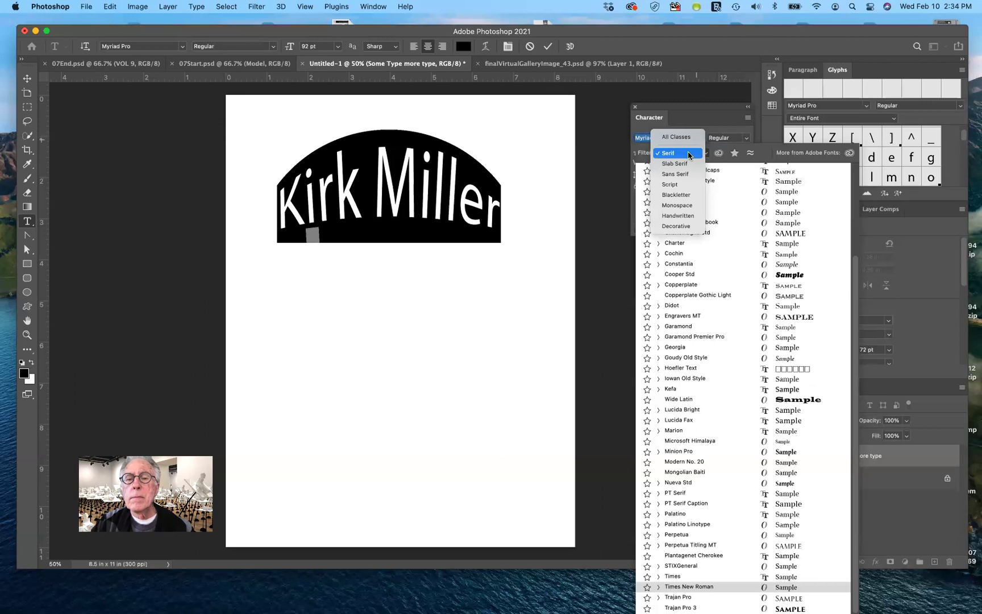
left_click(676, 137)
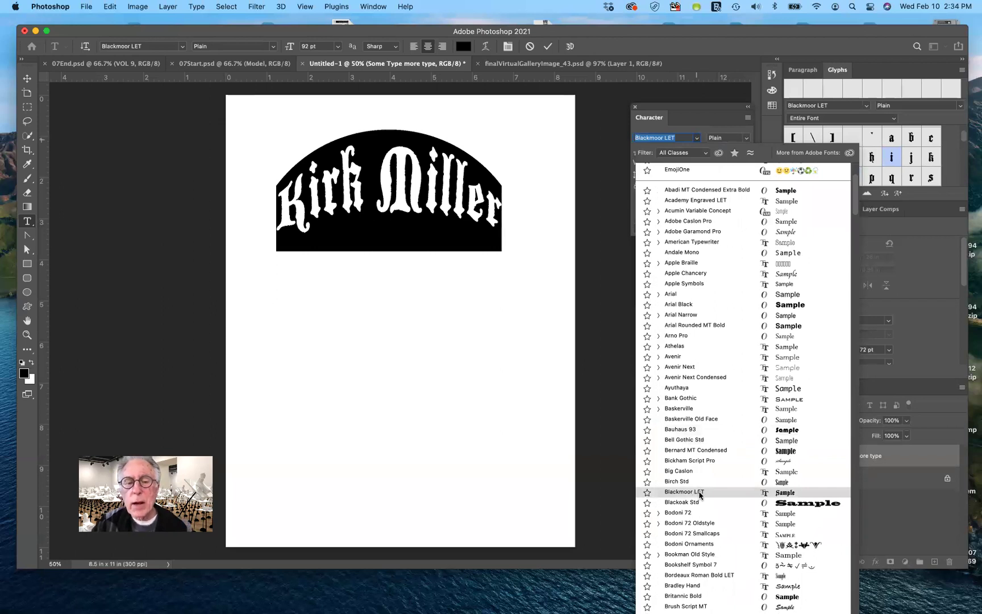
left_click(700, 494)
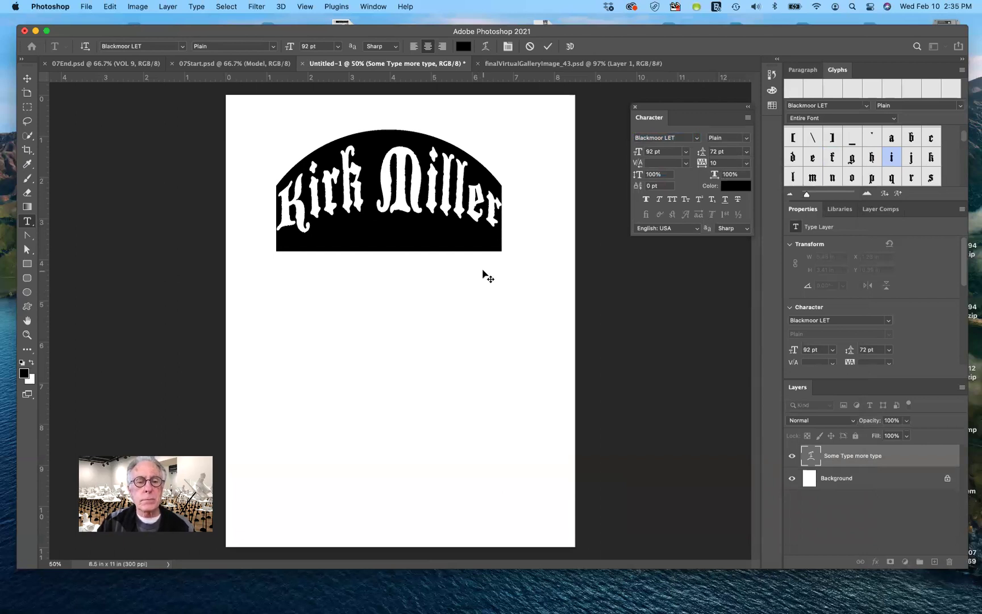
left_click(462, 194)
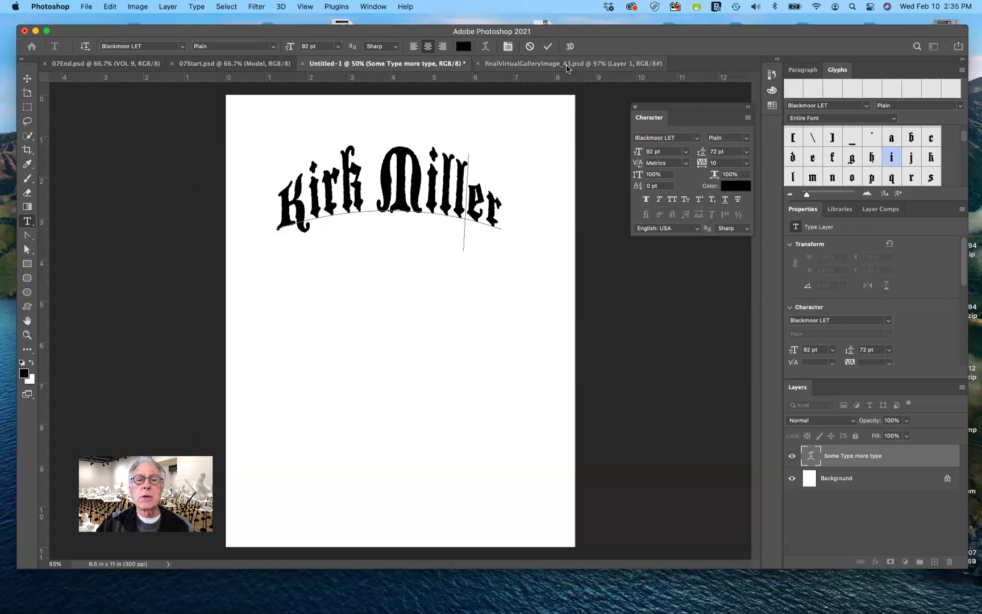
left_click(548, 46)
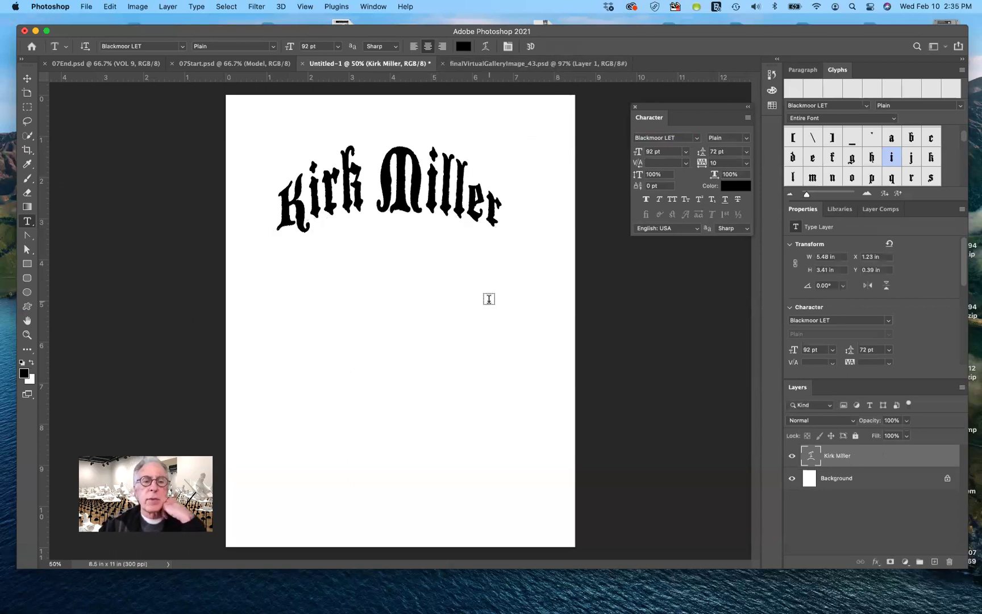
left_click(130, 64)
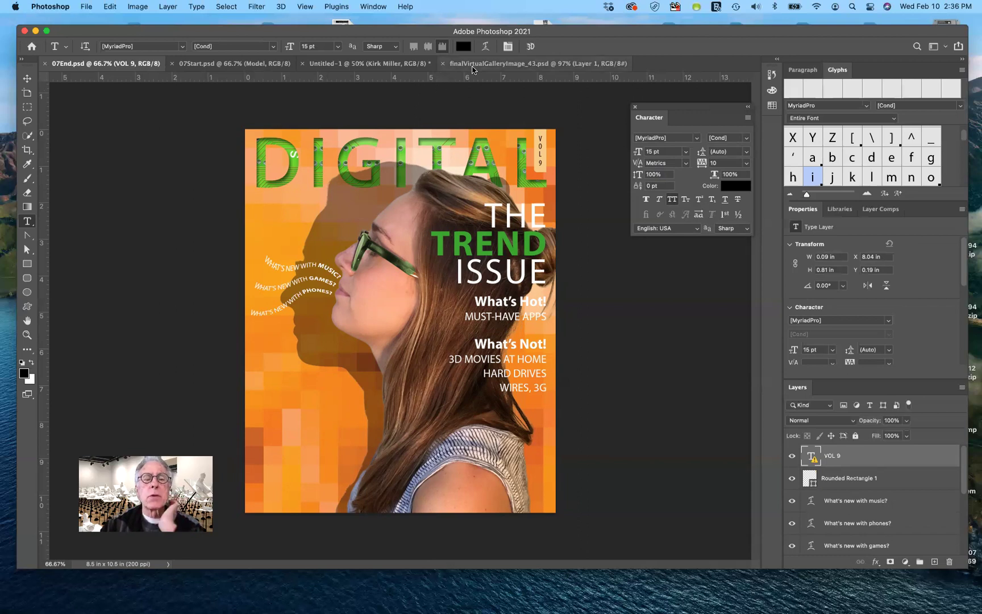
left_click(390, 63)
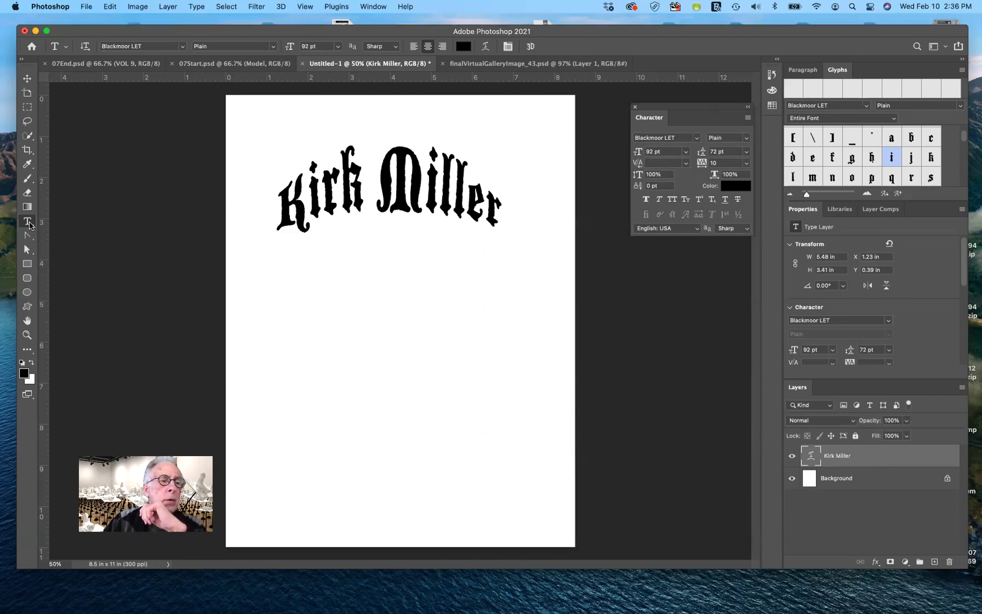
Select the standard Pen Tool and set it to Path mode.
right_click(30, 225)
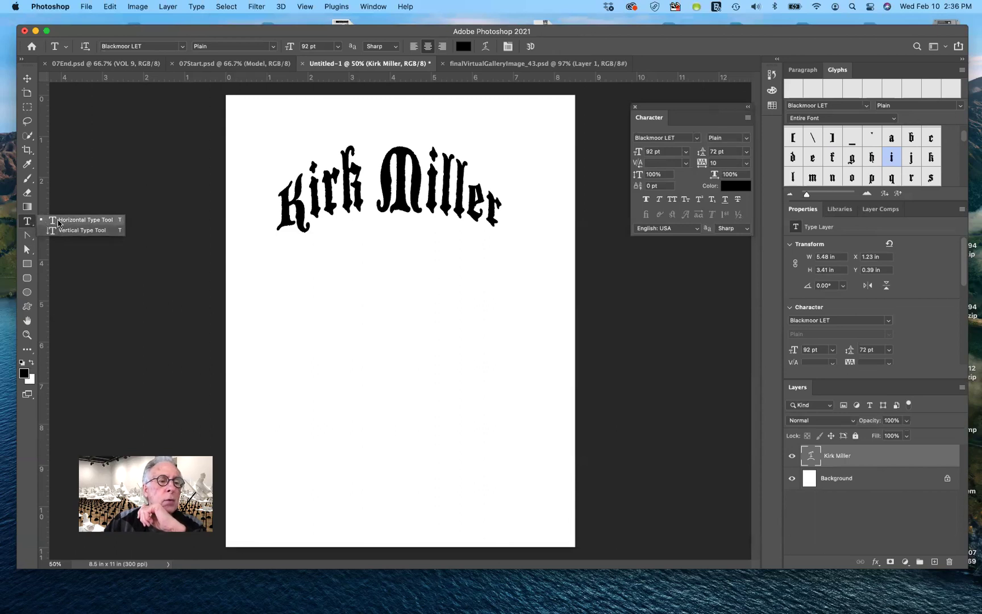
left_click(27, 222)
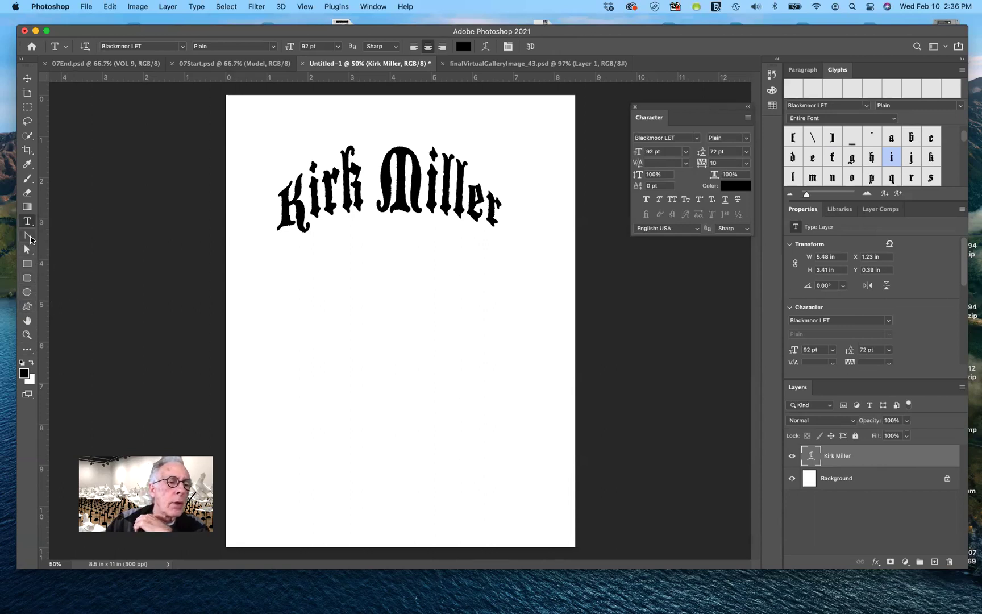
left_click(29, 235)
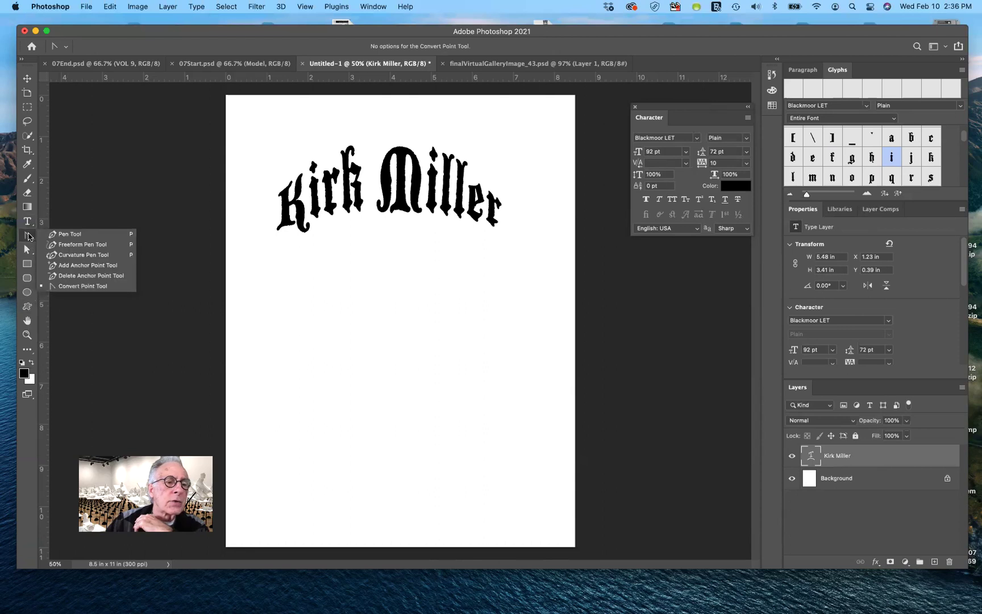
left_click(71, 236)
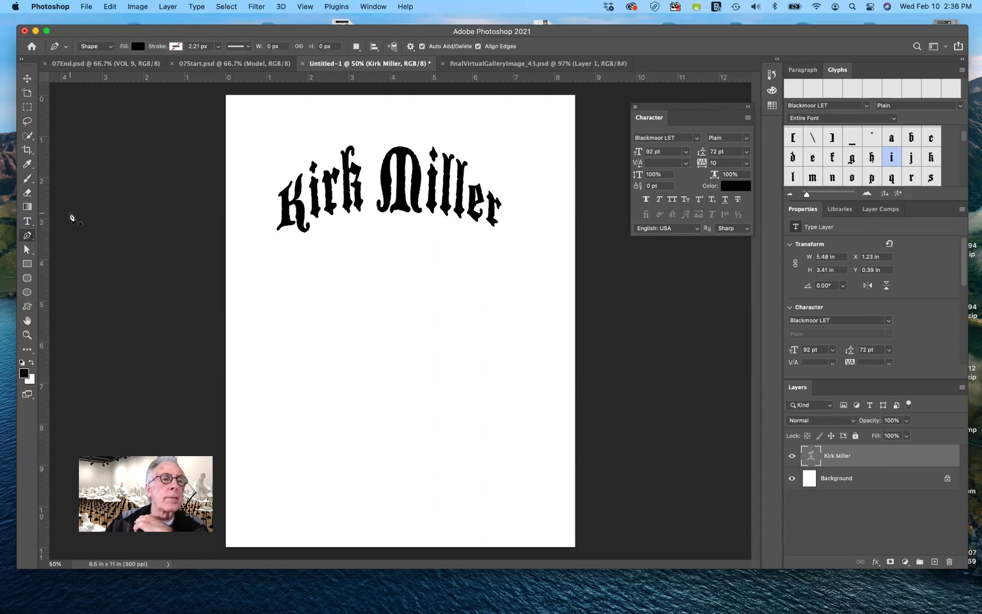
left_click(111, 49)
left_click(91, 54)
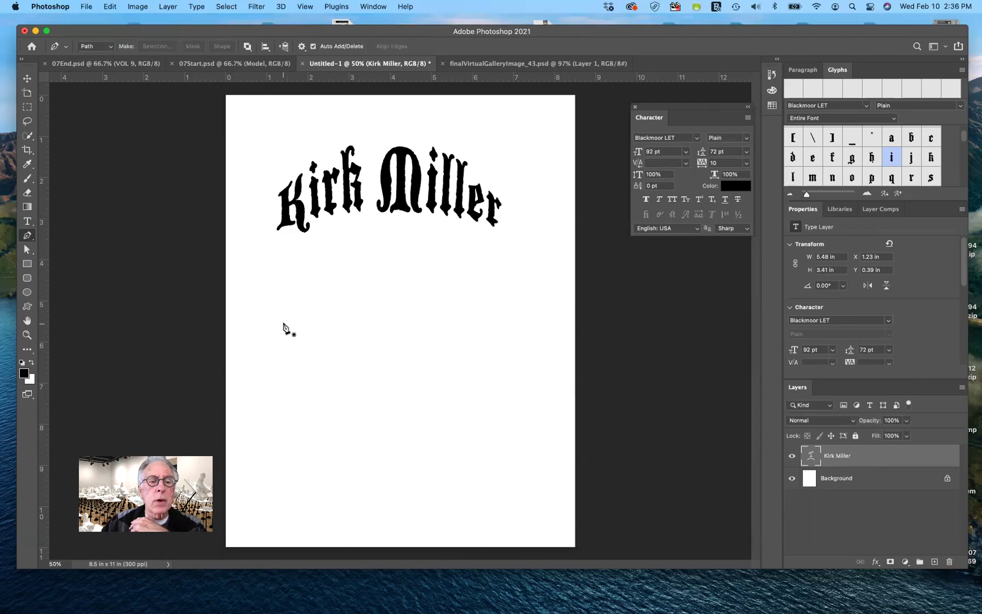
Draw a three-point wavy curve path below the arched name heading.
left_click_drag(284, 323, 282, 307)
left_click_drag(358, 285, 386, 299)
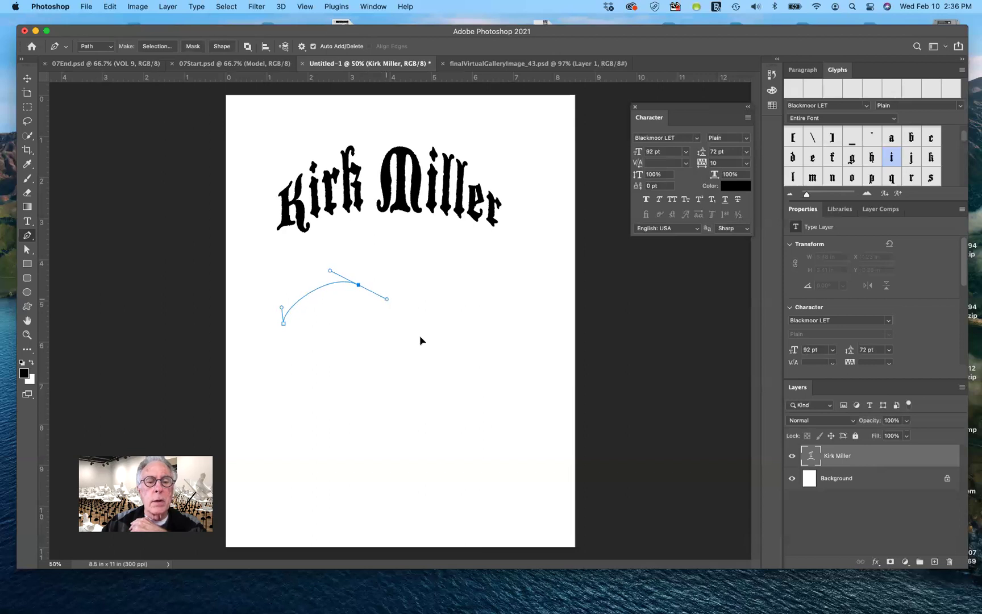
left_click_drag(432, 343, 467, 348)
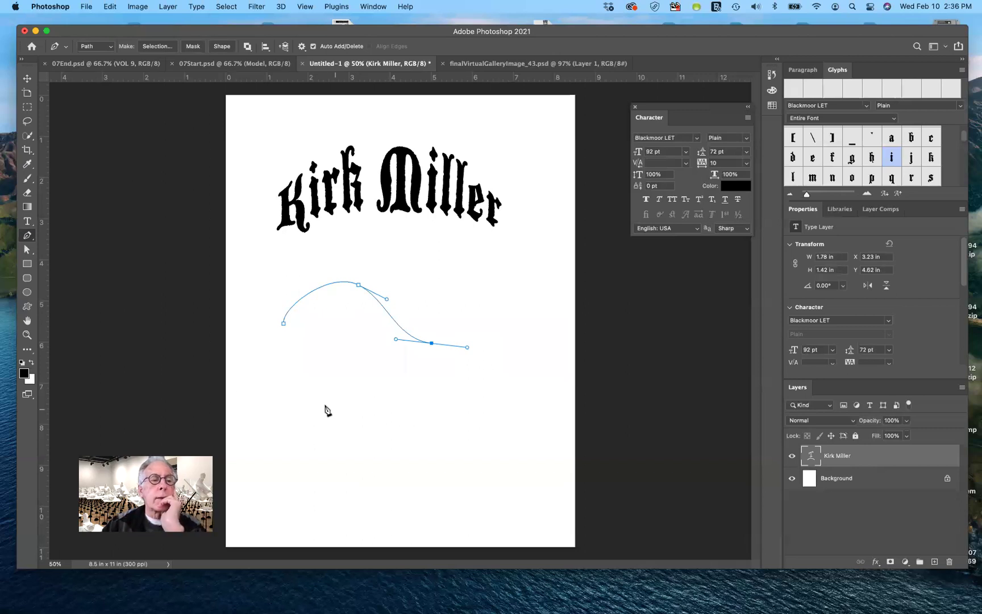
left_click(27, 221)
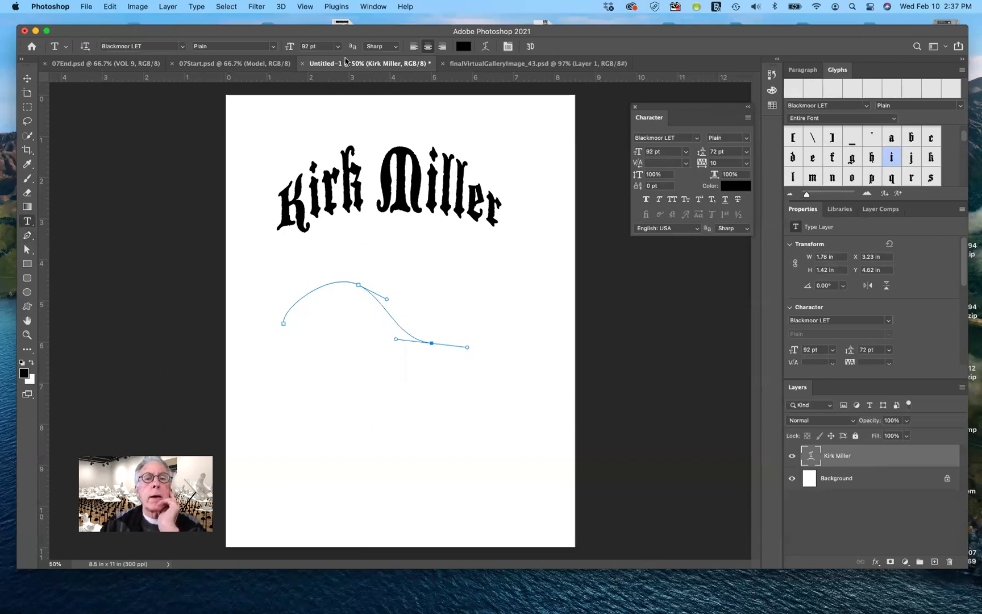
Keep the heading centre-aligned, make Background active, and start type on the wavy curve.
left_click(413, 47)
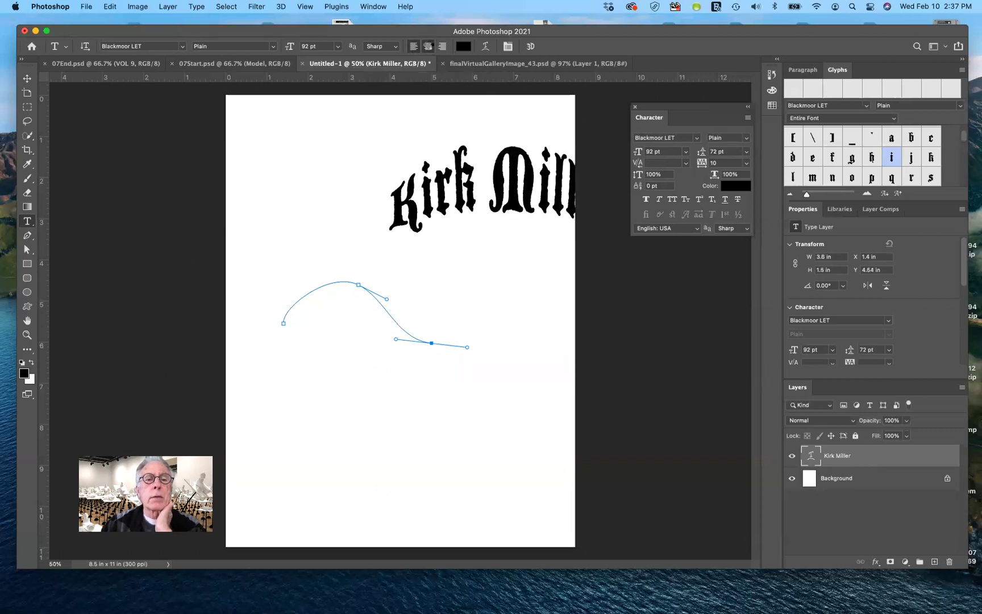
left_click(427, 47)
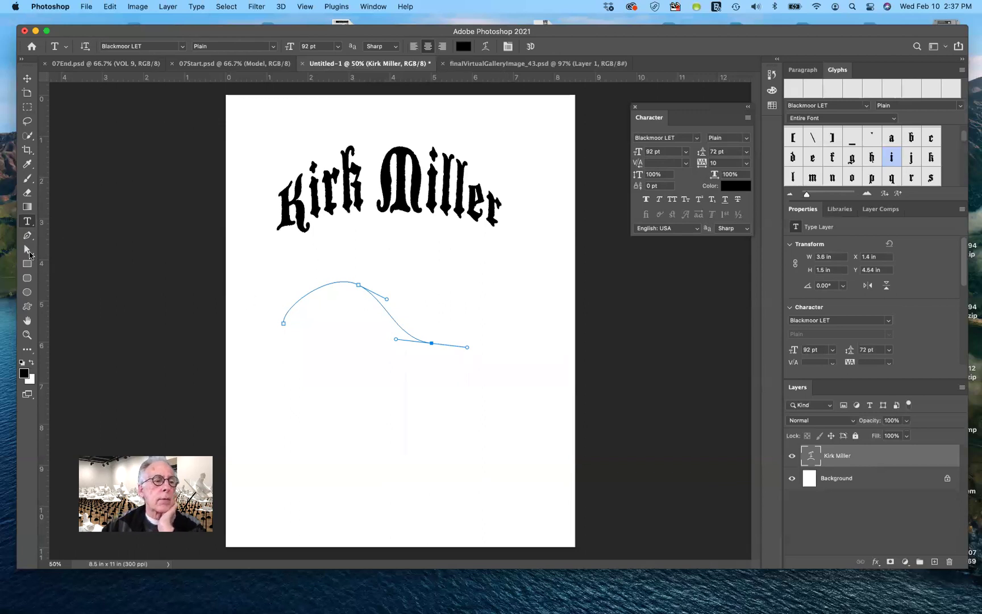
left_click(27, 250)
left_click(271, 367)
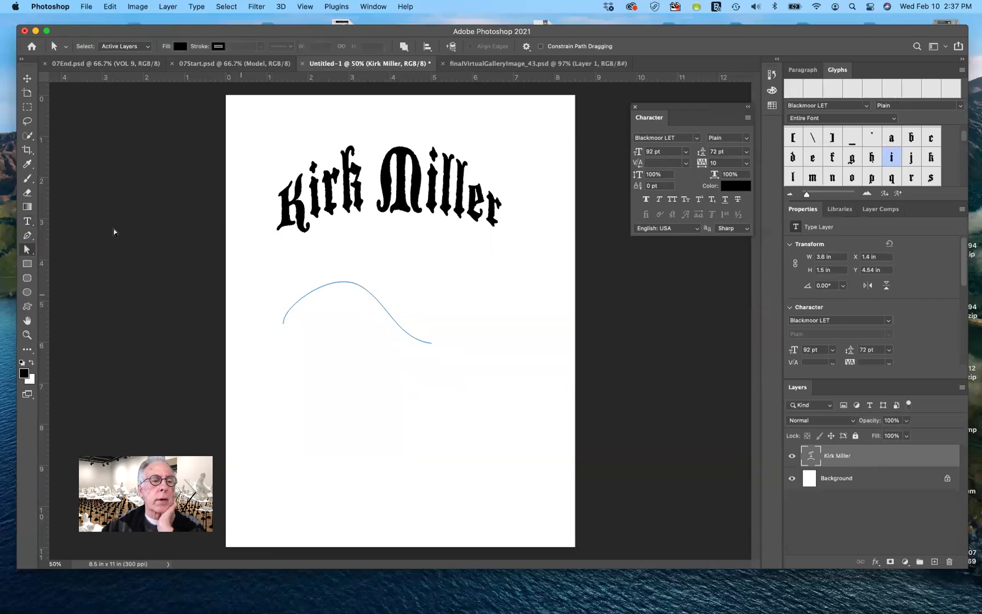
left_click(27, 221)
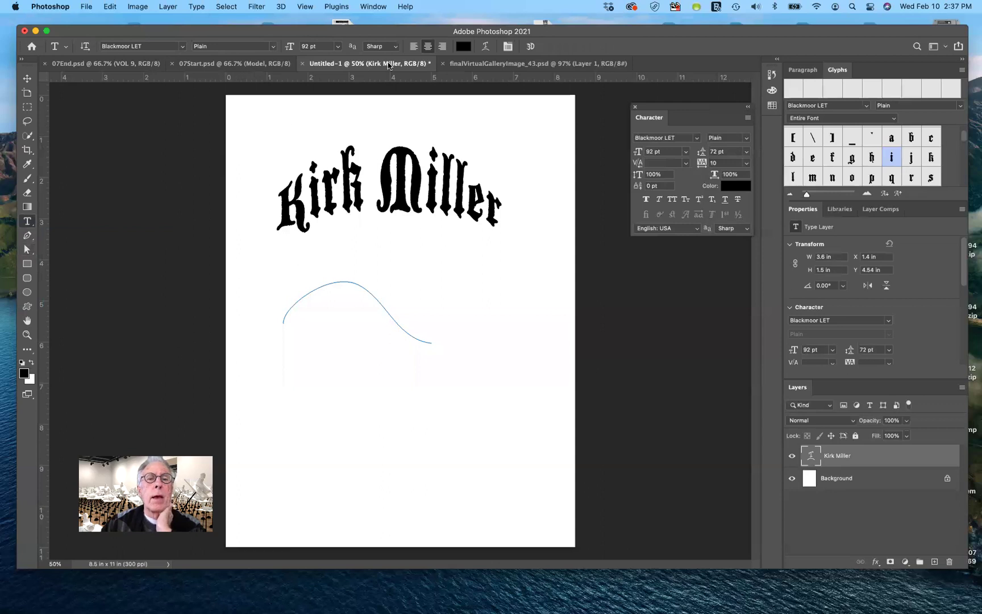
left_click(414, 47)
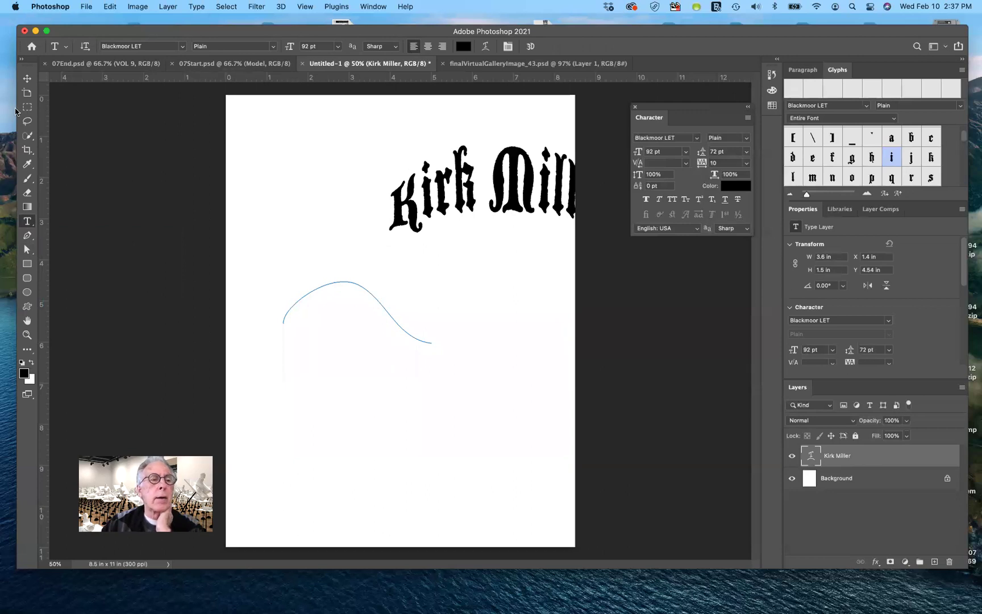
left_click(428, 47)
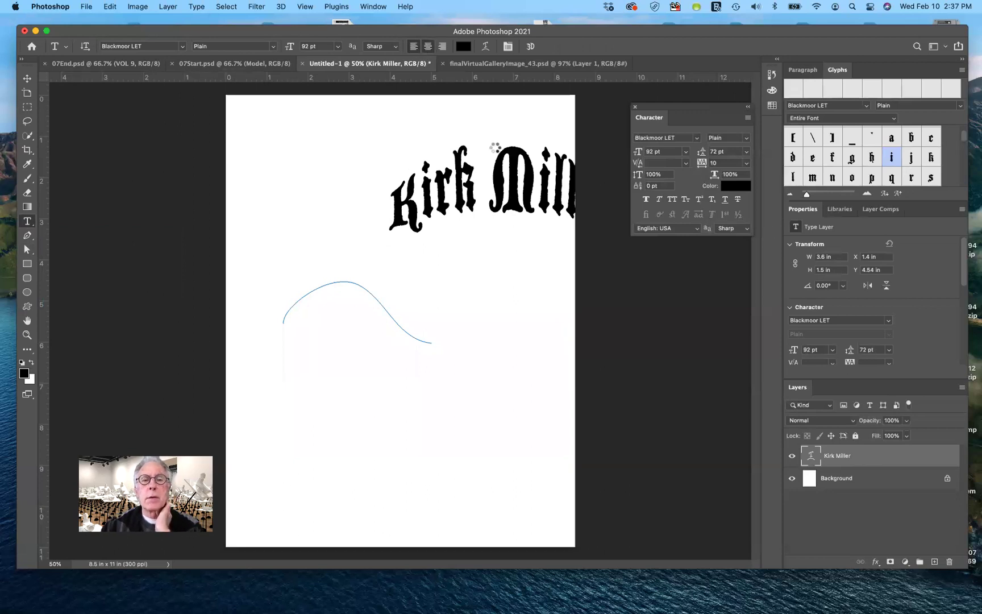
left_click(822, 480)
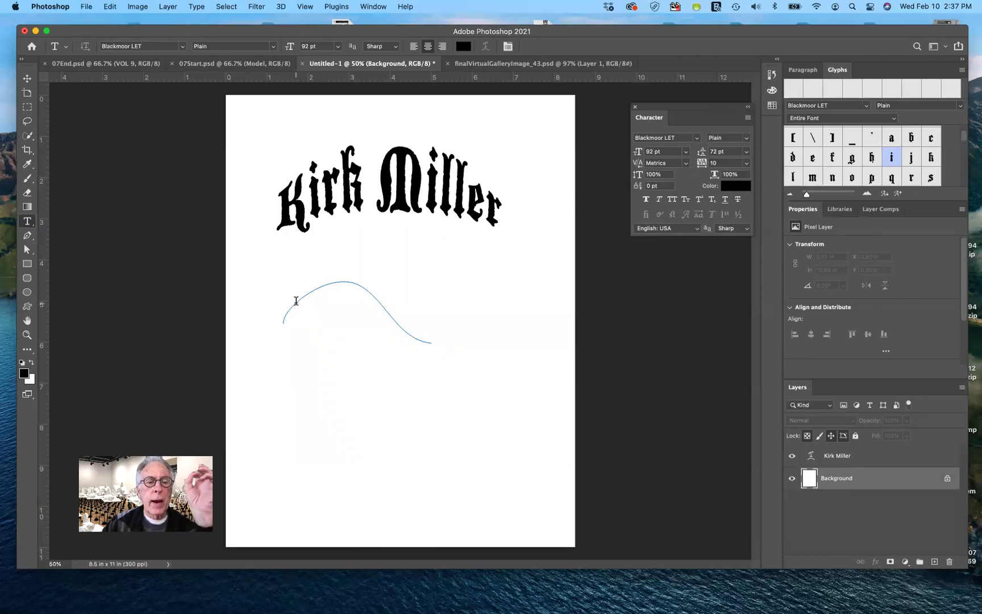
left_click(295, 300)
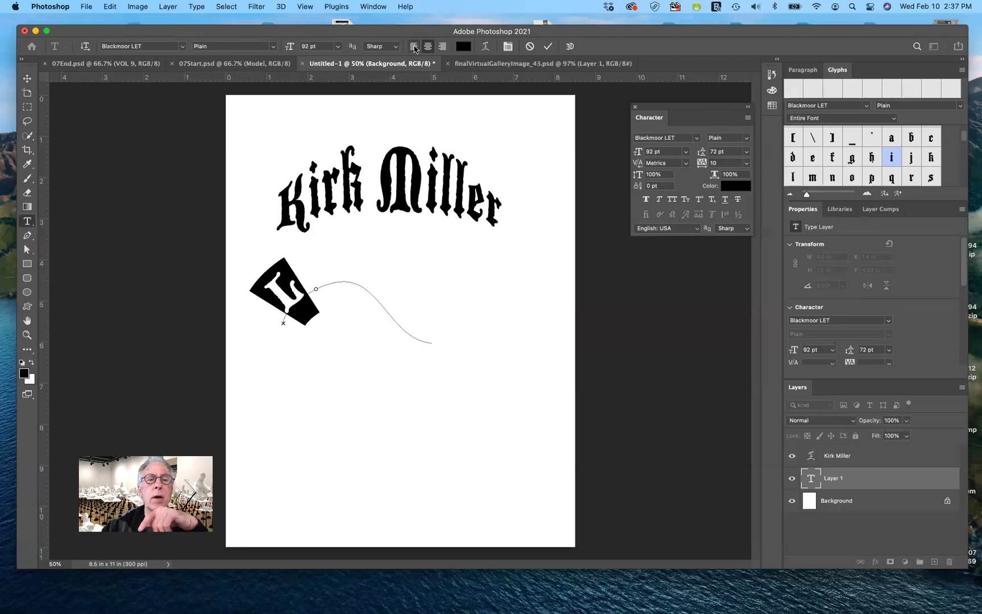
Type the name's first two letters left-aligned on the curve and commit the layer.
left_click(414, 48)
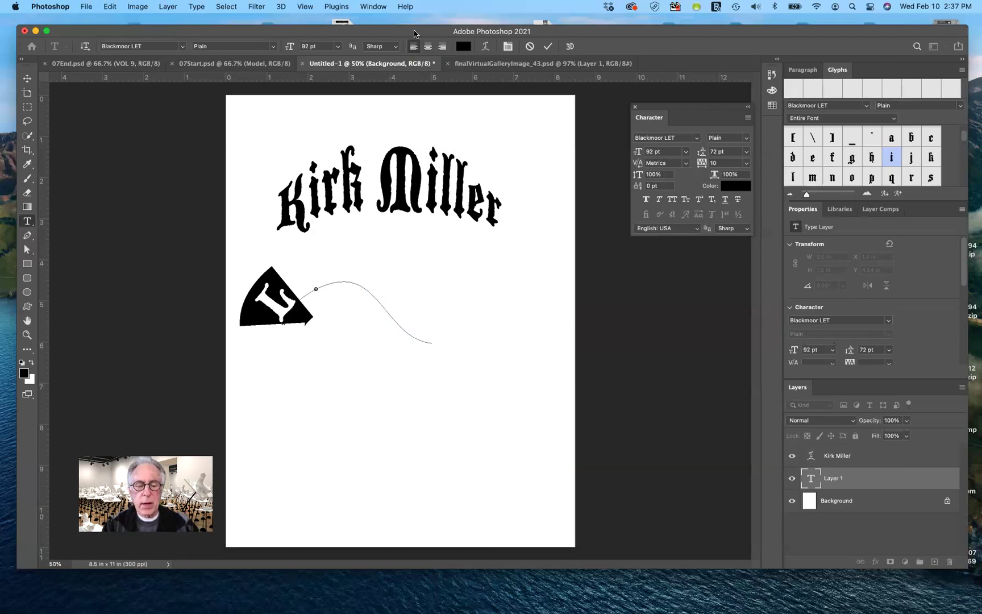
type("Ki")
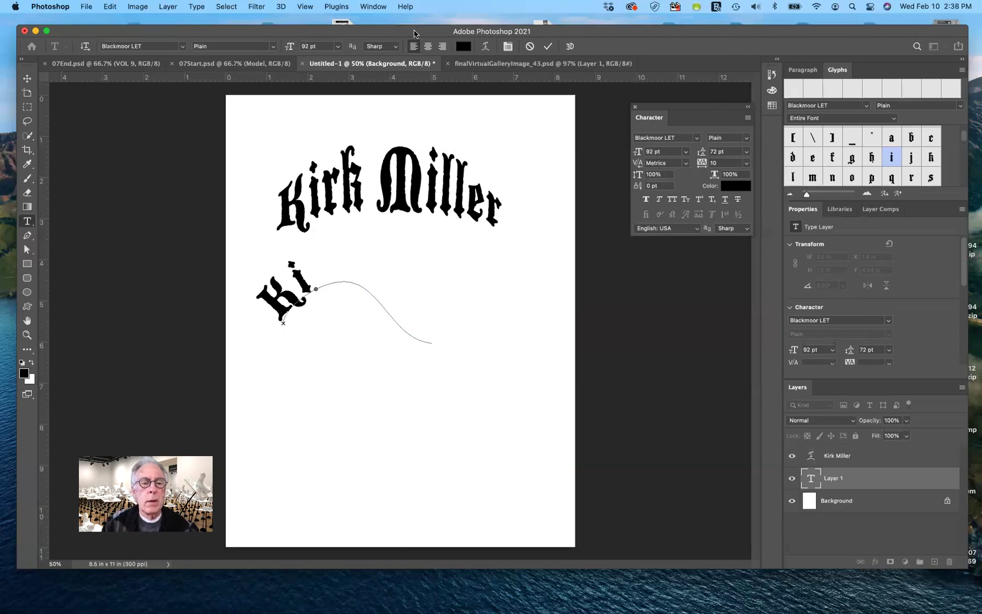
left_click(27, 221)
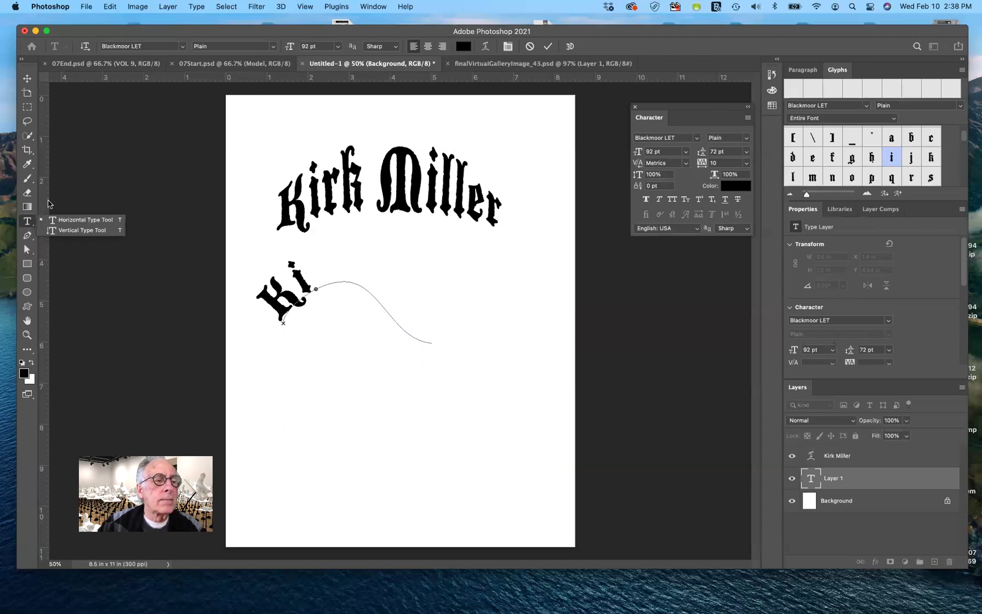
left_click(29, 250)
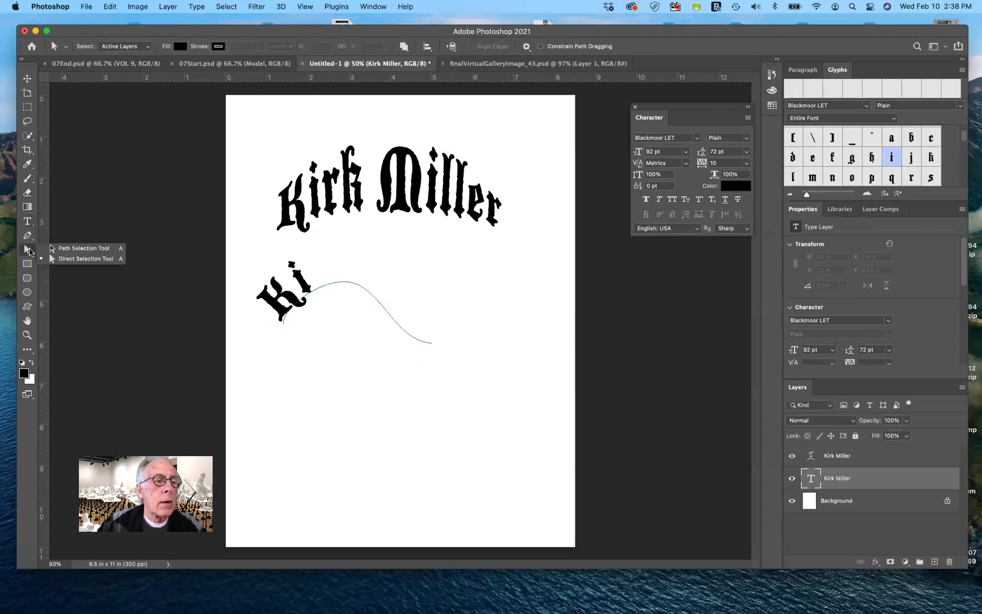
Slide the path text along the curve so the first name sits upright over the hump.
left_click(53, 250)
mouse_move(311, 287)
left_mouse_down()
mouse_move(362, 287)
mouse_move(410, 334)
mouse_move(380, 321)
mouse_move(372, 301)
mouse_move(398, 327)
mouse_move(392, 317)
mouse_move(376, 325)
mouse_move(375, 350)
mouse_move(402, 355)
mouse_move(385, 341)
mouse_move(398, 309)
mouse_move(390, 314)
mouse_move(426, 334)
left_mouse_up()
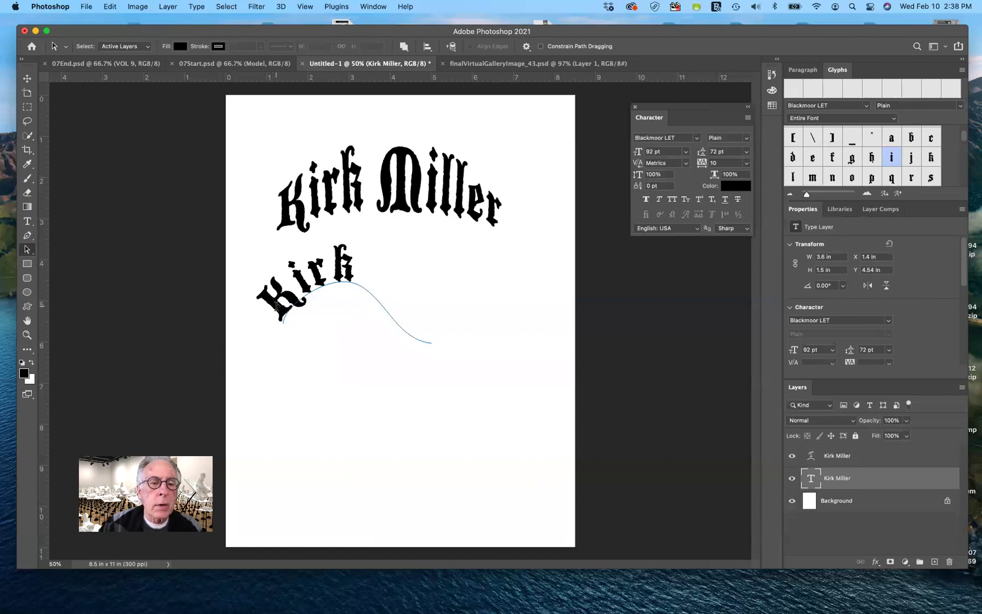
mouse_move(279, 304)
left_mouse_down()
mouse_move(315, 292)
mouse_move(296, 283)
mouse_move(258, 294)
mouse_move(324, 292)
mouse_move(325, 277)
mouse_move(276, 287)
left_mouse_up()
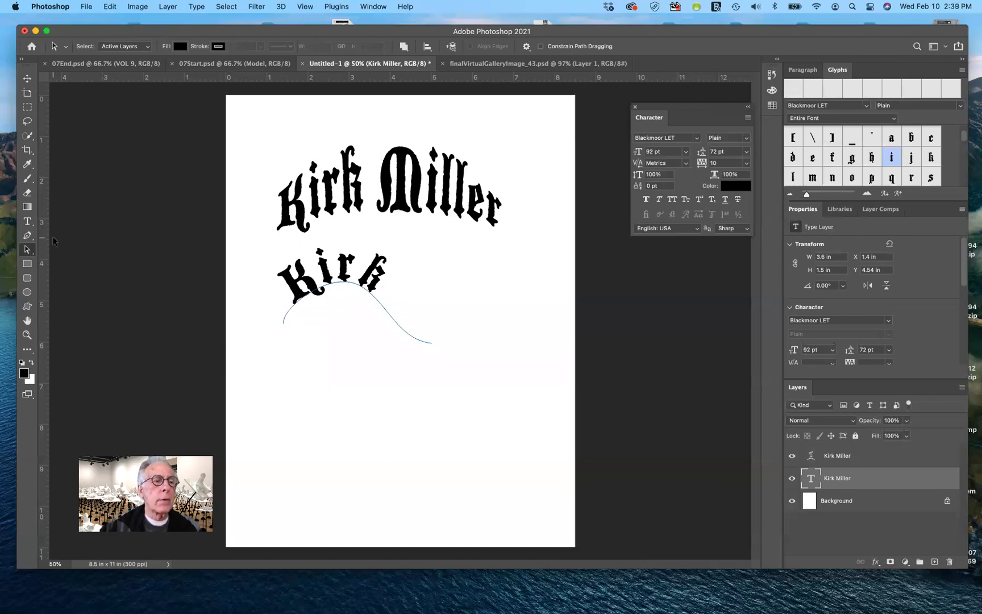
left_click(271, 396)
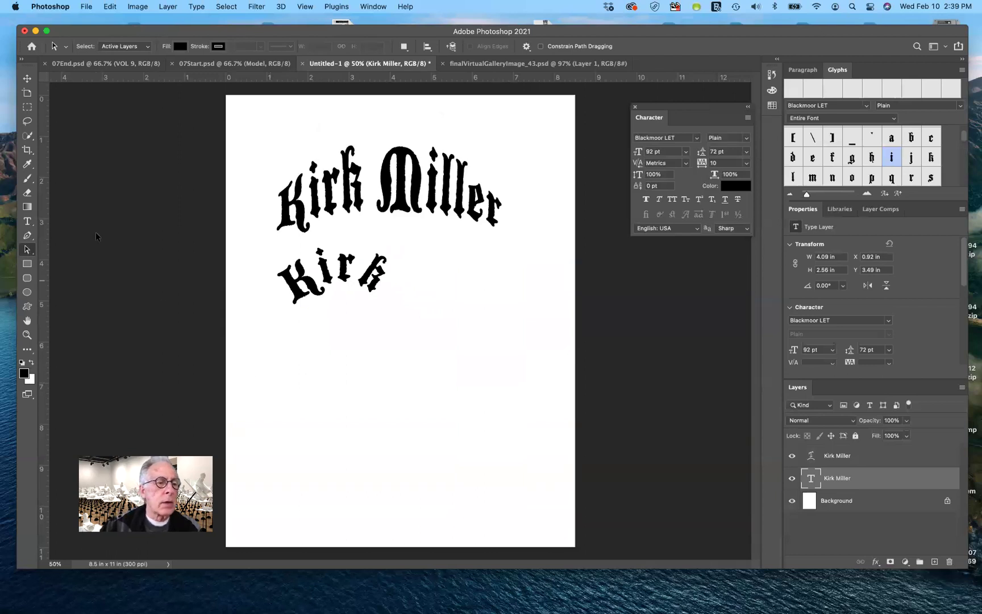
Draw a circular Ellipse path below the curved first-name text and deselect it.
left_click(31, 294)
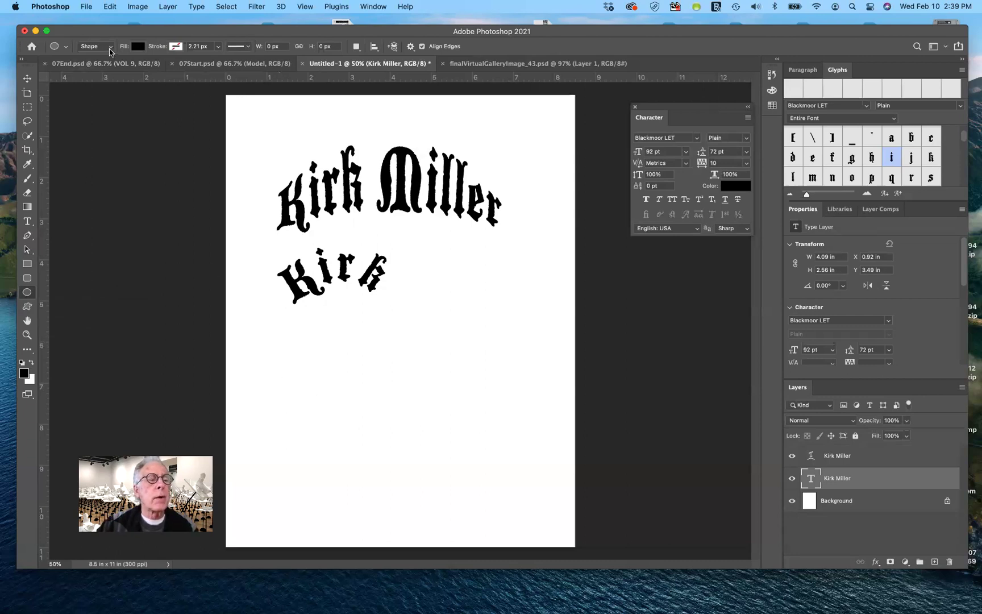
left_click(109, 51)
left_click(91, 56)
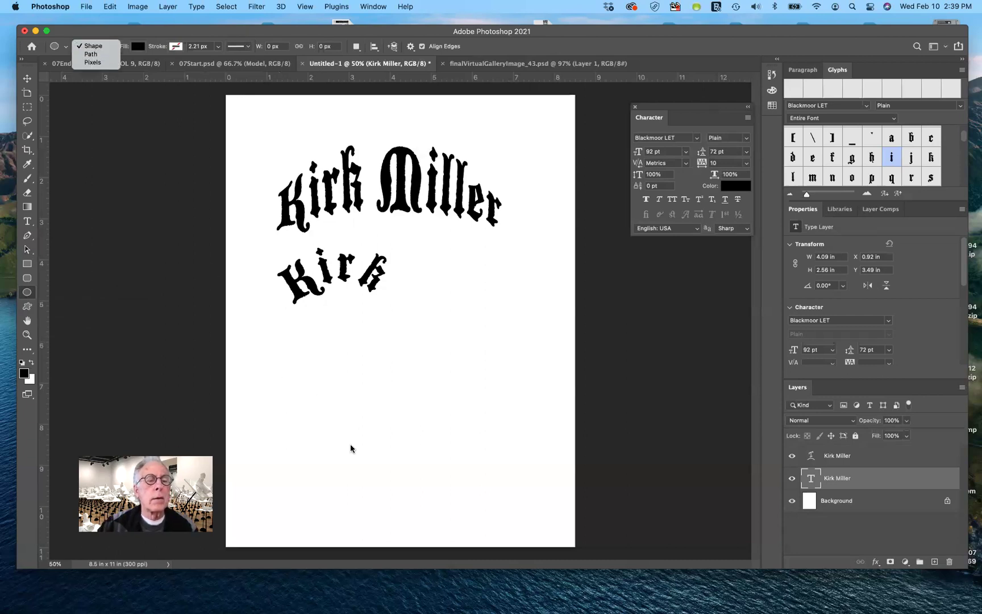
left_click_drag(386, 399, 443, 453)
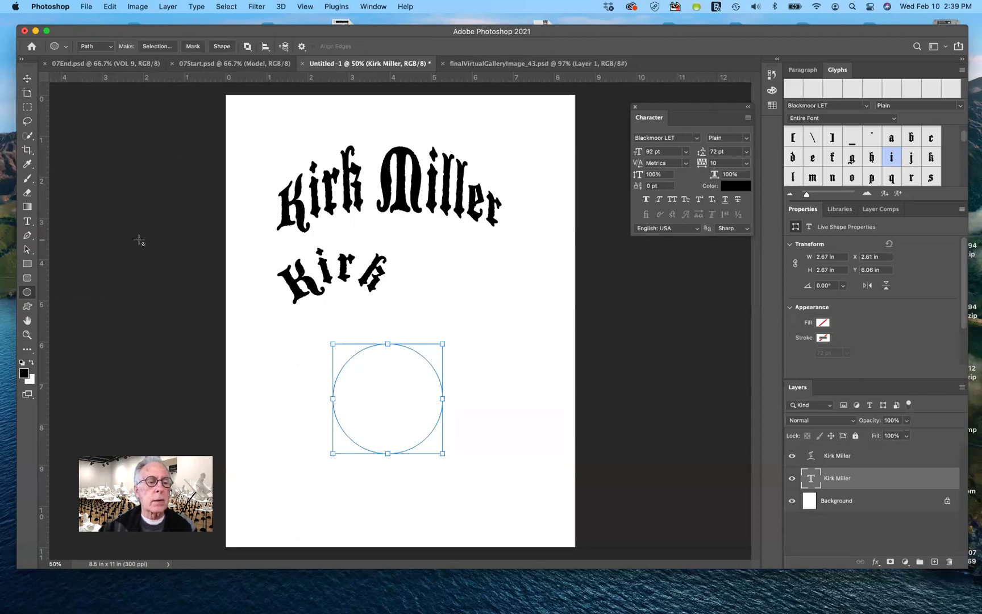
left_click(27, 250)
left_click(292, 361)
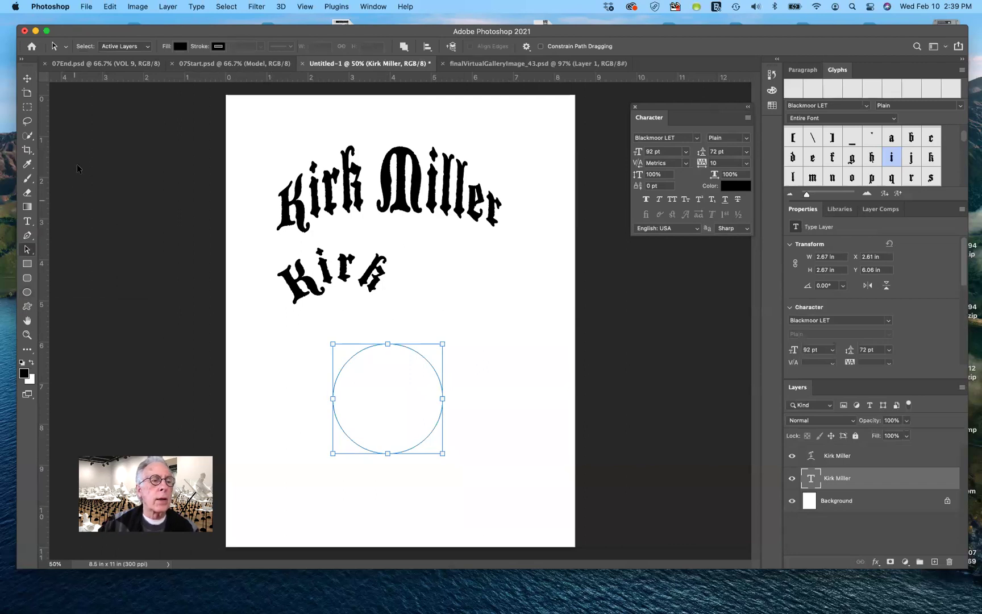
With the Type tool, undo the accidental centring and target the Background layer.
left_click(27, 223)
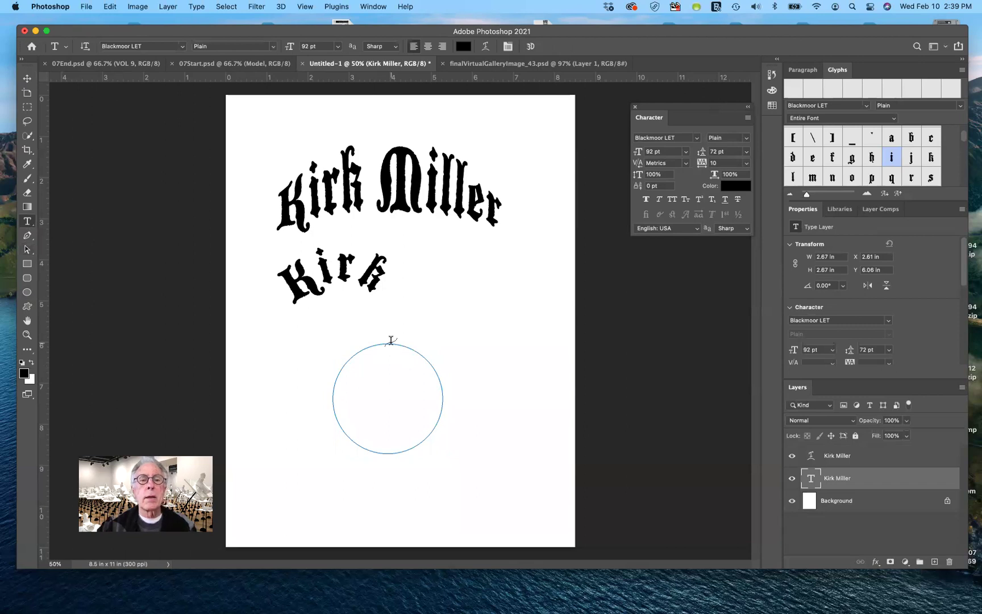
left_click(429, 48)
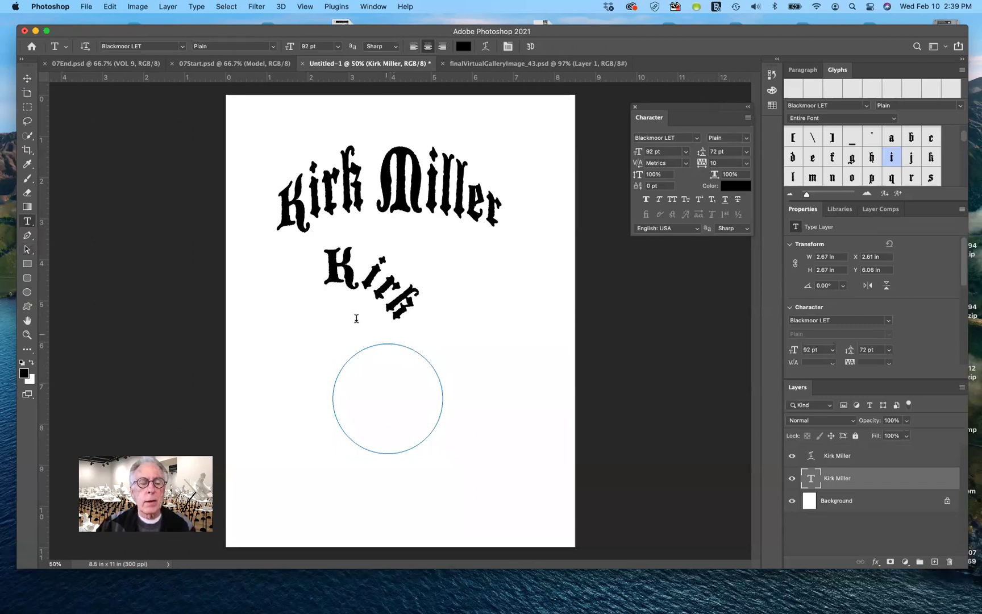
key("super+z")
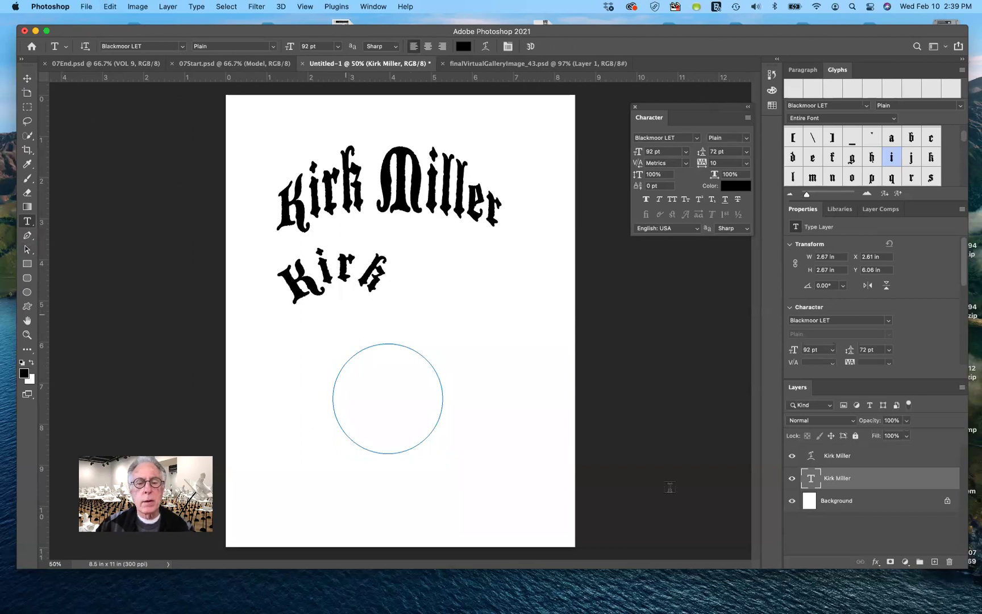
left_click(834, 504)
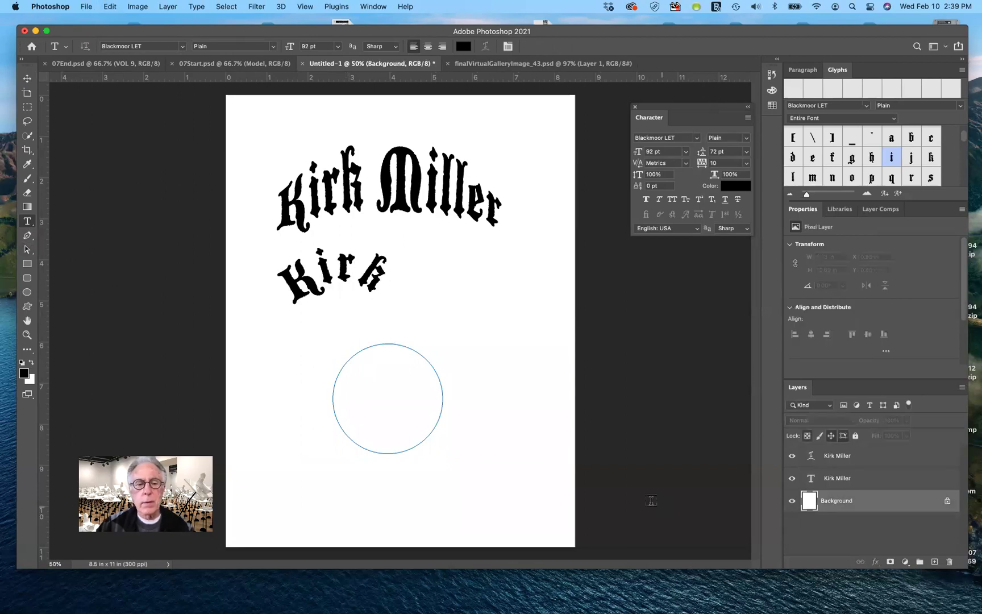
Place 'Lorem ipsum' placeholder text on the circle path and adjust its start and end points to fit.
left_click(387, 341)
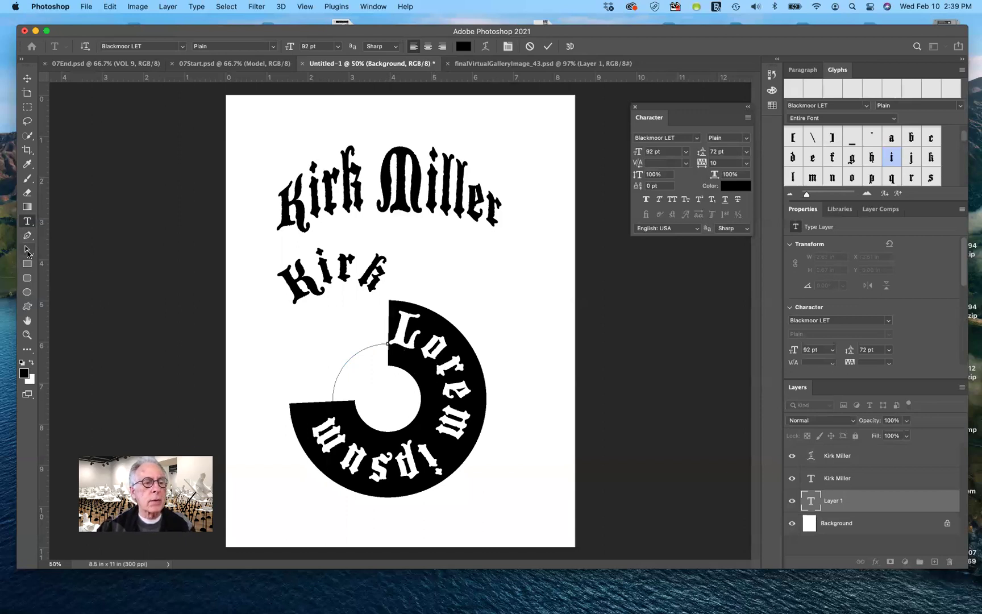
left_click(27, 249)
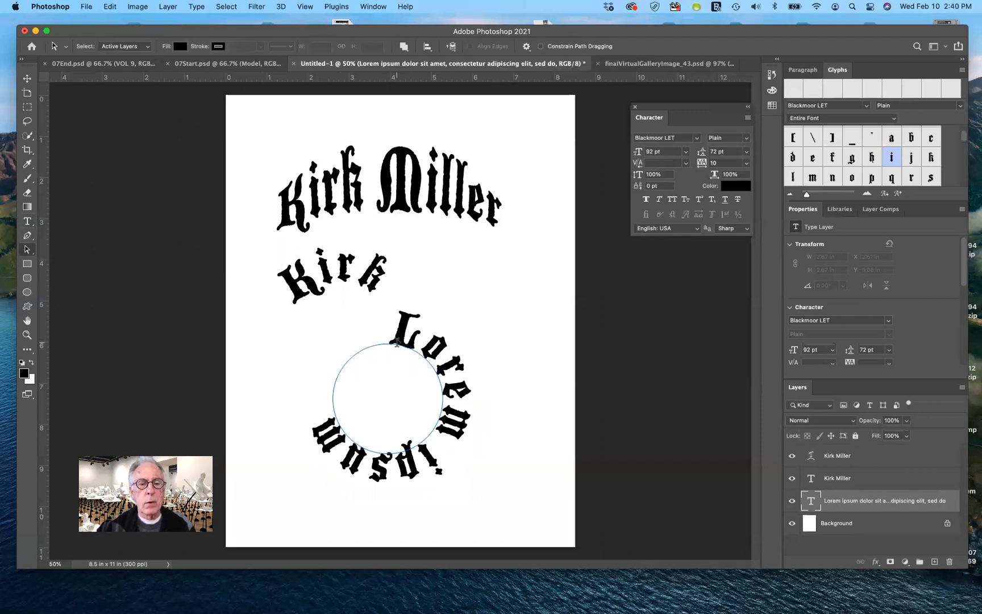
left_click_drag(382, 341, 334, 468)
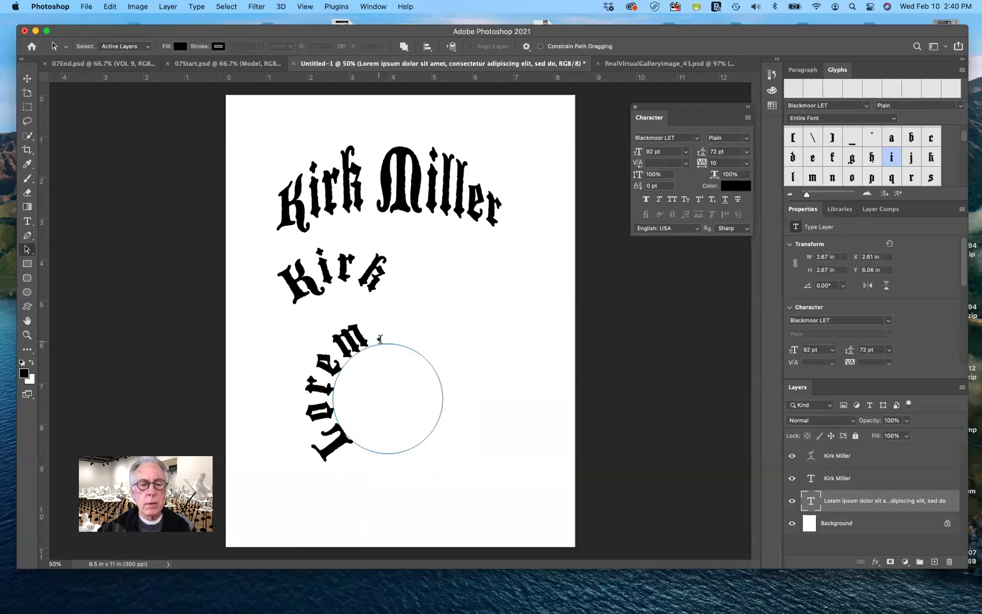
left_click_drag(386, 344, 381, 454)
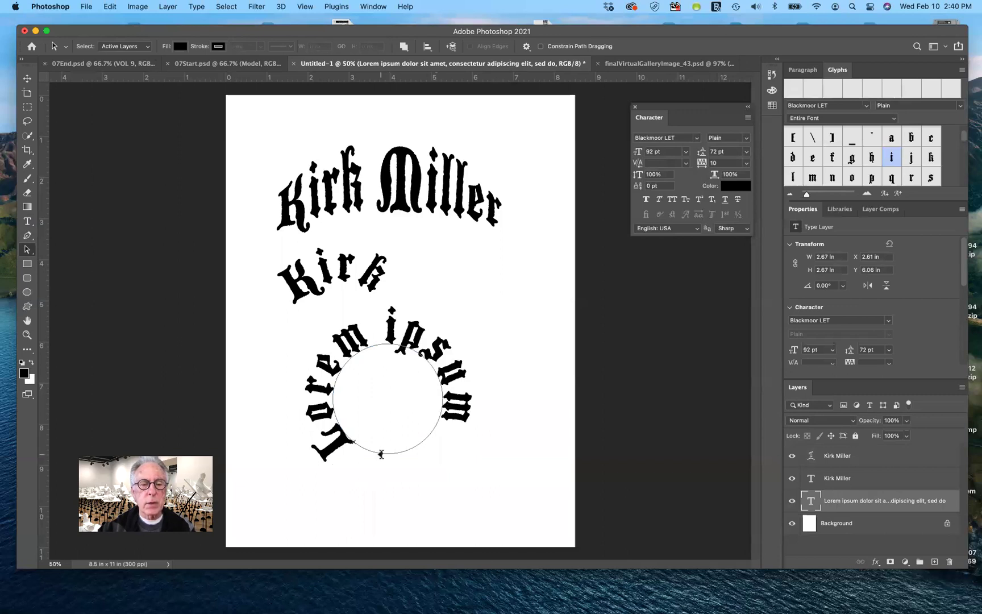
left_click_drag(372, 452, 465, 406)
left_click_drag(432, 450, 324, 450)
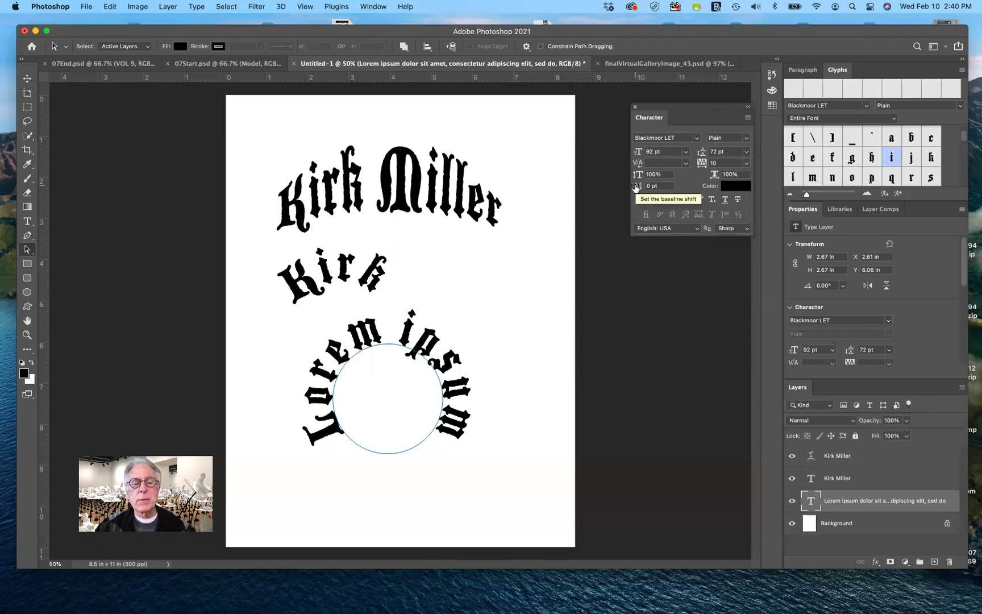
Give all the Lorem ipsum circle text a 23 pt baseline shift and commit it.
left_click(26, 221)
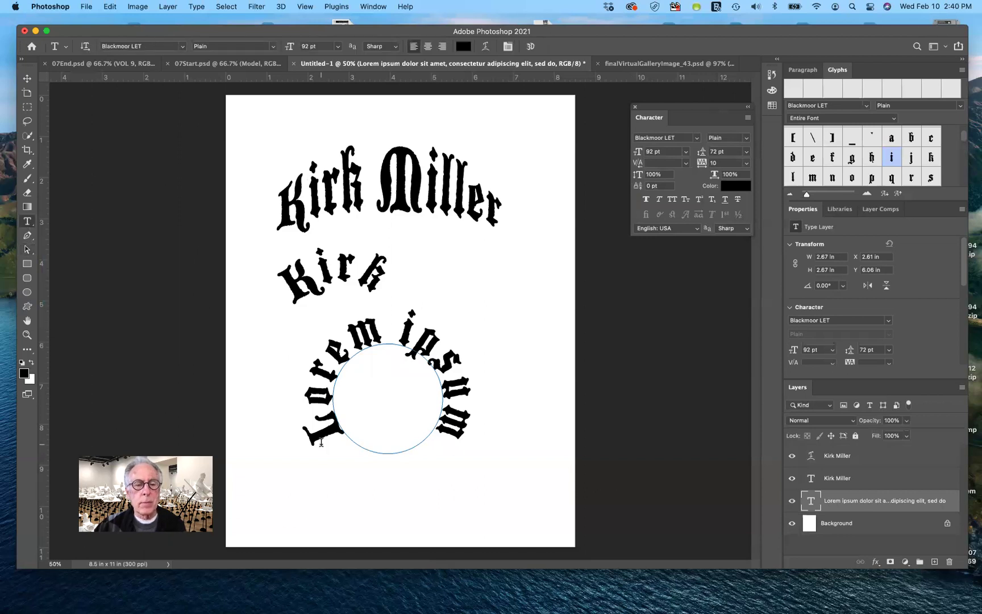
left_click_drag(321, 443, 476, 439)
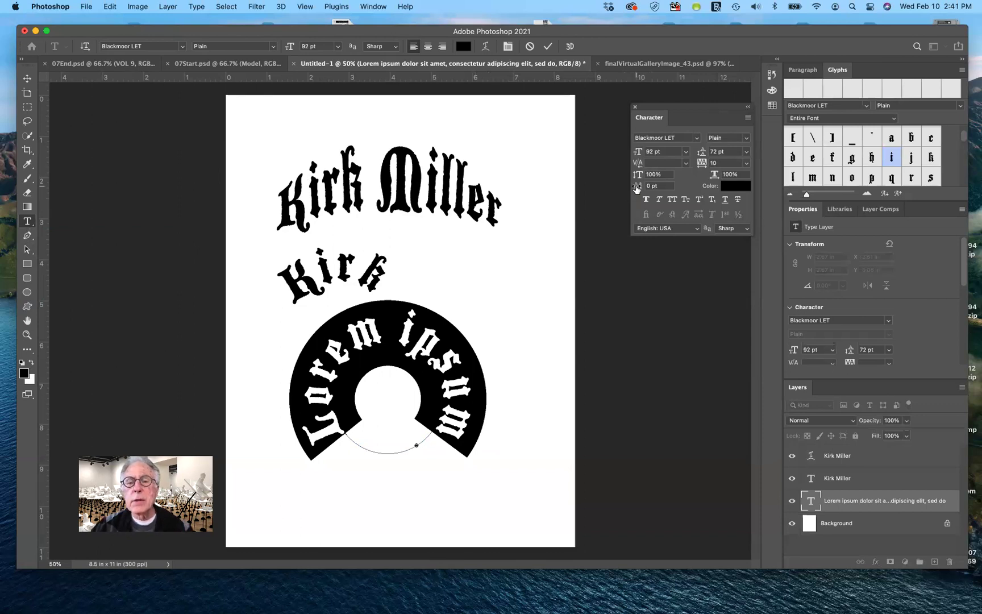
left_click_drag(637, 188, 650, 191)
key("Return")
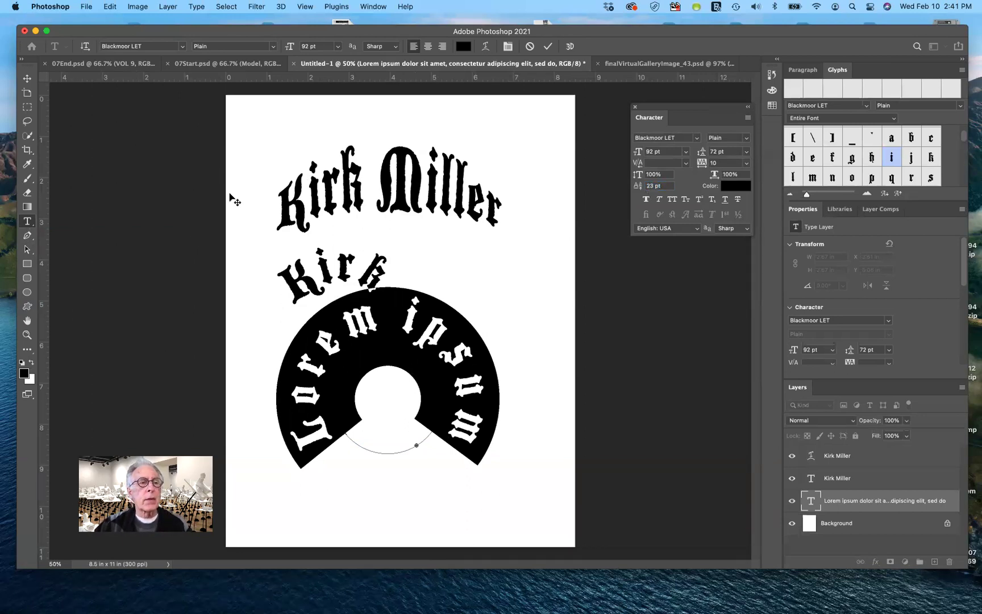
left_click(27, 79)
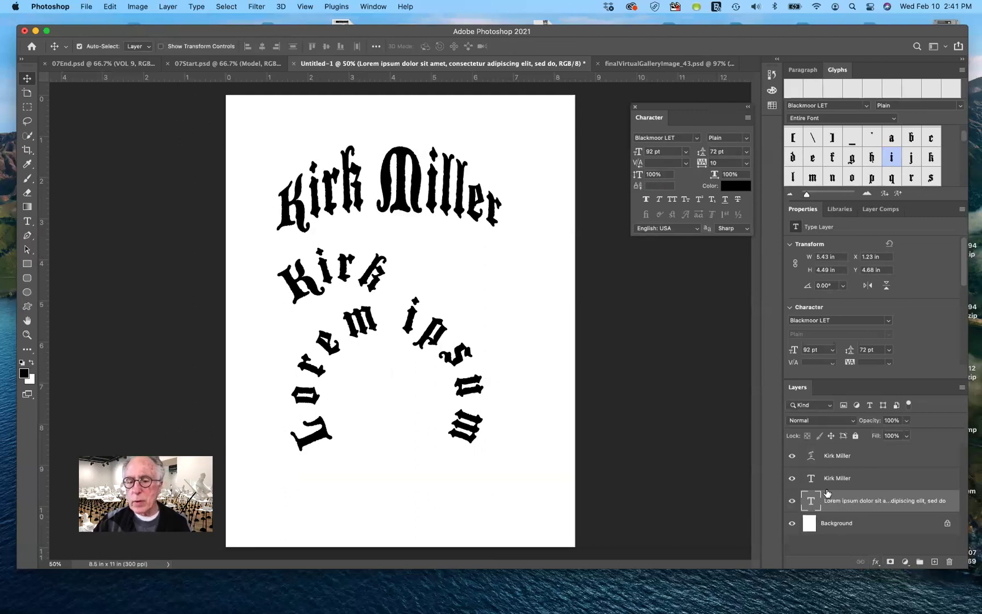
left_click_drag(818, 500, 949, 562)
left_click_drag(808, 476, 949, 561)
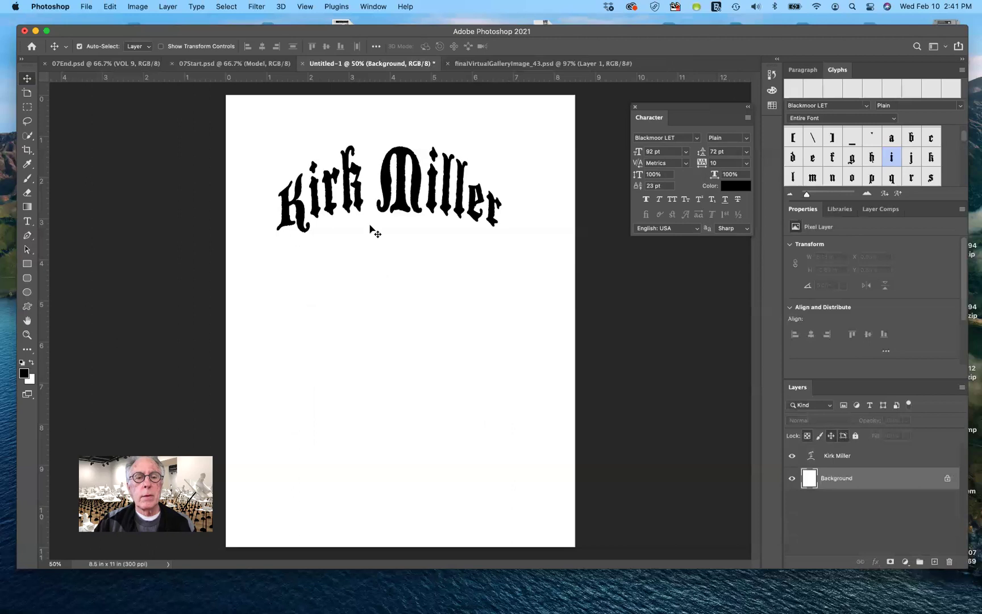
left_click_drag(403, 210, 404, 281)
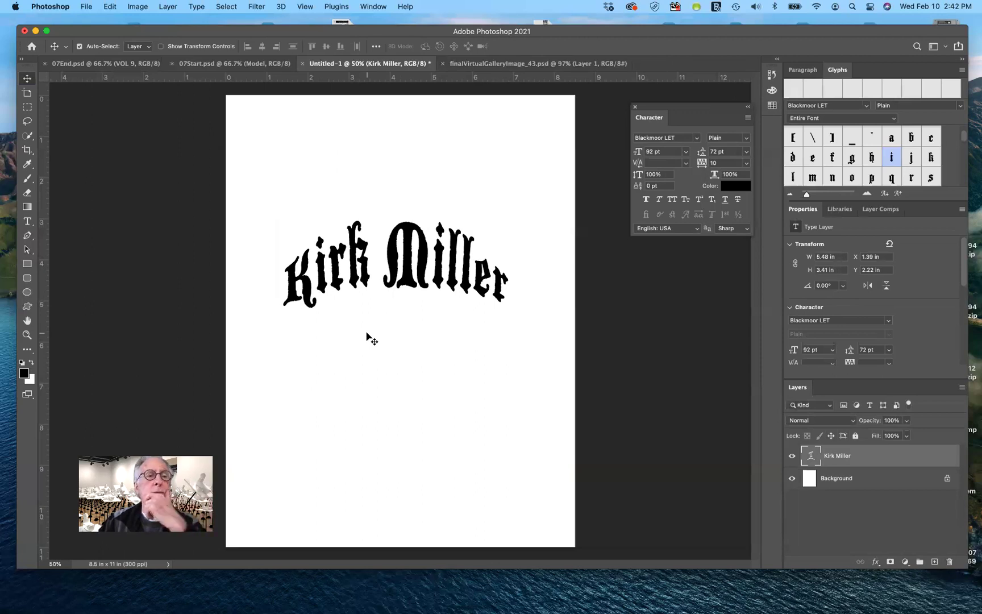
In 07End.psd, solo the Circuit Board layer and release it from the DIGITAL clipping mask.
left_click(108, 63)
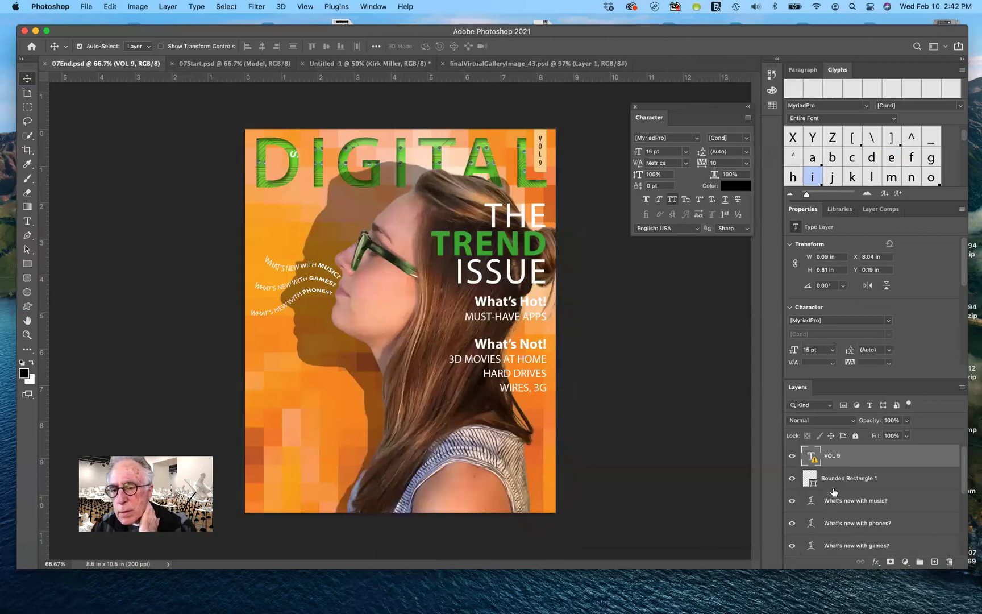
scroll(834, 492, "down", 3)
scroll(834, 491, "down", 1)
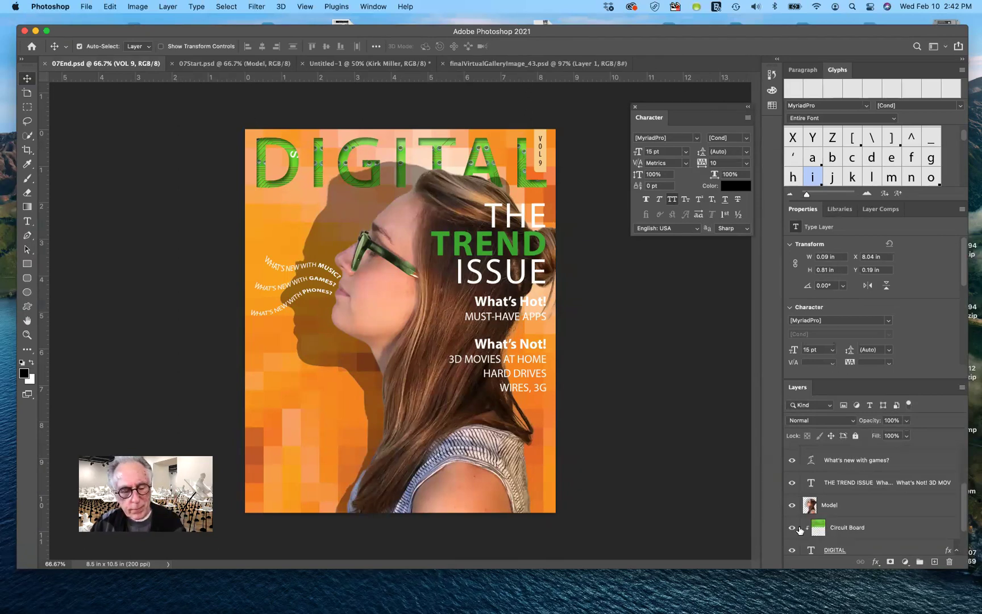
left_click(791, 528, "alt")
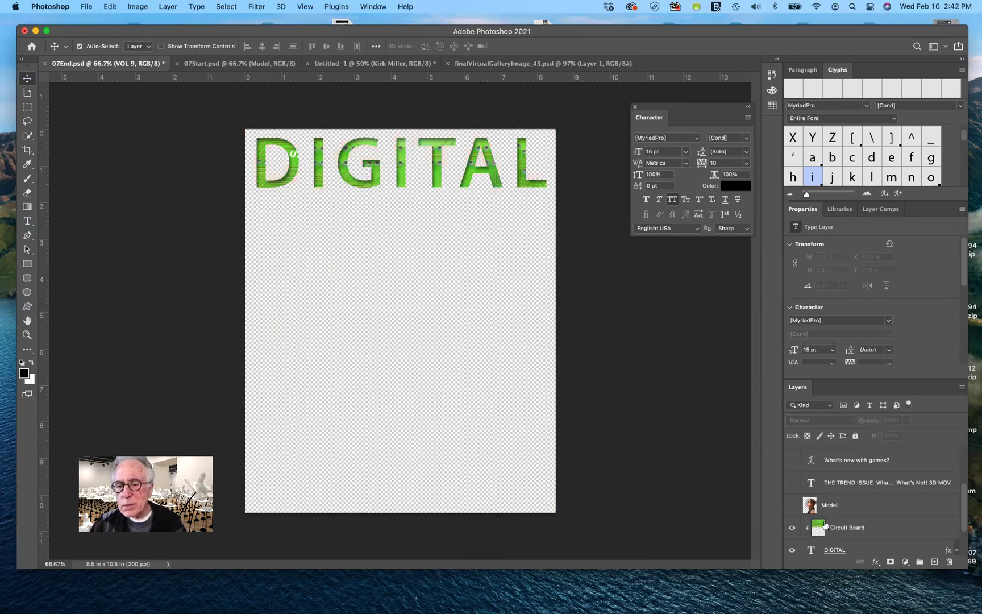
left_click(883, 534, "alt")
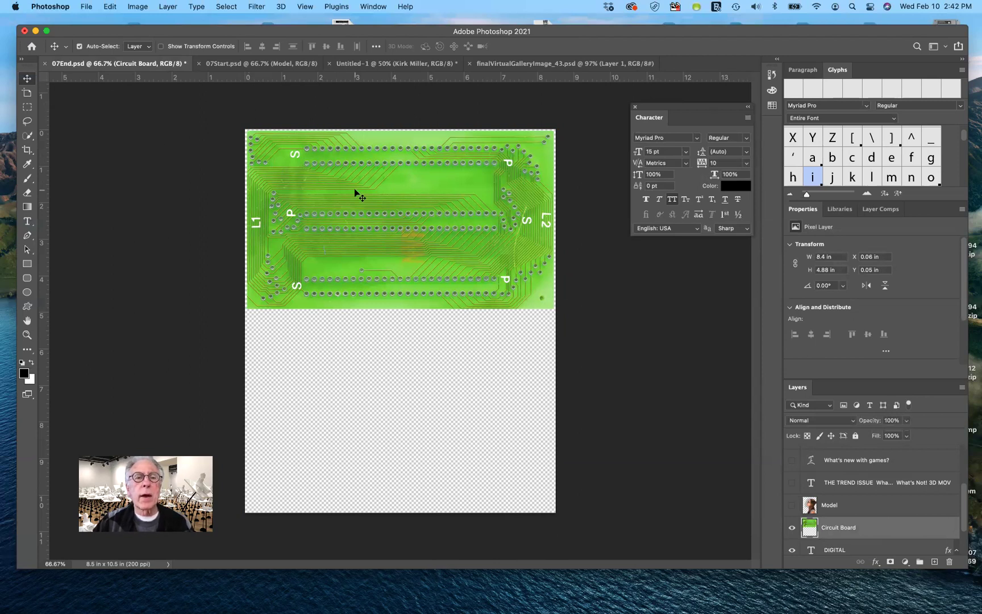
left_click_drag(356, 183, 373, 217)
left_click_drag(375, 266, 438, 291)
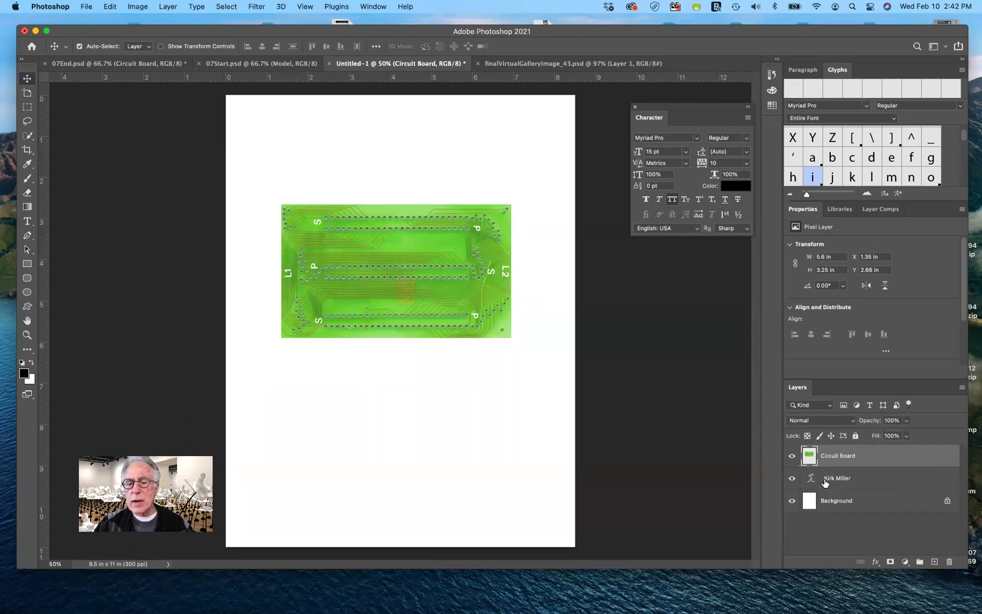
left_click(793, 455)
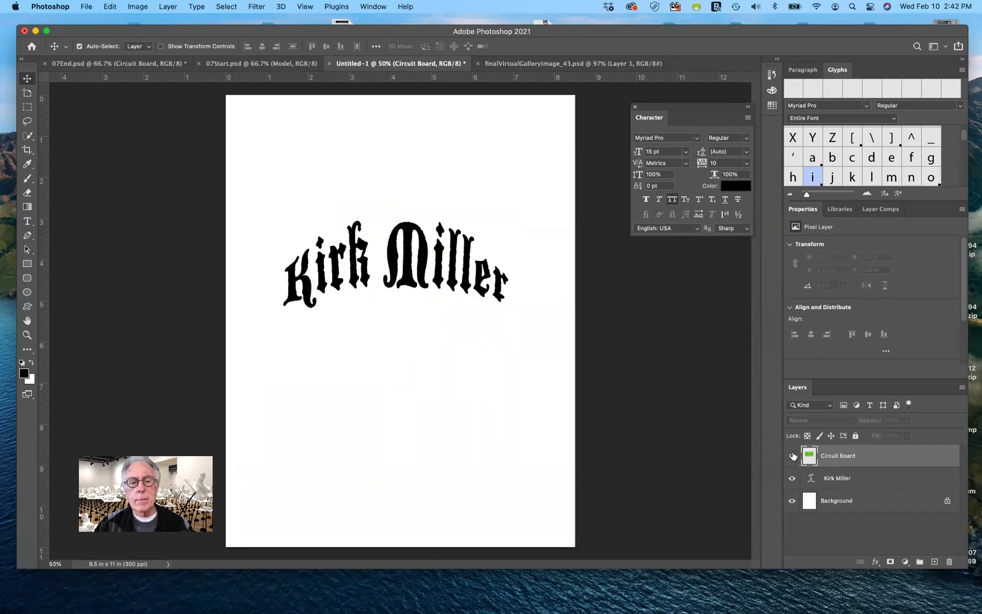
left_click(793, 455)
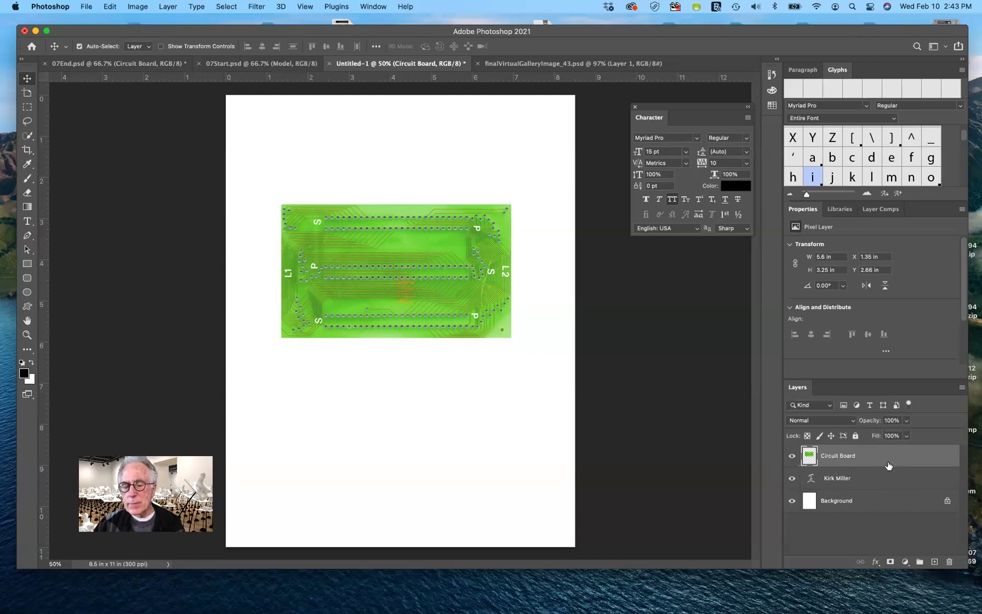
left_click_drag(889, 465, 888, 463)
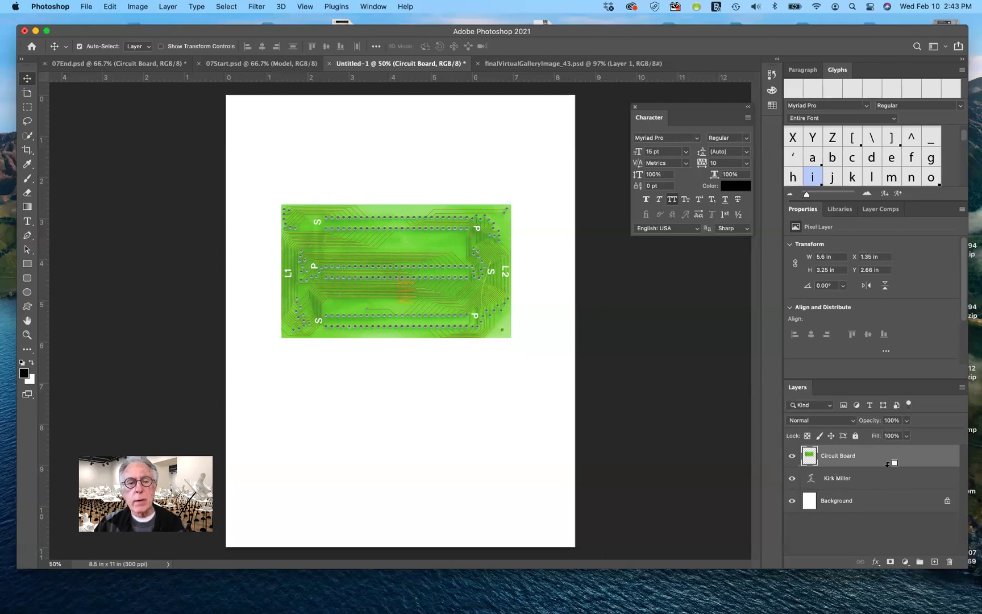
left_click(889, 464, "alt")
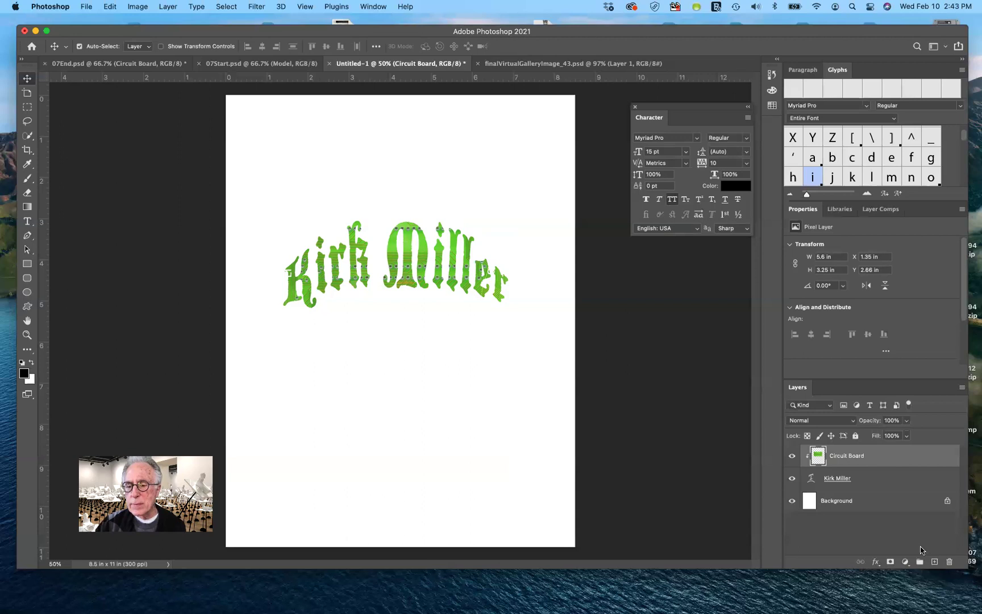
left_click(876, 563)
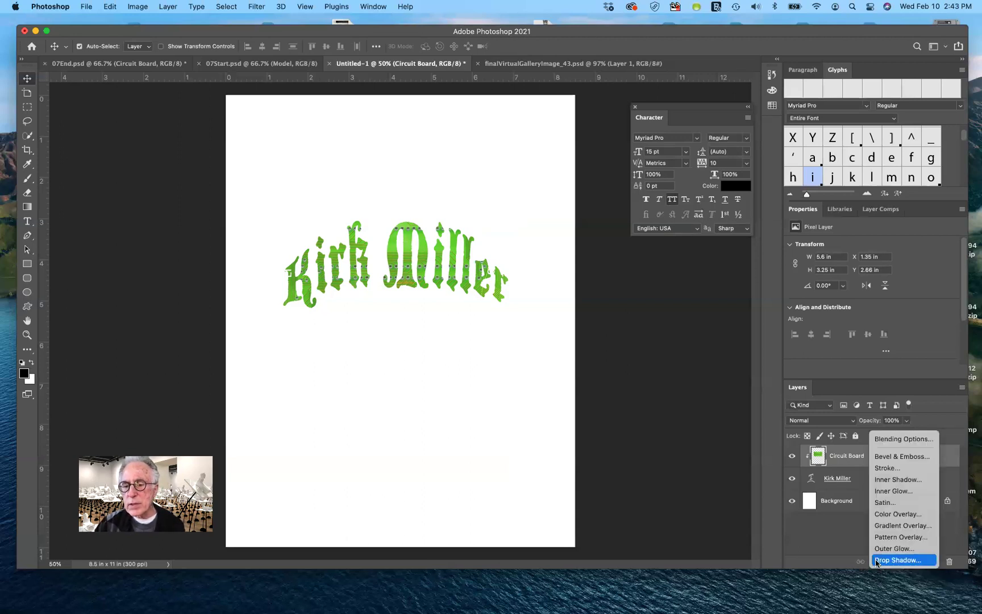
left_click(898, 561)
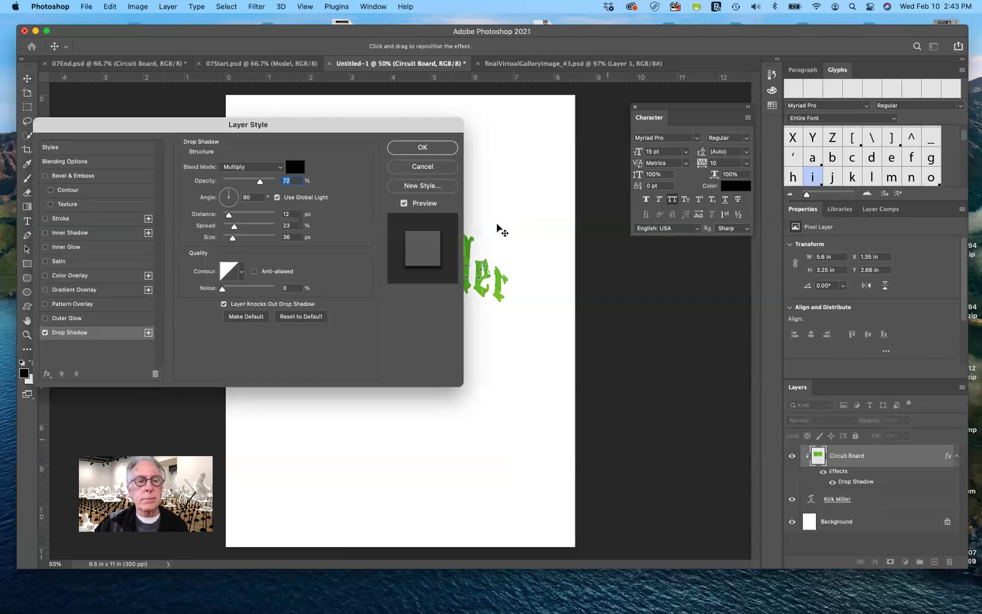
left_click_drag(417, 124, 611, 354)
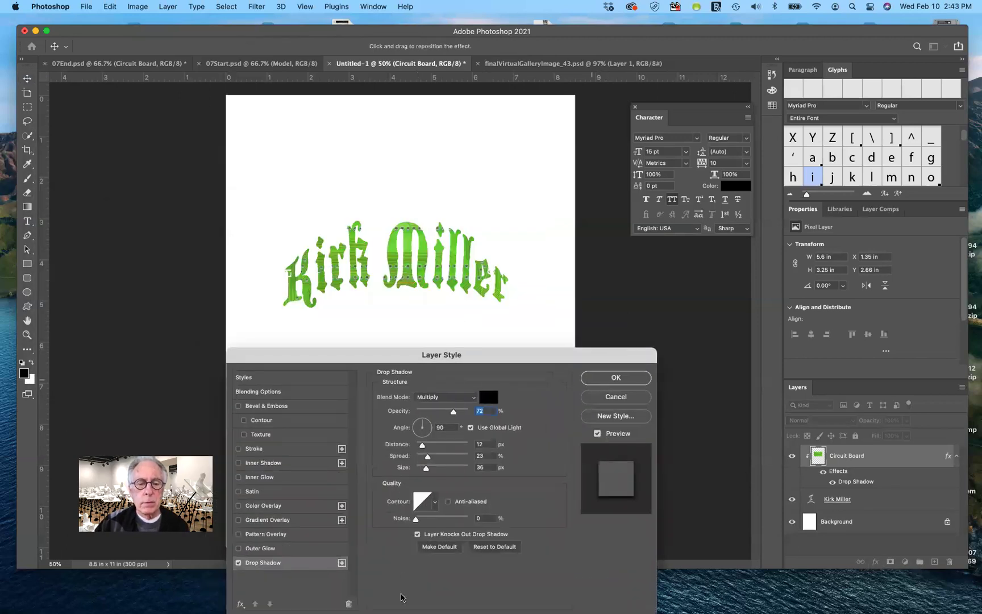
left_click_drag(423, 422, 426, 469)
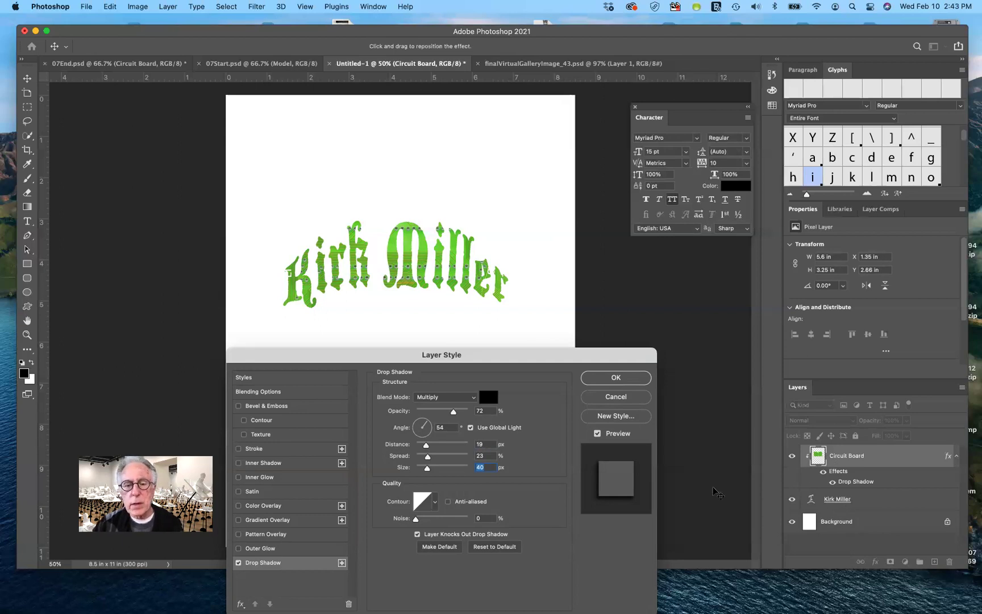
left_click(616, 397)
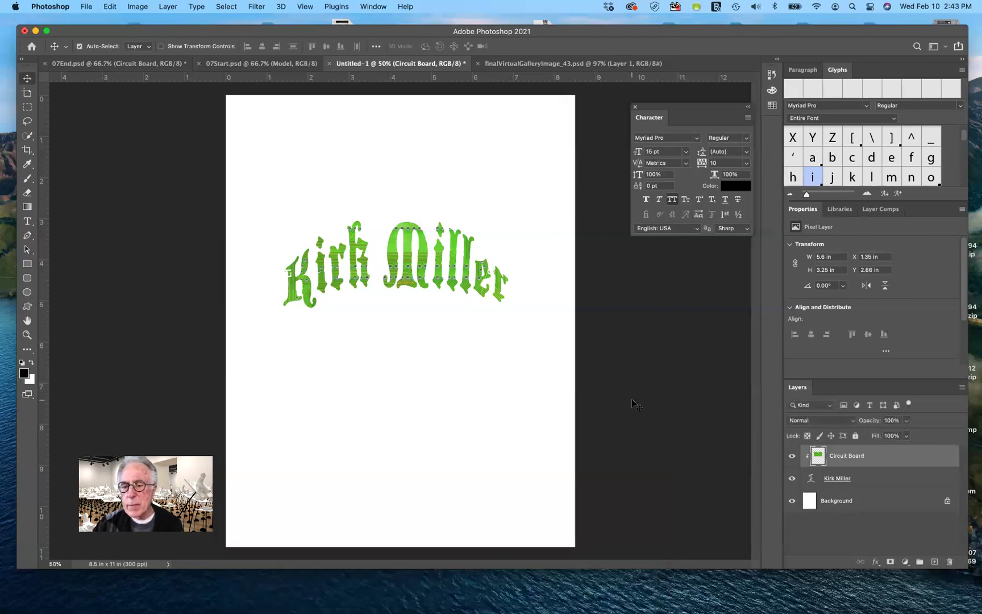
left_click(845, 481)
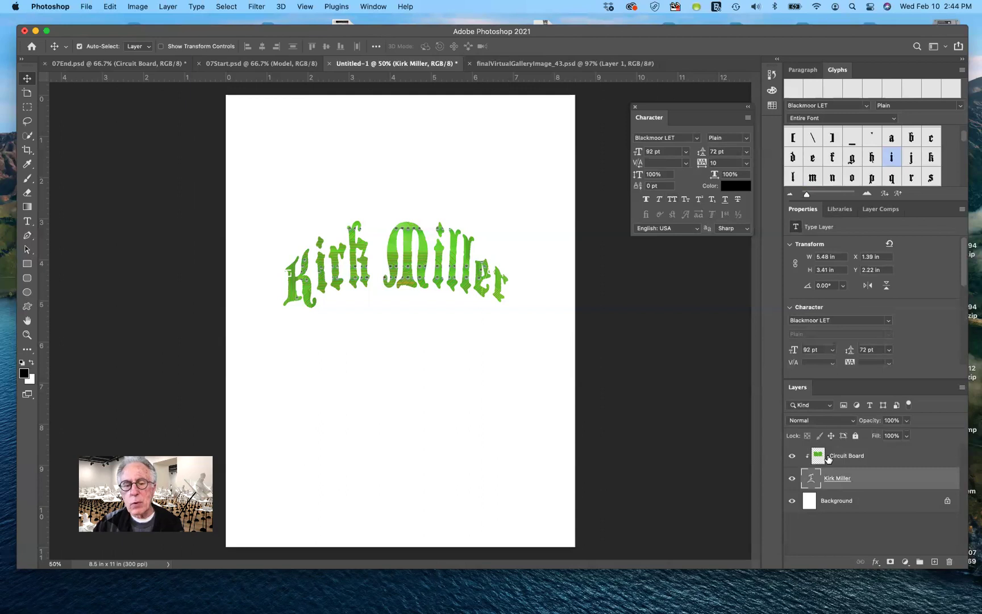
left_click(876, 563)
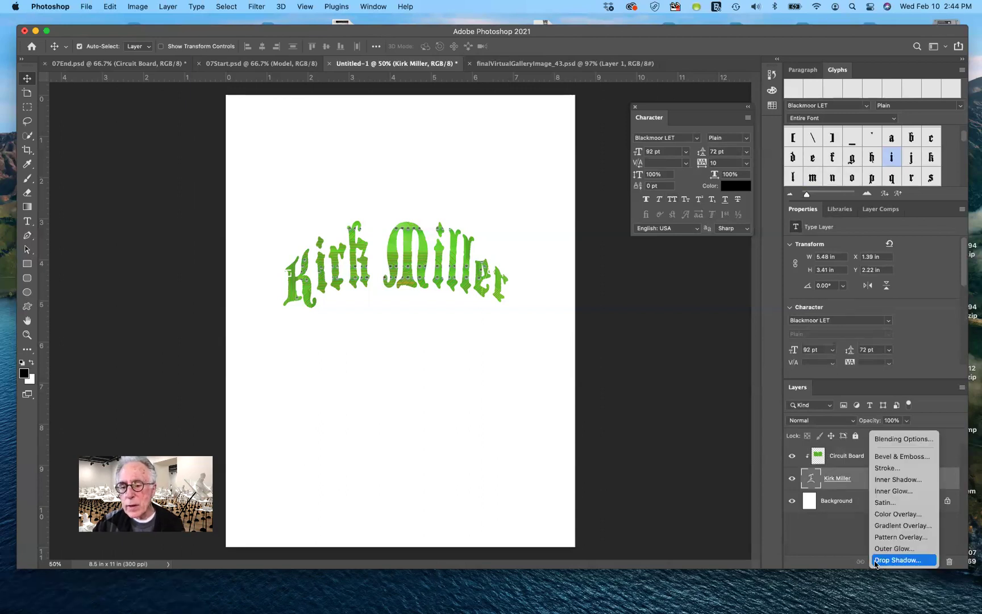
left_click(897, 560)
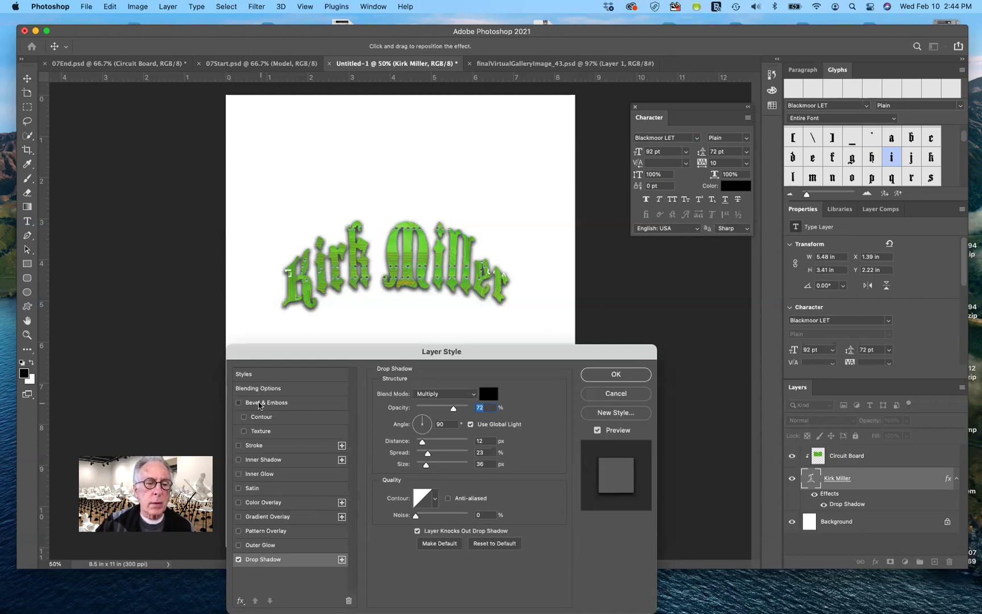
left_click(253, 404)
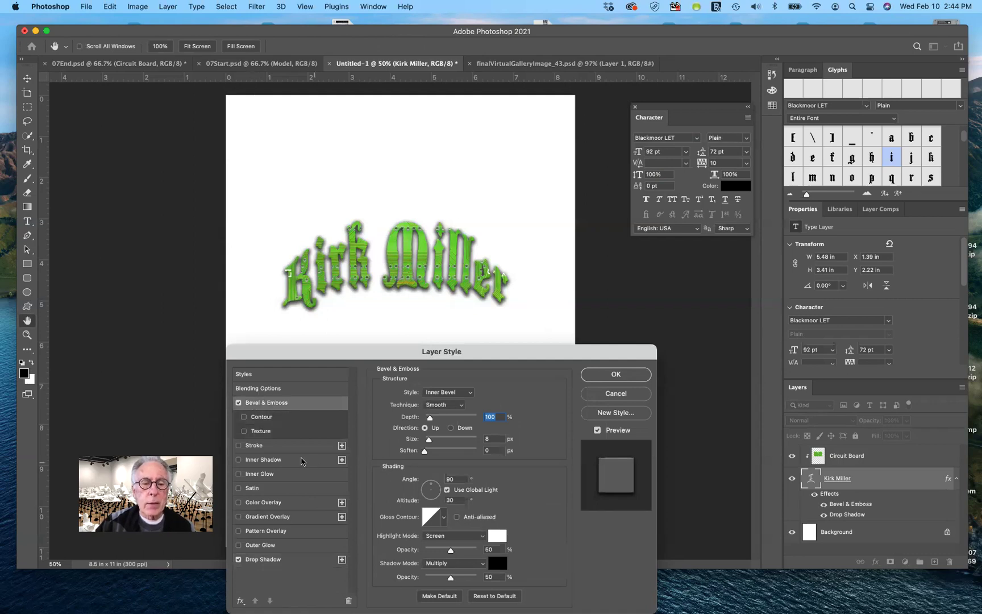
left_click_drag(429, 420, 432, 441)
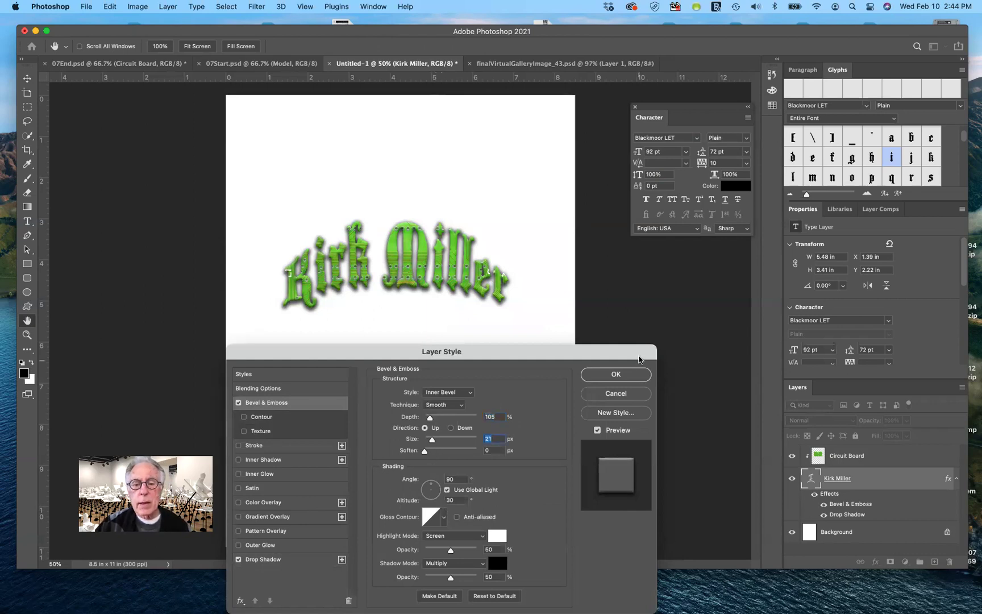
left_click(629, 376)
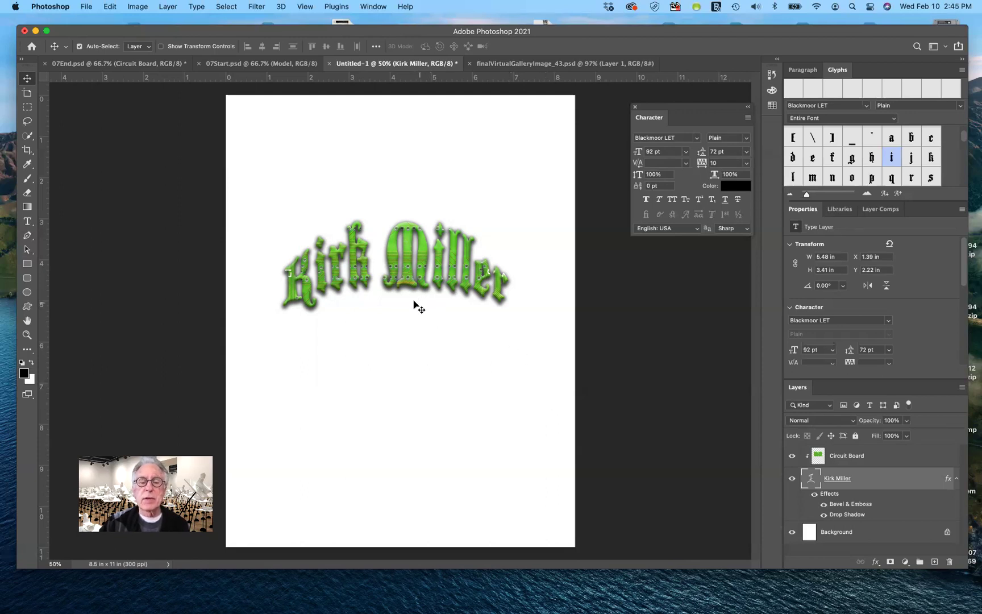
left_click_drag(414, 284, 425, 318)
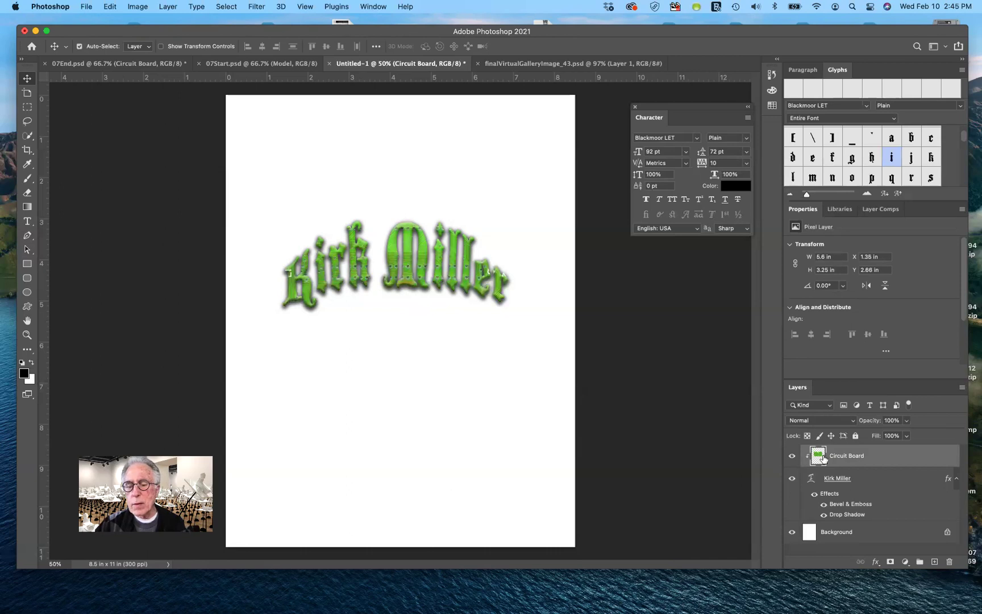
left_click(844, 479, "shift")
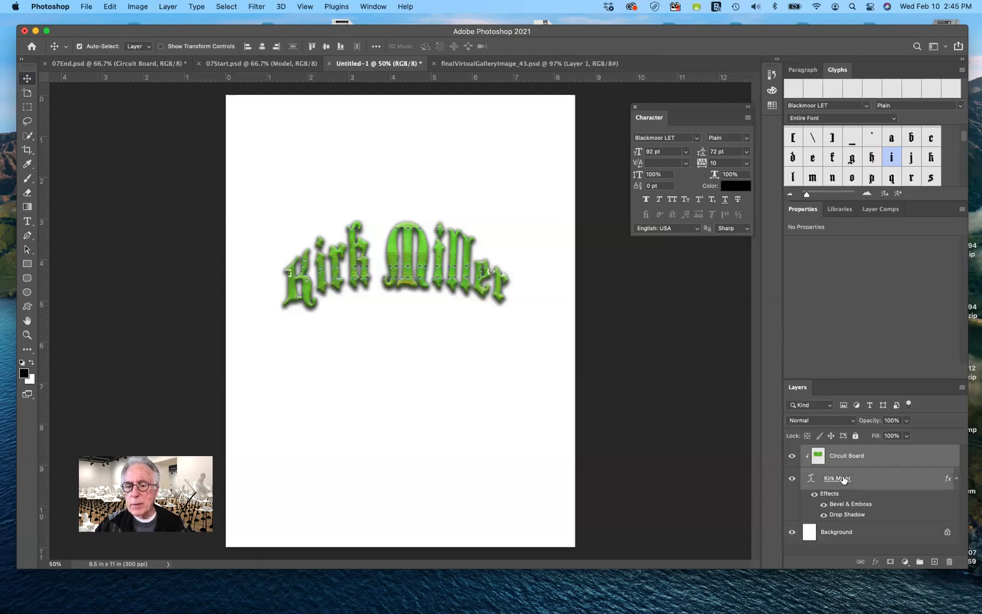
left_click(862, 562)
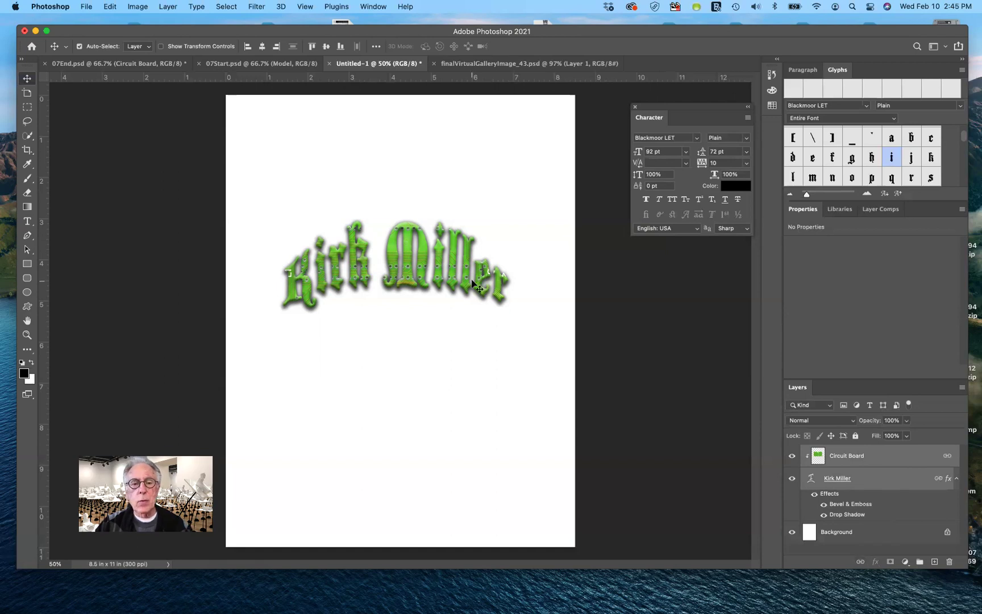
left_click_drag(473, 282, 472, 211)
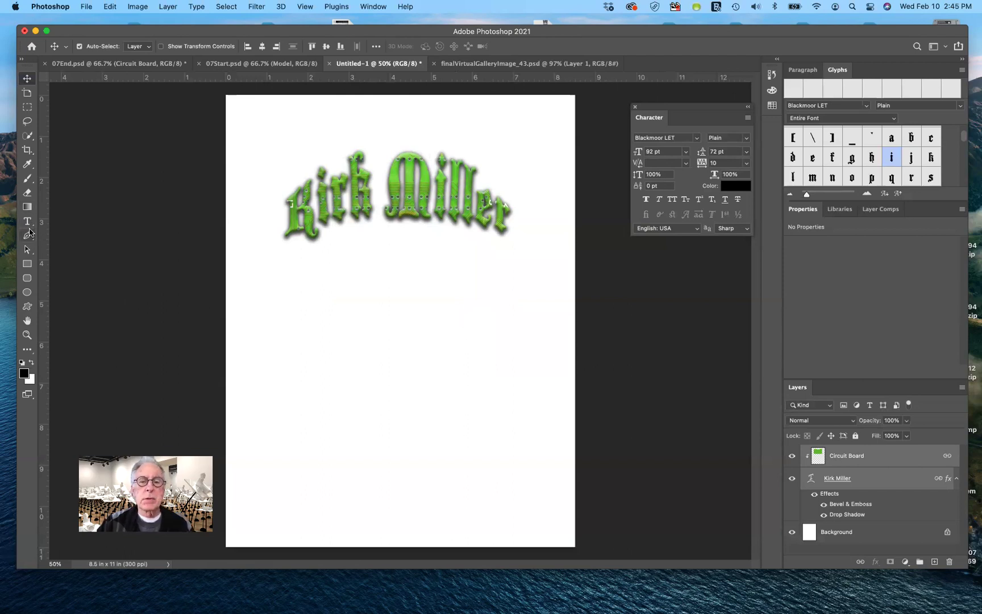
left_click(27, 222)
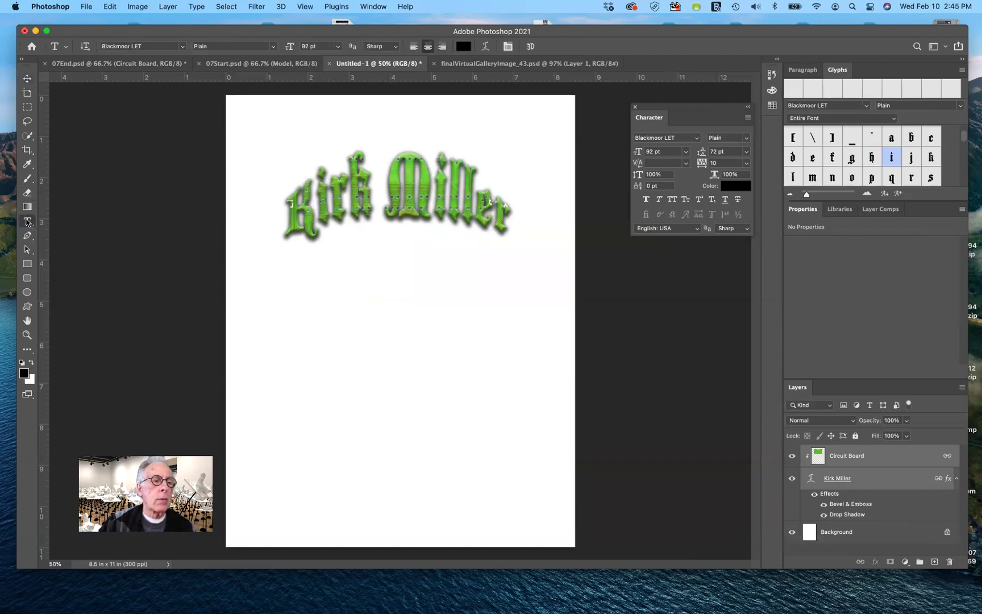
right_click(27, 221)
left_click(79, 231)
left_click(413, 336)
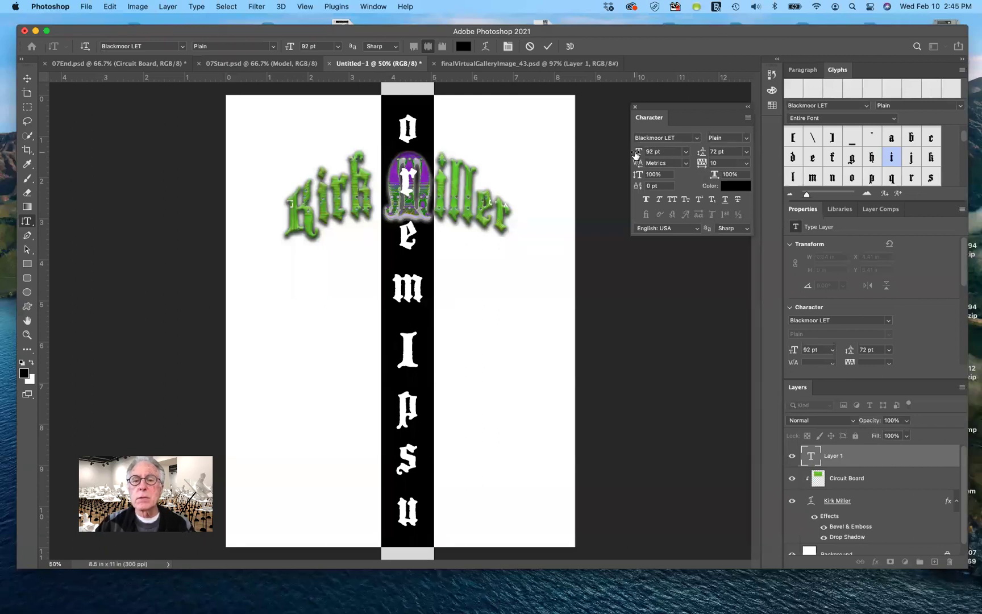
left_click_drag(638, 152, 603, 158)
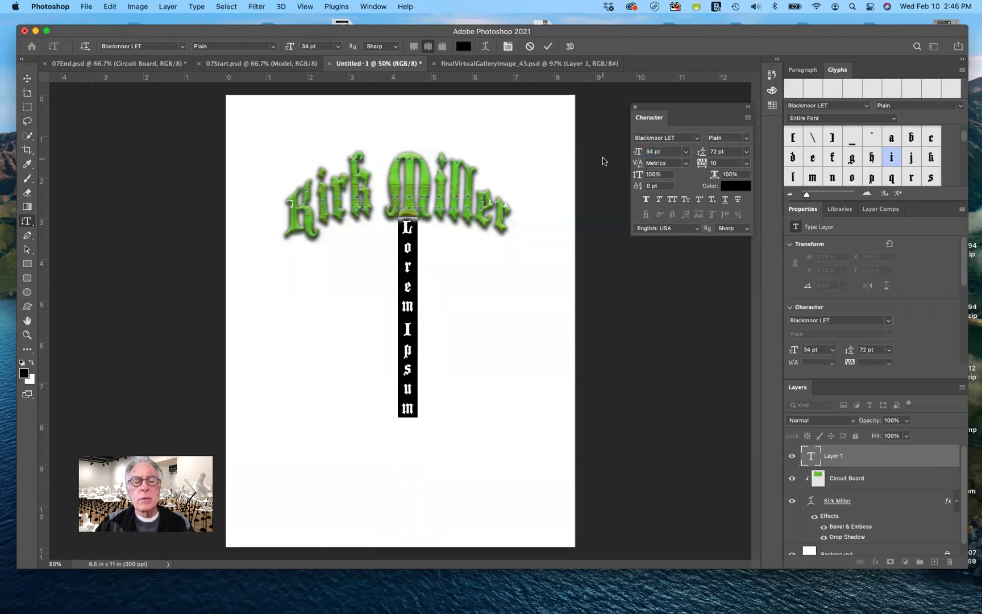
left_click(33, 85)
left_click(27, 78)
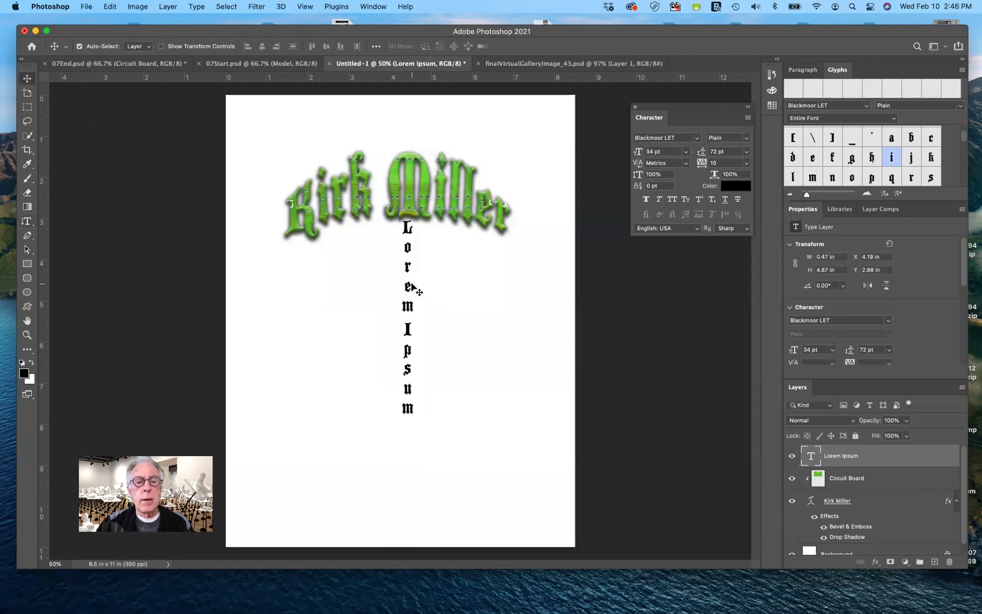
left_click_drag(407, 285, 405, 316)
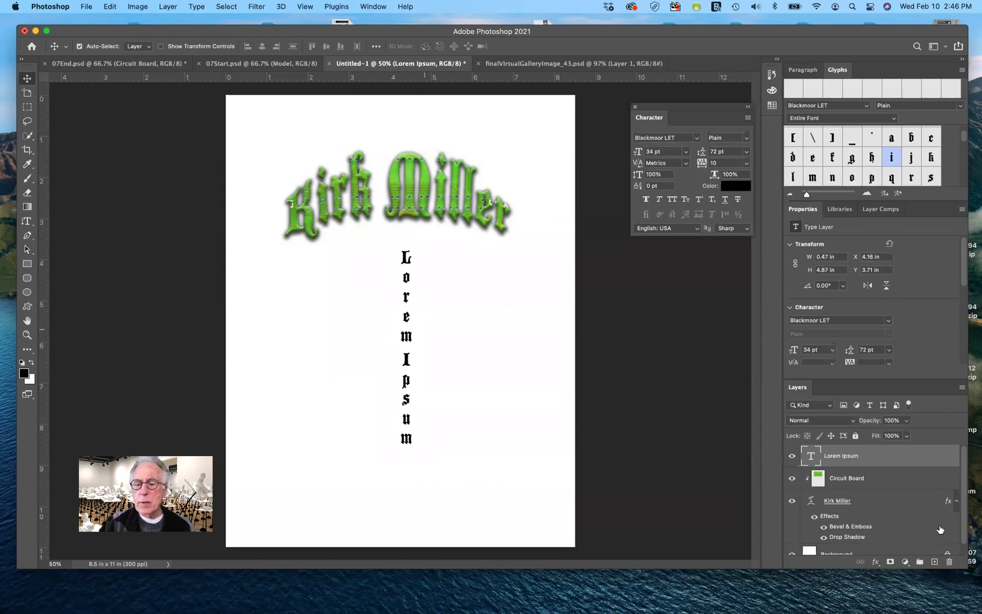
left_click_drag(841, 459, 949, 563)
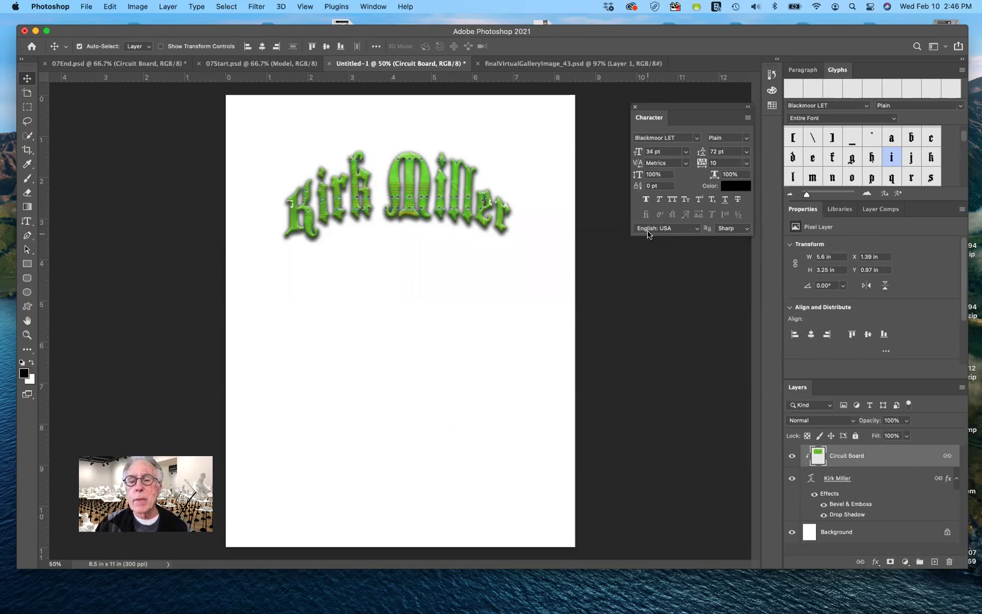
left_click(27, 222)
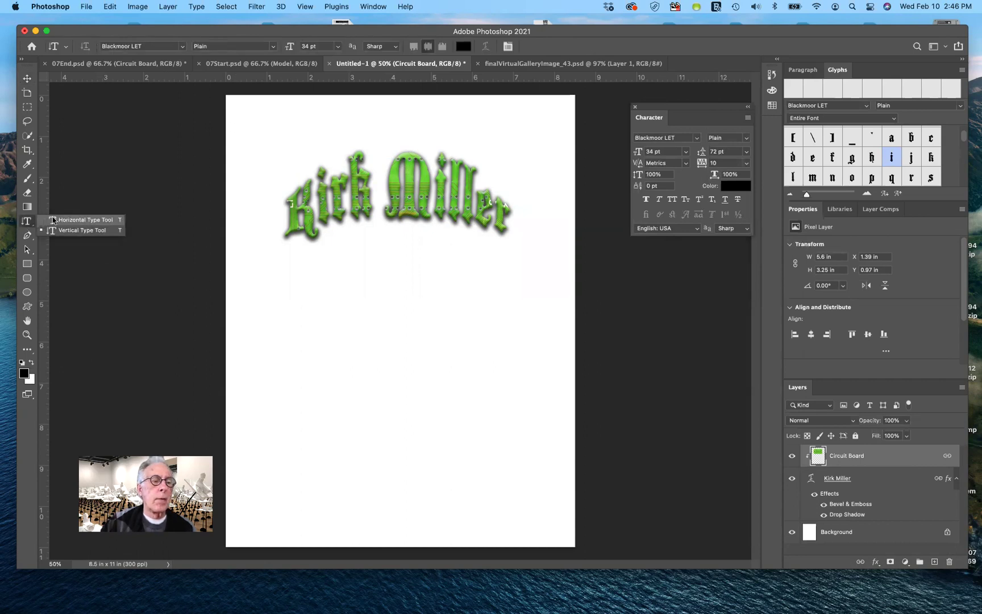
left_click(54, 220)
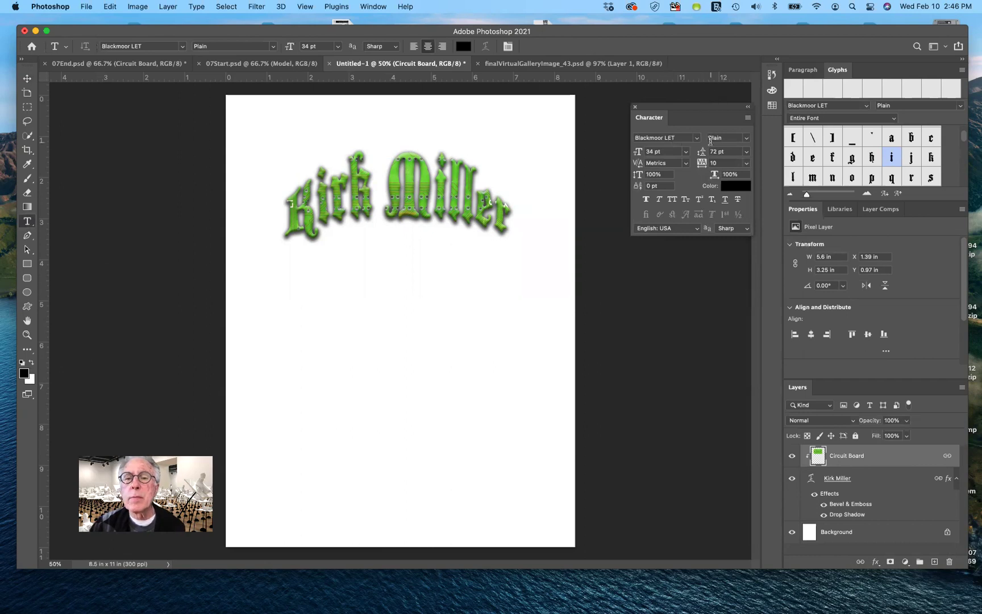
left_click(697, 138)
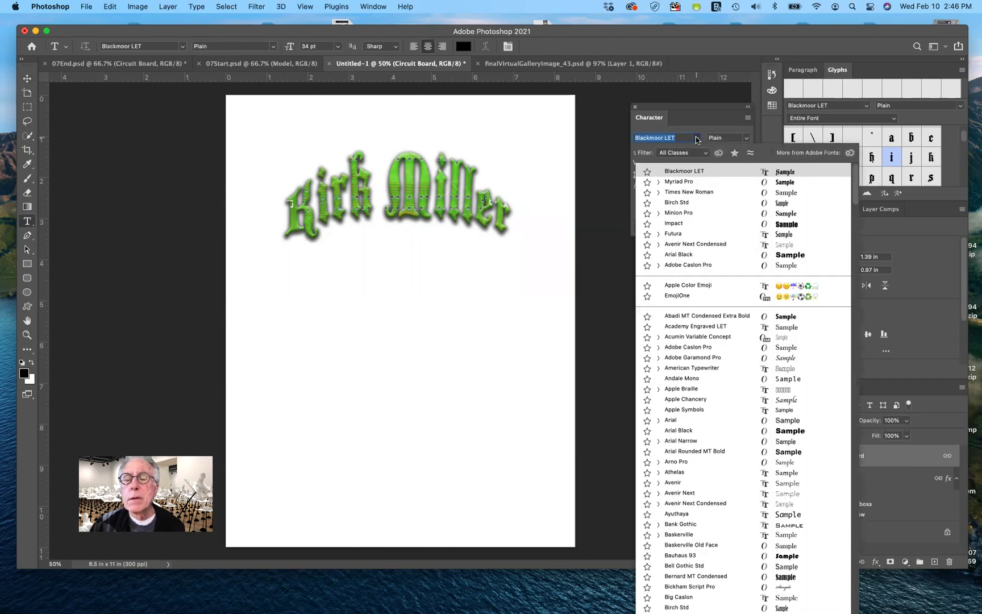
left_click(680, 183)
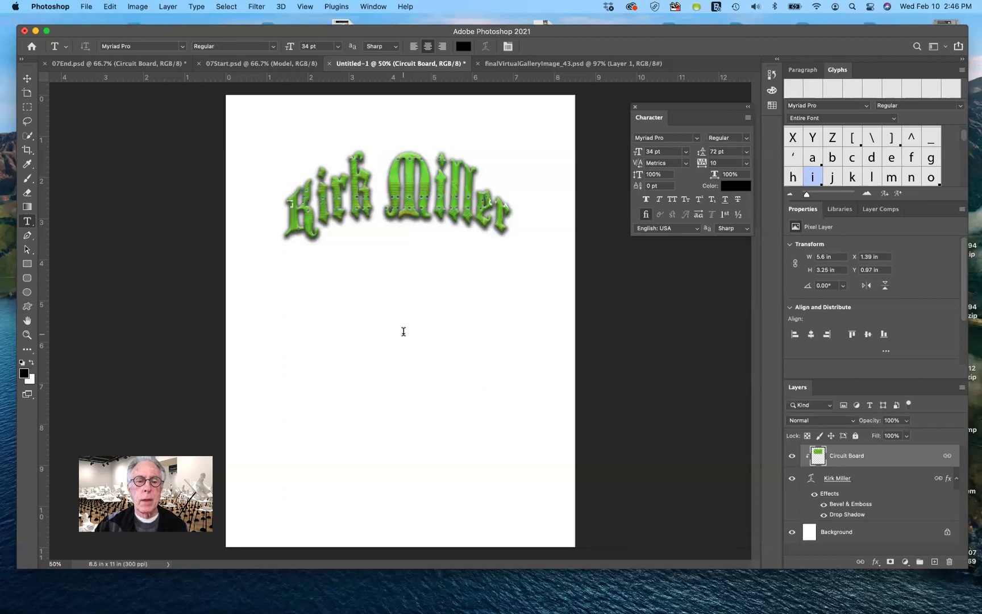
left_click(403, 332)
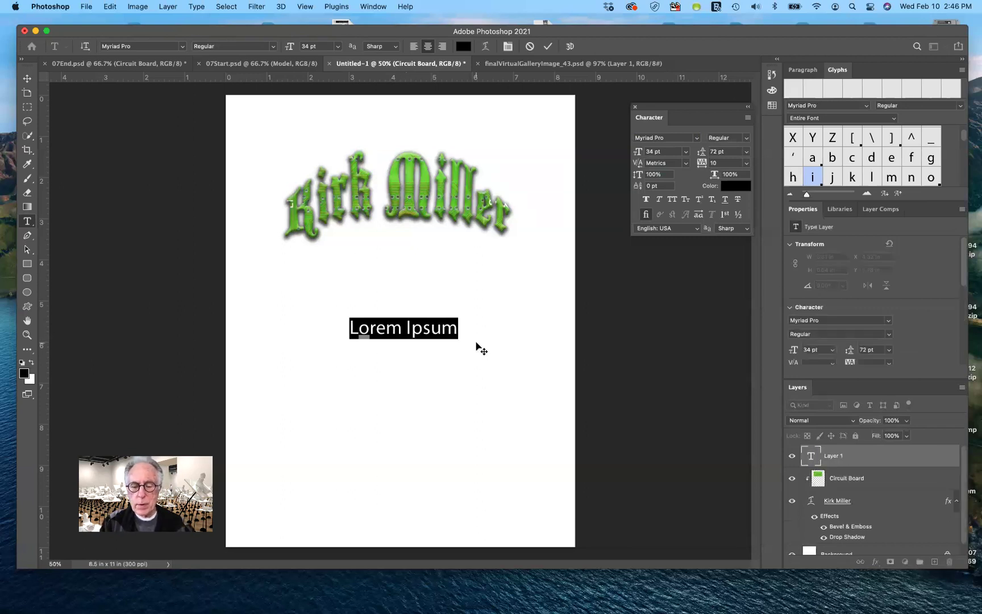
Type 'Montreal' and enlarge it to 100 pt, then reselect the word.
type("Mon")
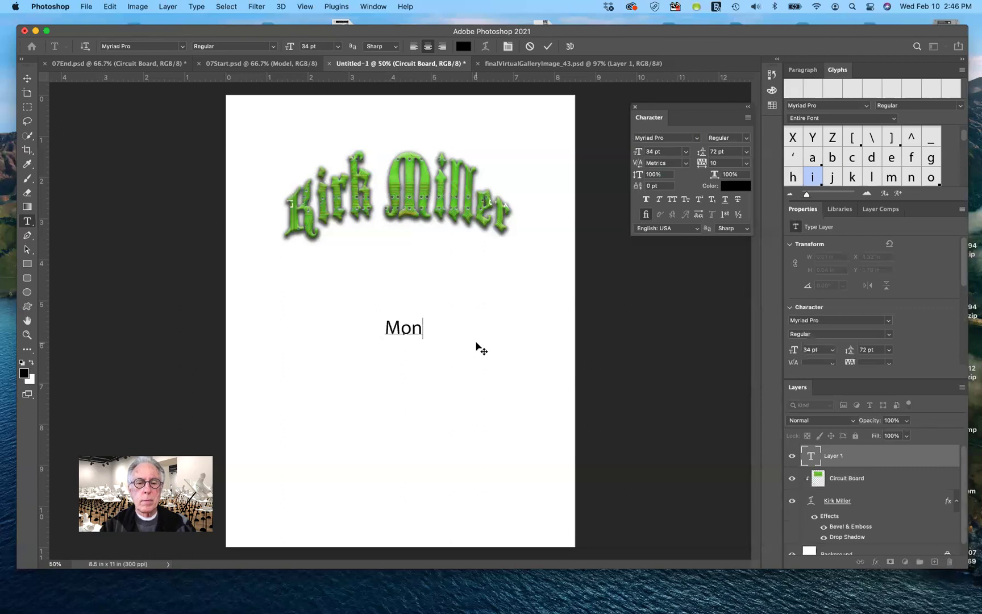
type("tre")
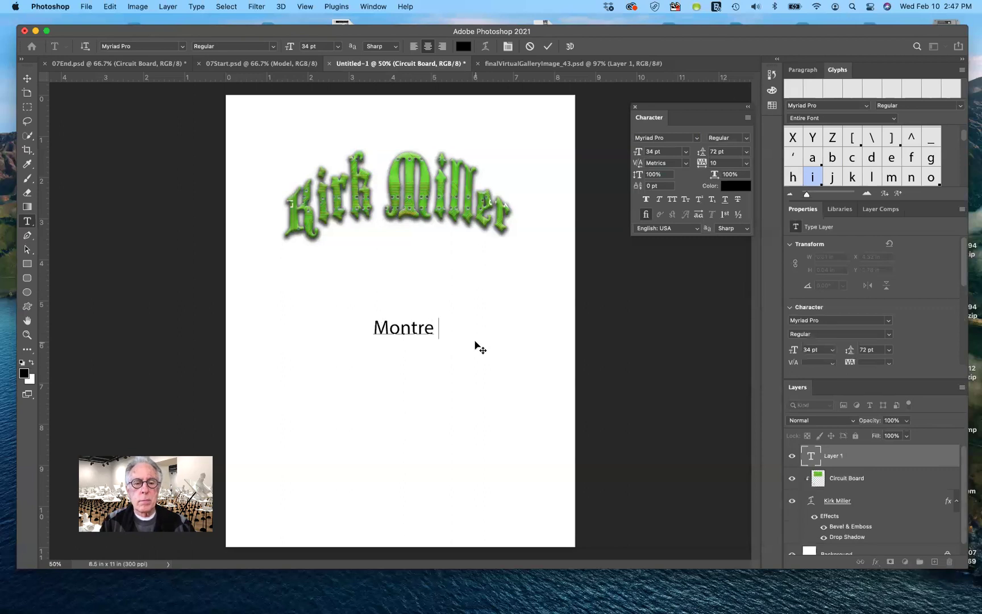
type("al")
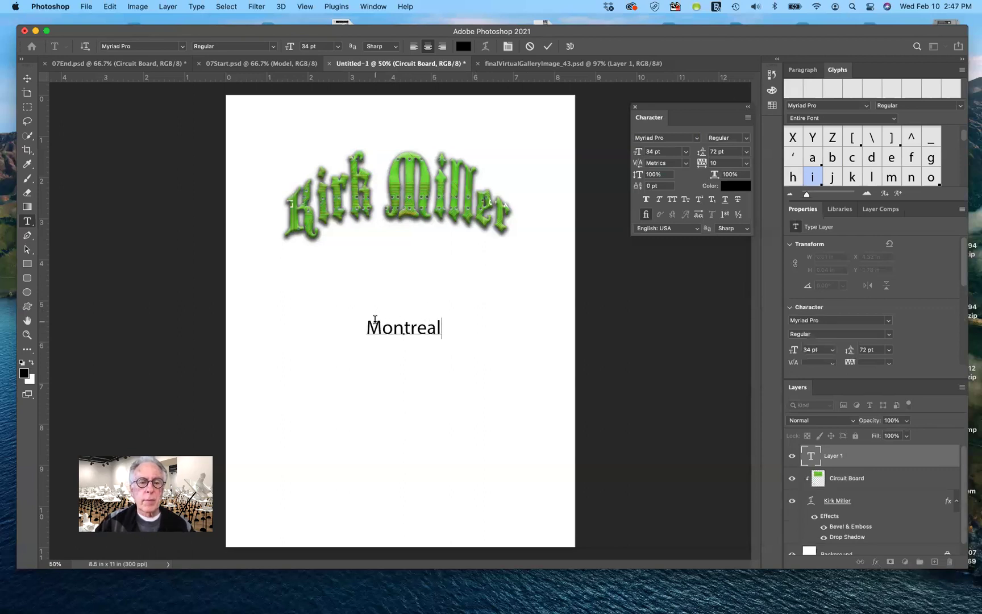
left_click_drag(367, 325, 443, 330)
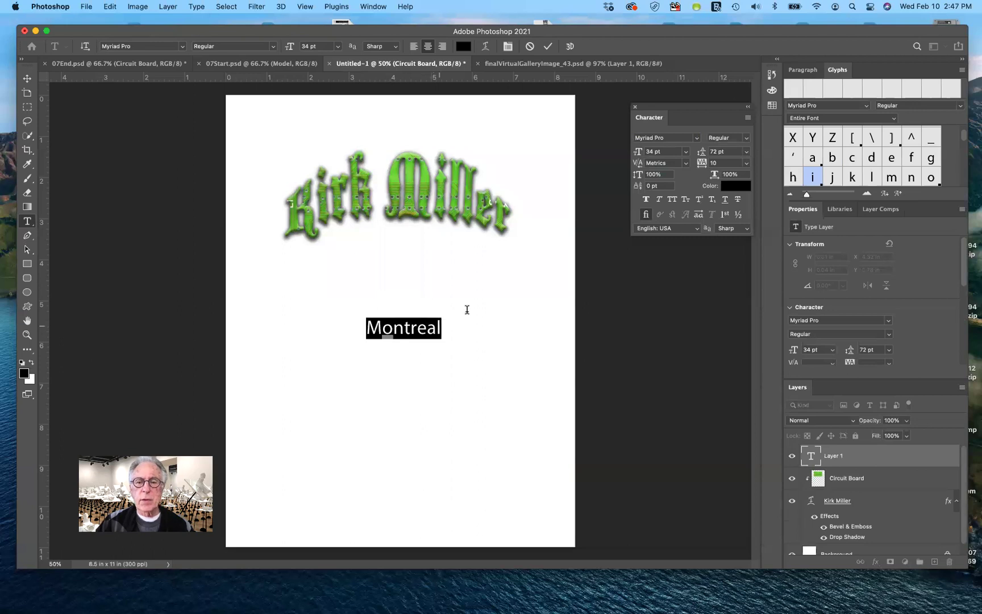
left_click_drag(638, 152, 676, 150)
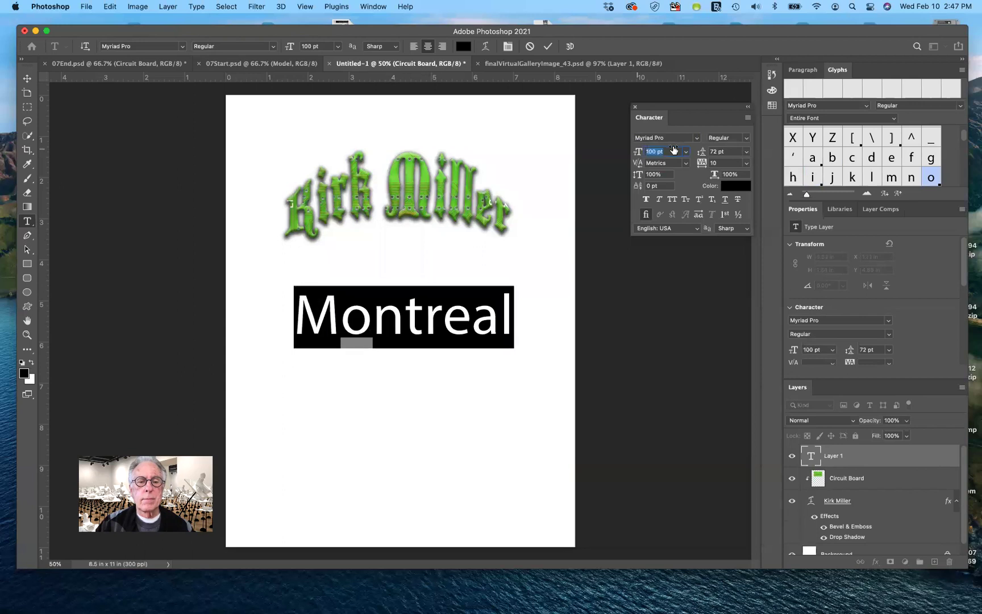
left_click(512, 311)
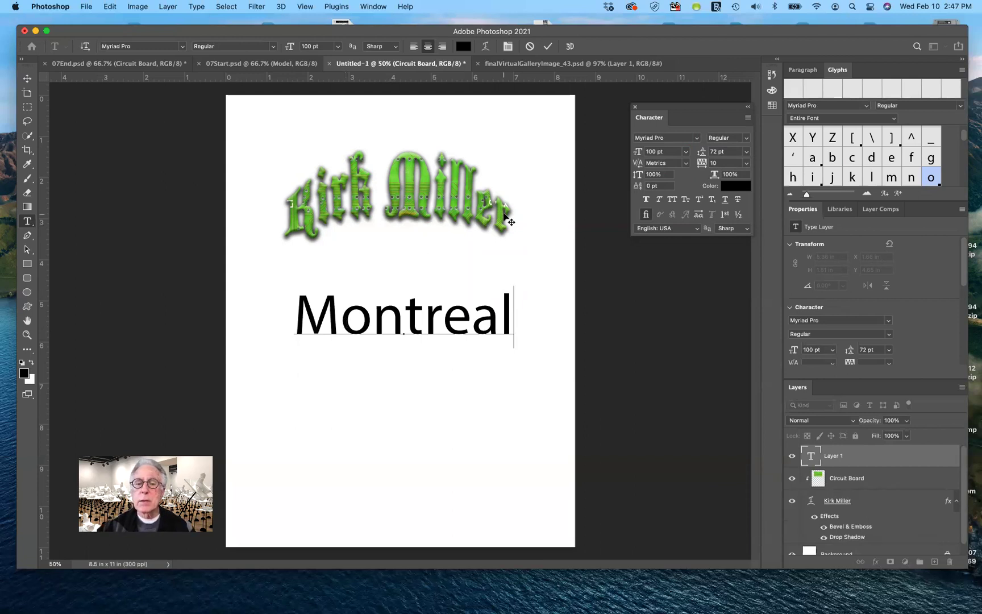
left_click_drag(295, 311, 517, 320)
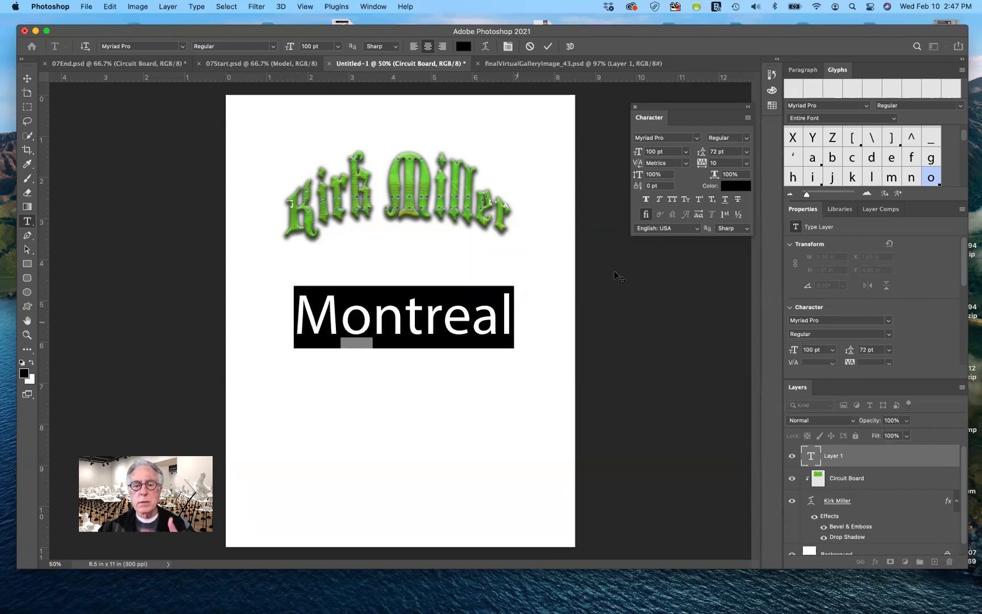
Set the Montreal text's language to French: Canadian and commit the text edit.
left_click(698, 229)
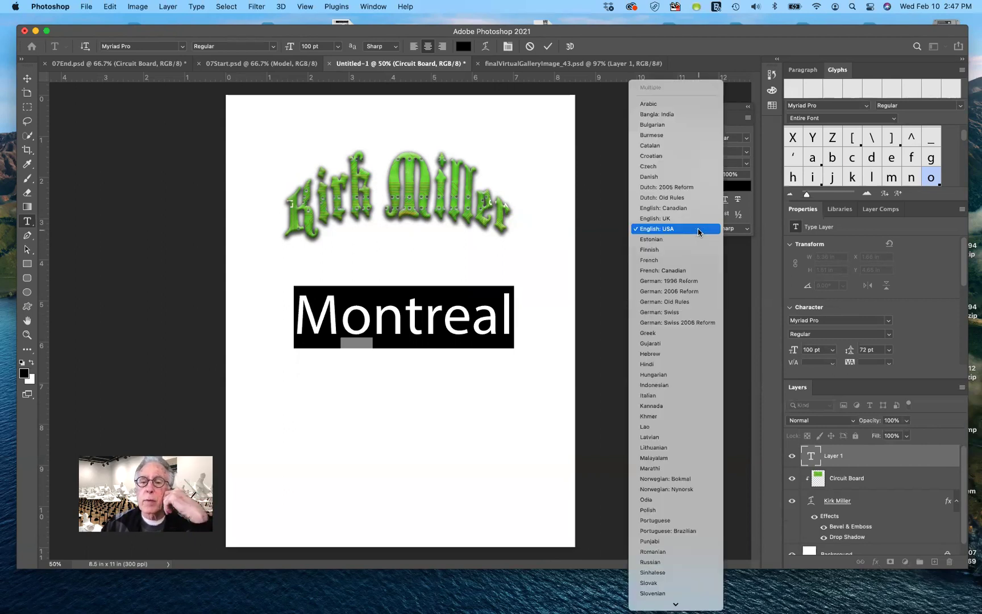
left_click(686, 272)
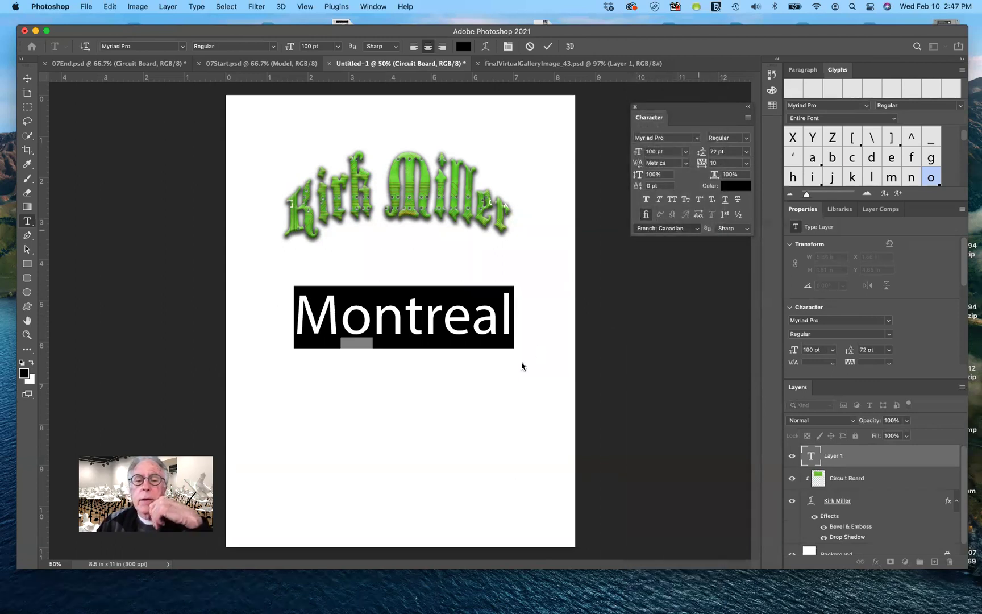
left_click(510, 327)
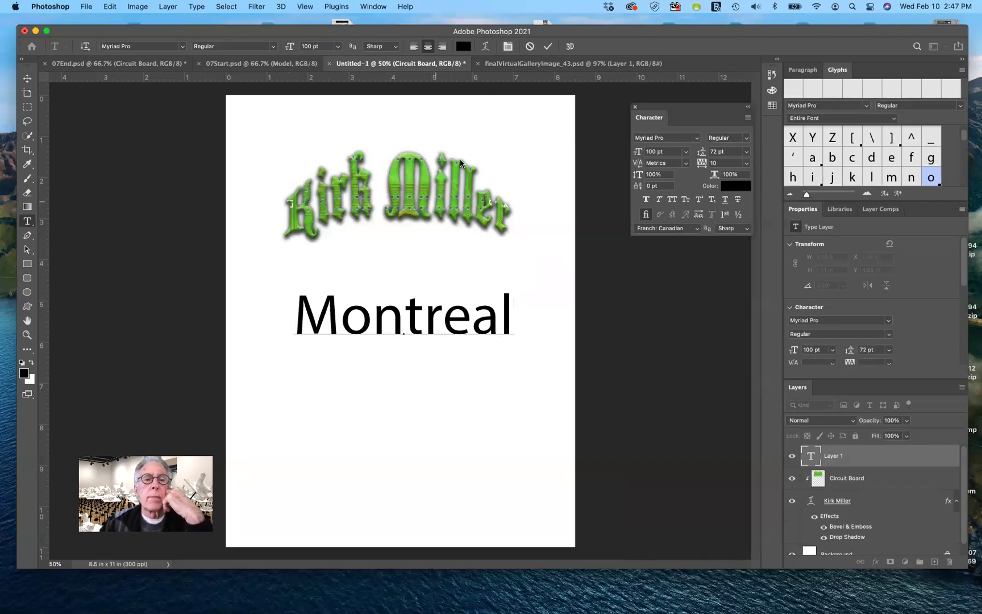
left_click(549, 48)
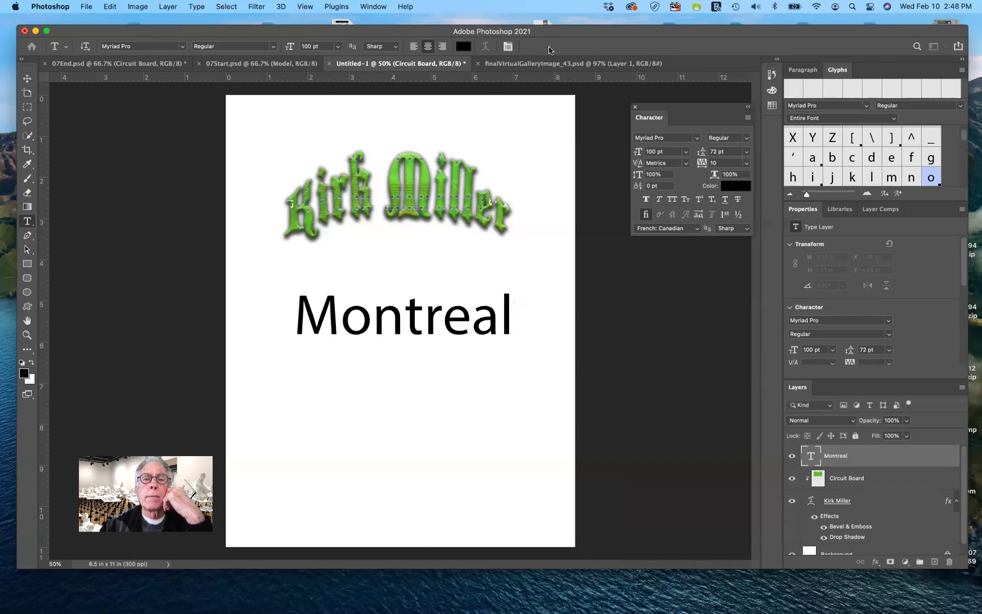
left_click(110, 6)
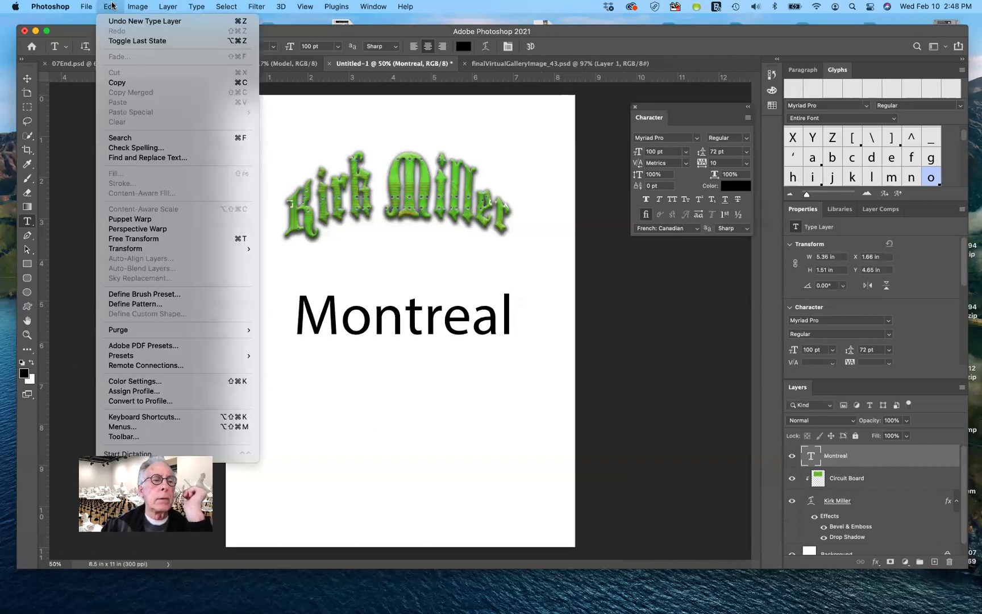
Run Check Spelling and accept the French: Canadian suggestion 'Montréal' for Montreal.
left_click(137, 147)
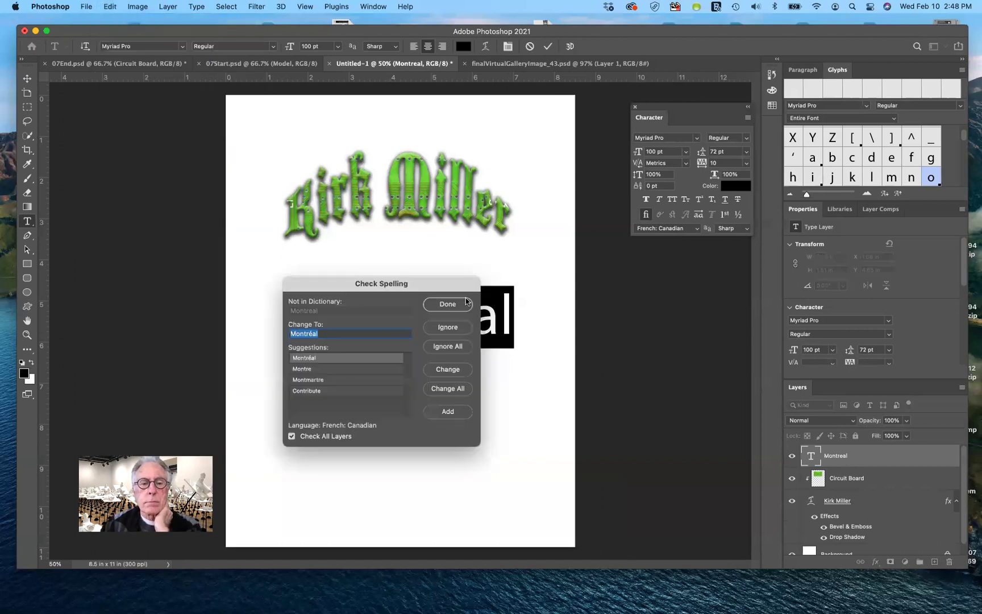
left_click_drag(450, 286, 728, 235)
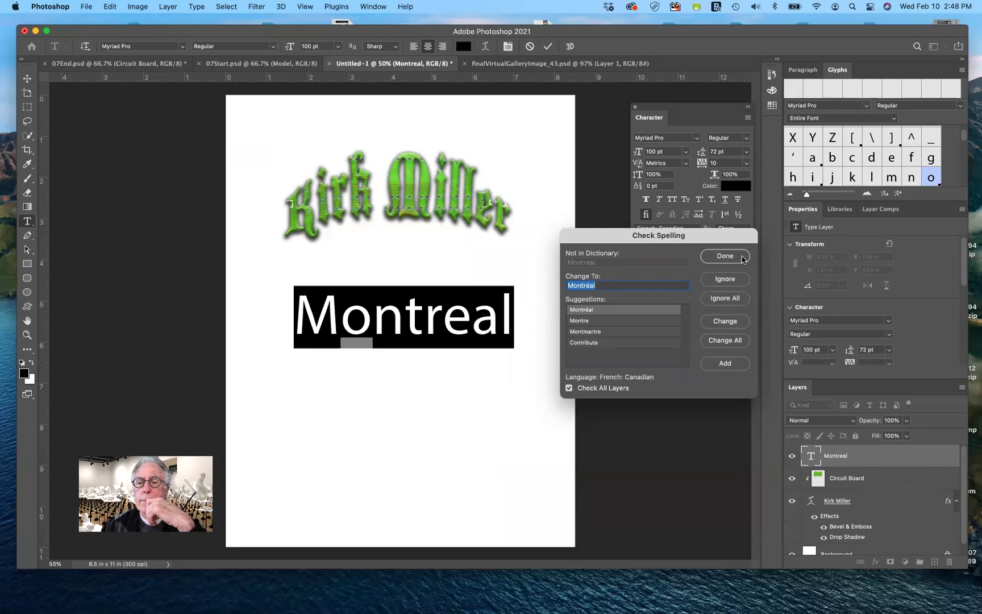
left_click(726, 321)
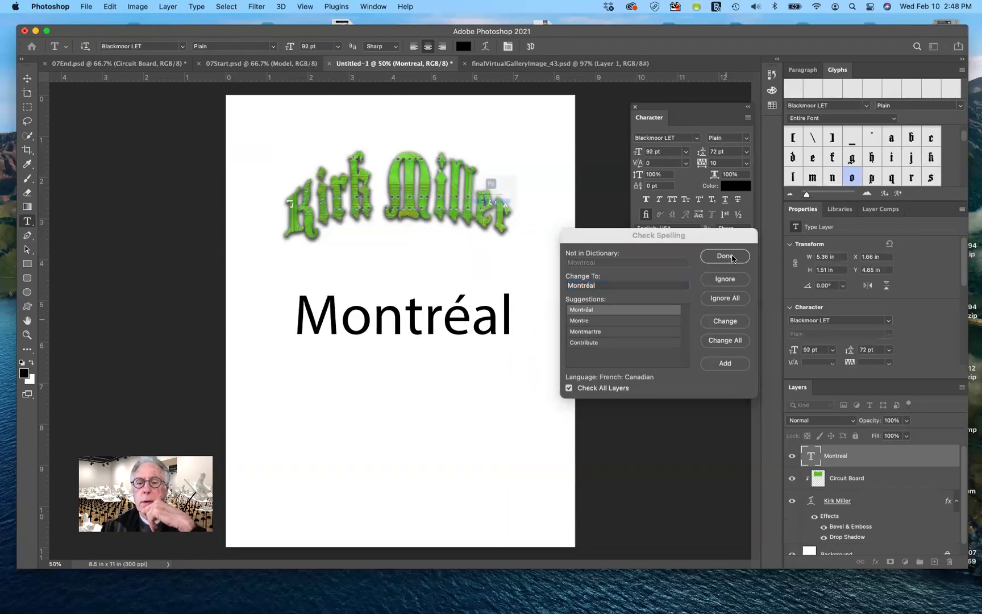
key("Return")
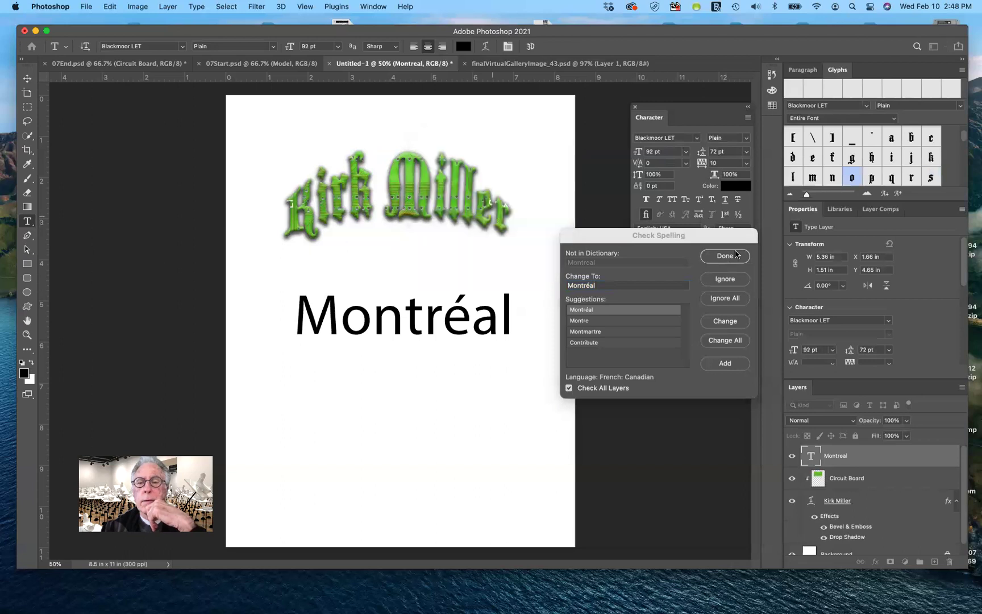
left_click(733, 256)
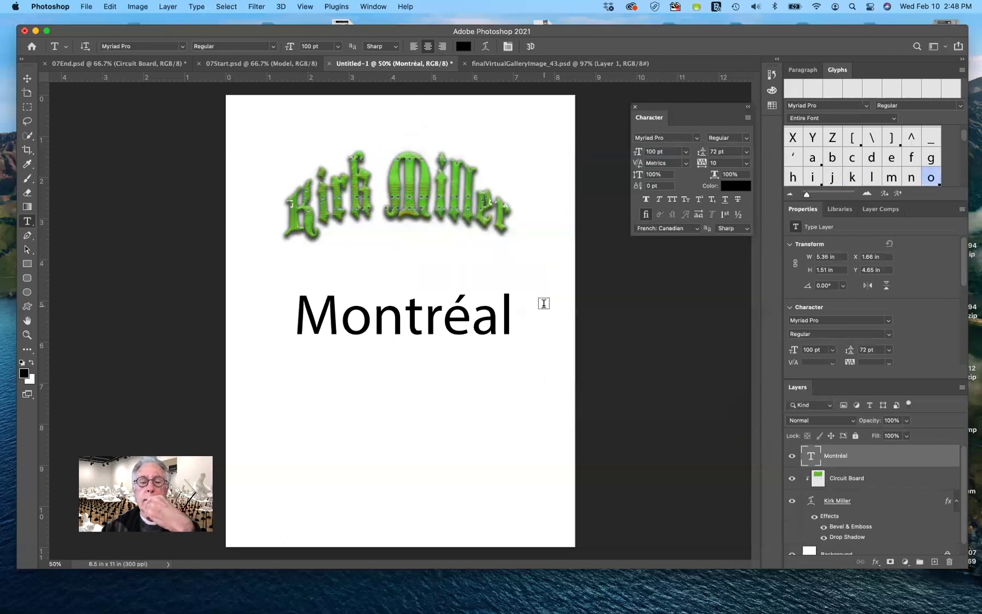
Select the word Montréal and change its language to English: UK.
left_click(295, 305)
left_click_drag(393, 311, 513, 318)
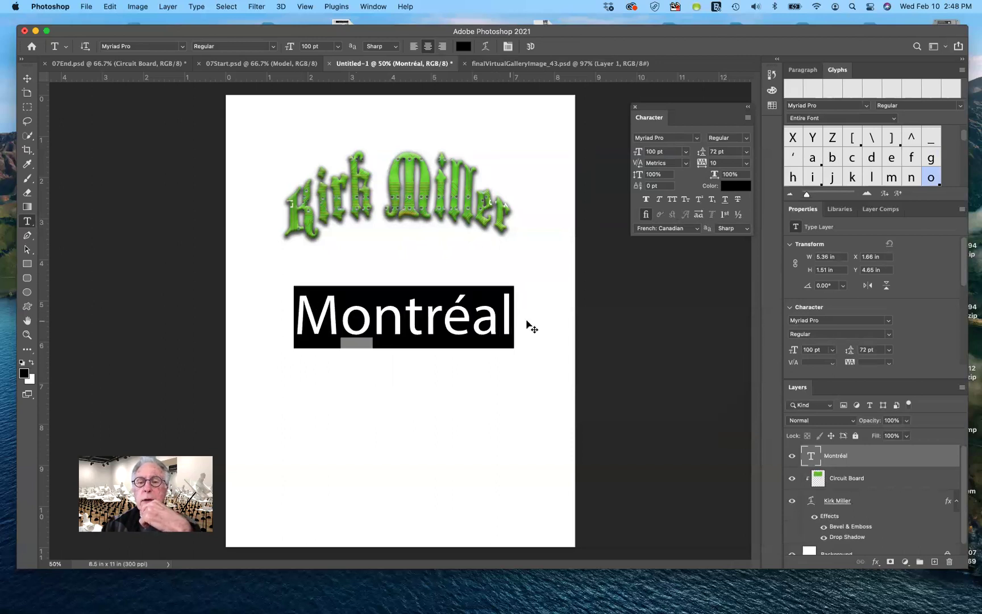
left_click(683, 229)
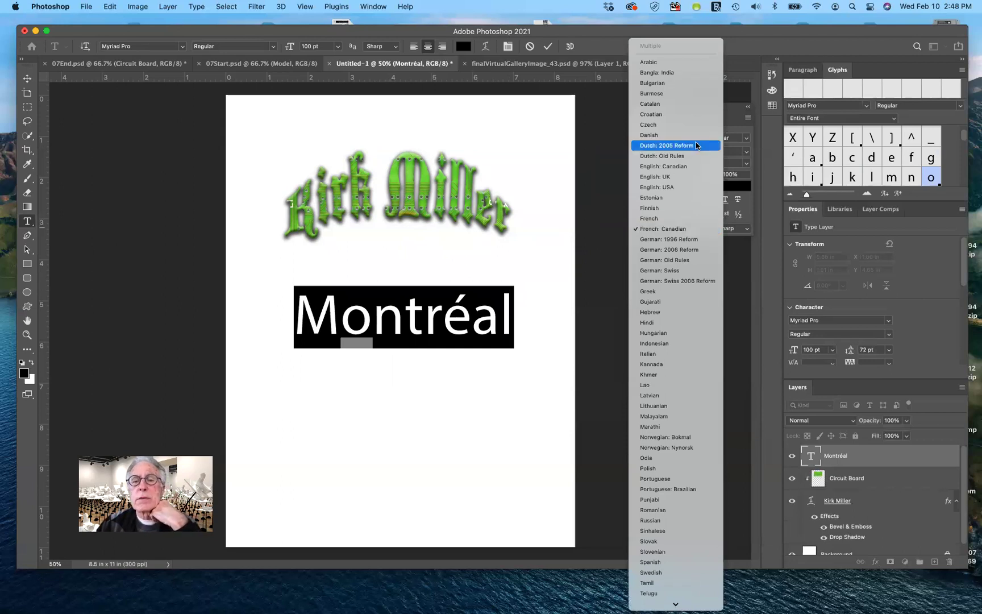
left_click(683, 181)
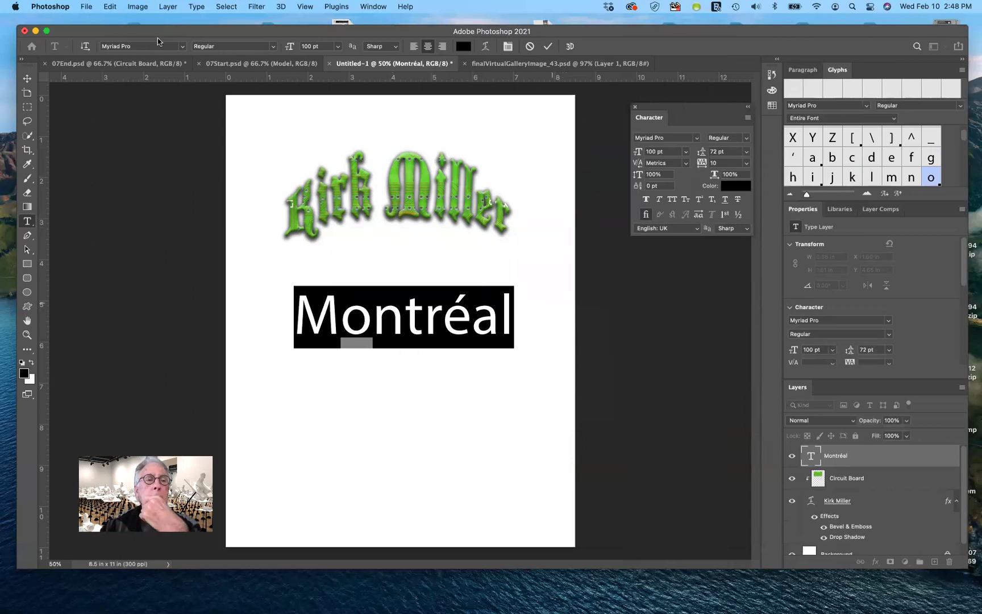
left_click(110, 7)
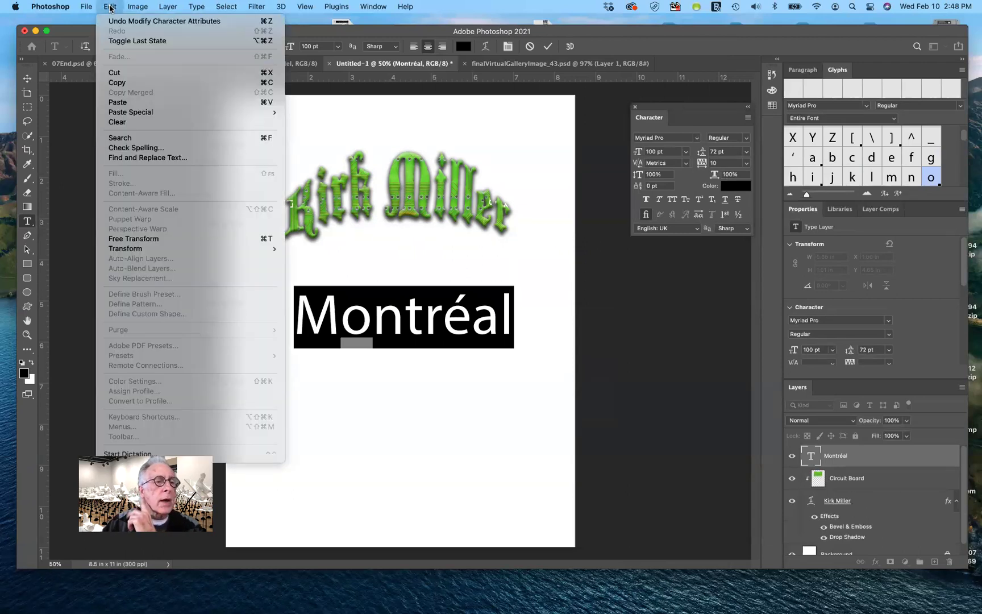
Spell-check in English: UK, accepting 'Montreal' without the accent.
left_click(116, 148)
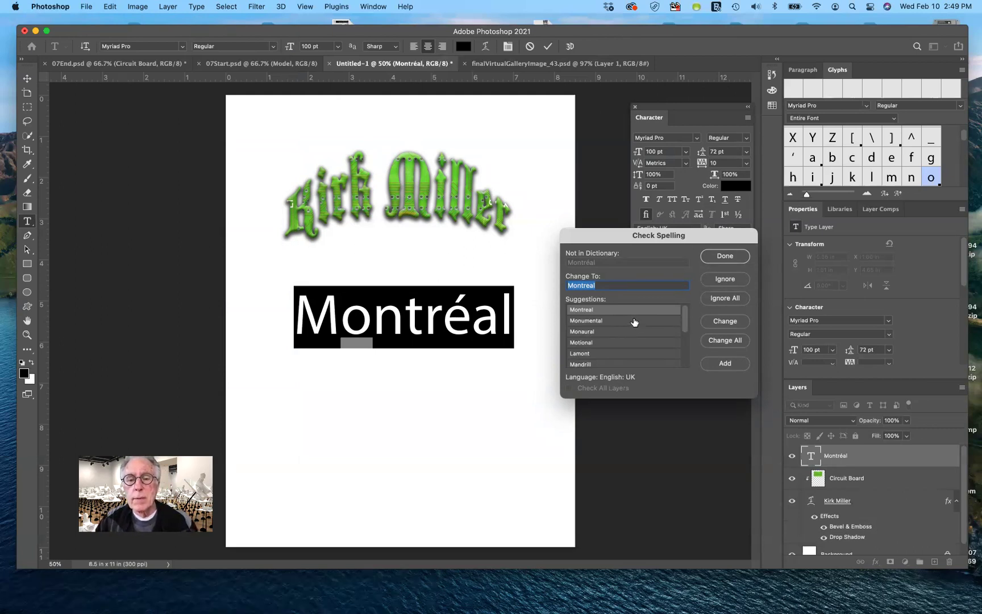
left_click(721, 321)
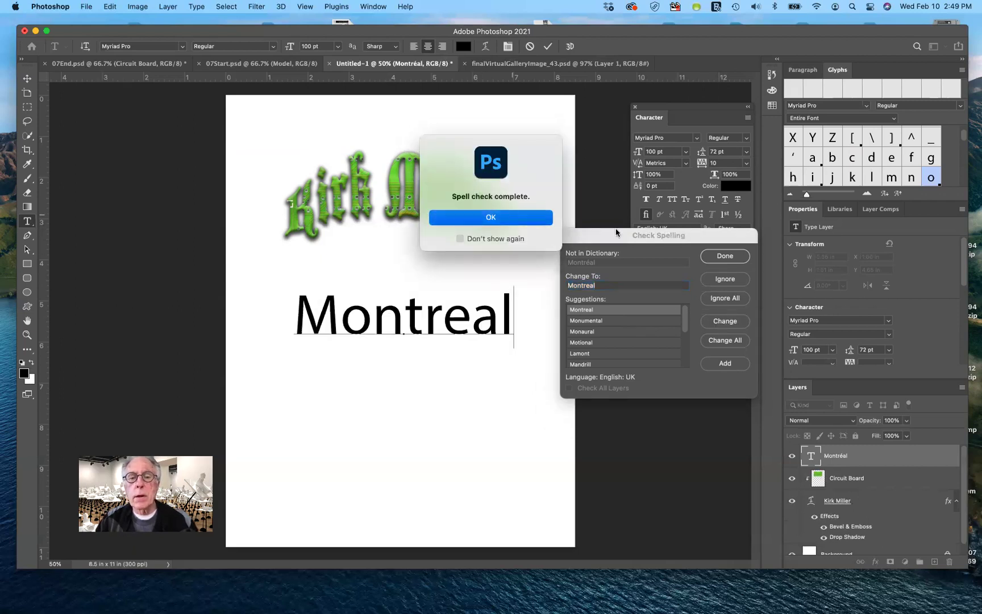
key("Return")
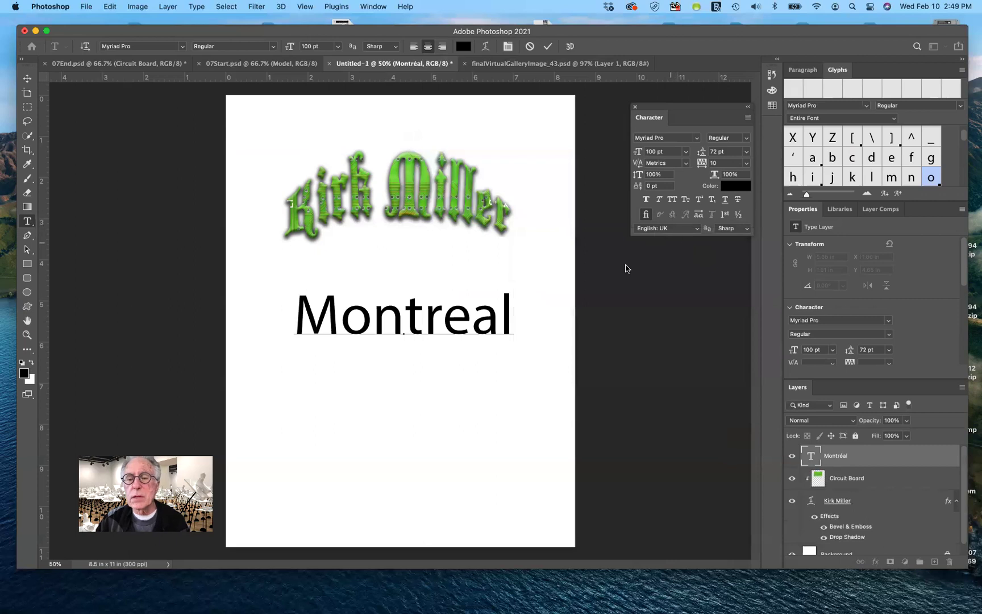
left_click(738, 229)
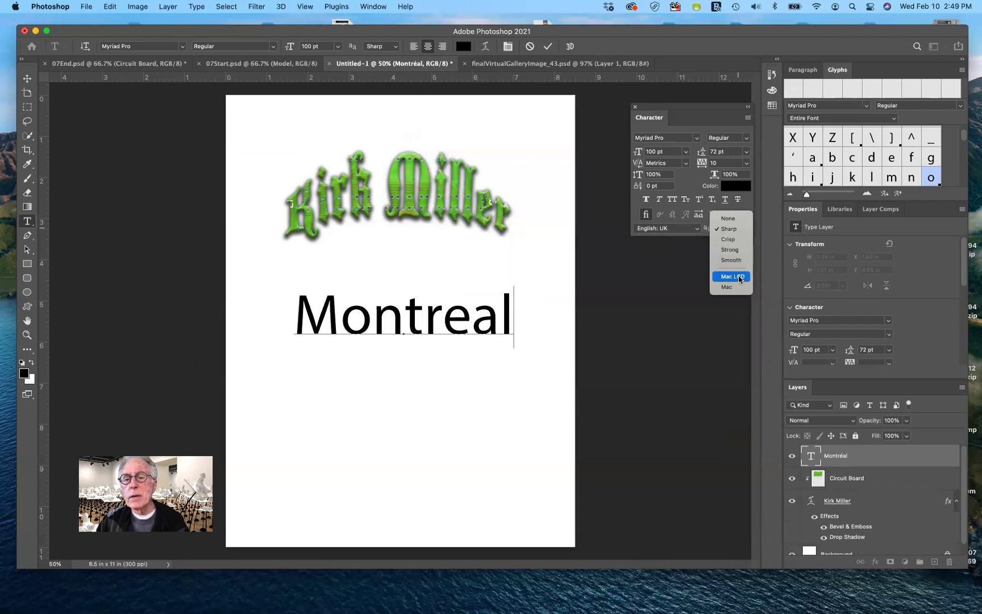
left_click(728, 230)
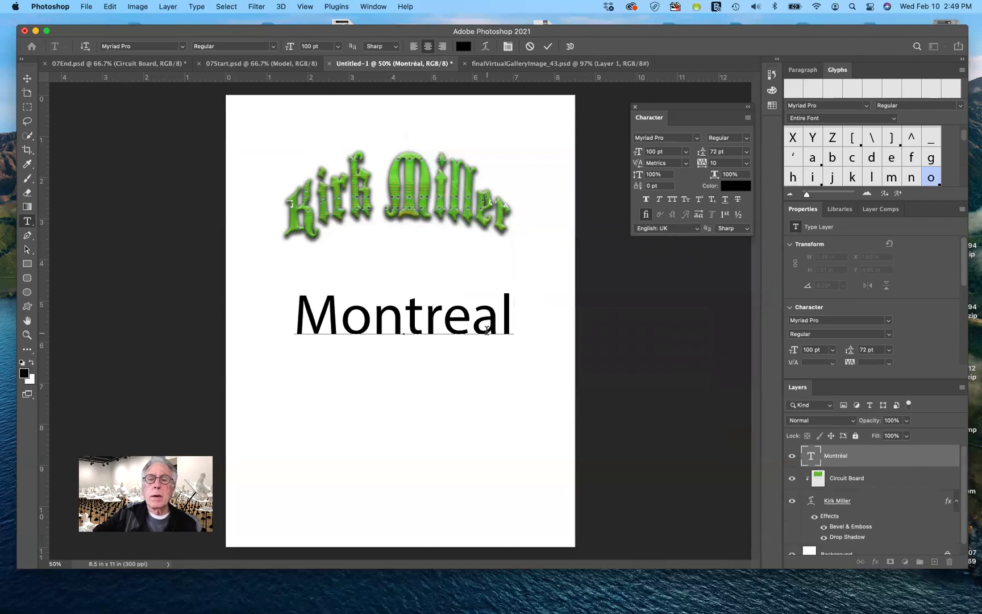
In 07End.psd, show all hidden layers and clip Circuit Board into the DIGITAL lettering.
left_click(140, 64)
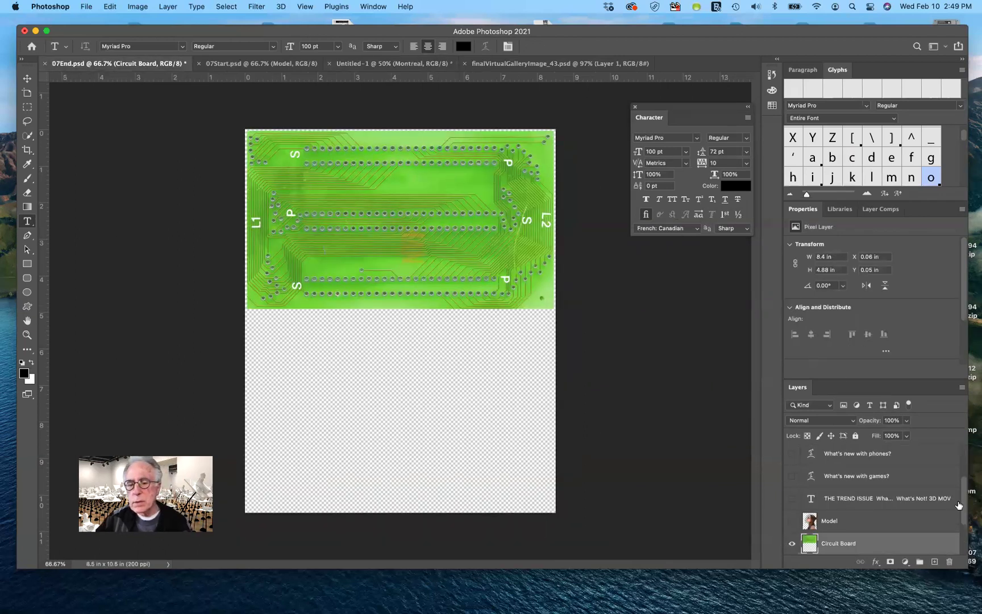
left_click(791, 545, "alt")
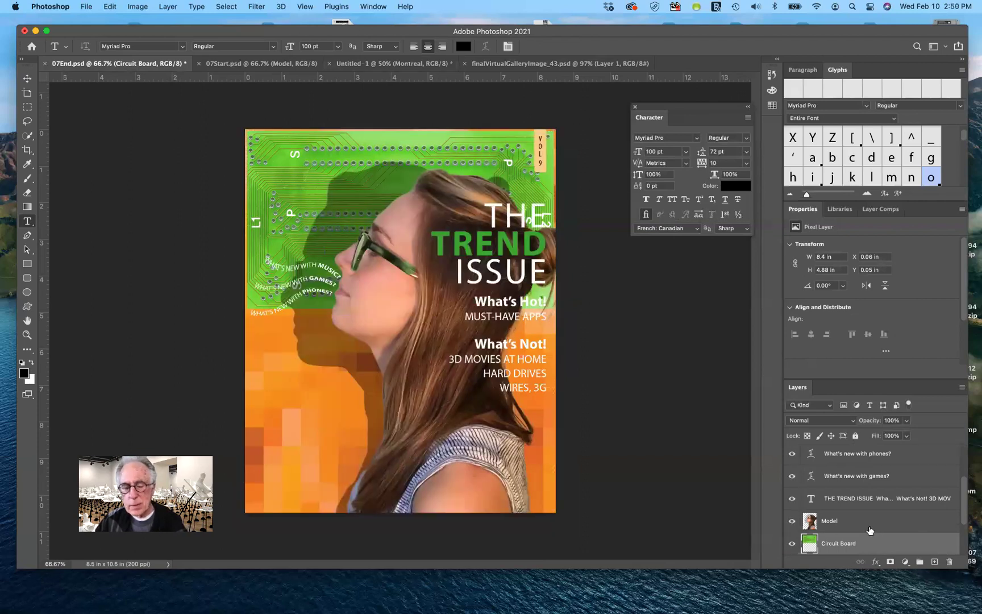
scroll(873, 534, "down", 3)
left_click_drag(874, 530, 890, 489)
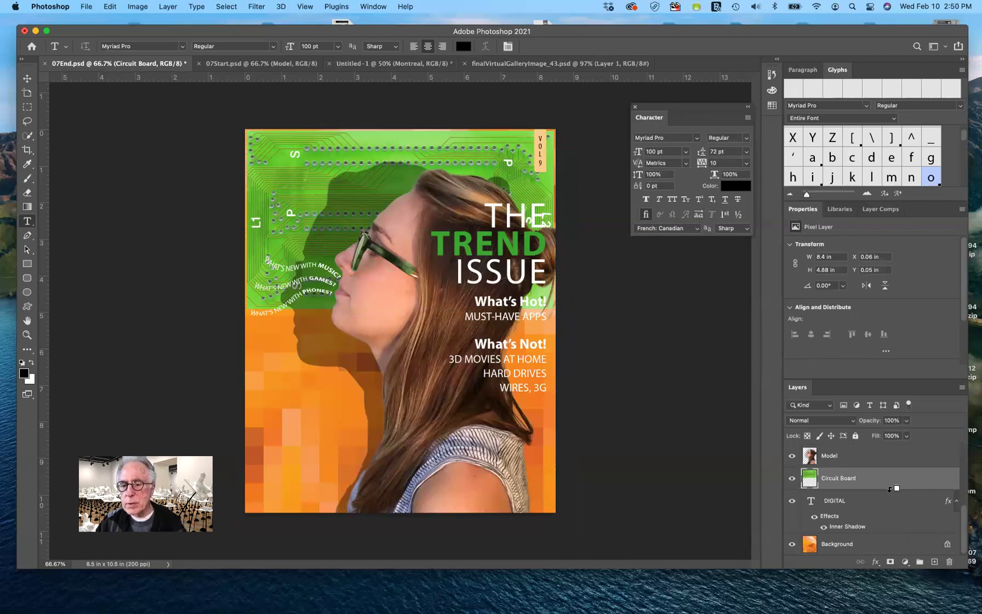
left_click(890, 489, "alt")
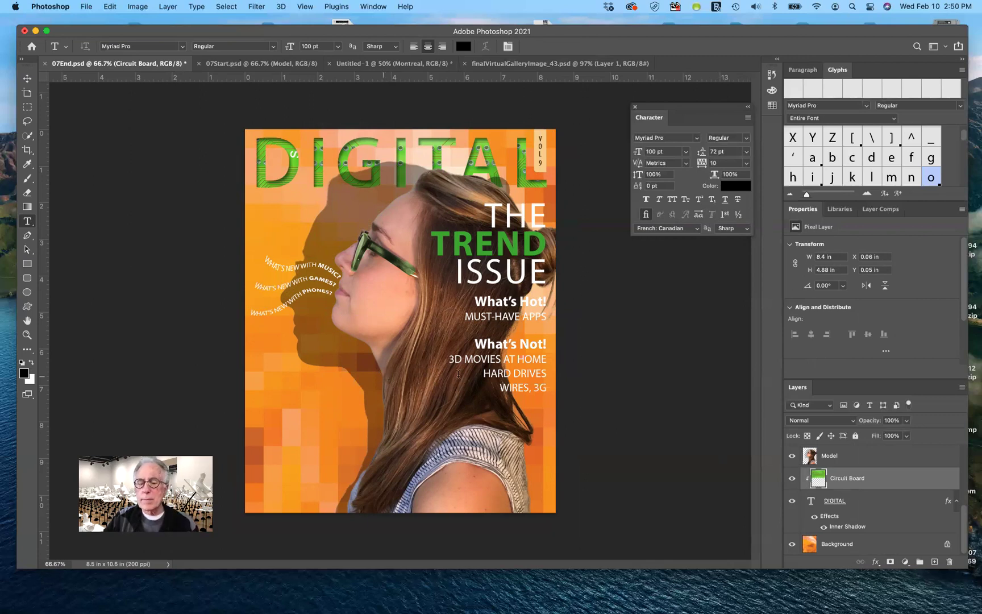
scroll(883, 529, "down", 1)
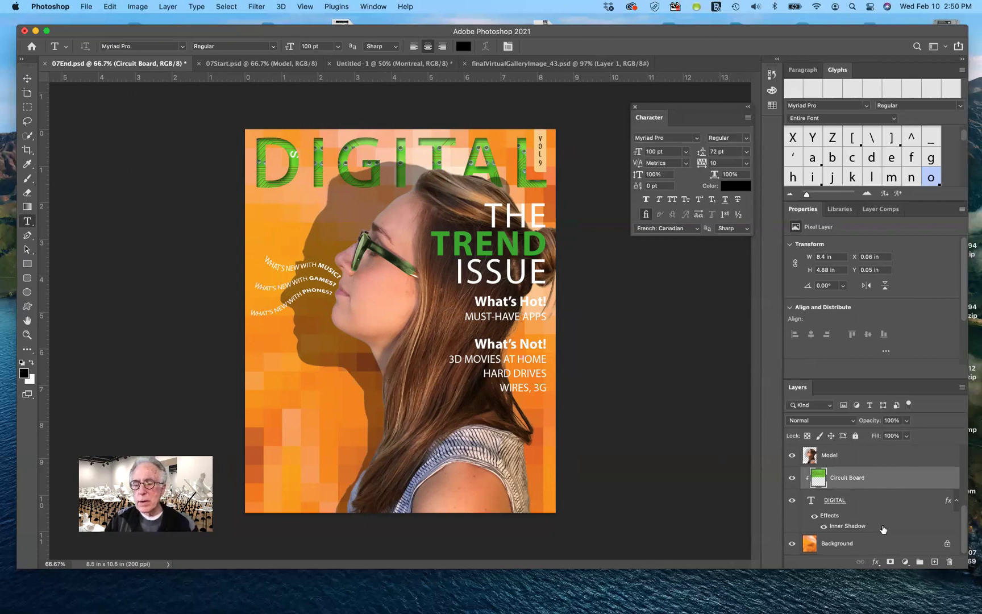
scroll(884, 528, "up", 1)
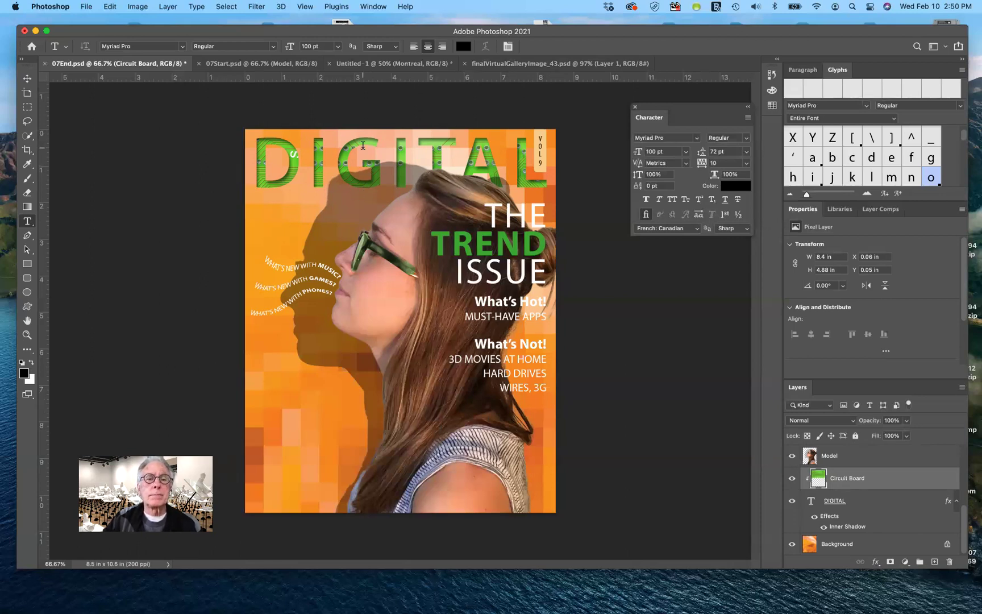
On Untitled-1, draw a paragraph text box below Montreal filled with lorem ipsum placeholder text.
left_click(359, 67)
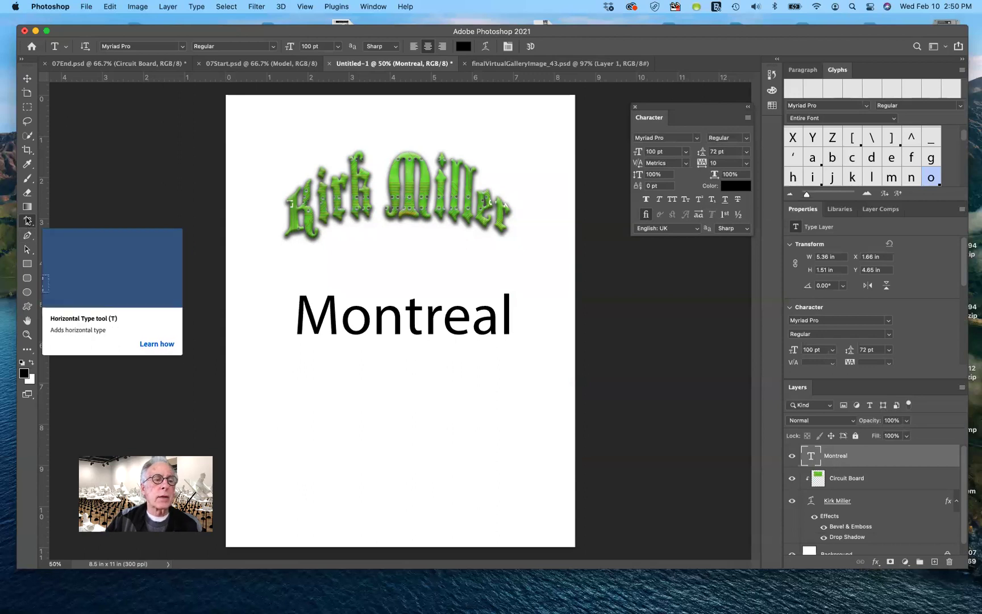
left_click_drag(294, 361, 491, 518)
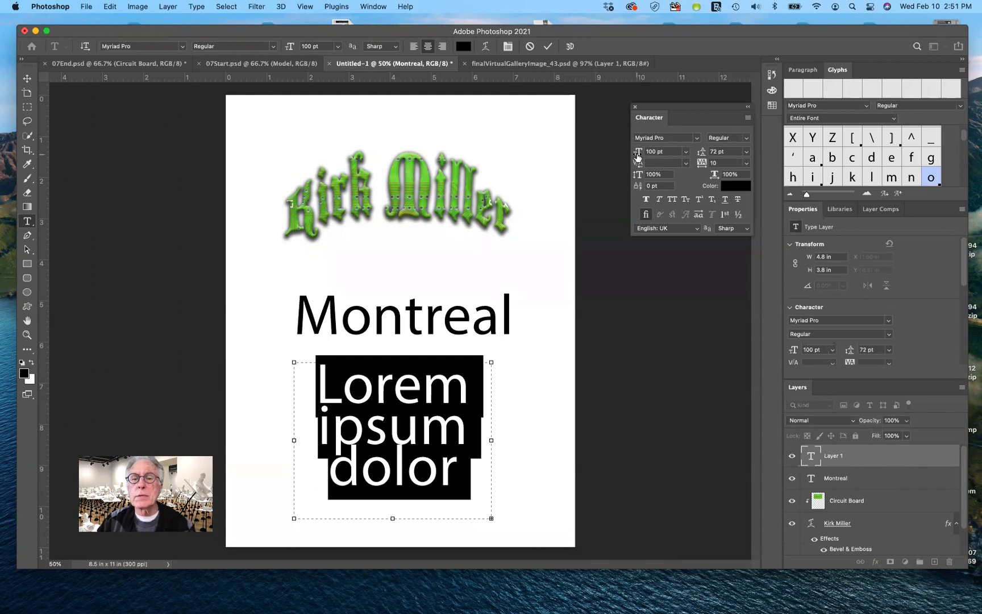
Set the lorem ipsum paragraph to 18 pt with Auto leading.
left_click_drag(639, 155, 590, 163)
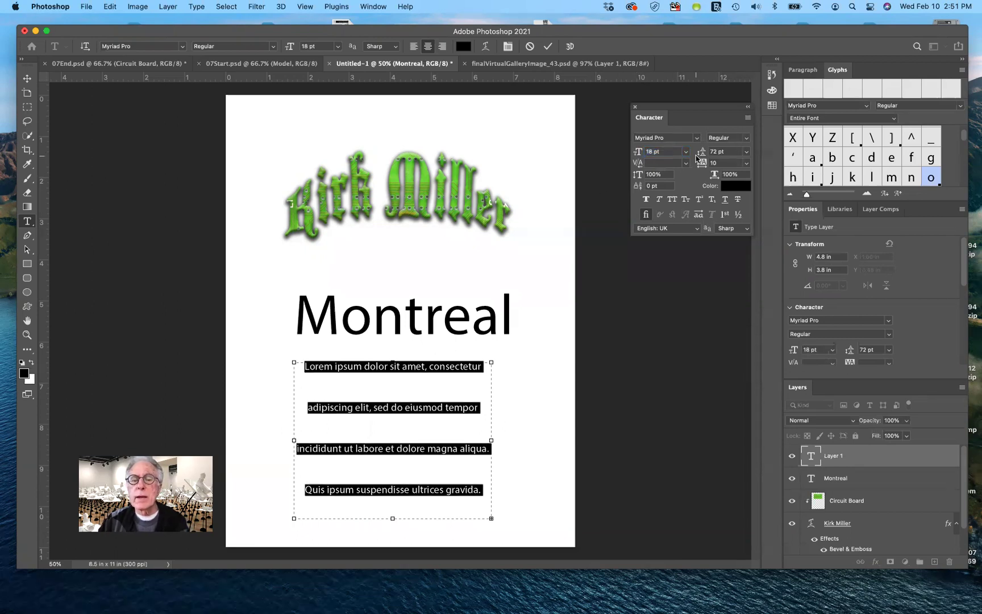
left_click(746, 152)
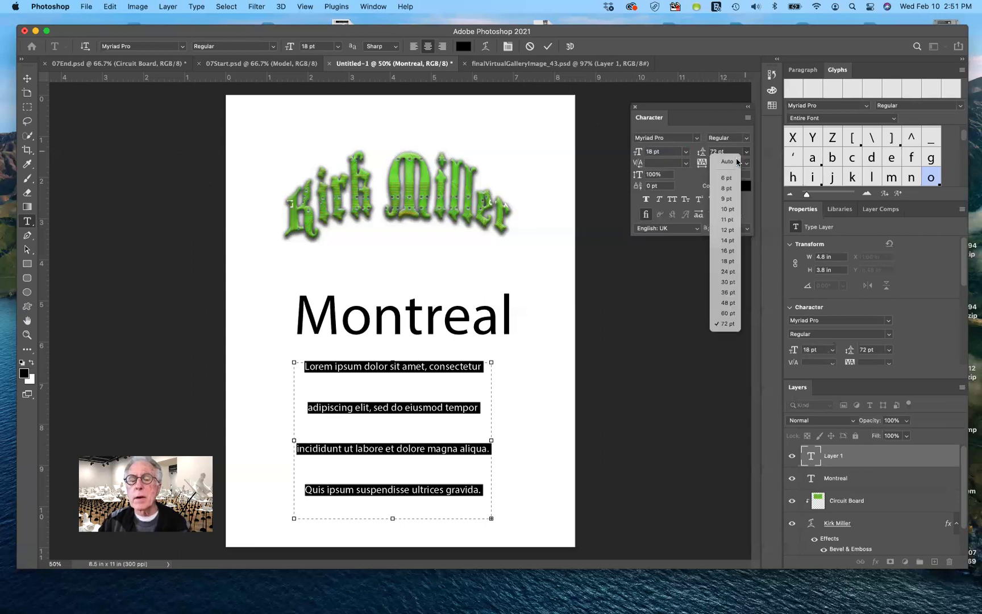
left_click(731, 161)
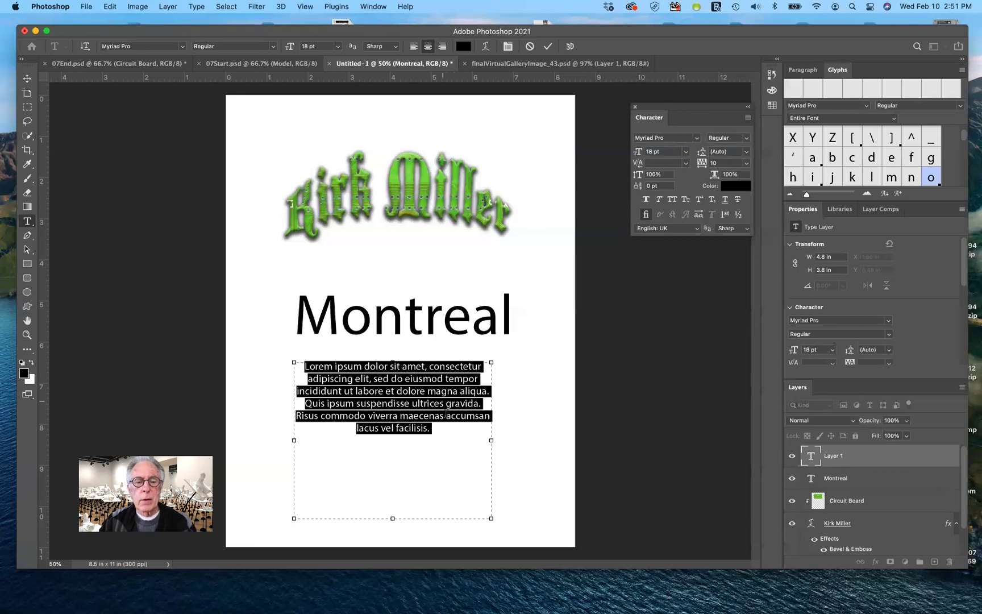
Shrink the paragraph box to about 2.96 × 3.05 in so the text rewraps narrower.
left_click(441, 425)
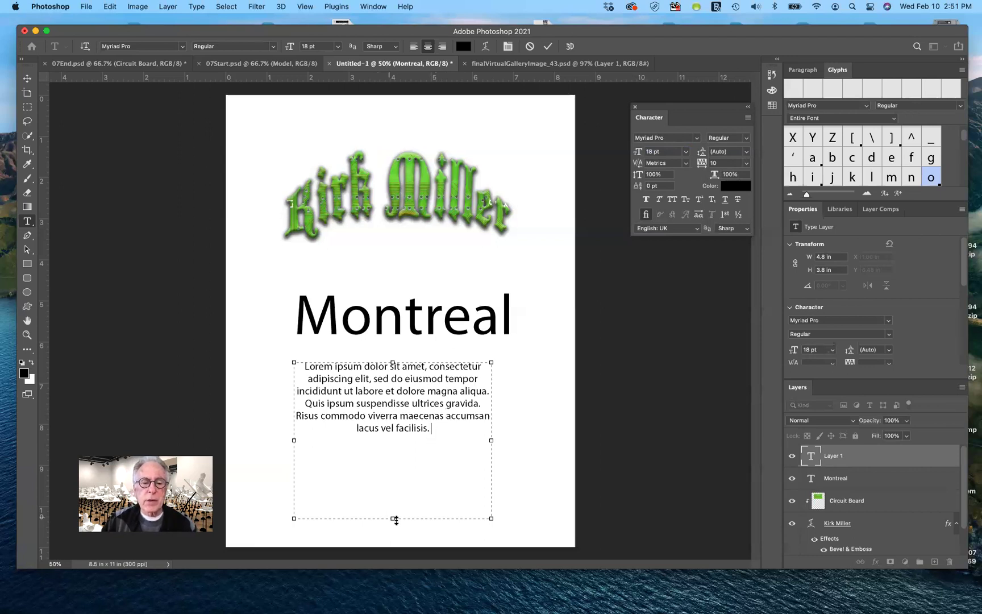
left_click_drag(396, 467, 386, 487)
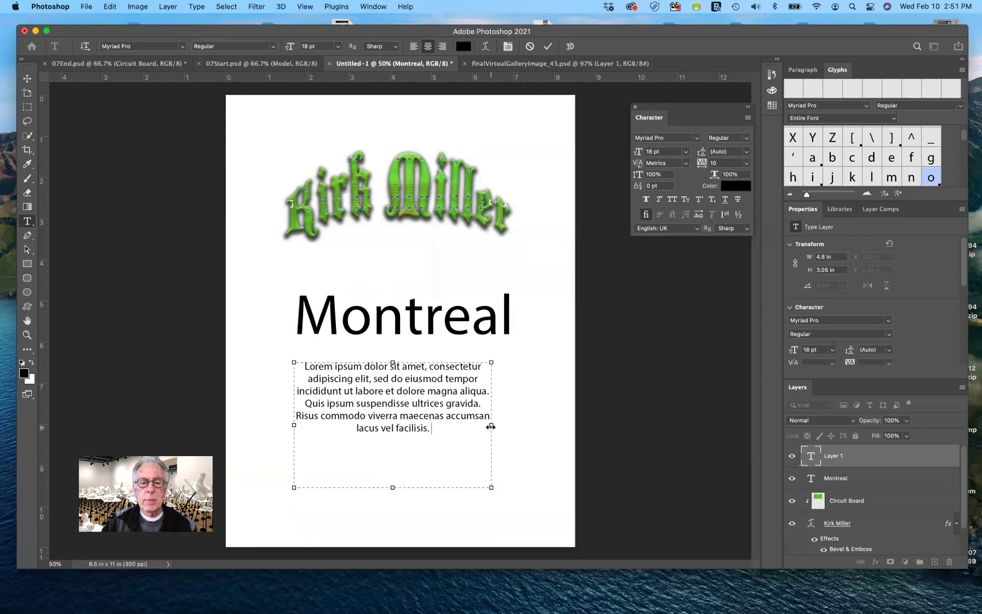
left_click_drag(484, 426, 415, 439)
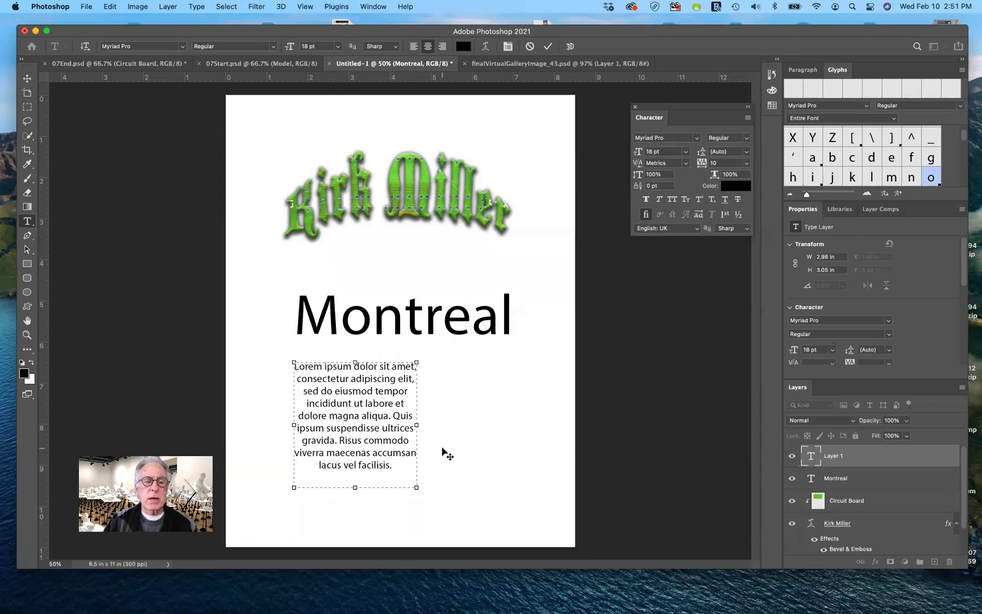
Commit the paragraph and move it up beneath Montreal, at X 1.03, Y 6.54 in.
left_click(27, 78)
left_click_drag(375, 423, 362, 407)
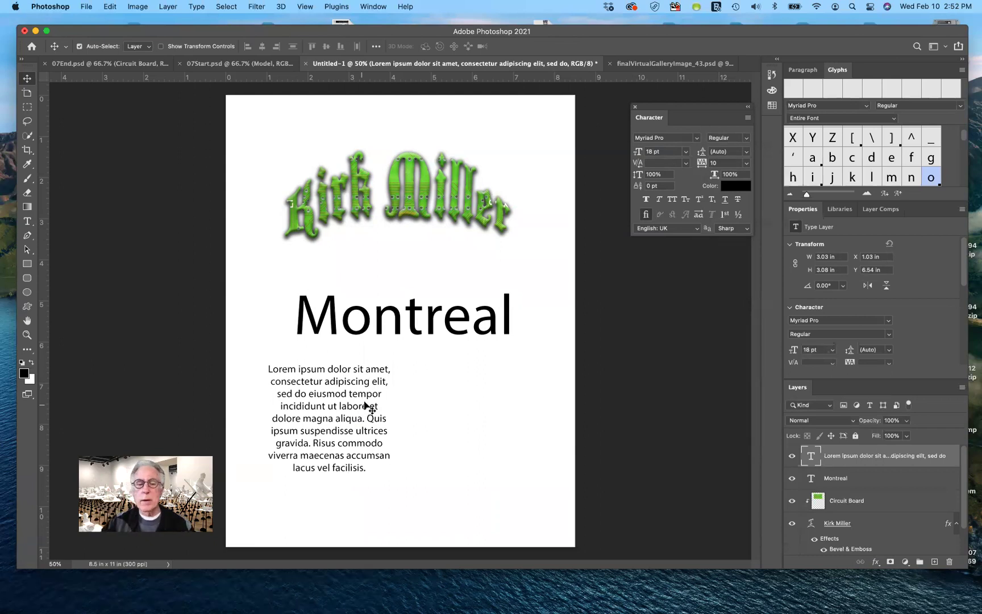
Centre the lorem ipsum paragraph under Montreal at X 2.67, Y 7.05 in.
left_click_drag(393, 425, 445, 450)
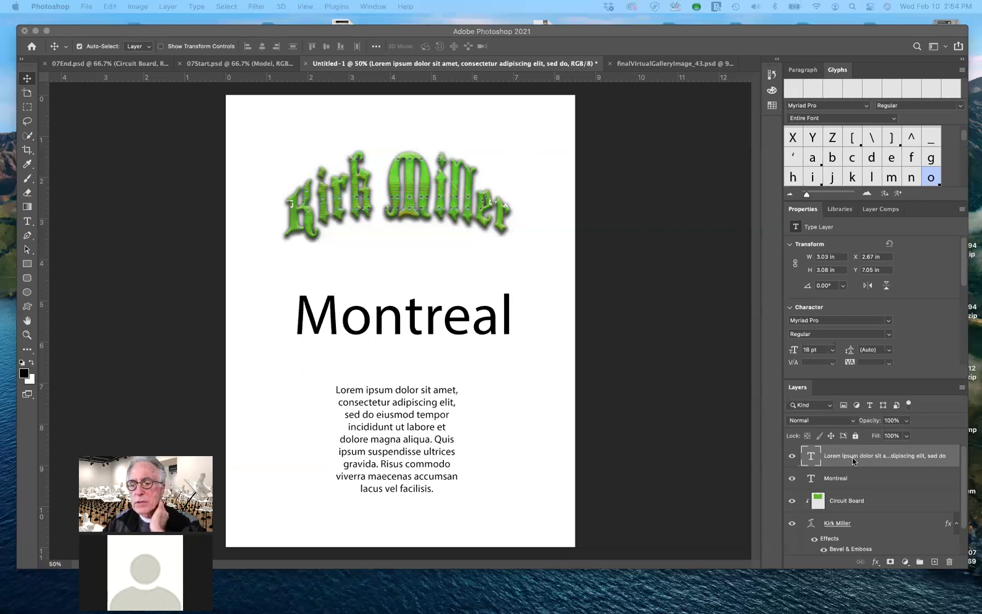
scroll(853, 461, "down", 2)
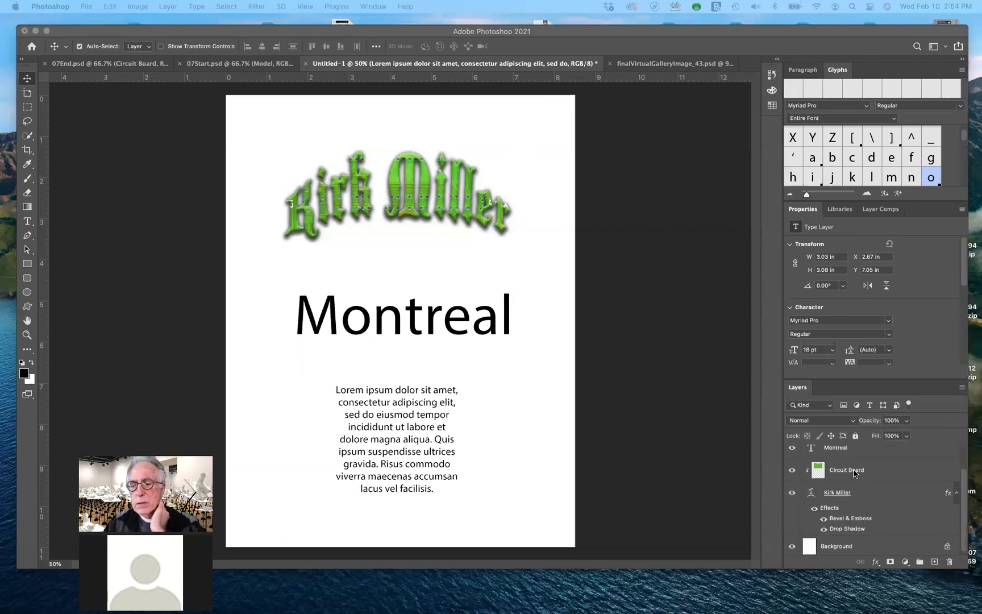
left_click(857, 472)
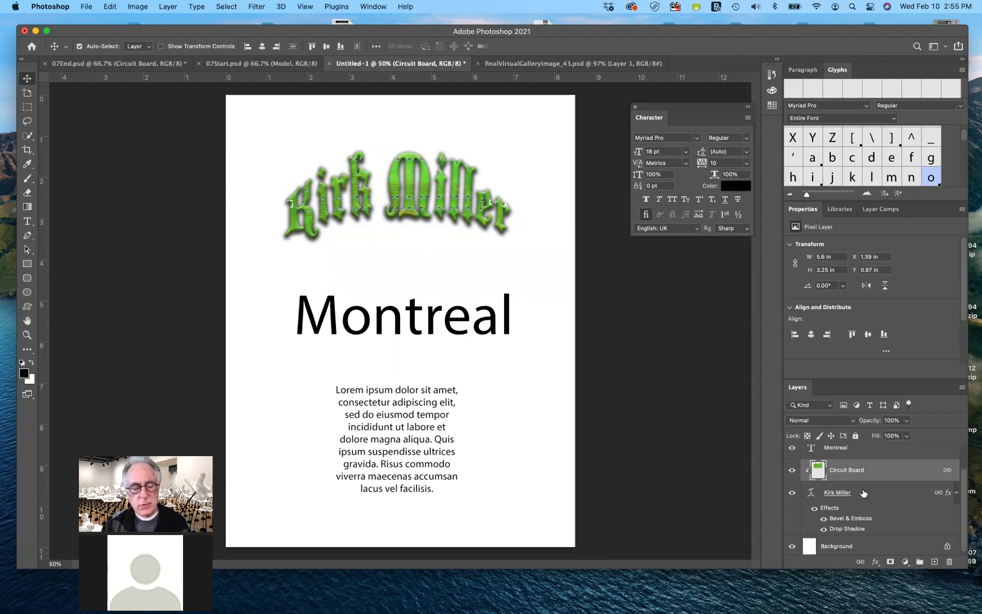
left_click(863, 492)
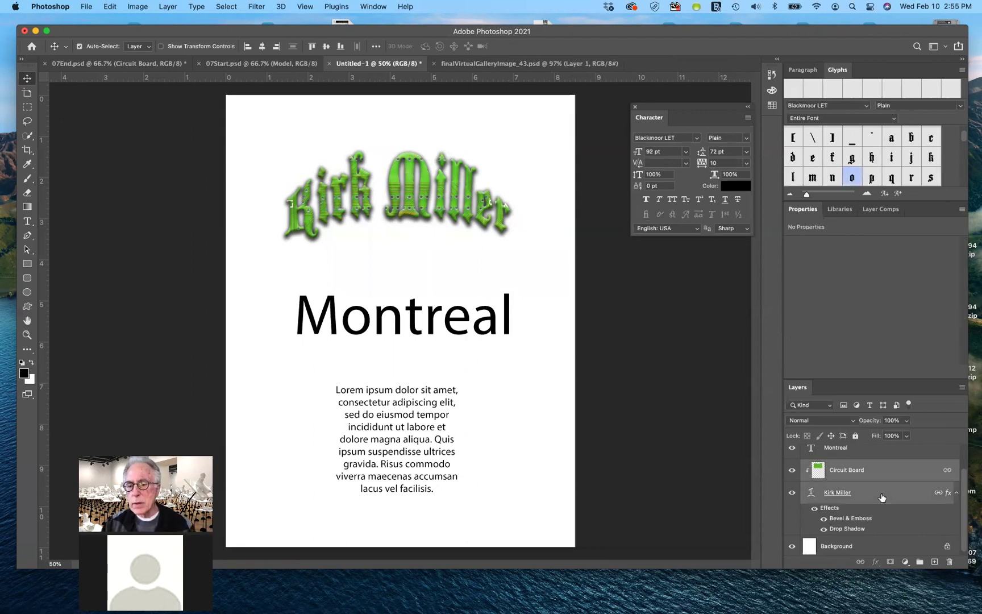
left_click_drag(895, 498, 933, 561)
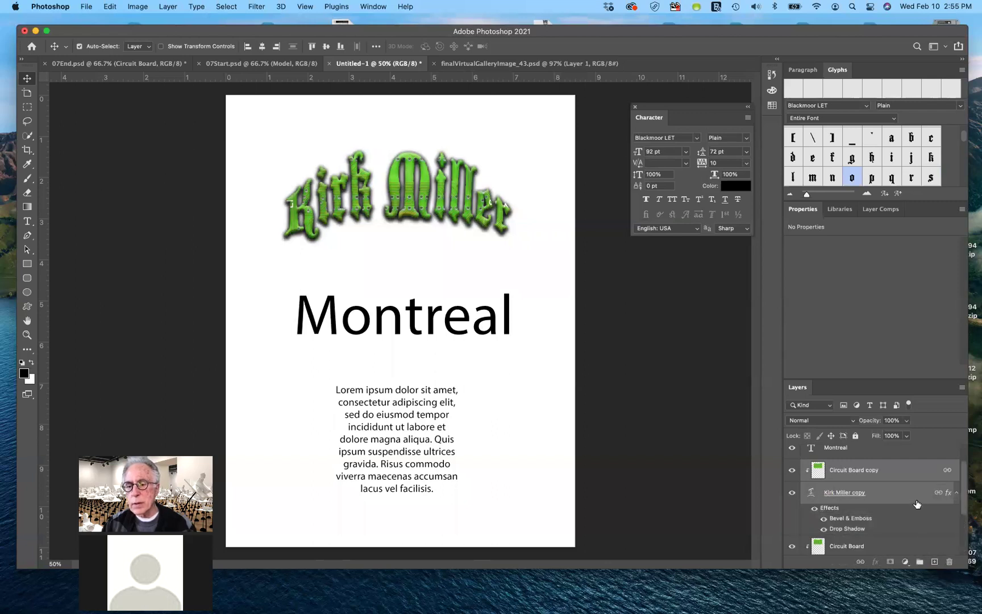
scroll(915, 504, "down", 1)
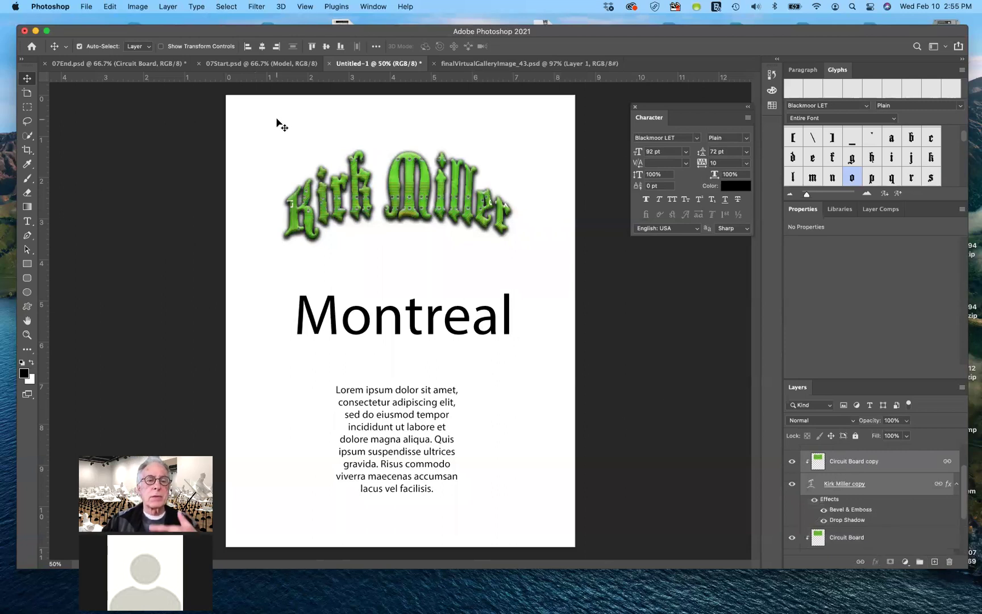
left_click(111, 6)
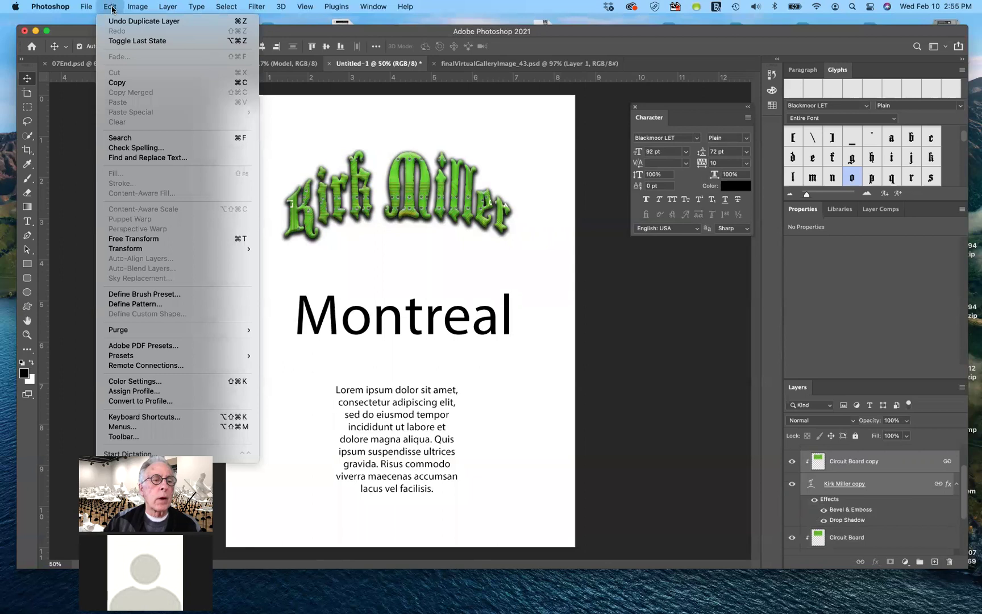
mouse_move(163, 249)
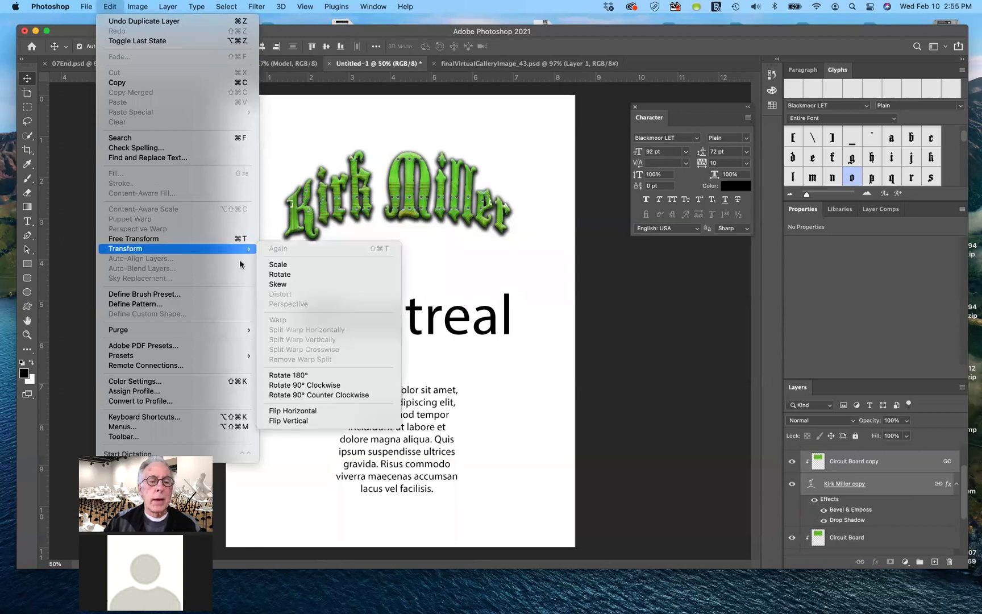
left_click(296, 421)
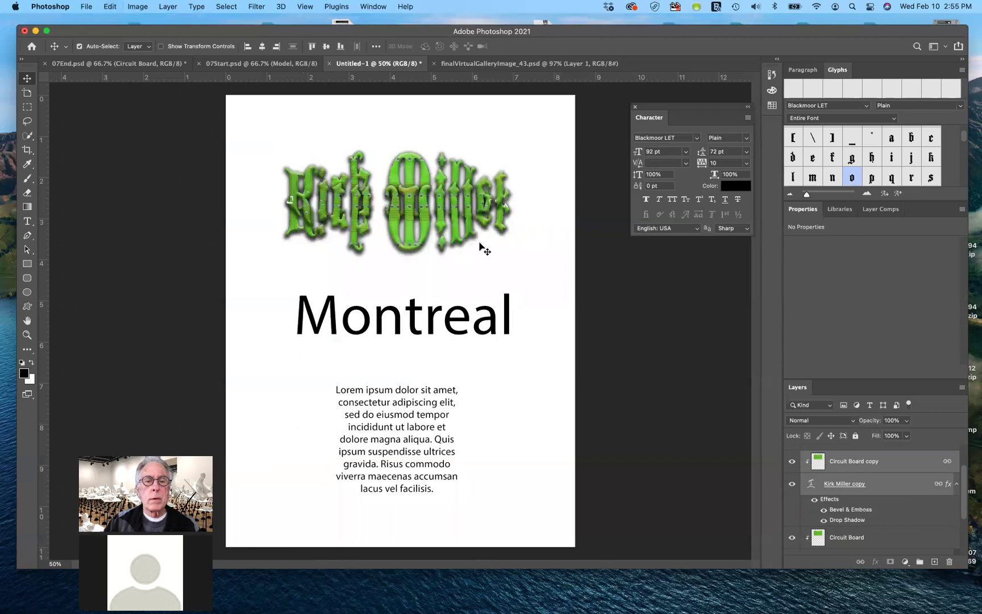
left_click_drag(427, 230, 431, 309)
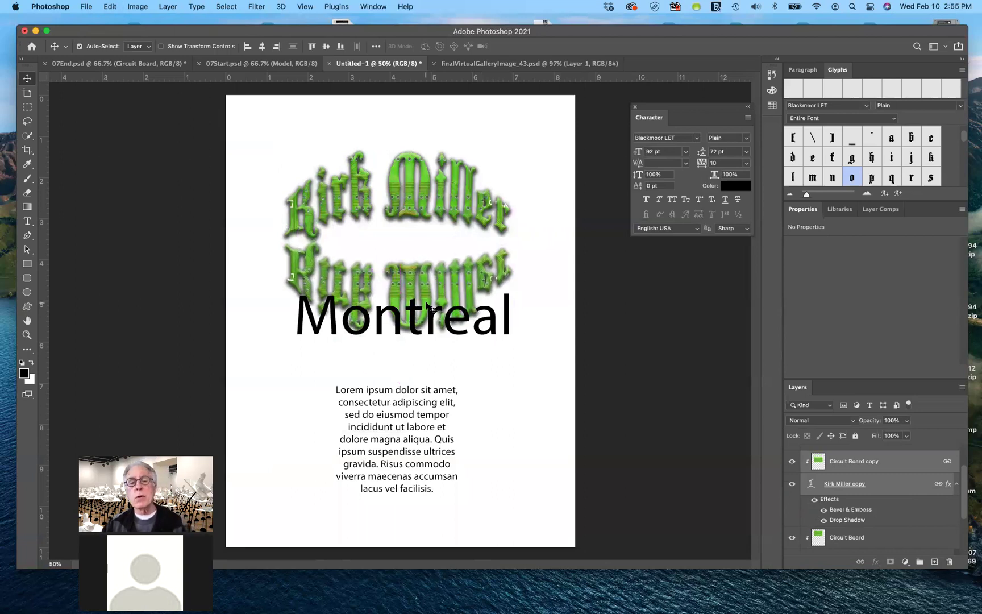